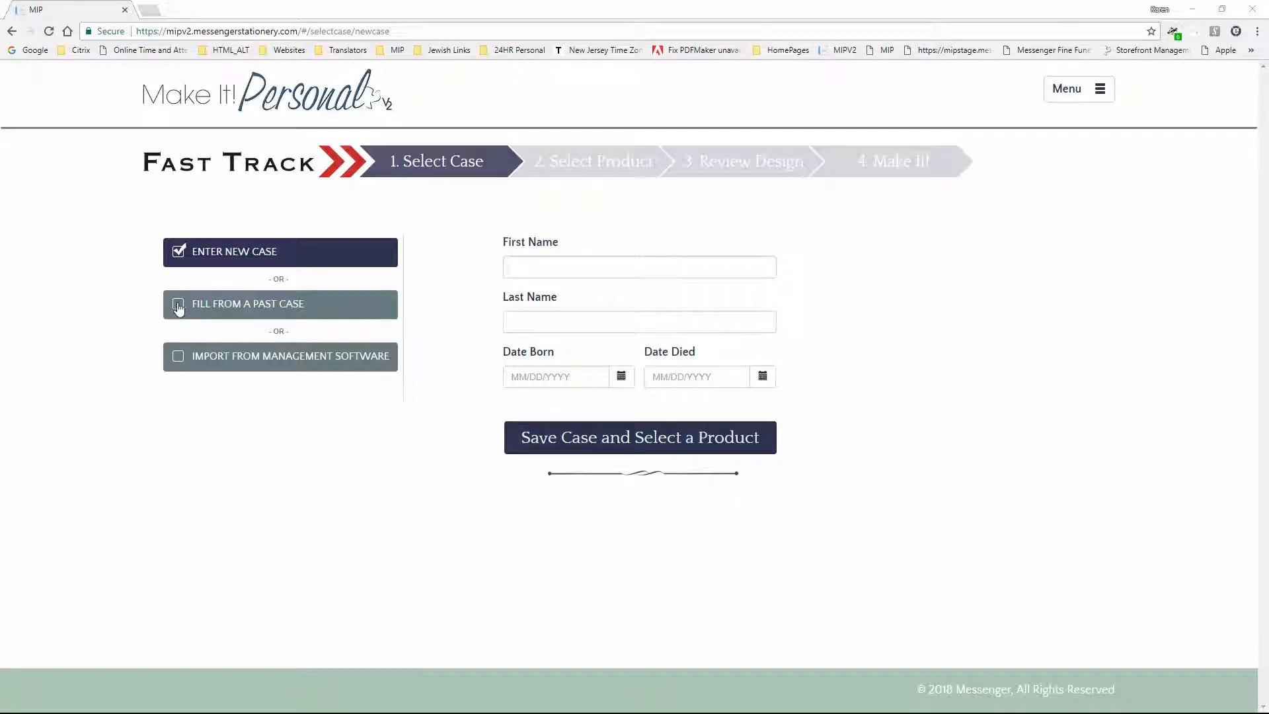
Fill from the seventh listed past case and open its existing Softcover - Brown photo book design.
left_click(179, 306)
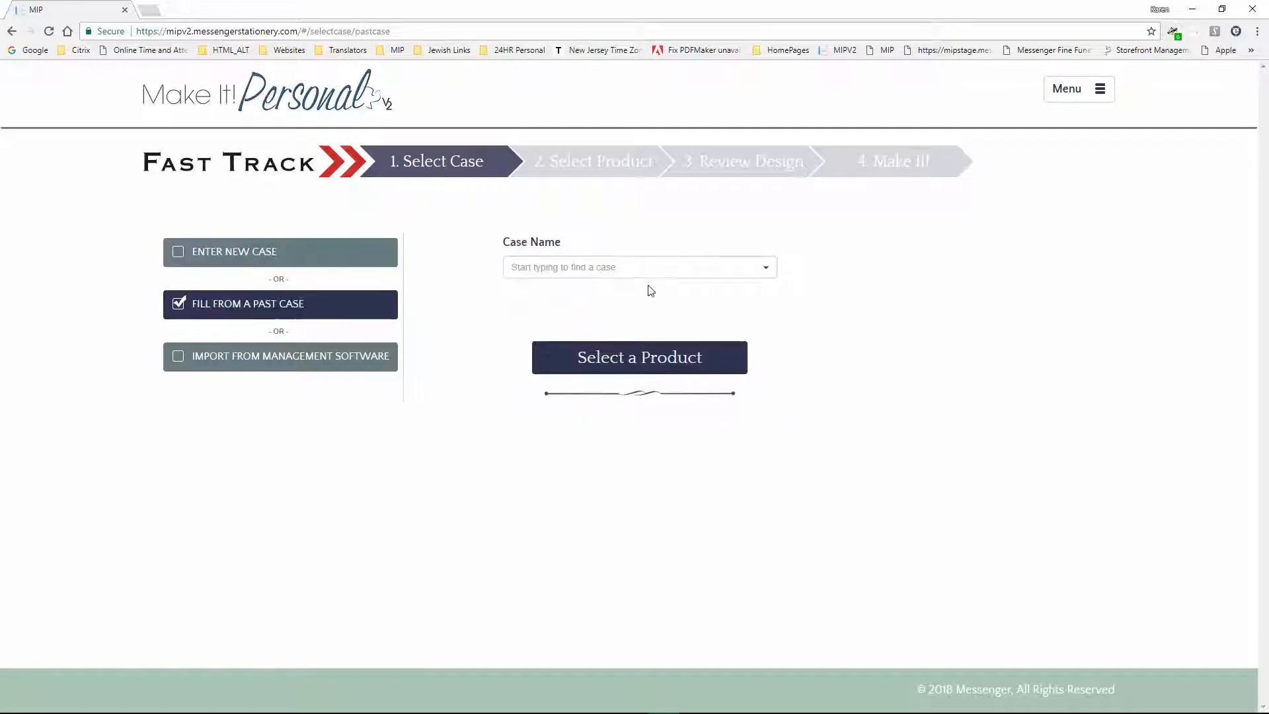
left_click(764, 272)
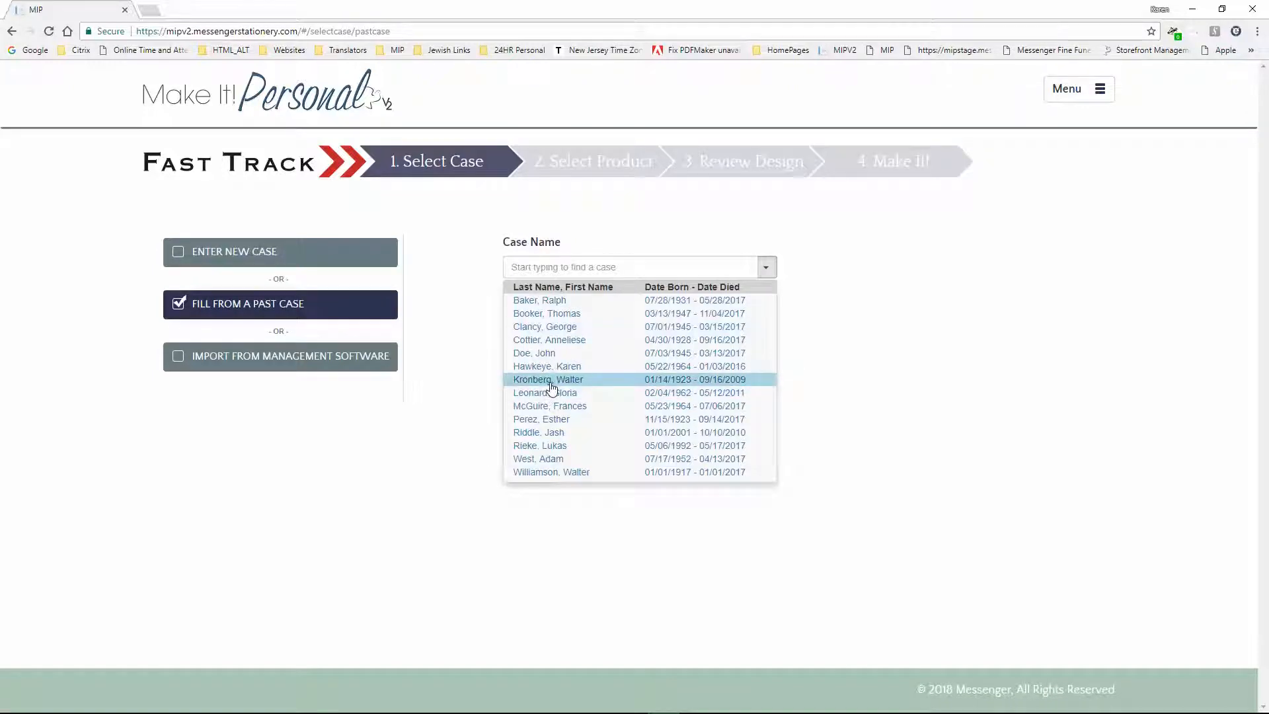
left_click(551, 382)
left_click(661, 369)
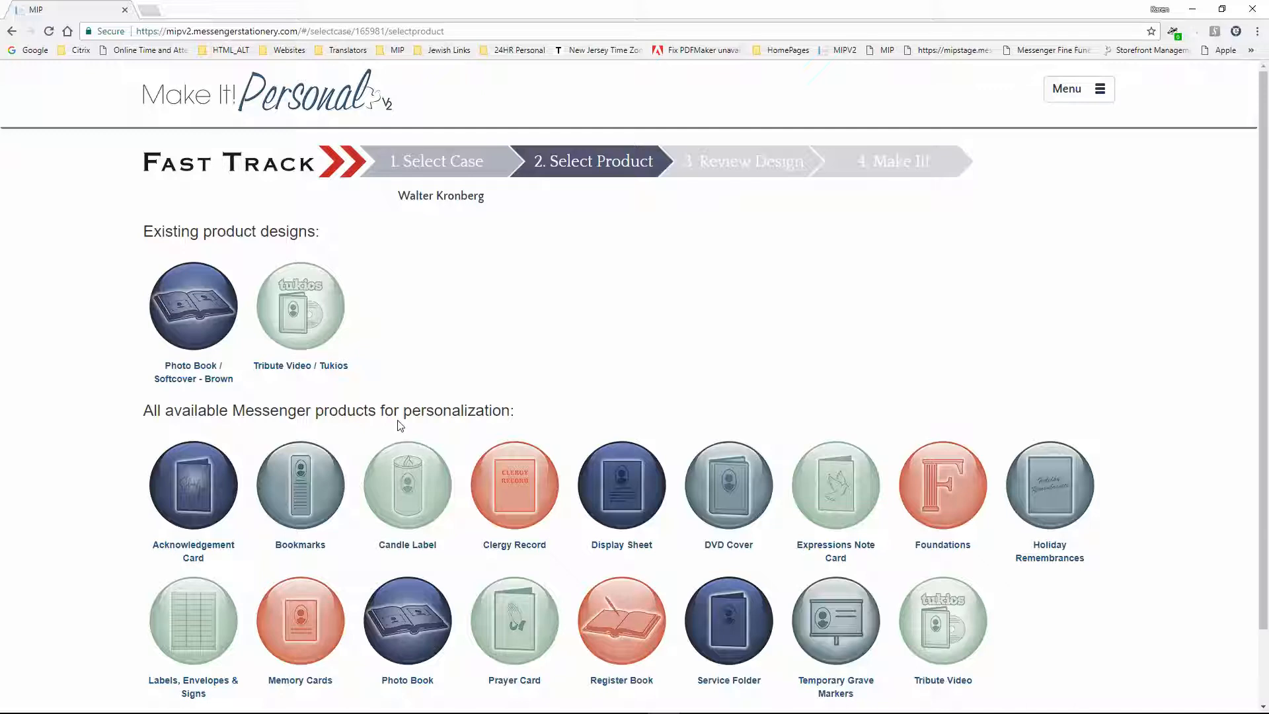
mouse_move(170, 361)
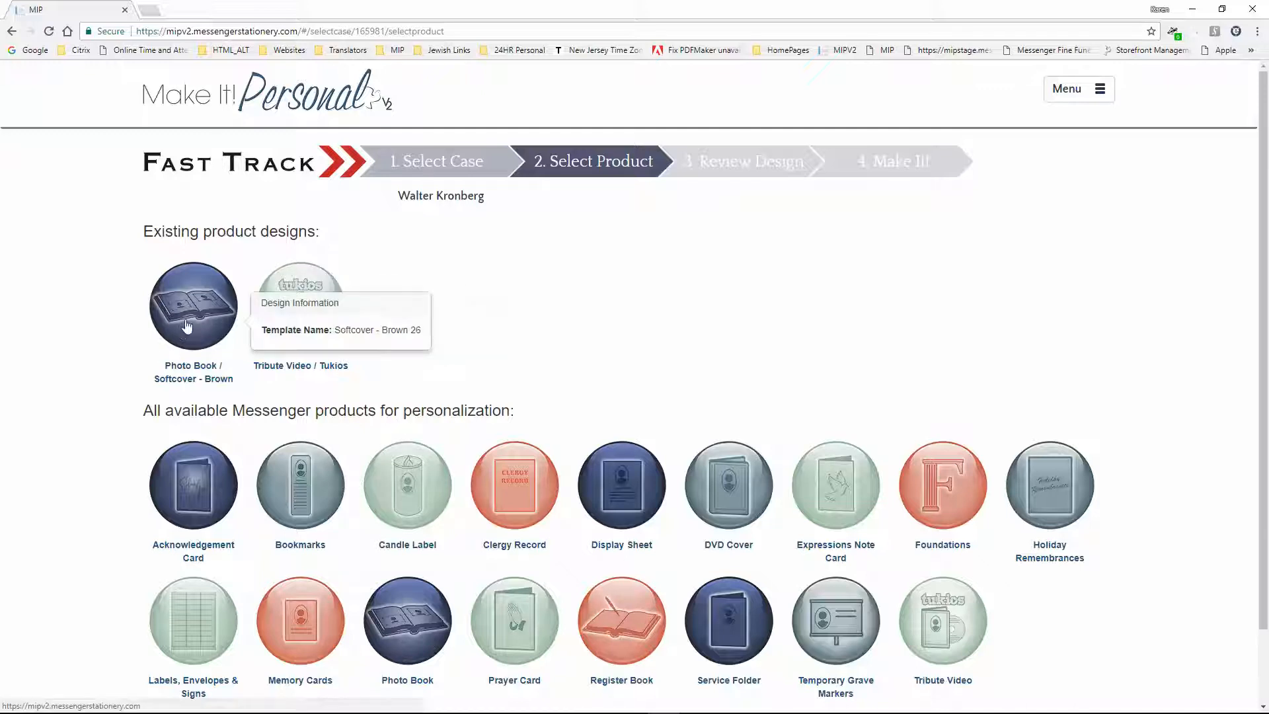
left_click(188, 324)
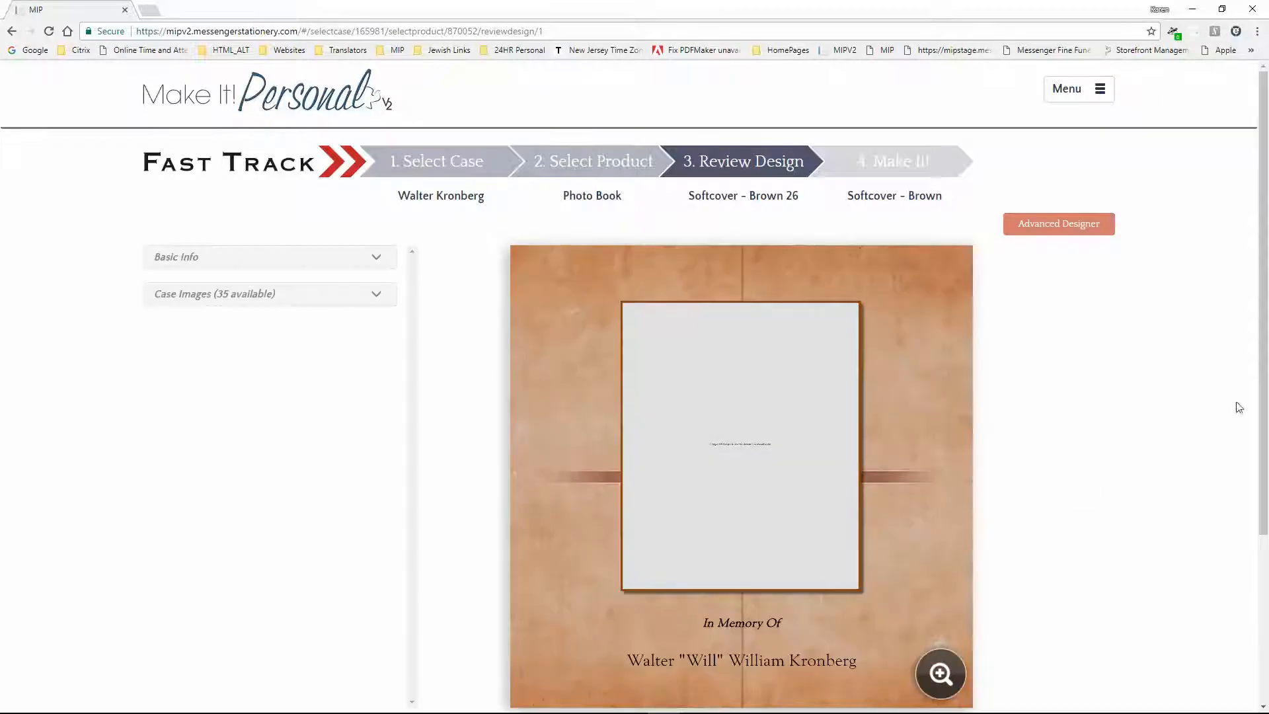
Fill the empty cover photo frame with the first case image, the portrait on a blue background.
scroll(1262, 438, "down", 1)
scroll(1263, 438, "down", 1)
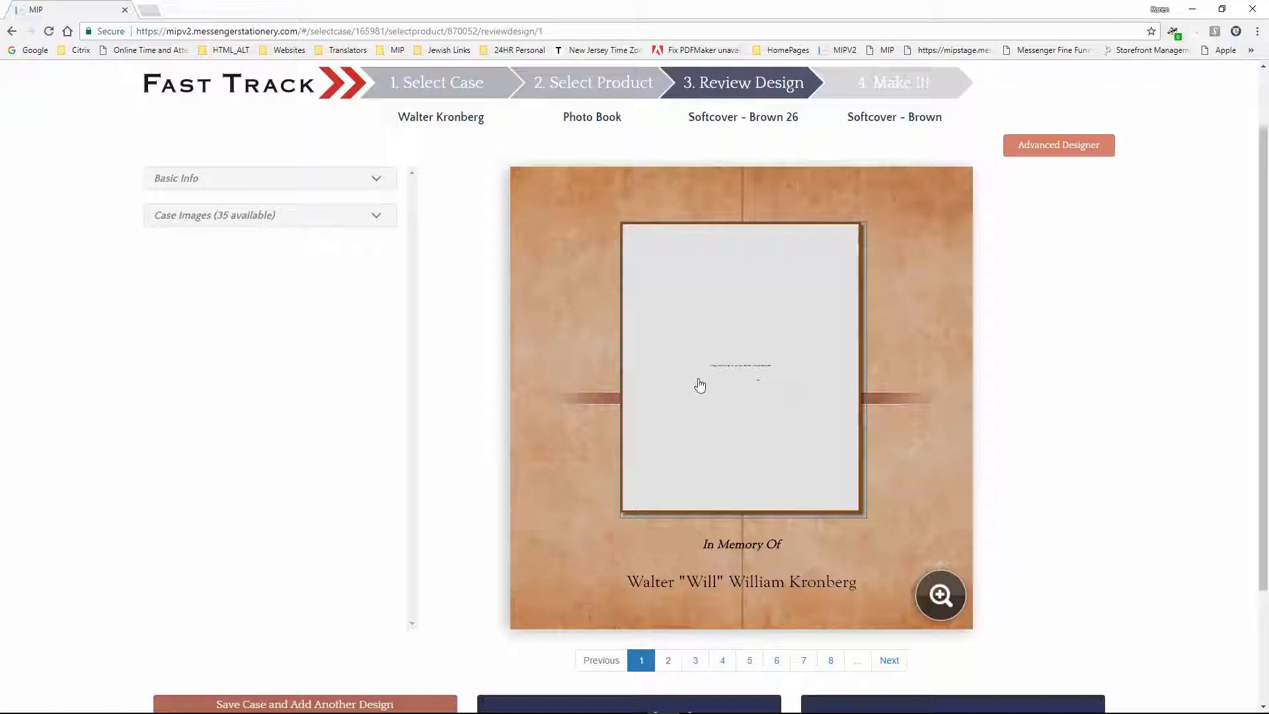
left_click(732, 343)
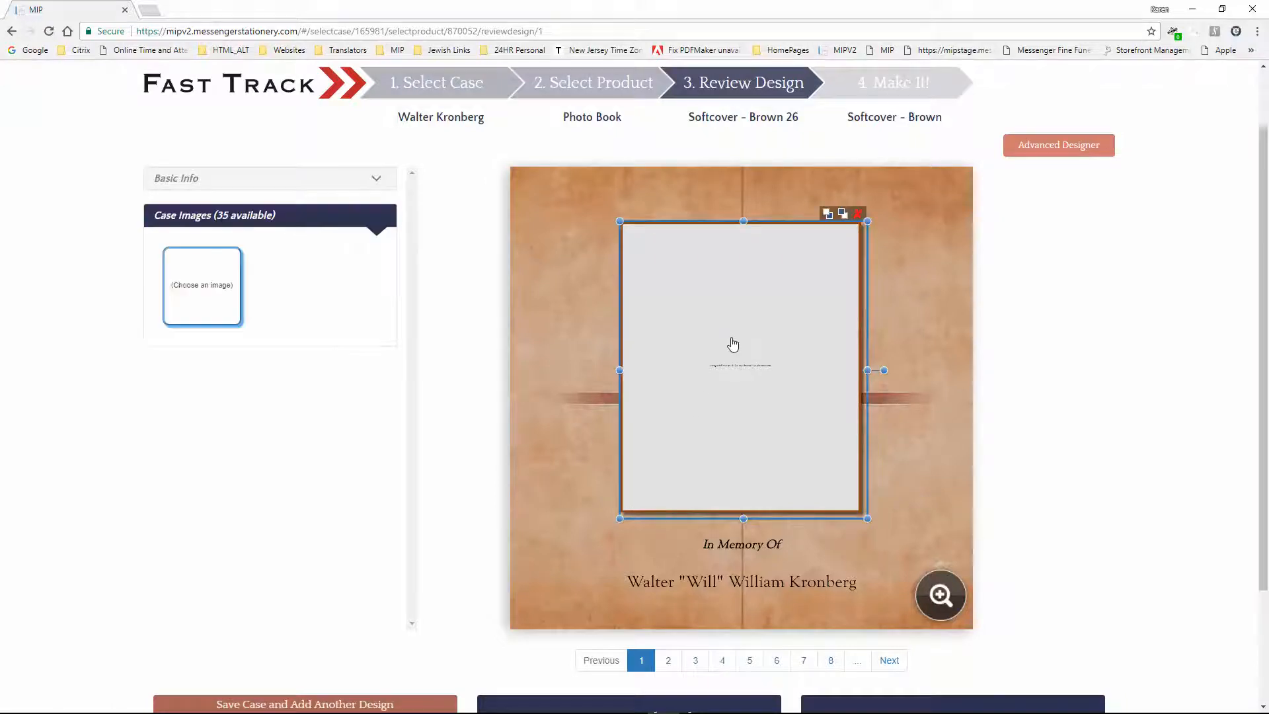
left_click(184, 283)
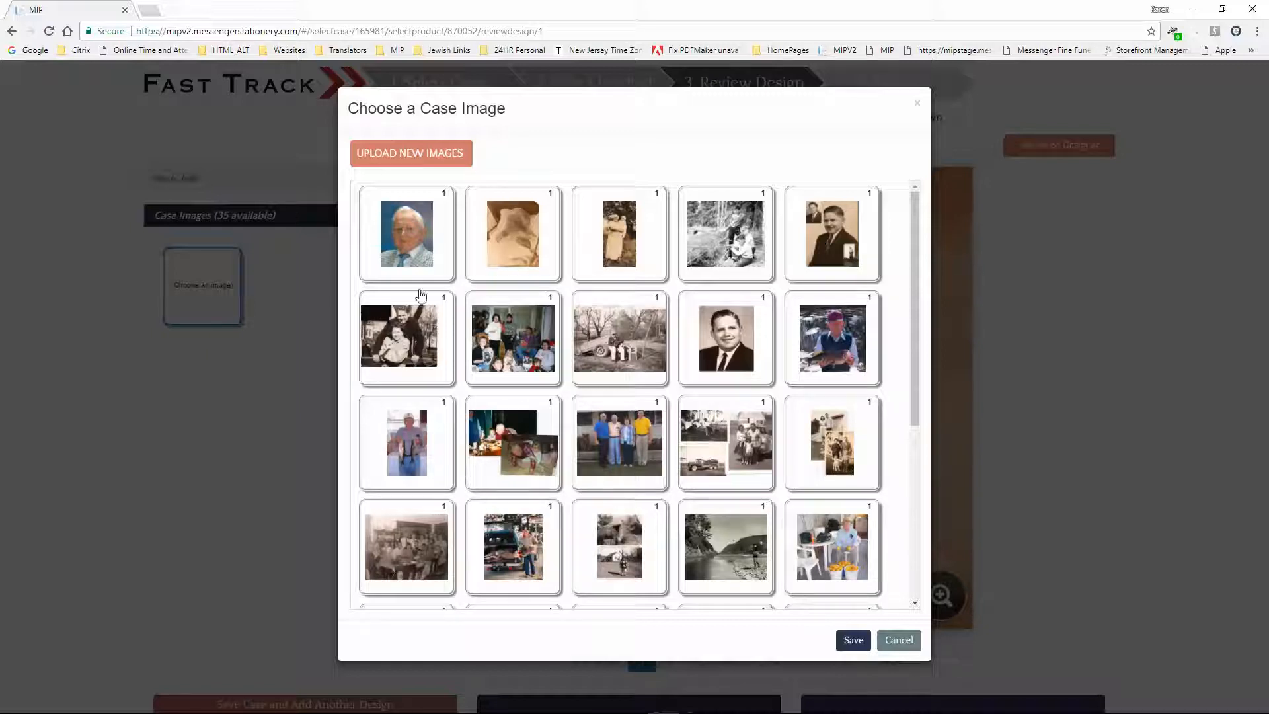
left_click(424, 248)
right_click(423, 248)
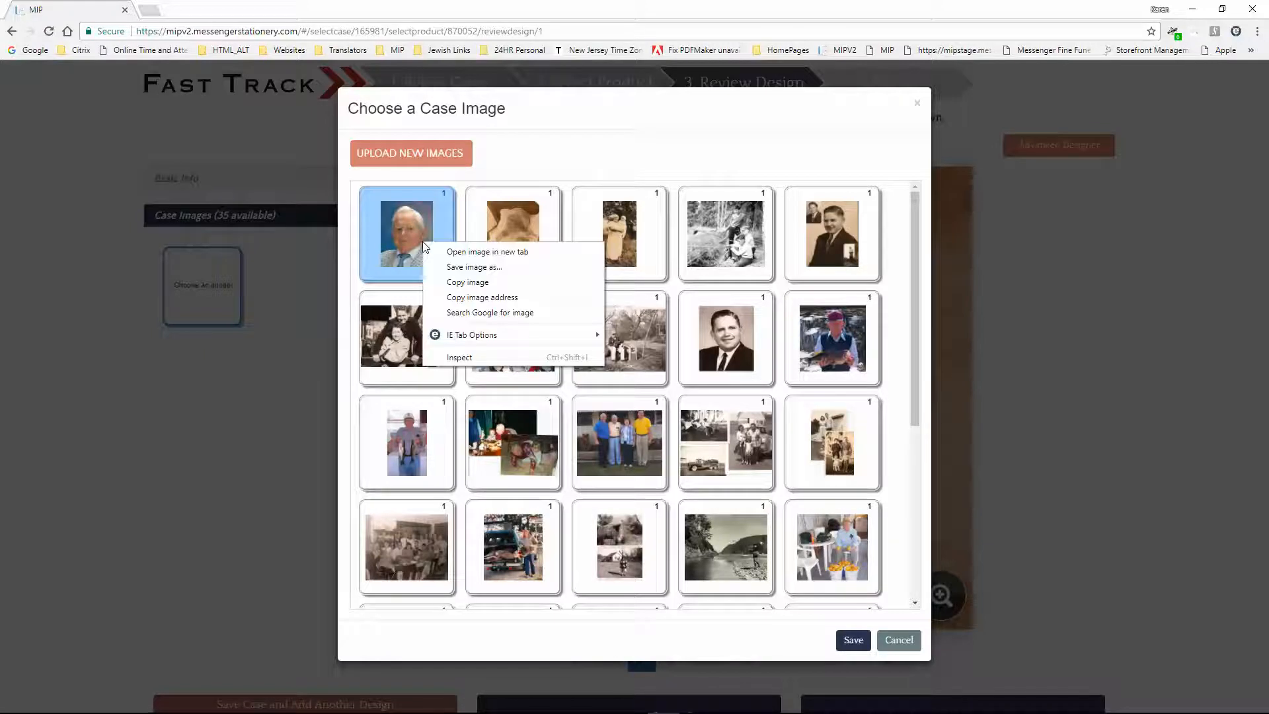
left_click(423, 242)
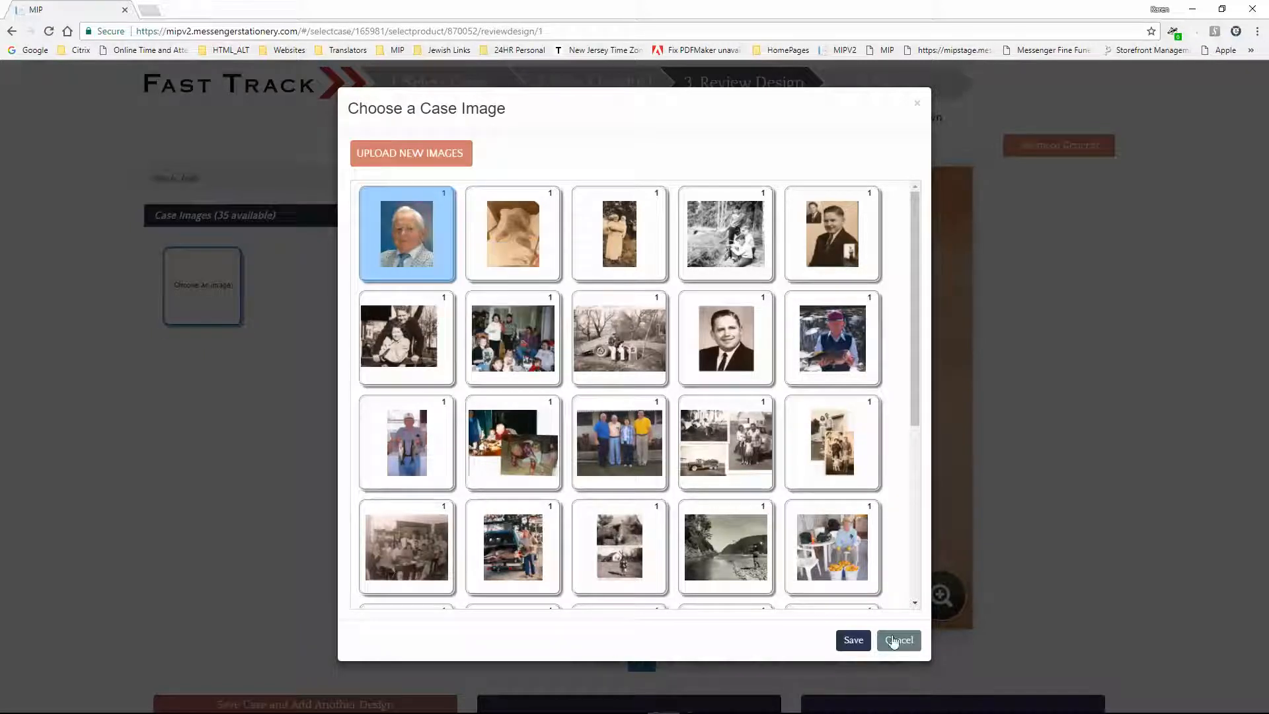
left_click(854, 640)
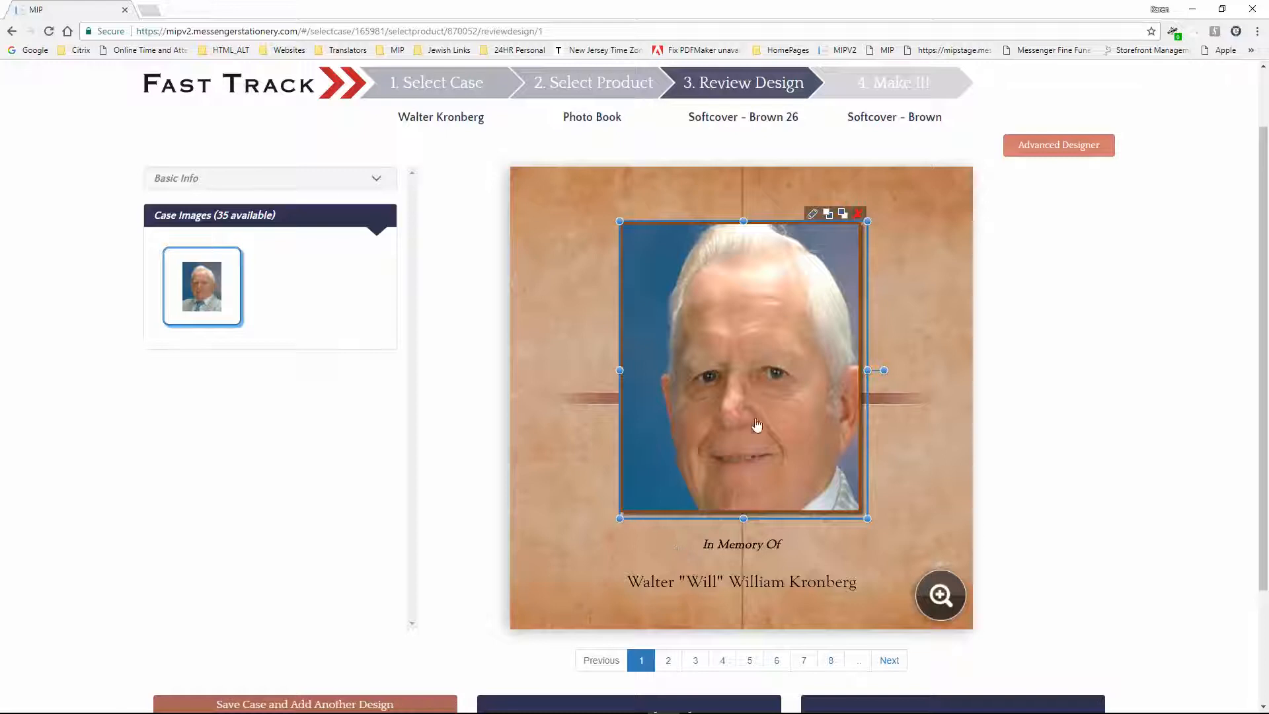
Enlarge the cover portrait's crop to the image's full width, align it with the lower edge, and save the crop.
left_click(813, 215)
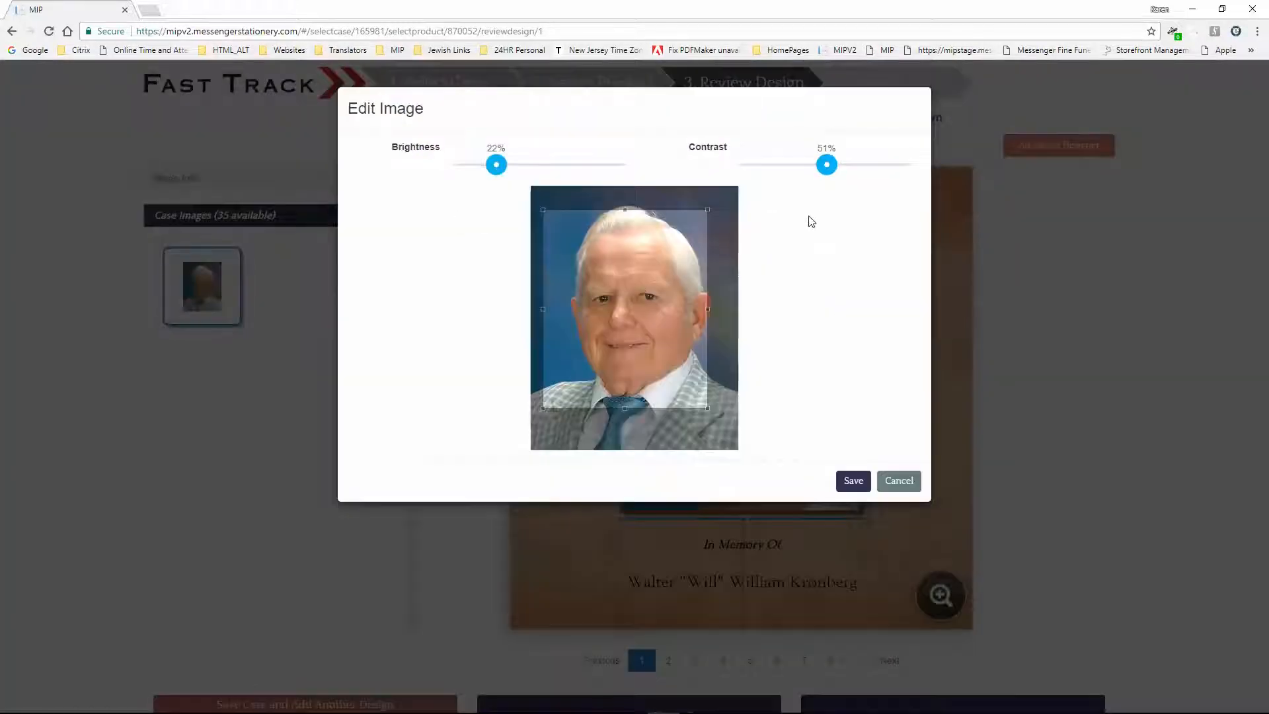
left_click_drag(603, 274, 580, 250)
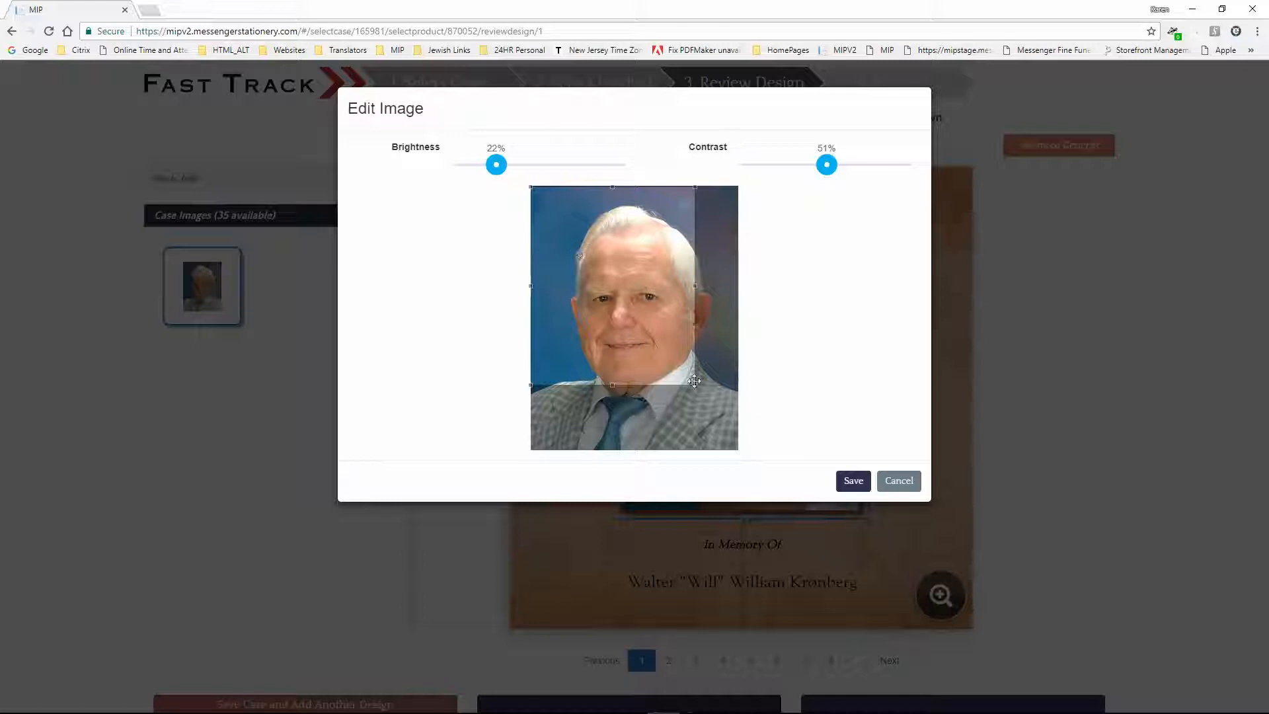
left_click_drag(695, 385, 731, 447)
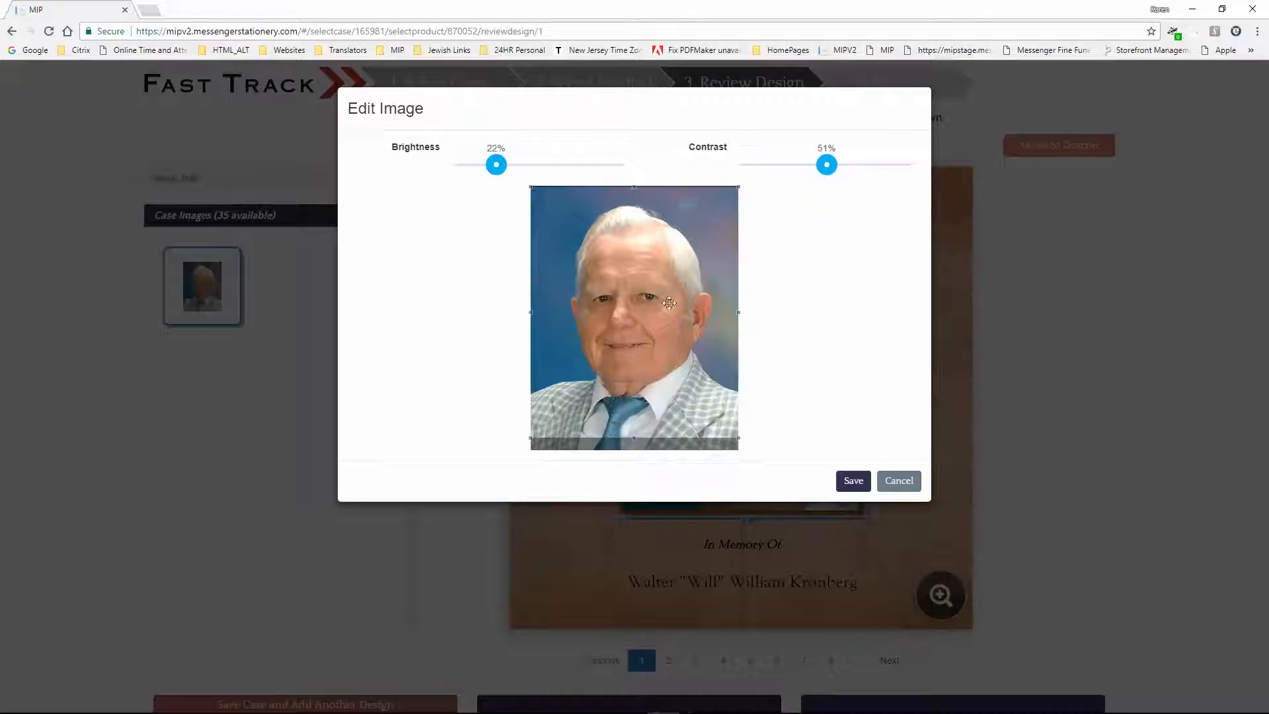
left_click_drag(669, 303, 665, 297)
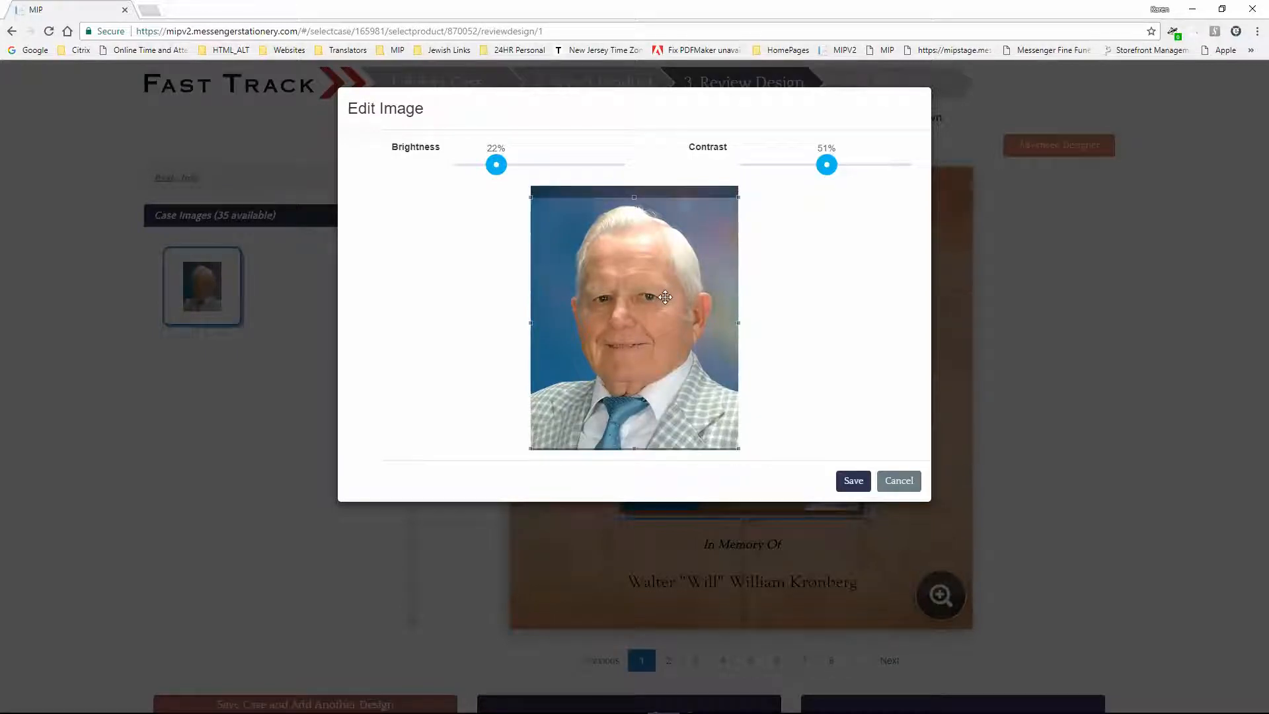
left_click(854, 481)
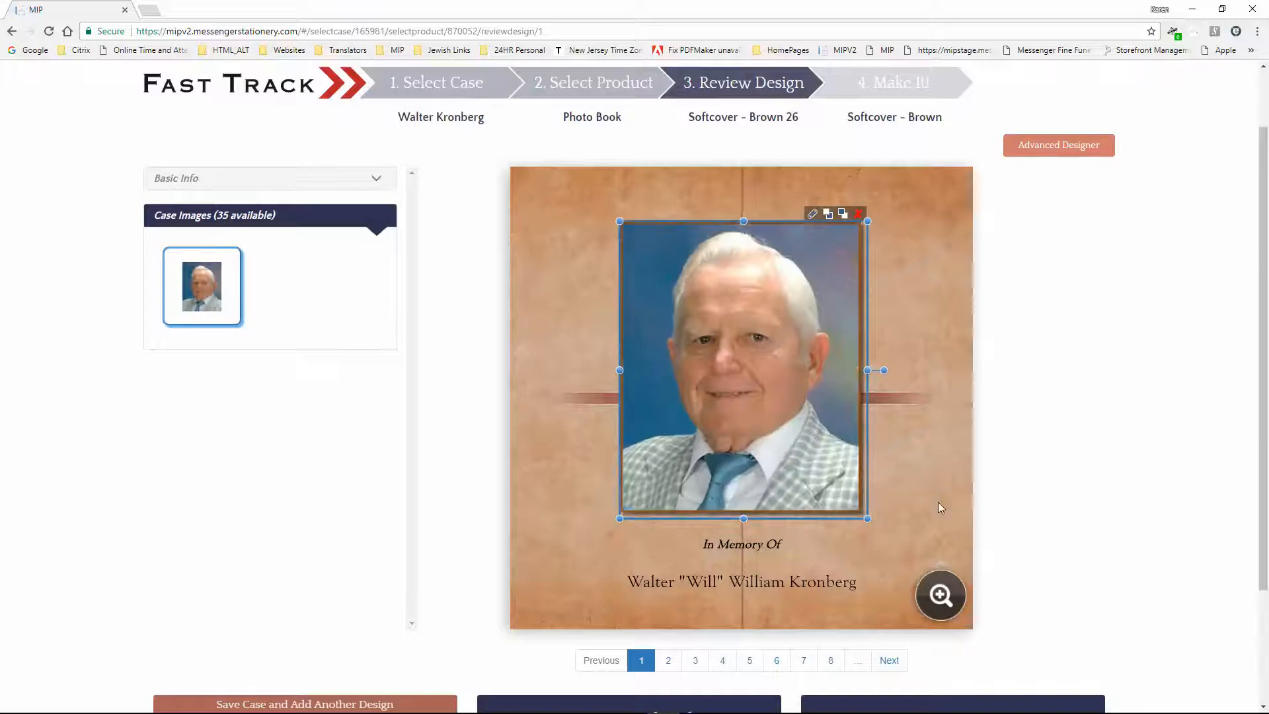
Select the cover's full name text and open the design in the Advanced Designer, saving the changes.
left_click(773, 543)
left_click(783, 582)
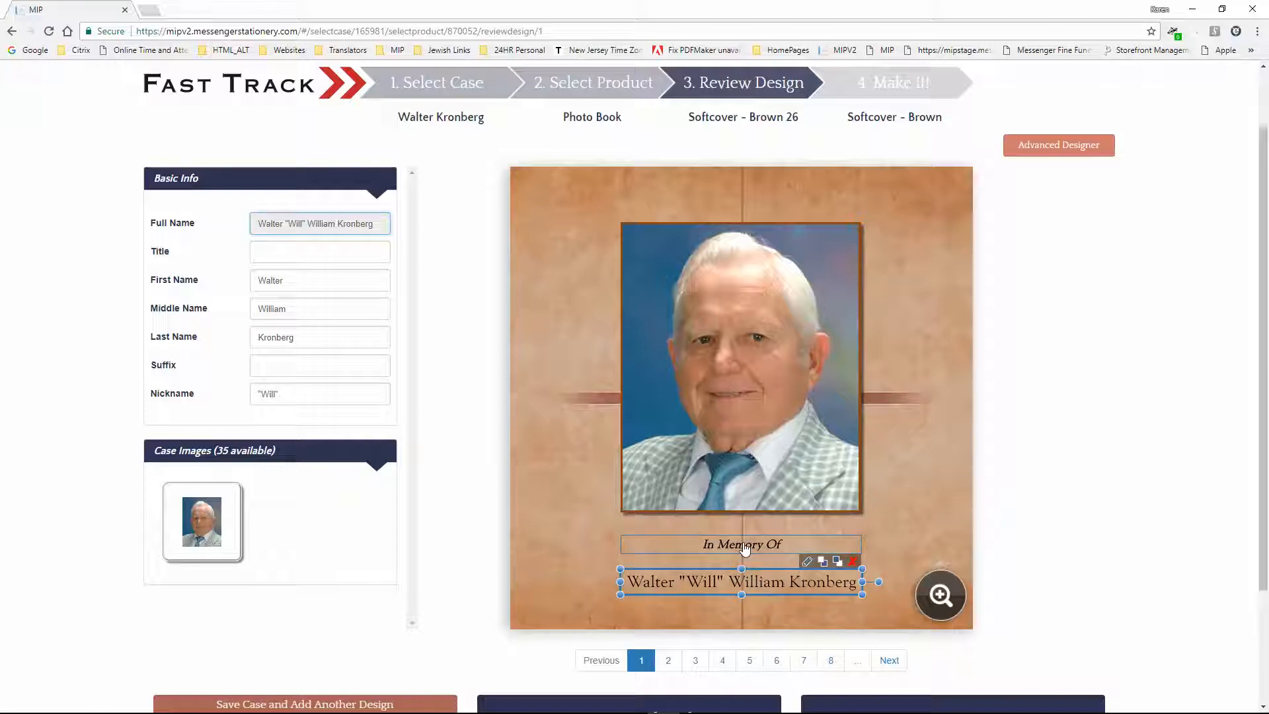
left_click(1061, 151)
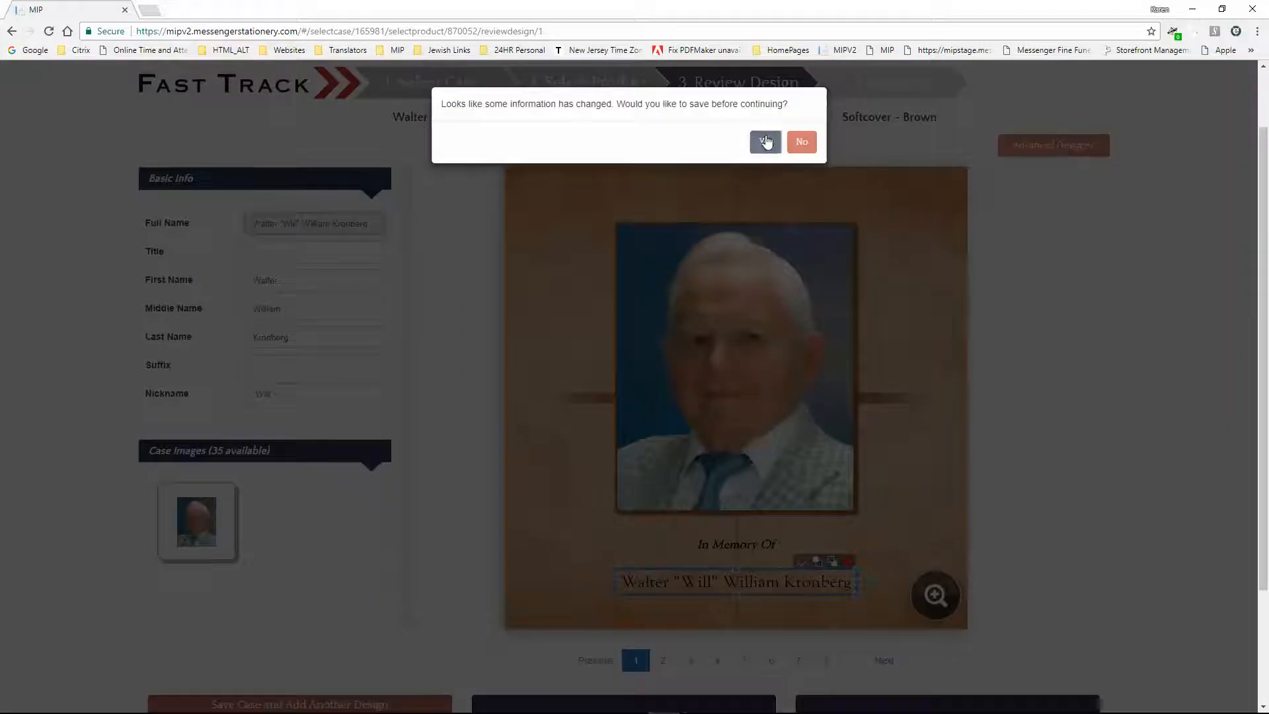
left_click(766, 141)
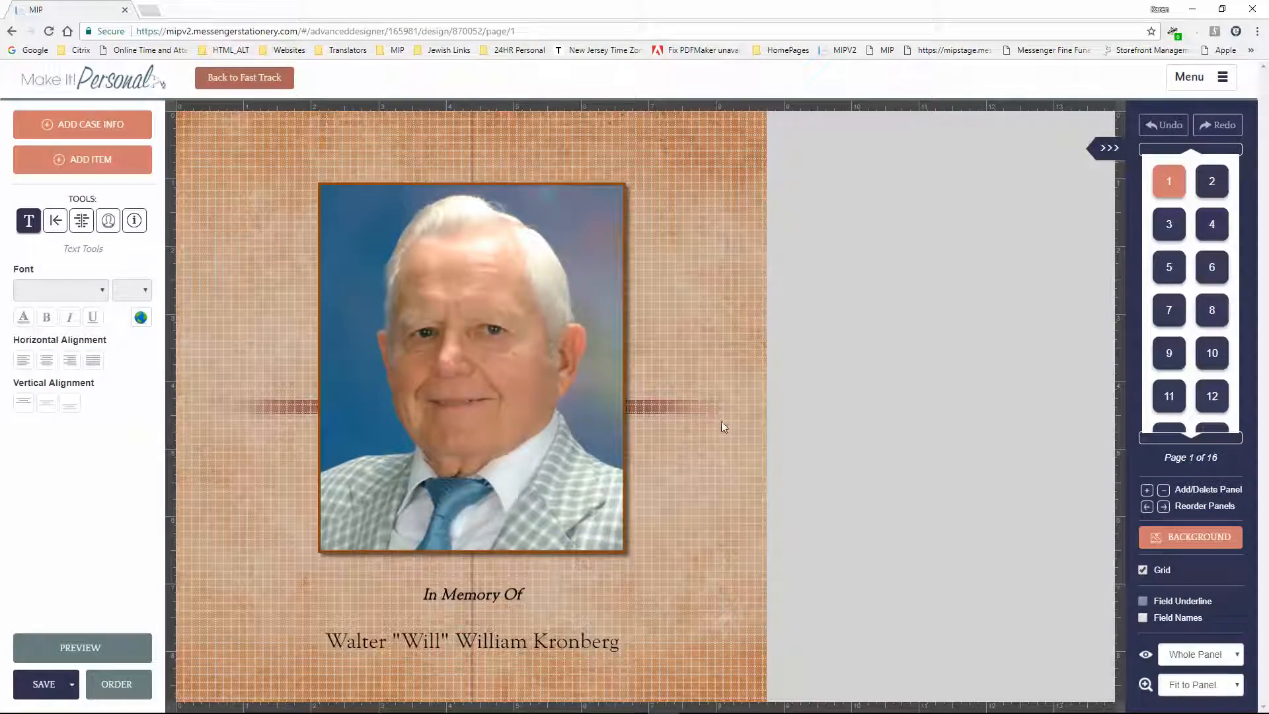
Set the font size of the cover's "In Memory Of" text to 24.
left_click(519, 596)
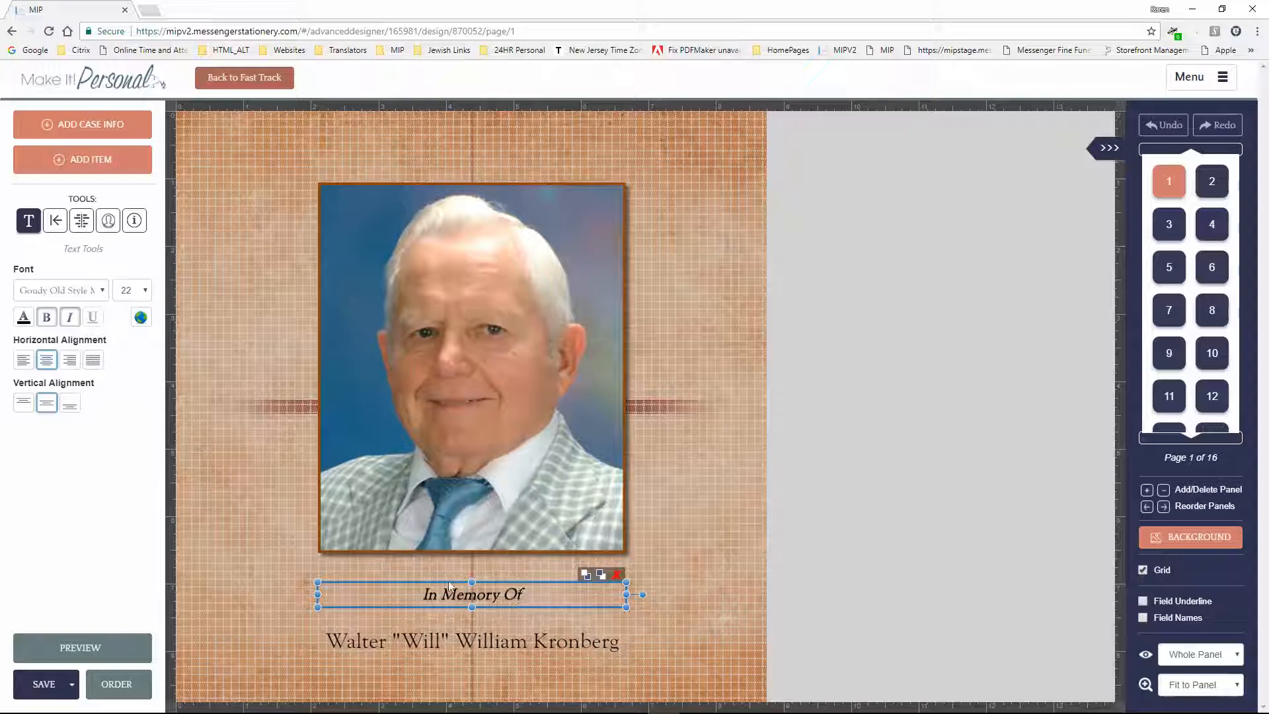
left_click(144, 298)
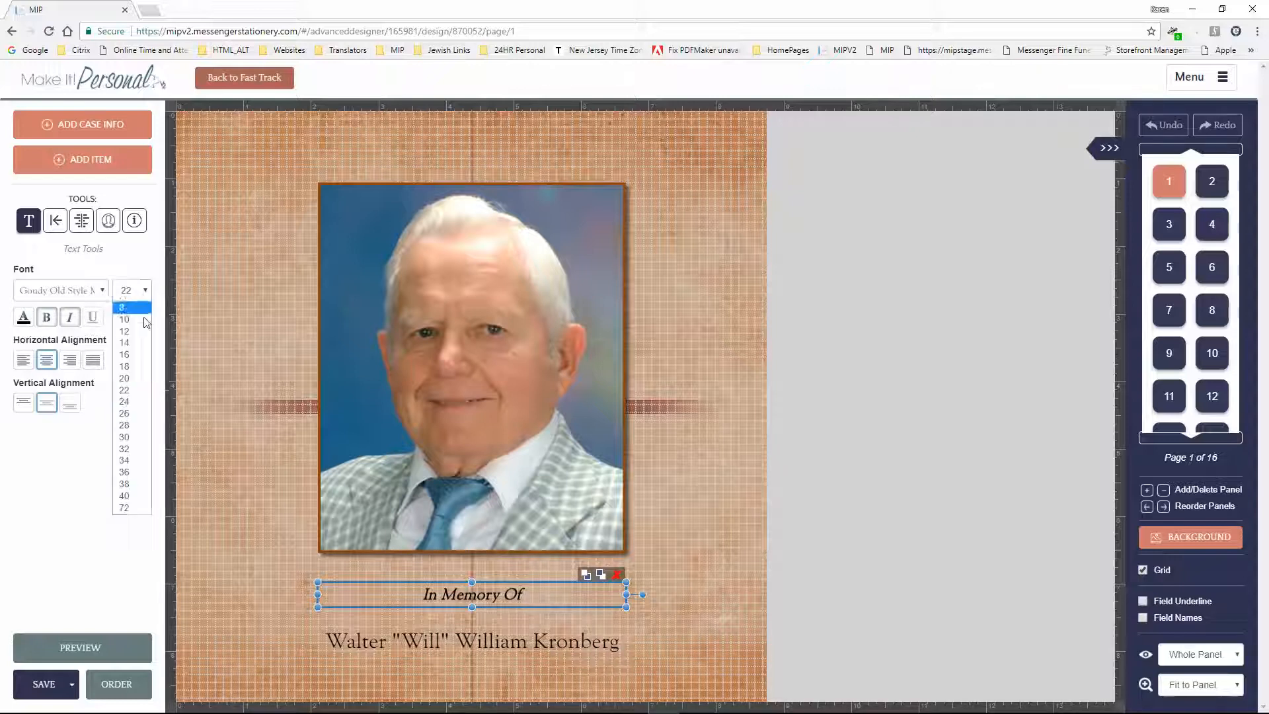
left_click(138, 401)
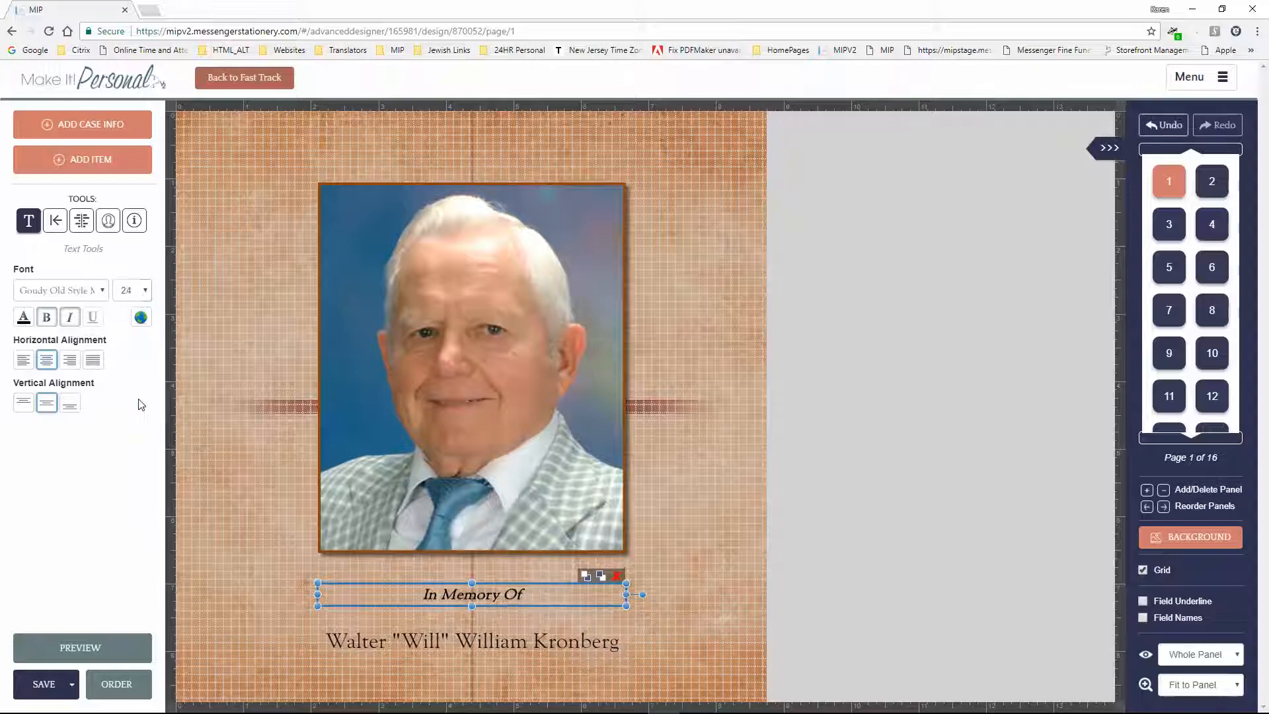
Make the full name on the cover bold and move it up closer to "In Memory Of".
left_click(411, 646)
left_click(46, 317)
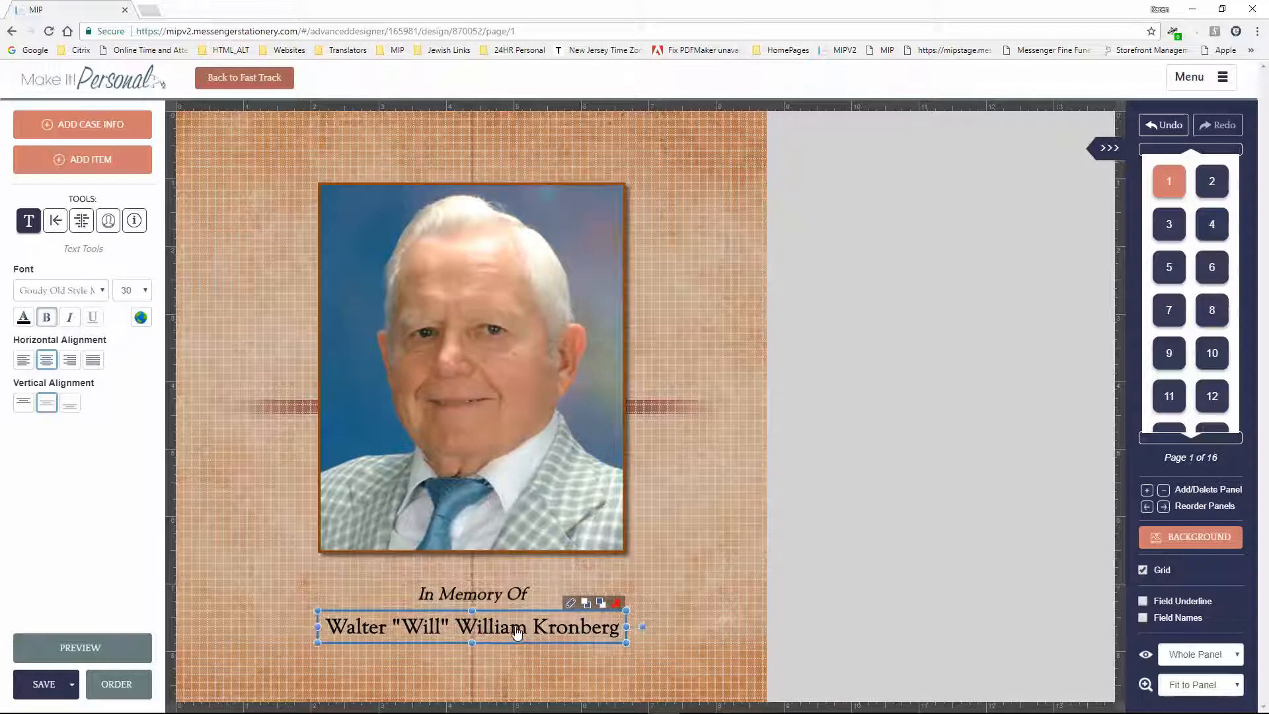
left_click(510, 654)
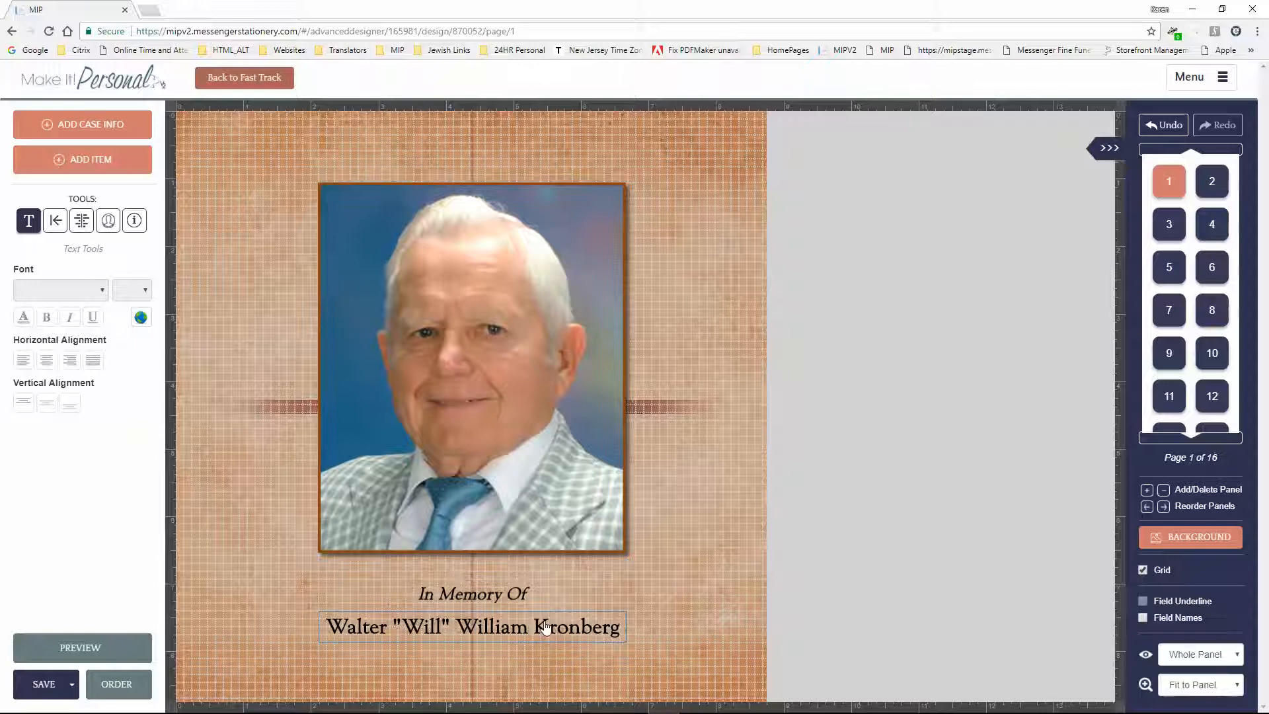
On page 2, shift the baby photo's crop upward to include more space above the head, and save it.
left_click(1212, 190)
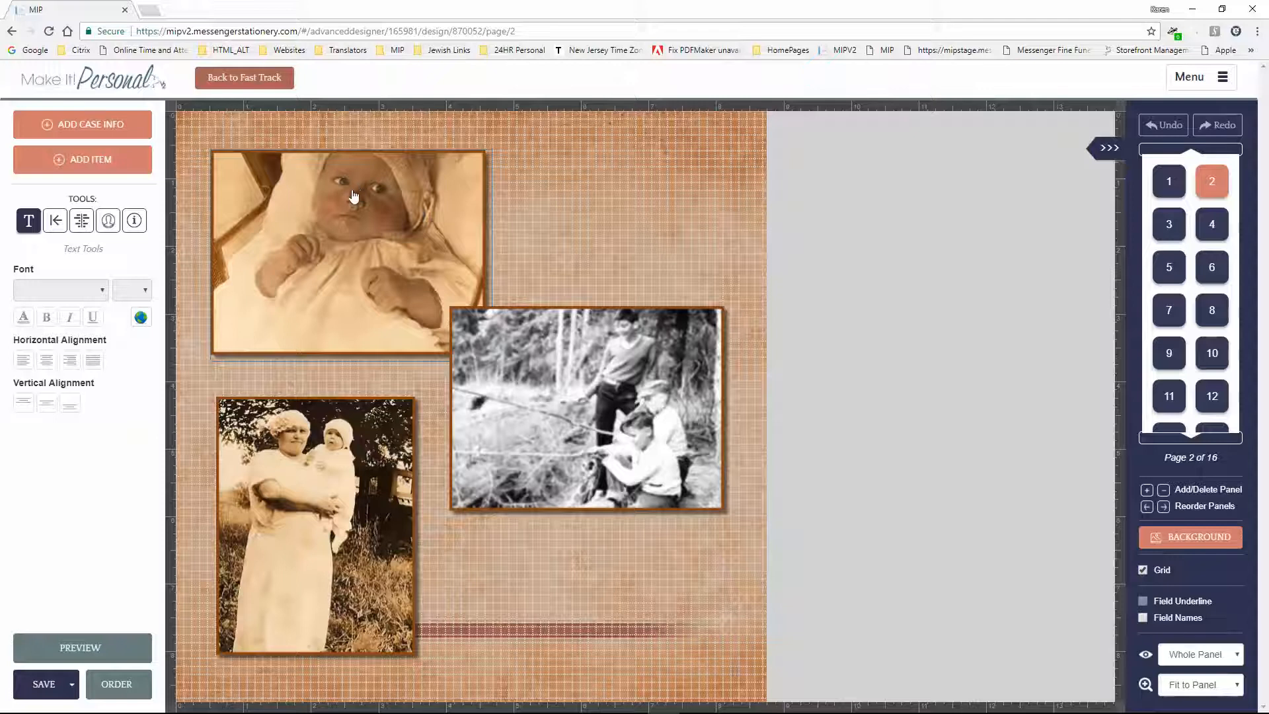
left_click(372, 220)
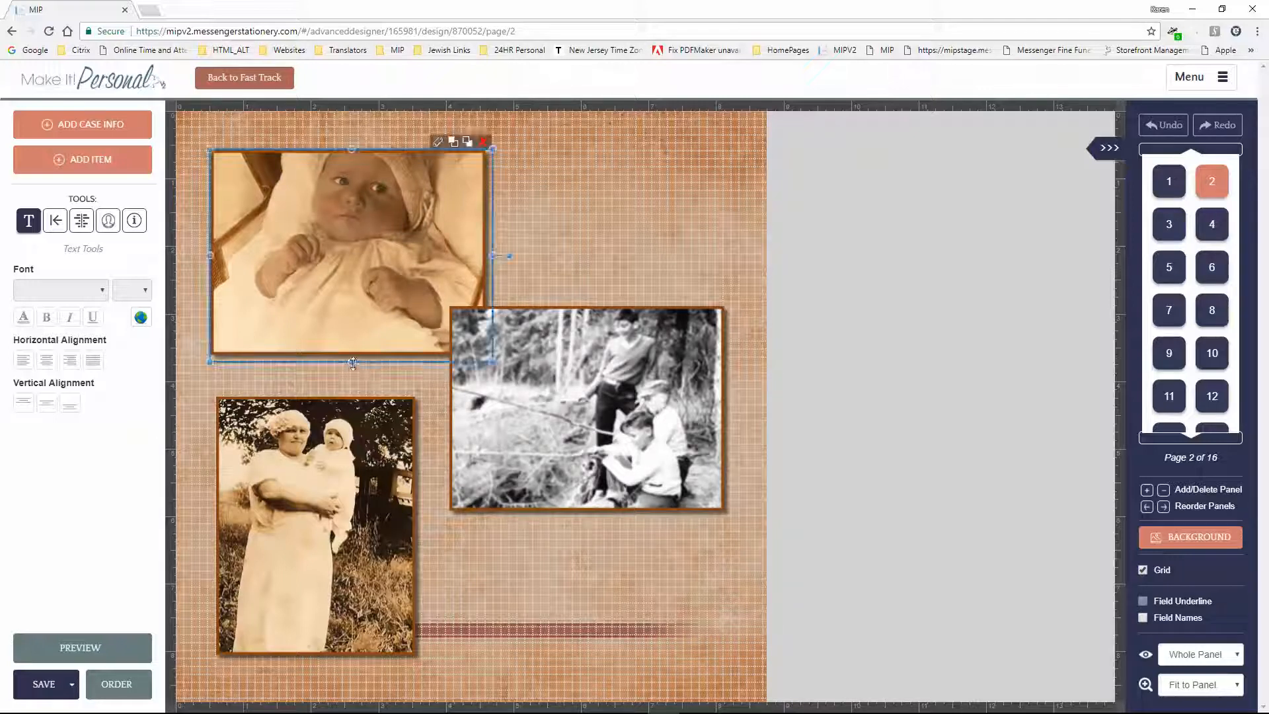
left_click(437, 144)
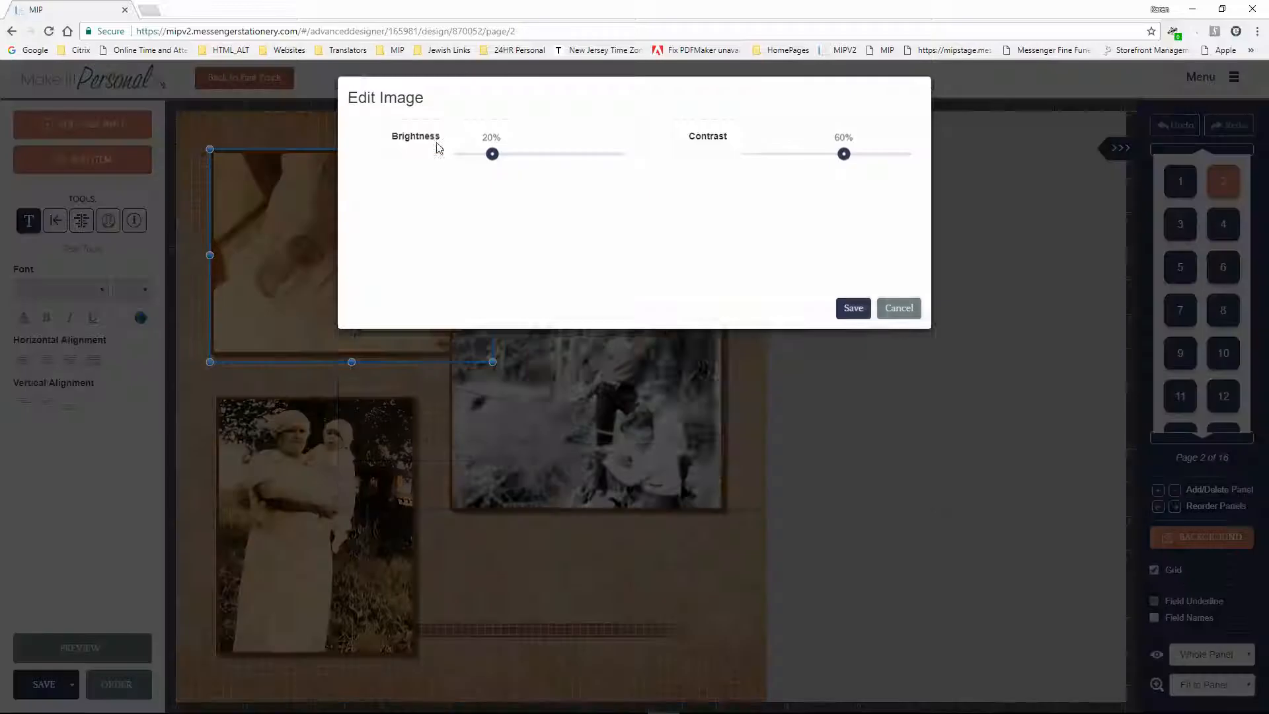
left_click_drag(578, 300, 579, 287)
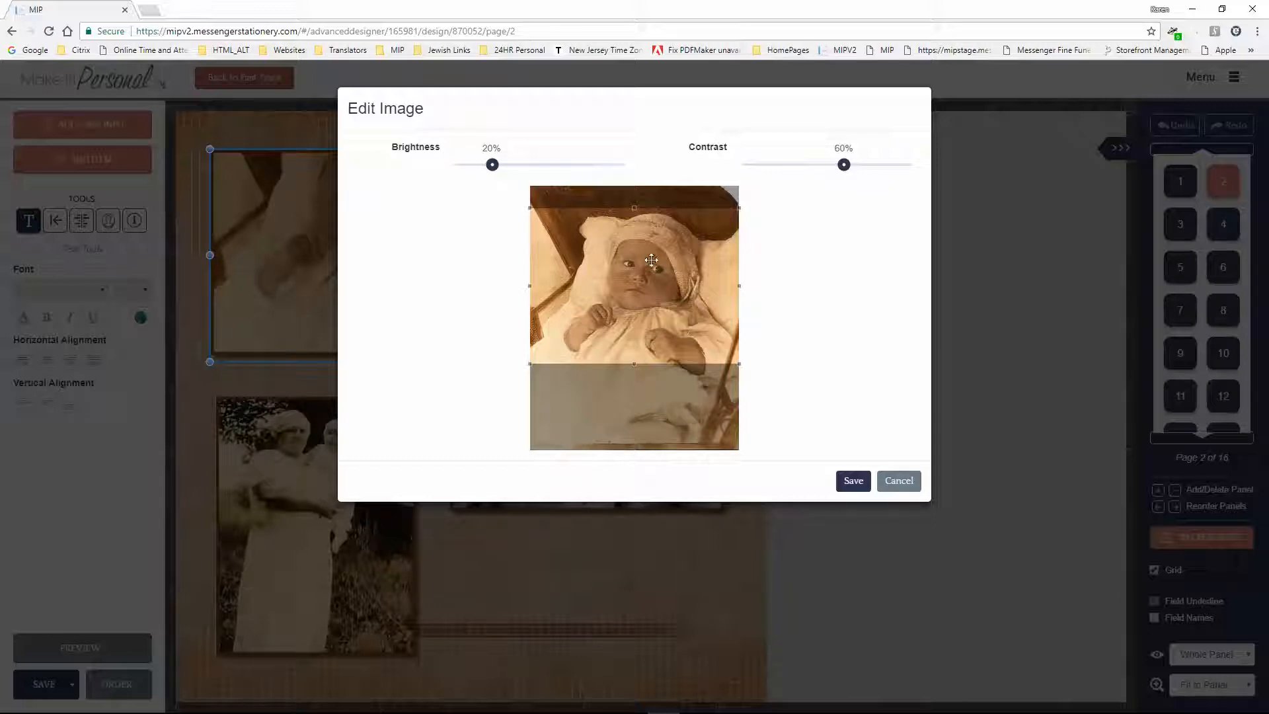
left_click(852, 480)
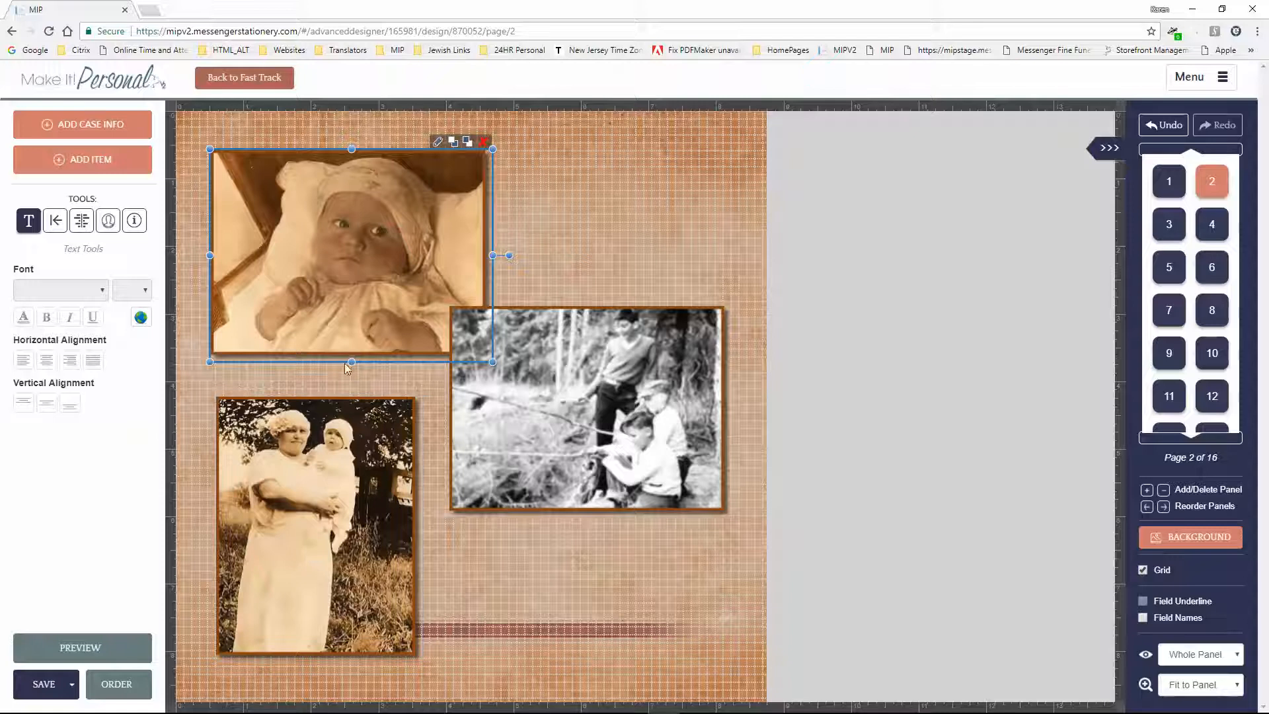
Extend the baby photo's frame downward and move the black-and-white fishing photo lower on page 2.
left_click_drag(351, 362, 349, 388)
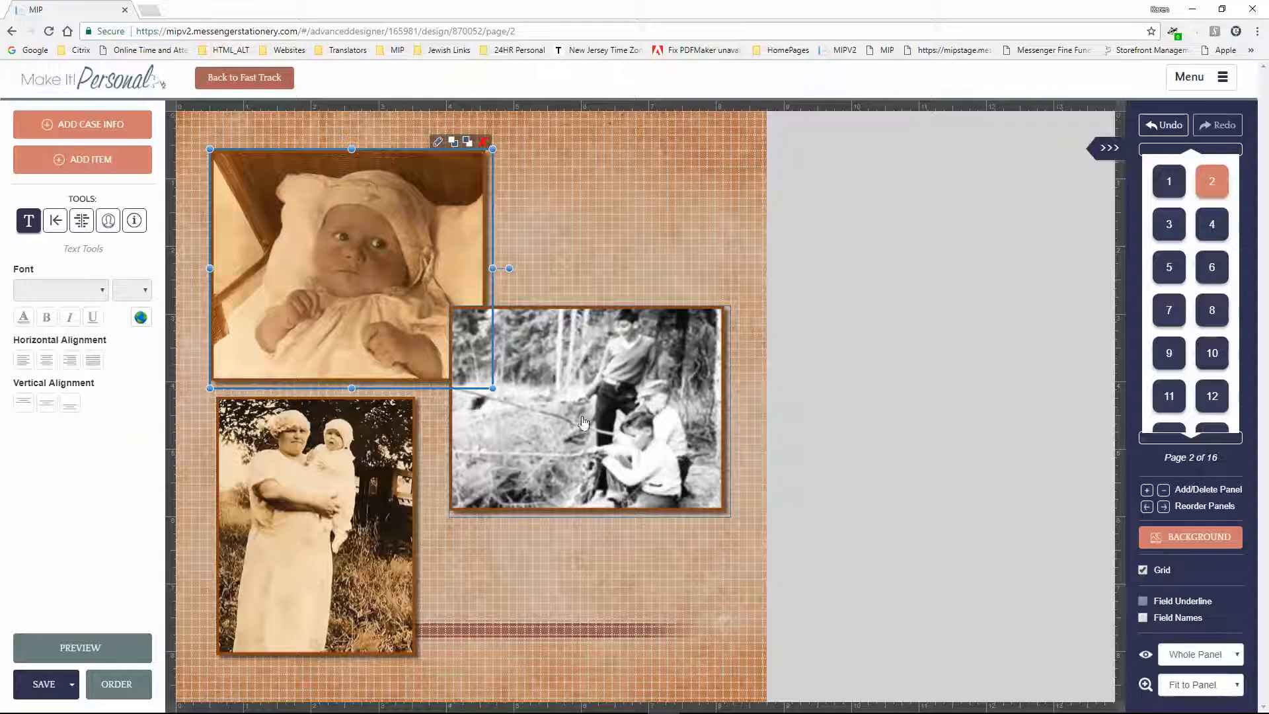
left_click_drag(567, 383, 570, 424)
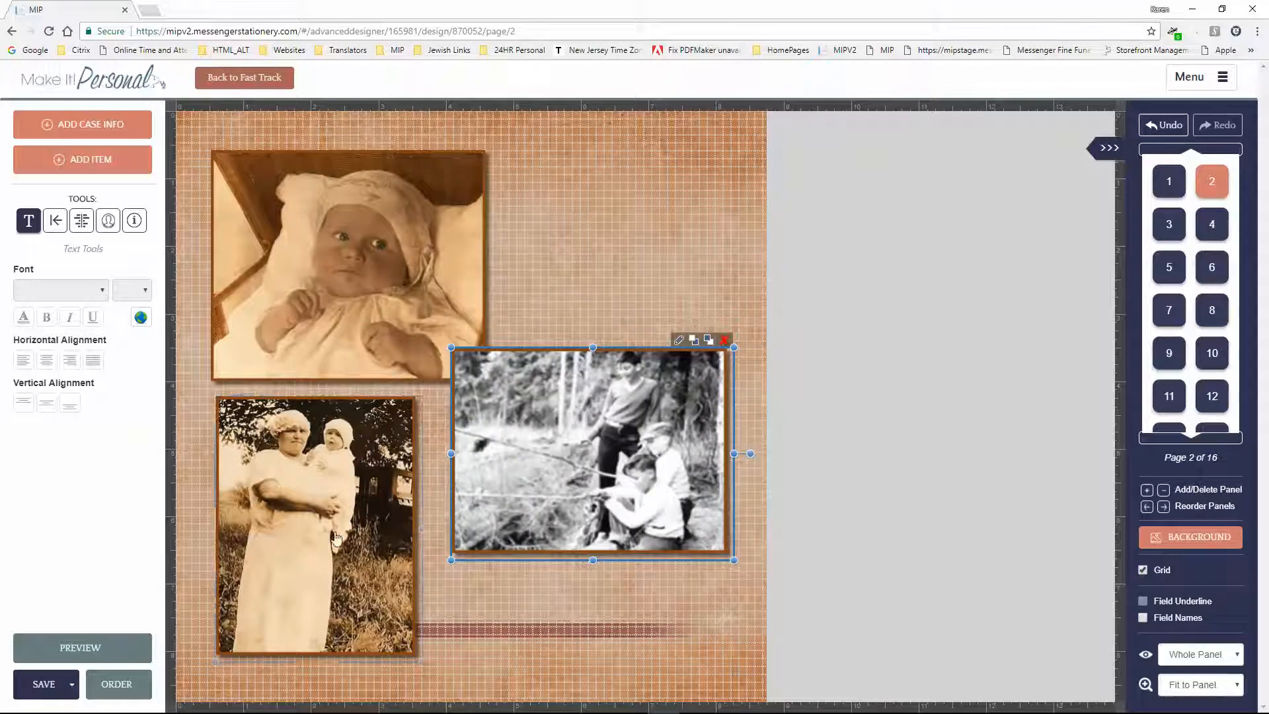
Adjust the vertical crop of the photo of the woman holding a baby slightly and save it.
left_click(337, 539)
left_click(368, 389)
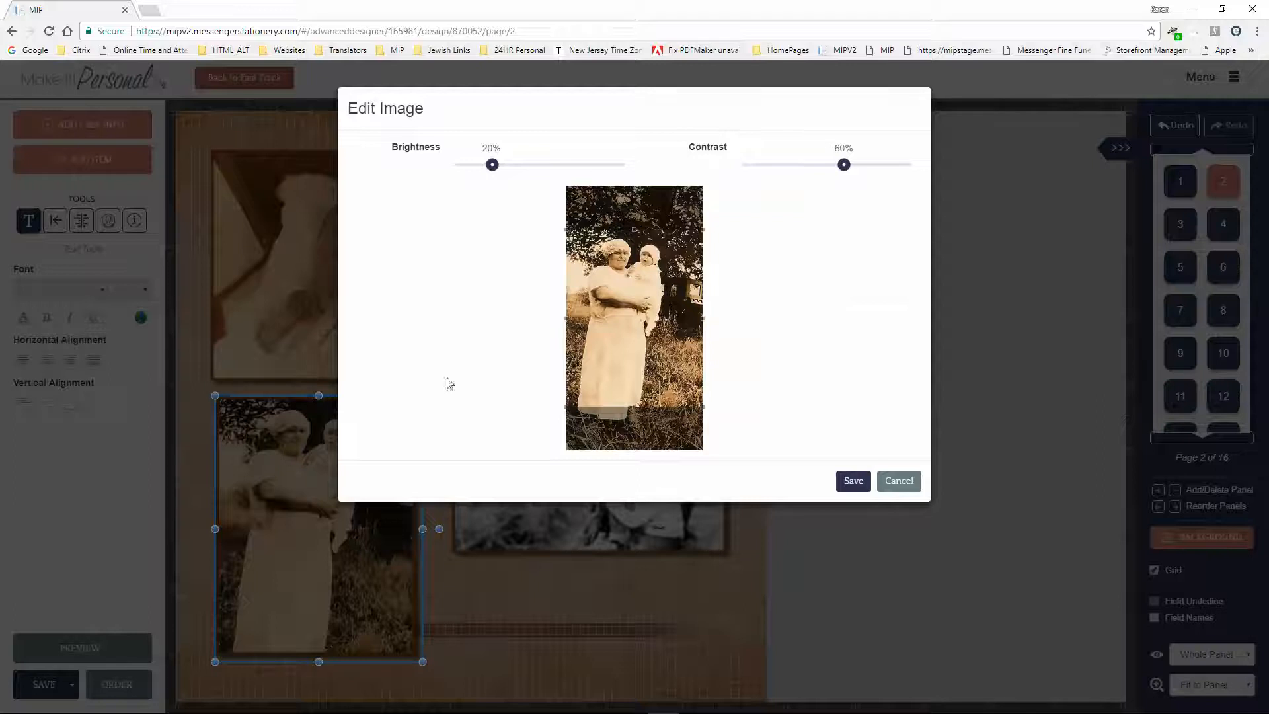
left_click_drag(614, 354, 615, 350)
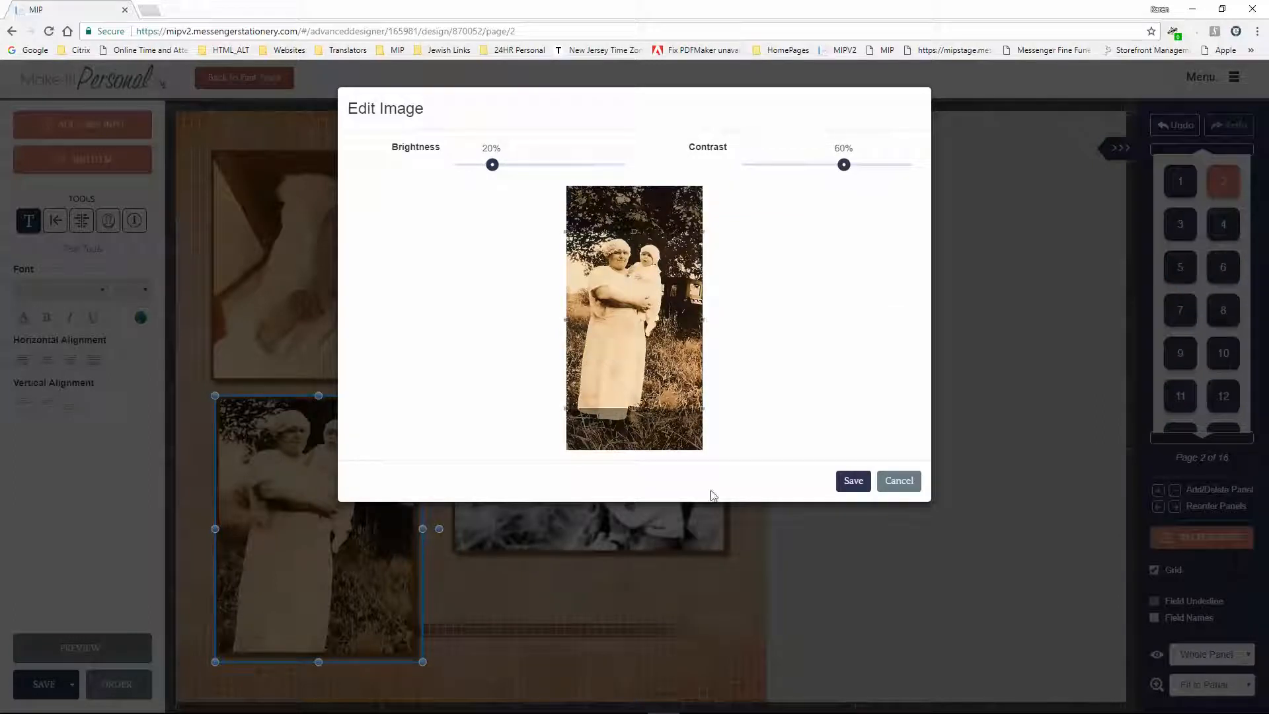
left_click(855, 488)
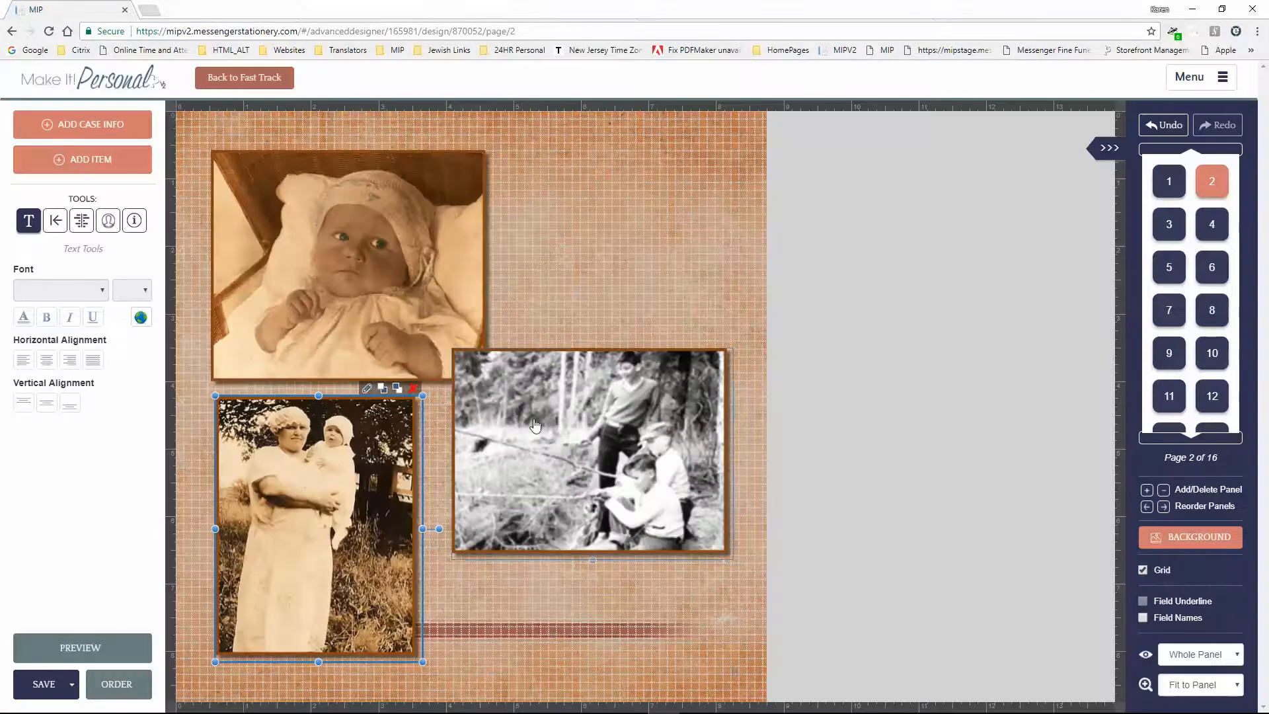
Shift the crop of the black-and-white fishing photo on page 2 slightly upward and save it.
left_click(561, 400)
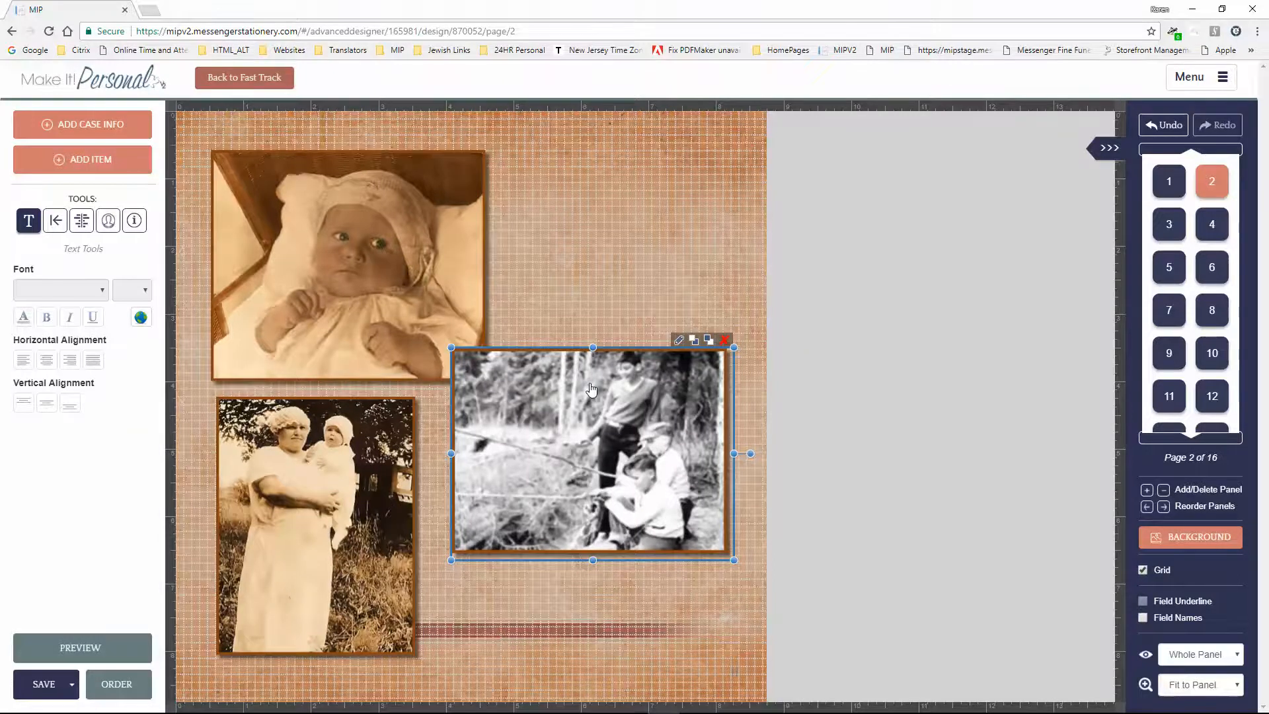
left_click(679, 340)
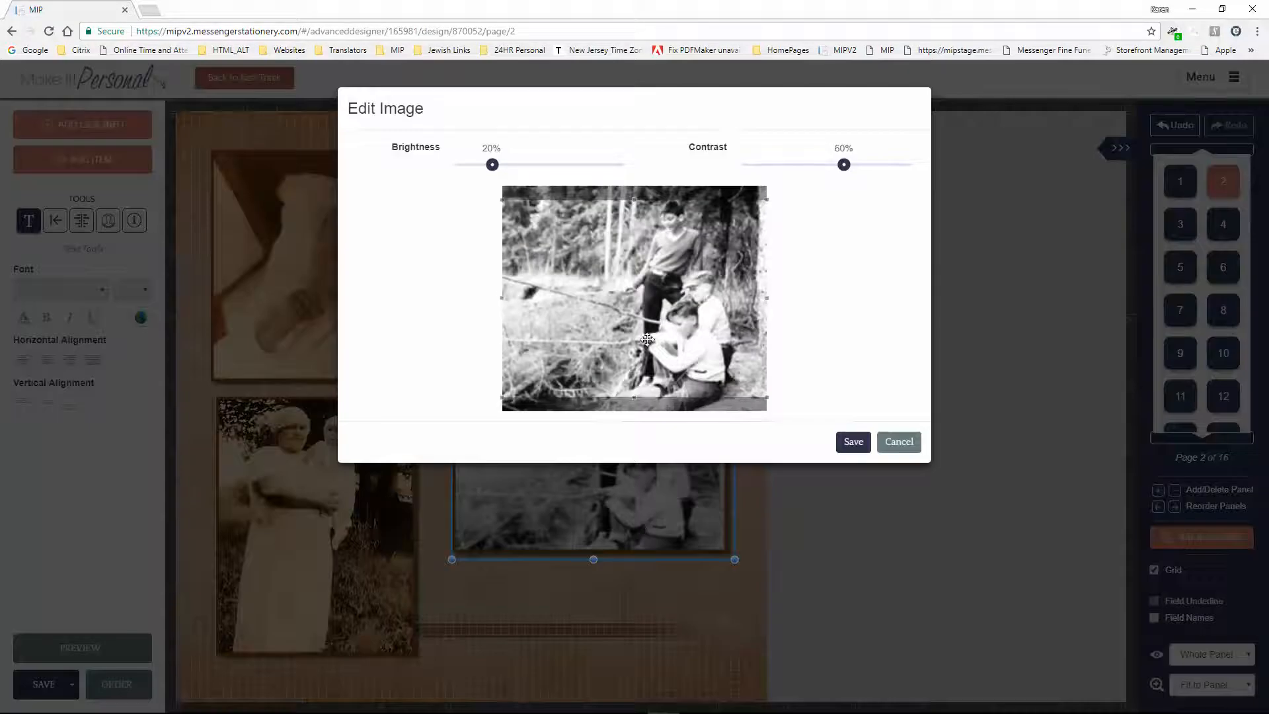
left_click_drag(652, 339, 654, 333)
left_click(849, 452)
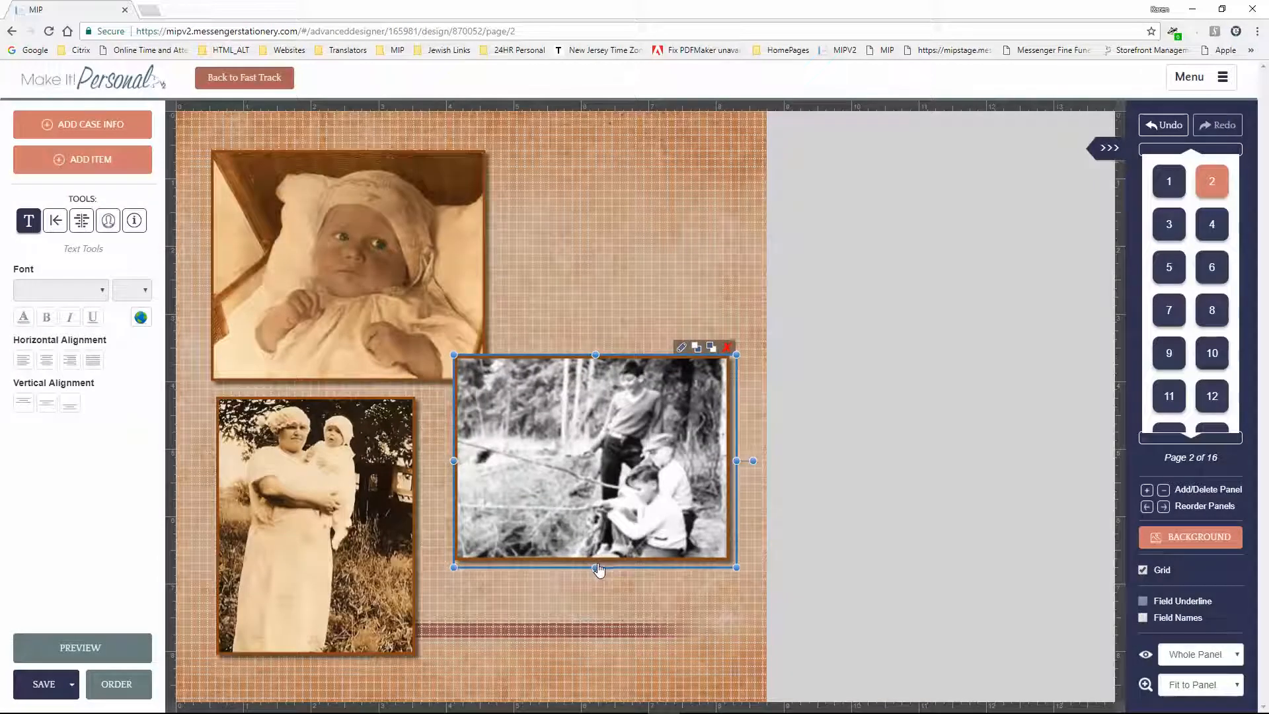
Enlarge the fishing photo's frame downward and to the left, then shift its crop to the image's bottom edge and save it.
left_click_drag(597, 567, 595, 604)
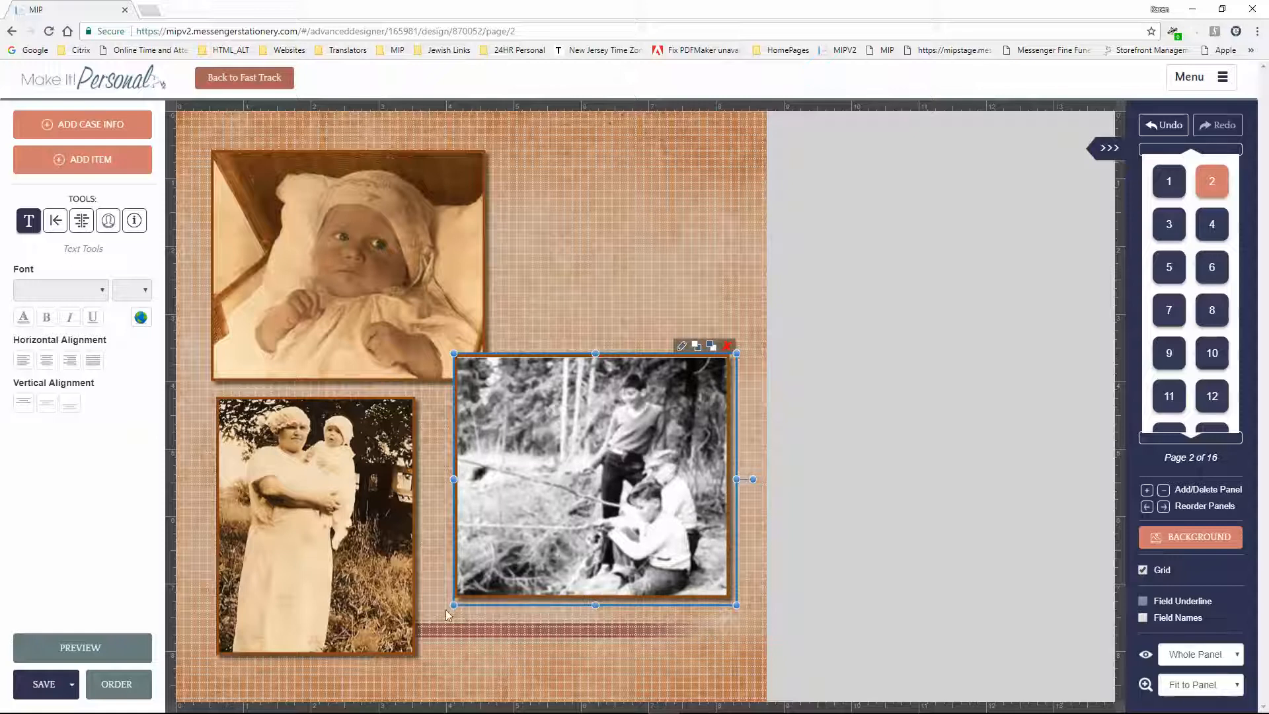
left_click_drag(452, 604, 443, 610)
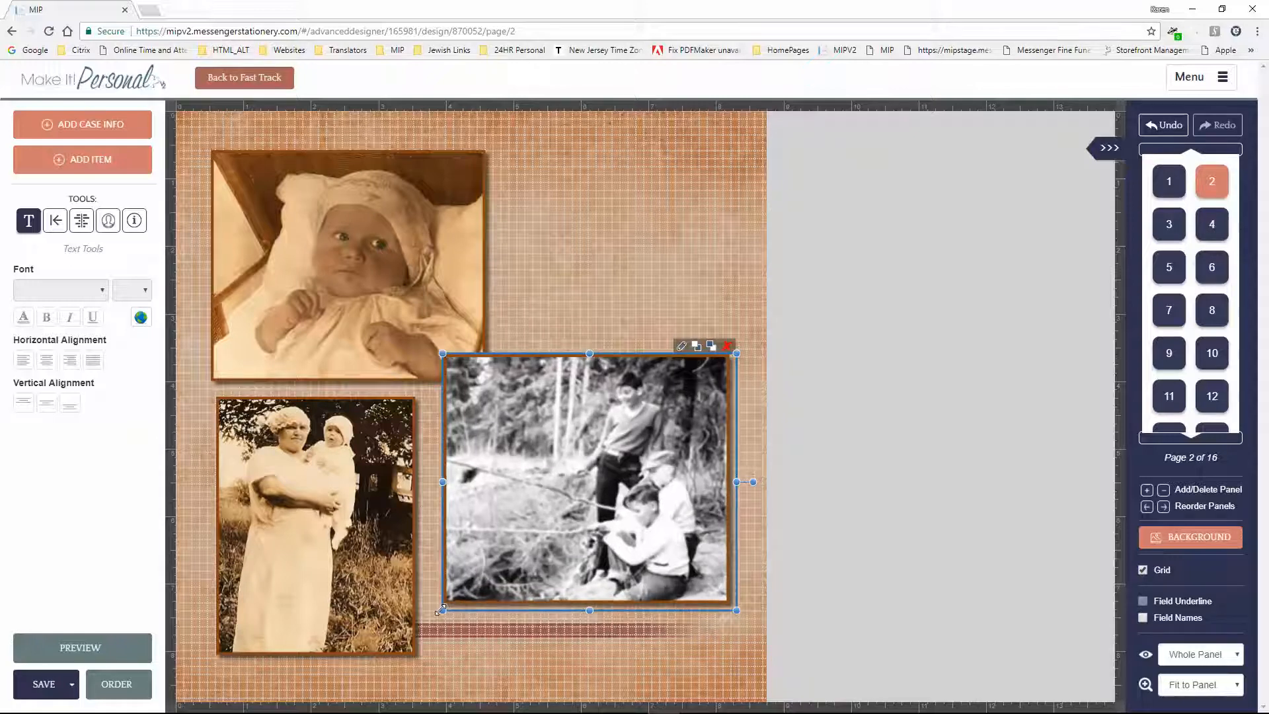
left_click(682, 346)
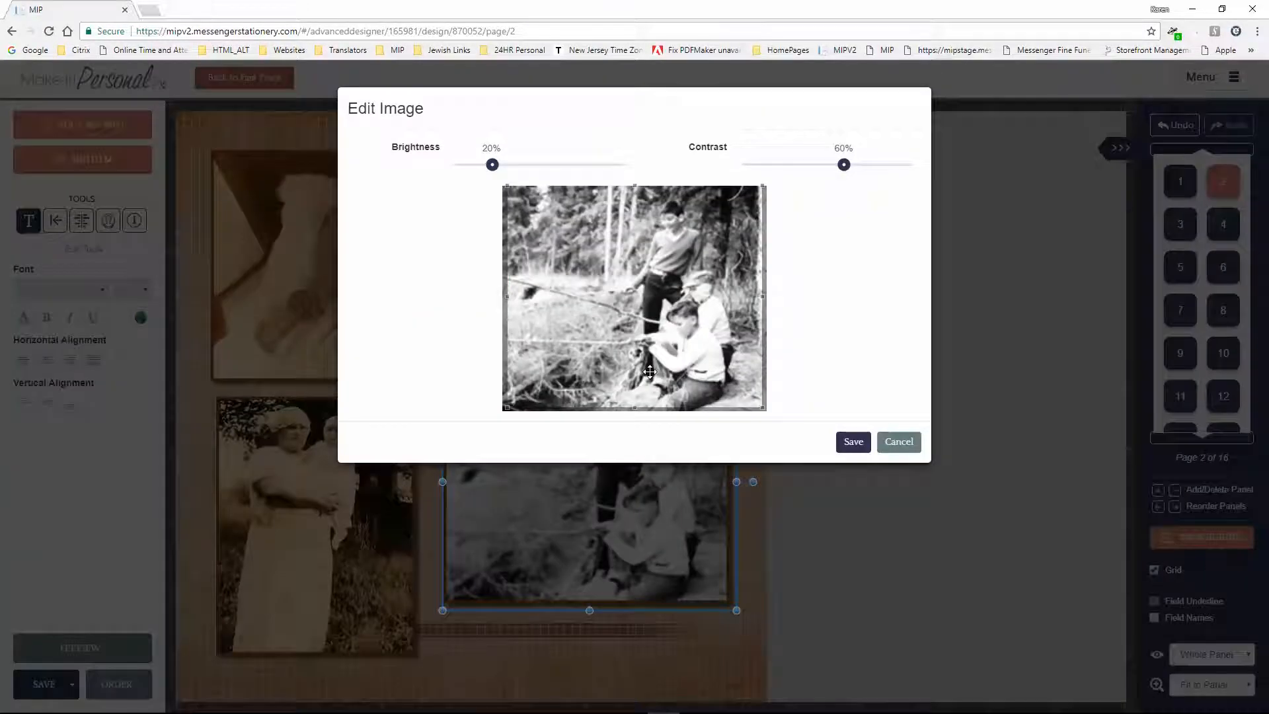
left_click_drag(650, 367, 651, 378)
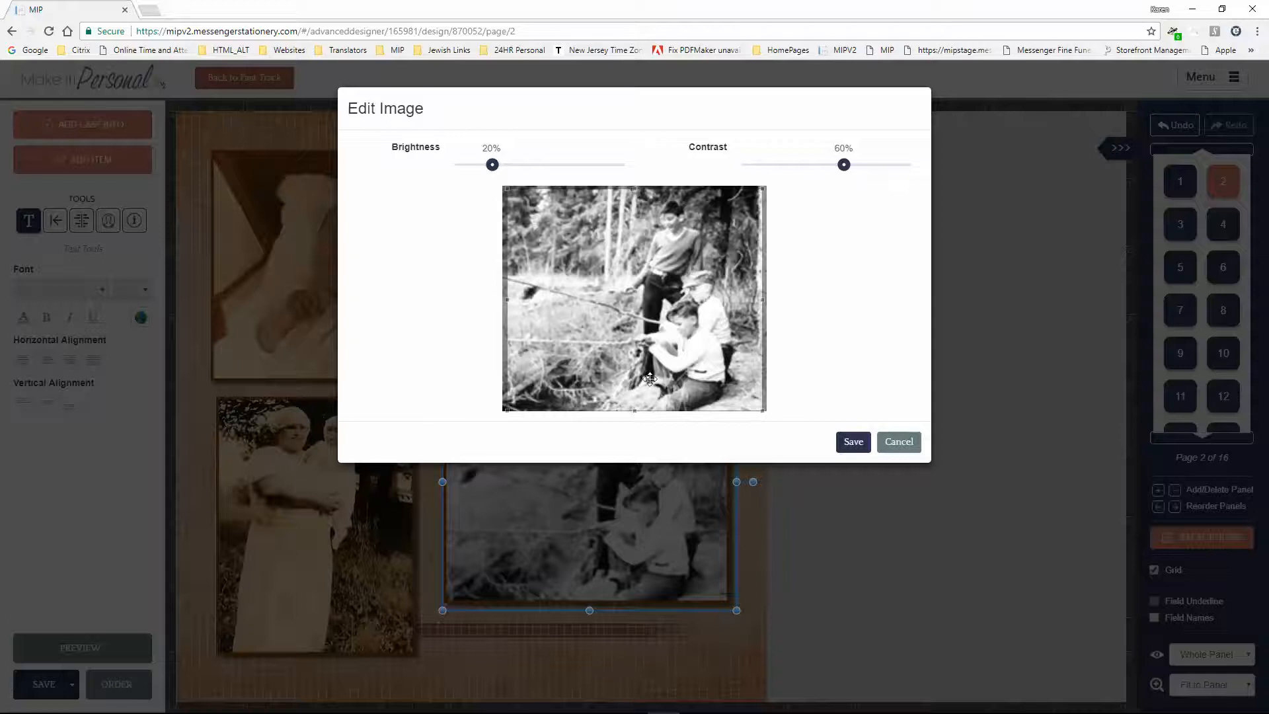
left_click(854, 441)
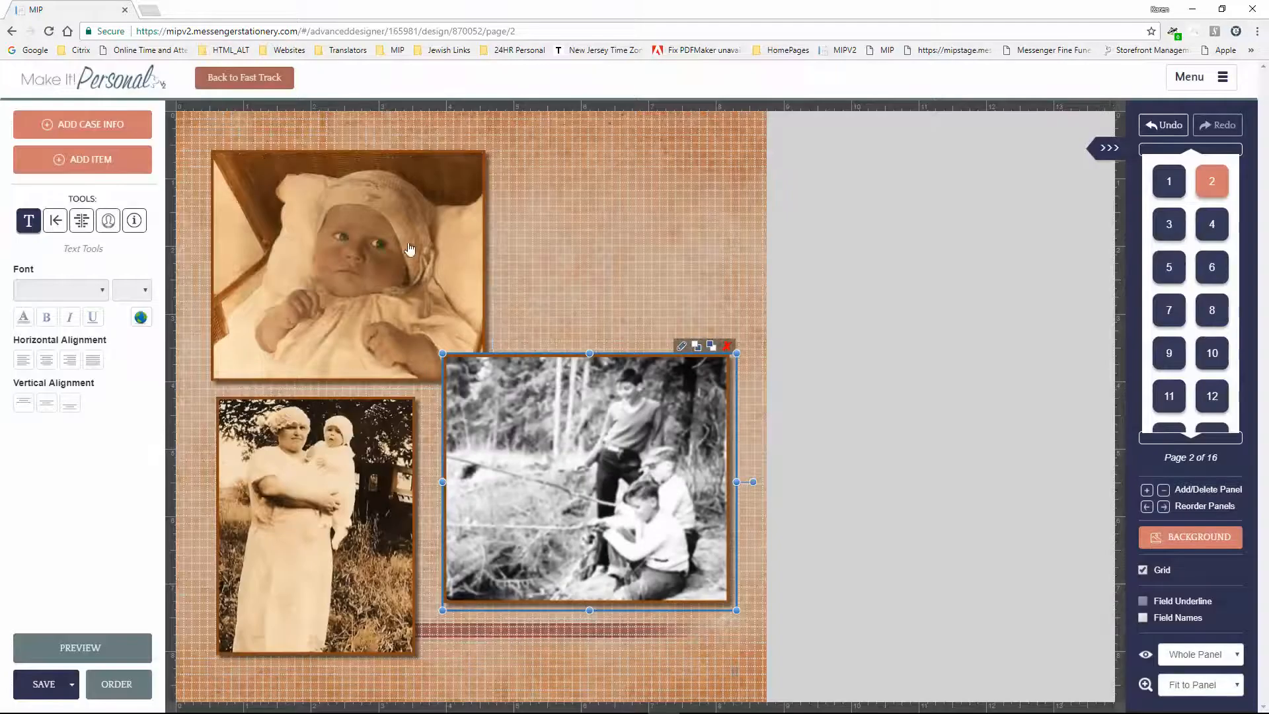
Narrow the baby photo's frame to about the width of the photo below, move its crop to the image's top, and save it.
left_click(397, 267)
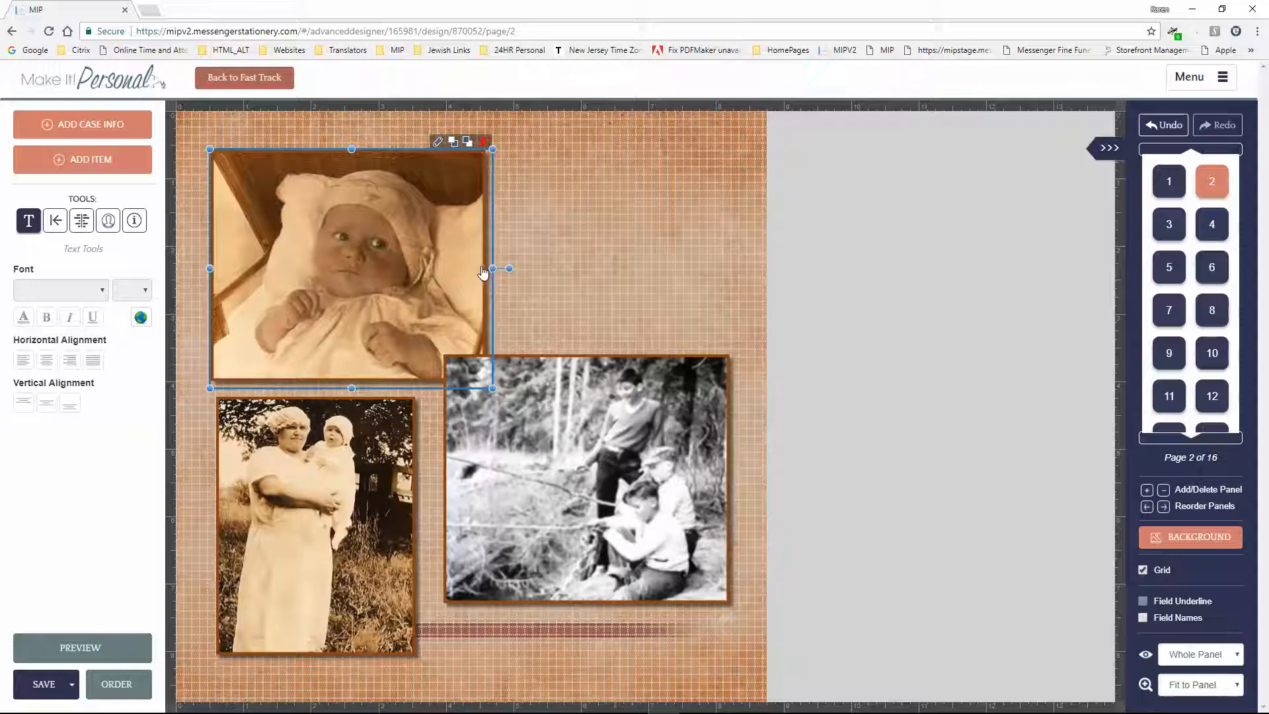
left_click_drag(493, 268, 419, 268)
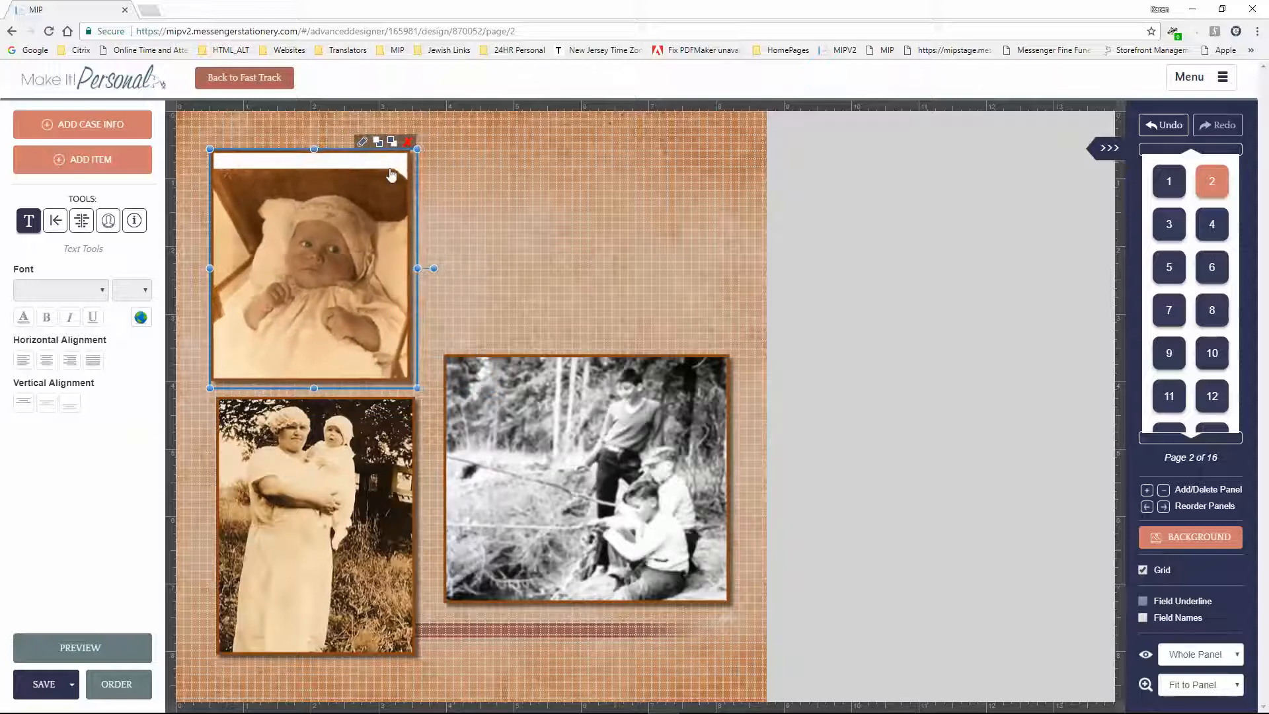
left_click(361, 145)
left_click_drag(608, 315, 598, 310)
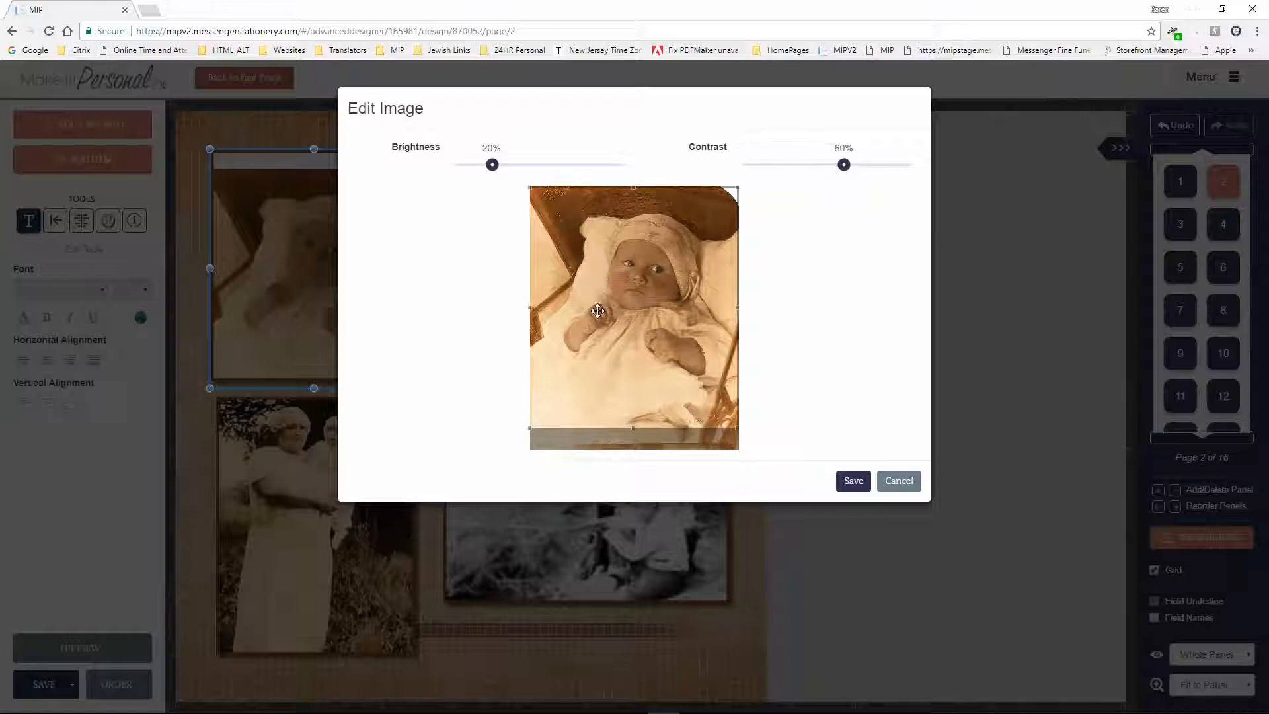
left_click(852, 482)
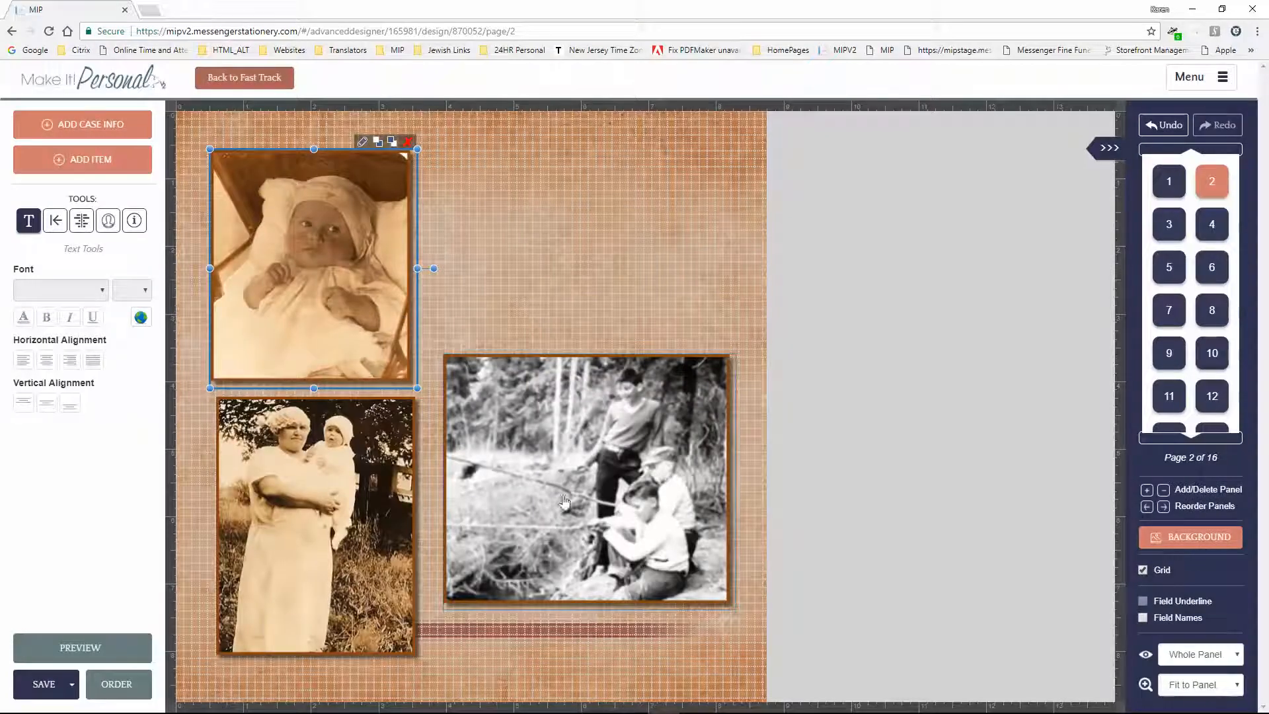
Move the fishing photo up on page 2 so it sits midway beside the two stacked photos.
left_click(588, 491)
left_click_drag(588, 410, 575, 299)
left_click(600, 542)
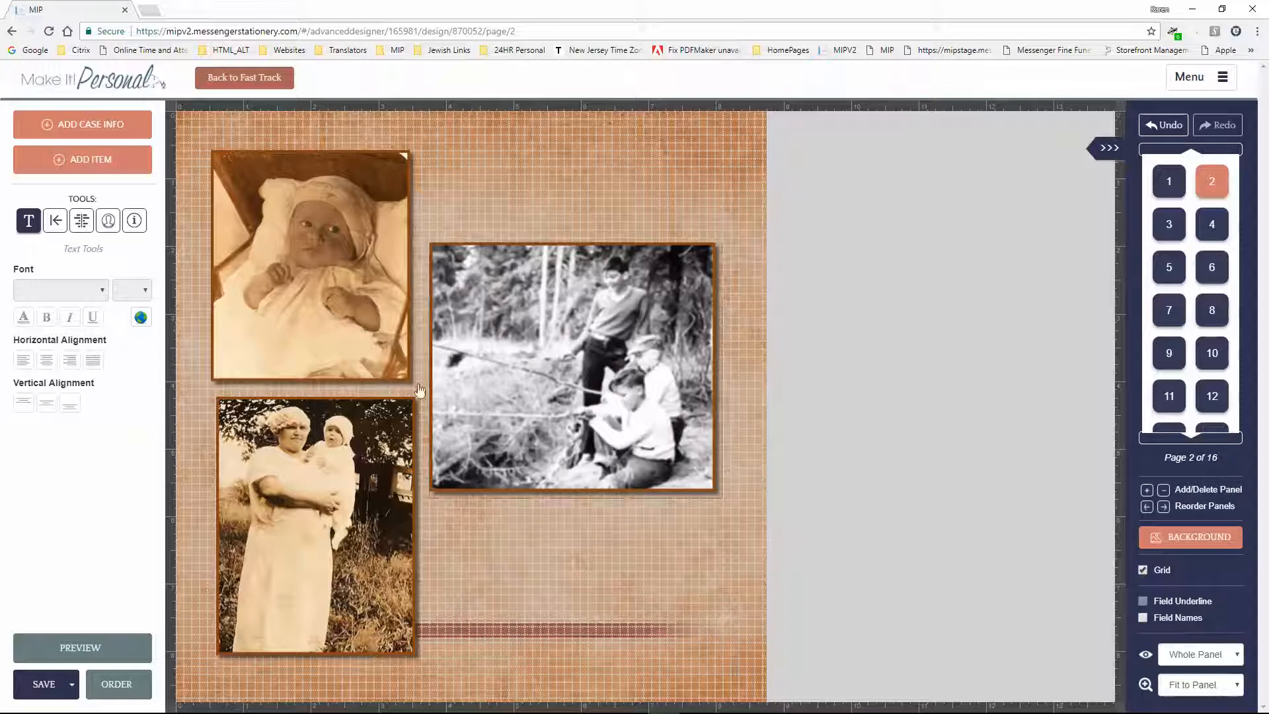
With the case images displayed, narrow the boy's portrait frame on page 3 so the whole head fits inside.
left_click(99, 126)
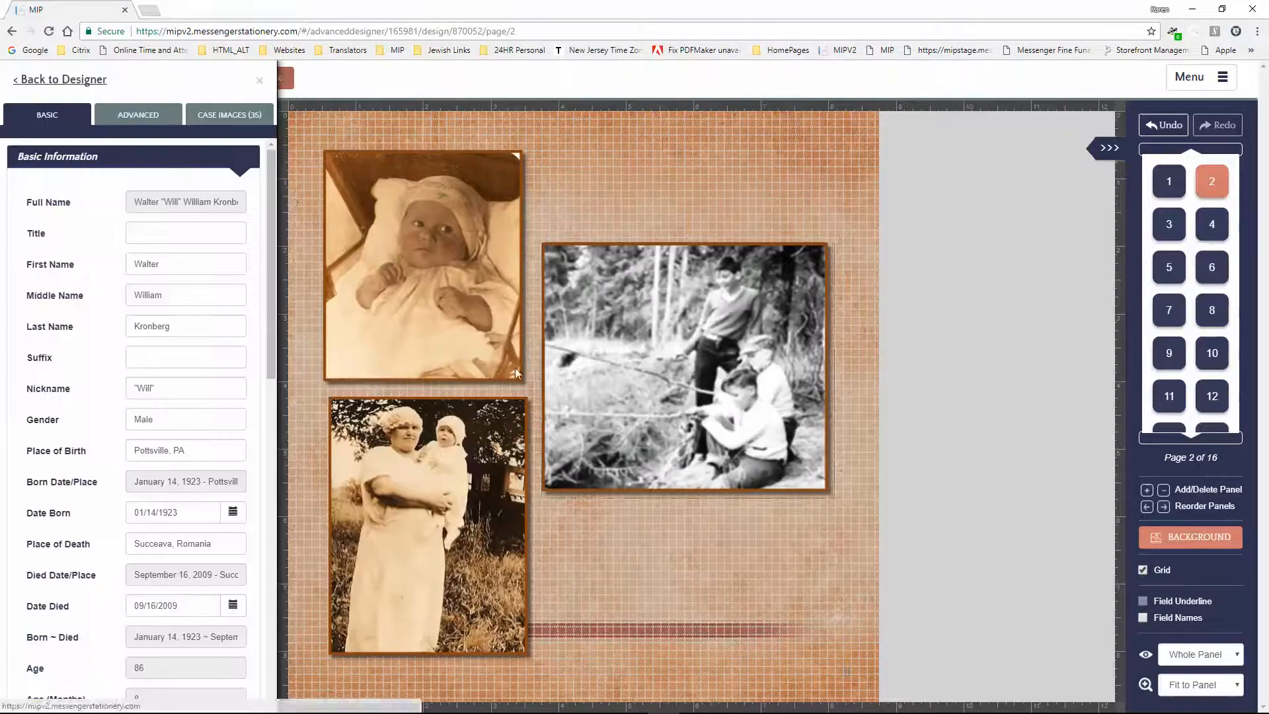
left_click(249, 122)
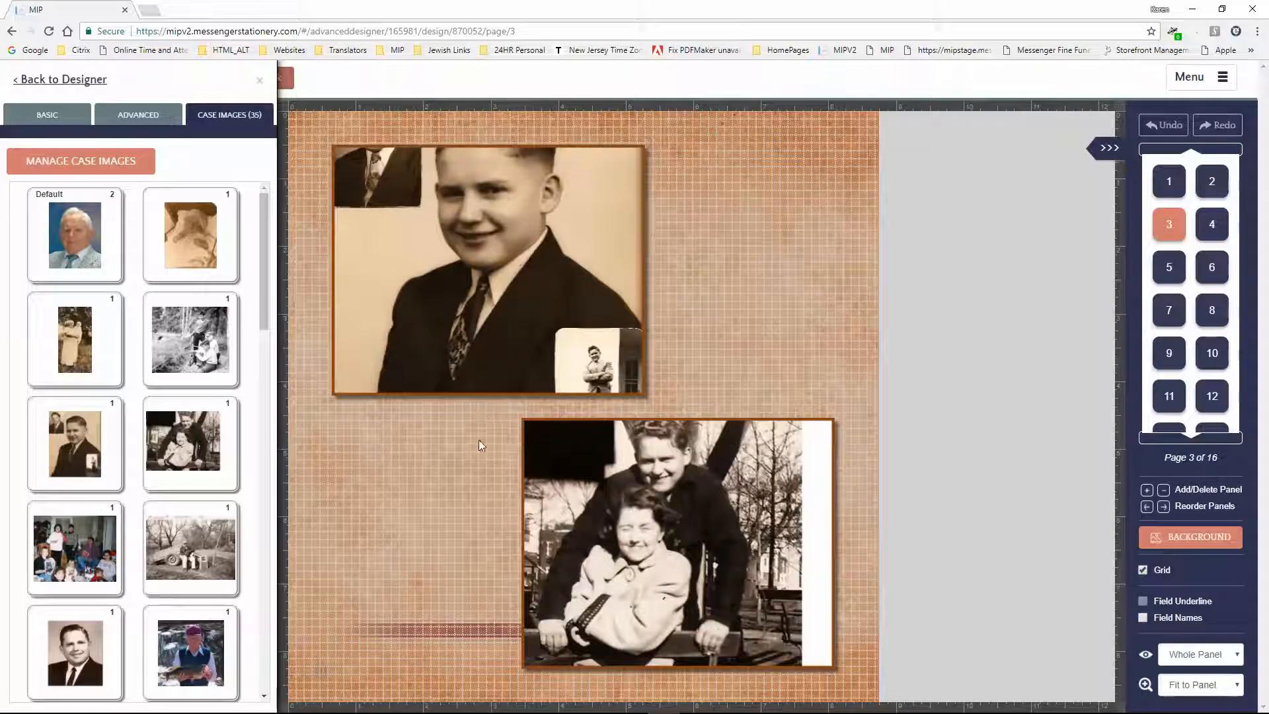
left_click(500, 261)
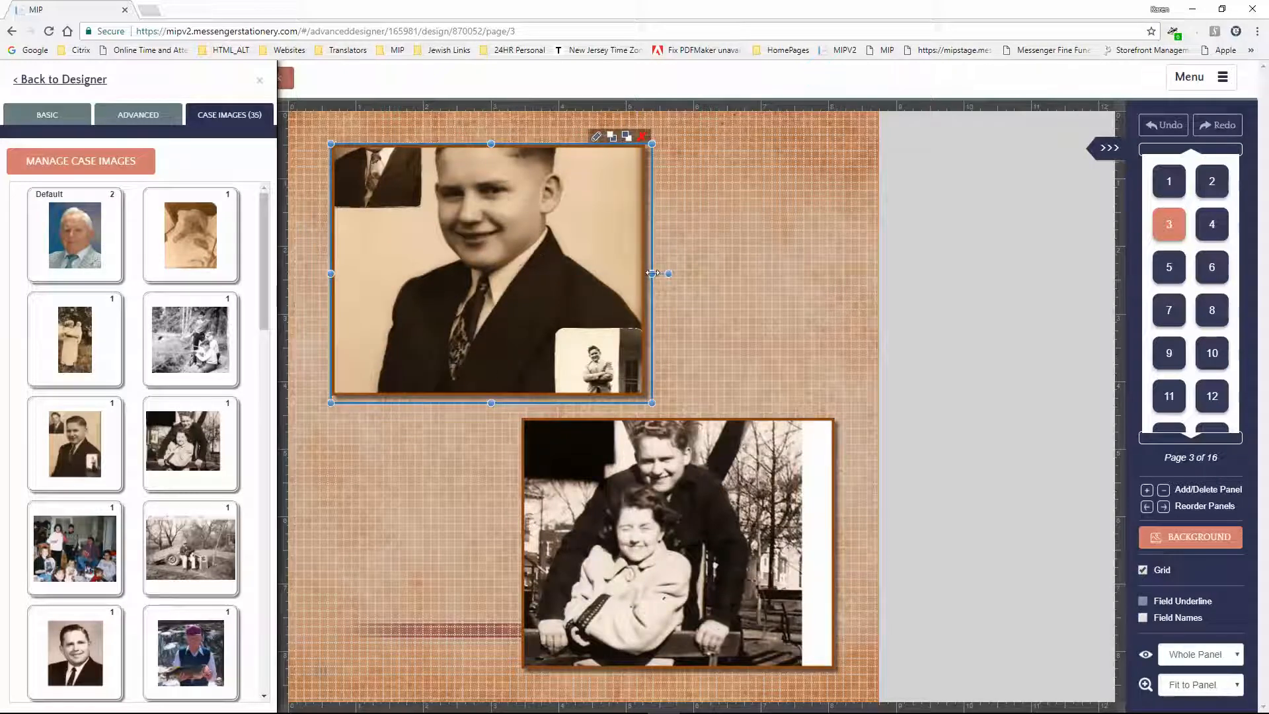
left_click_drag(652, 273, 539, 270)
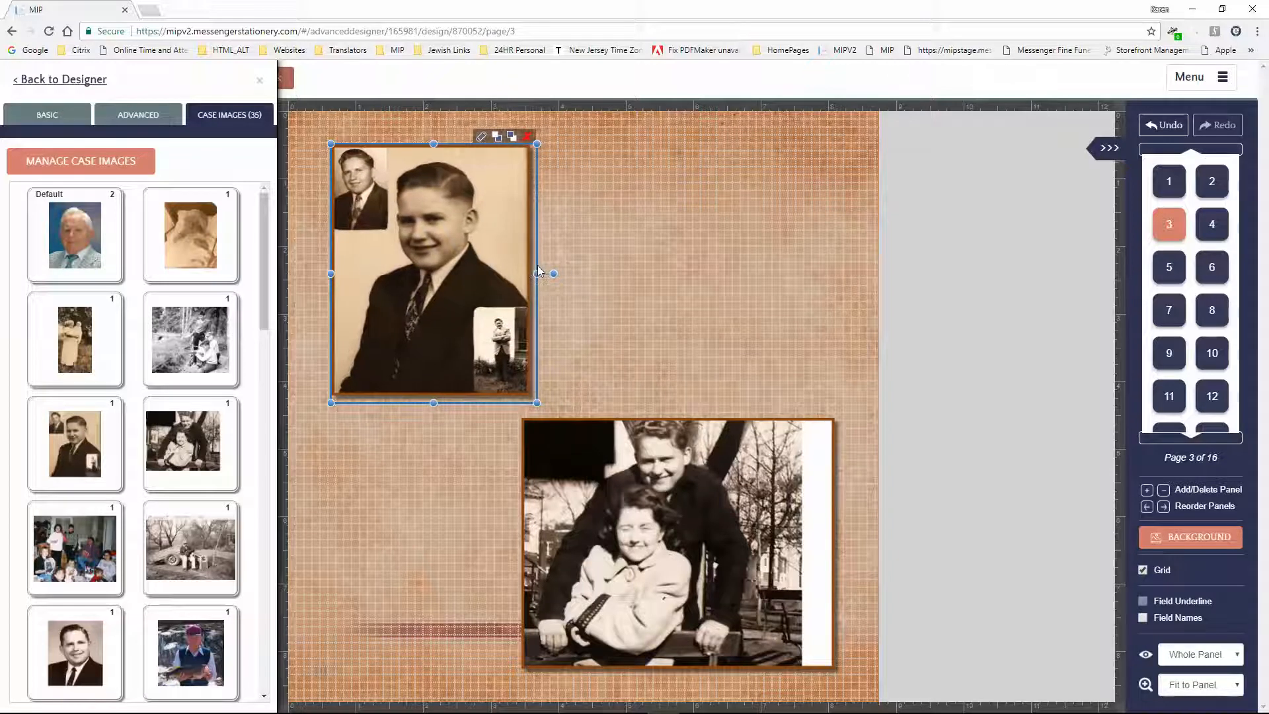
Crop the white strip off the couple's photo, set its brightness to 21% and contrast to 45%, and save it.
left_click(709, 536)
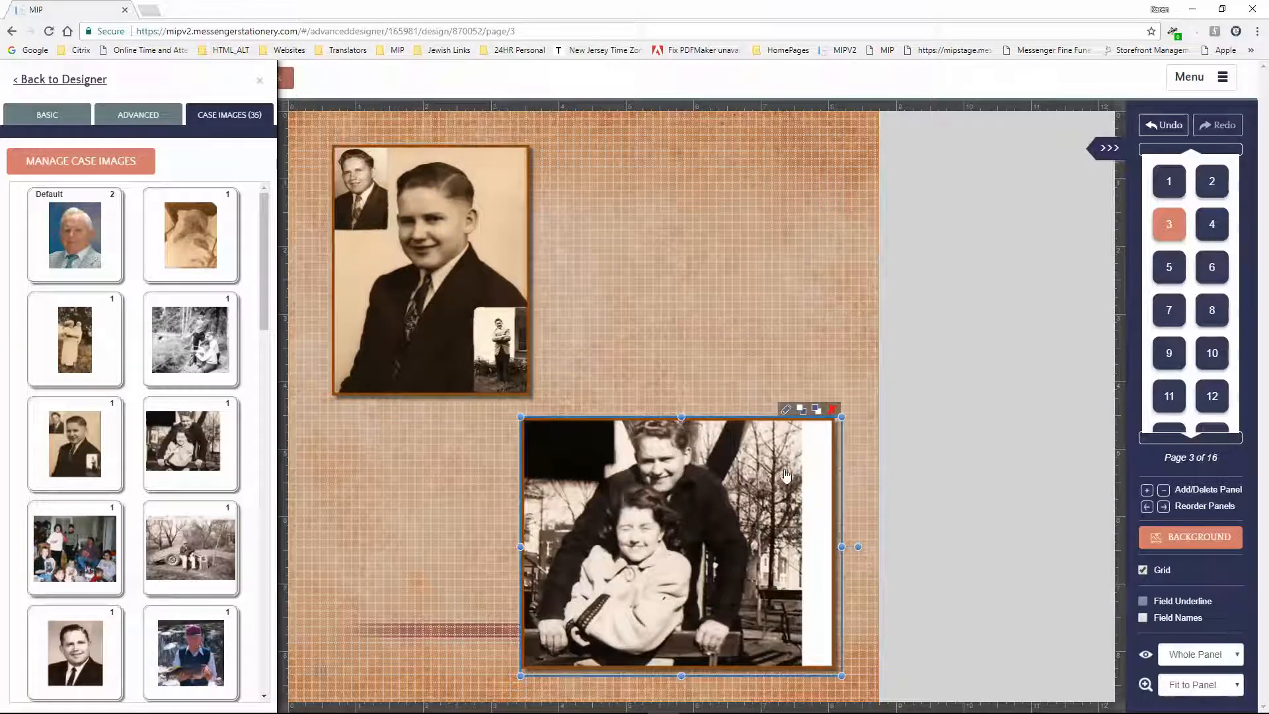
left_click(786, 411)
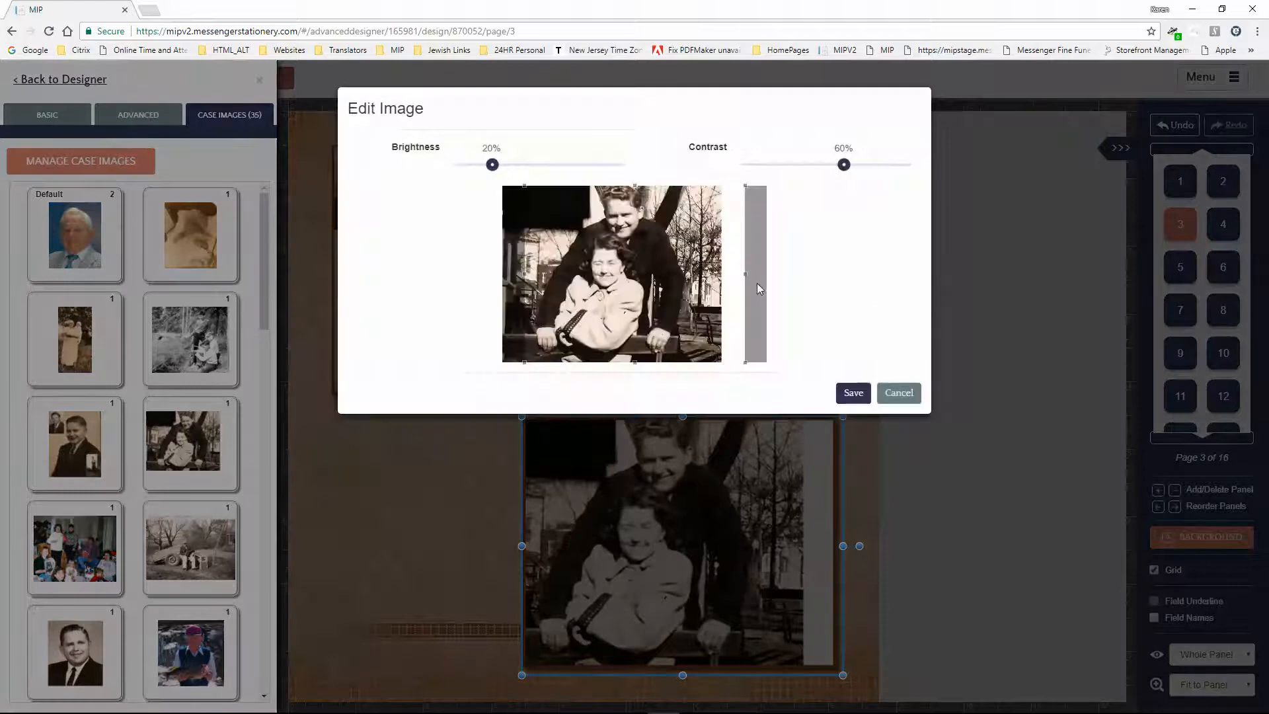
left_click_drag(747, 277, 720, 279)
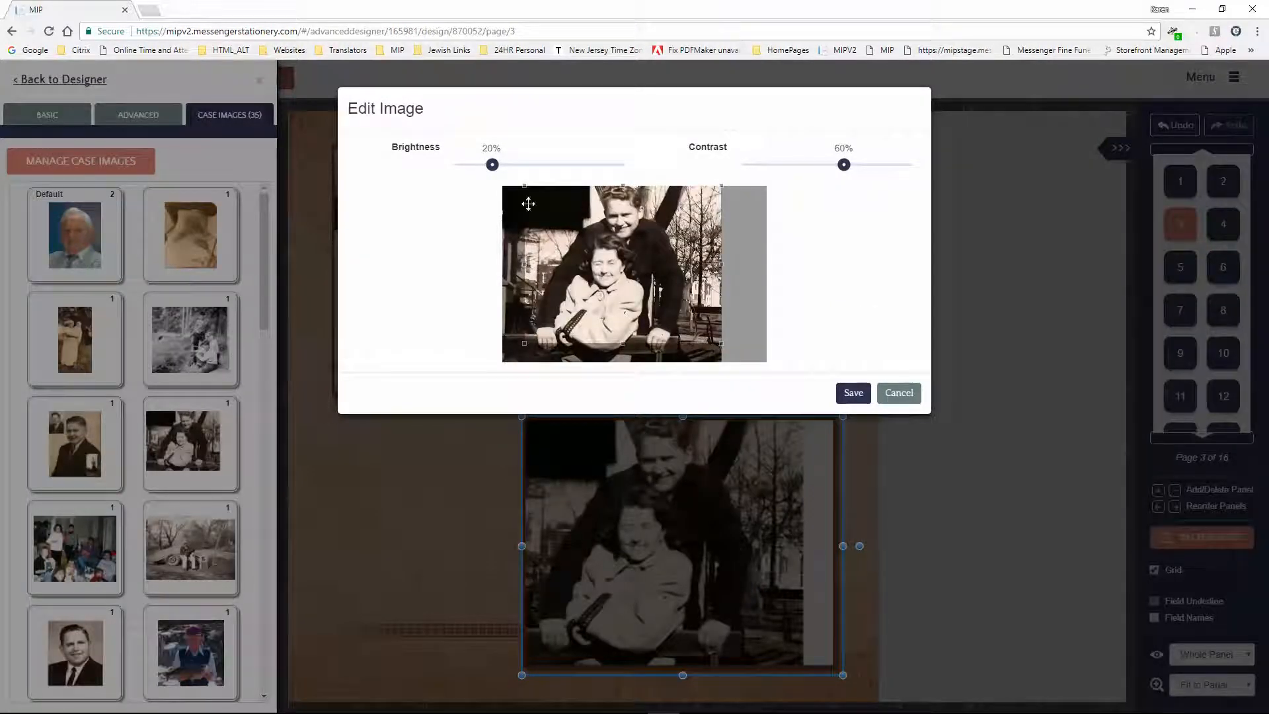
left_click_drag(490, 172, 497, 174)
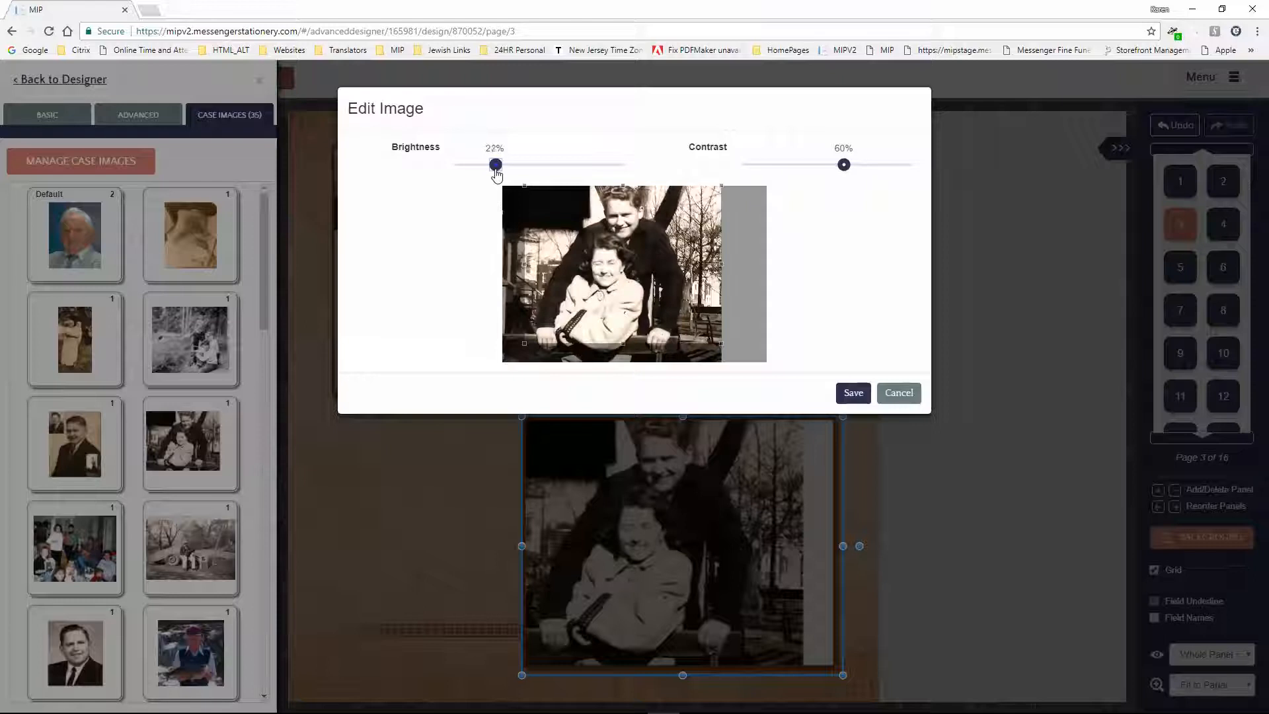
mouse_move(846, 168)
left_mouse_down()
mouse_move(808, 169)
mouse_move(822, 172)
left_mouse_up()
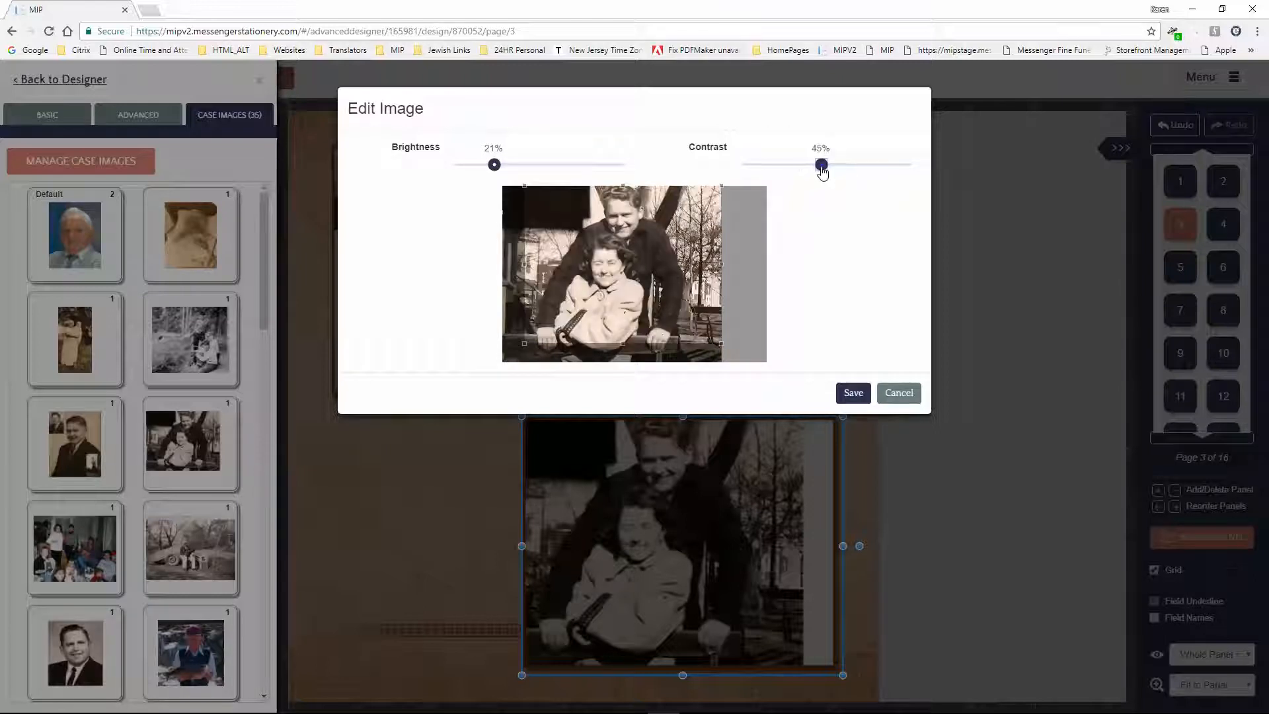
left_click(854, 397)
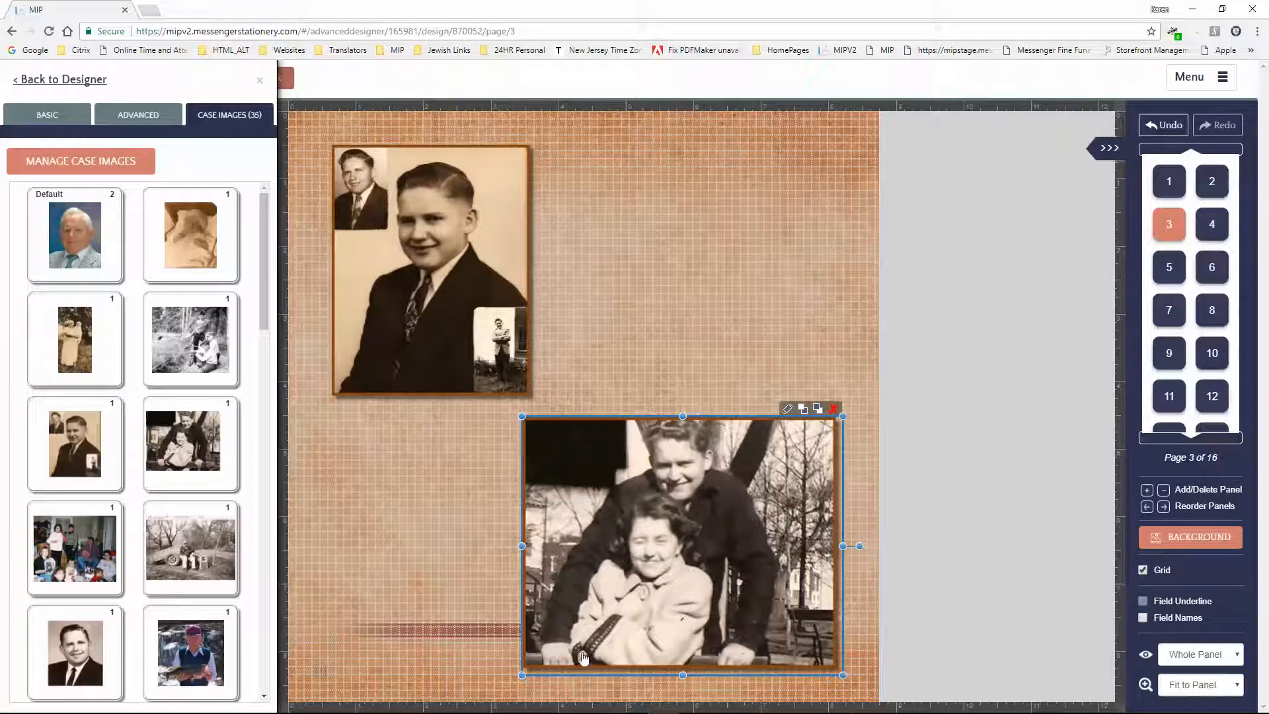
Move the couple's photo up on page 3, and enlarge and reposition the boy's portrait so it overlaps the photo's upper-left corner.
left_click_drag(646, 577, 653, 519)
left_click(467, 314)
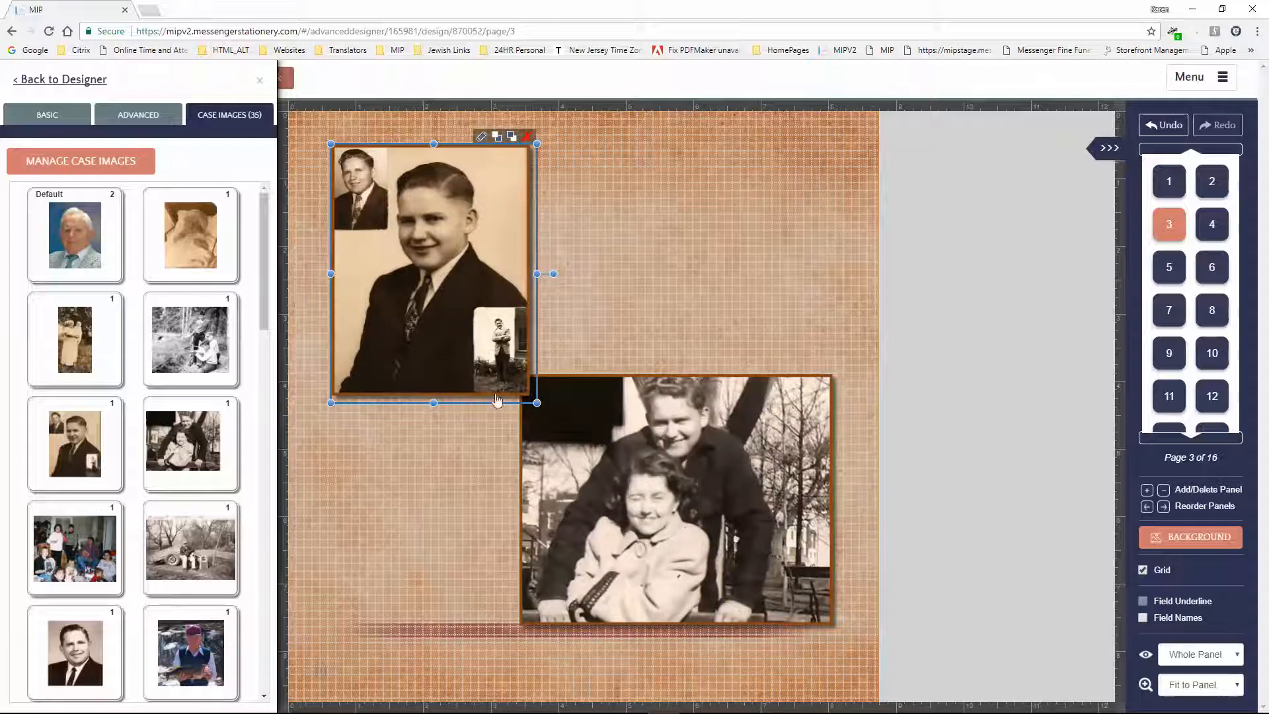
left_click_drag(434, 330, 446, 333)
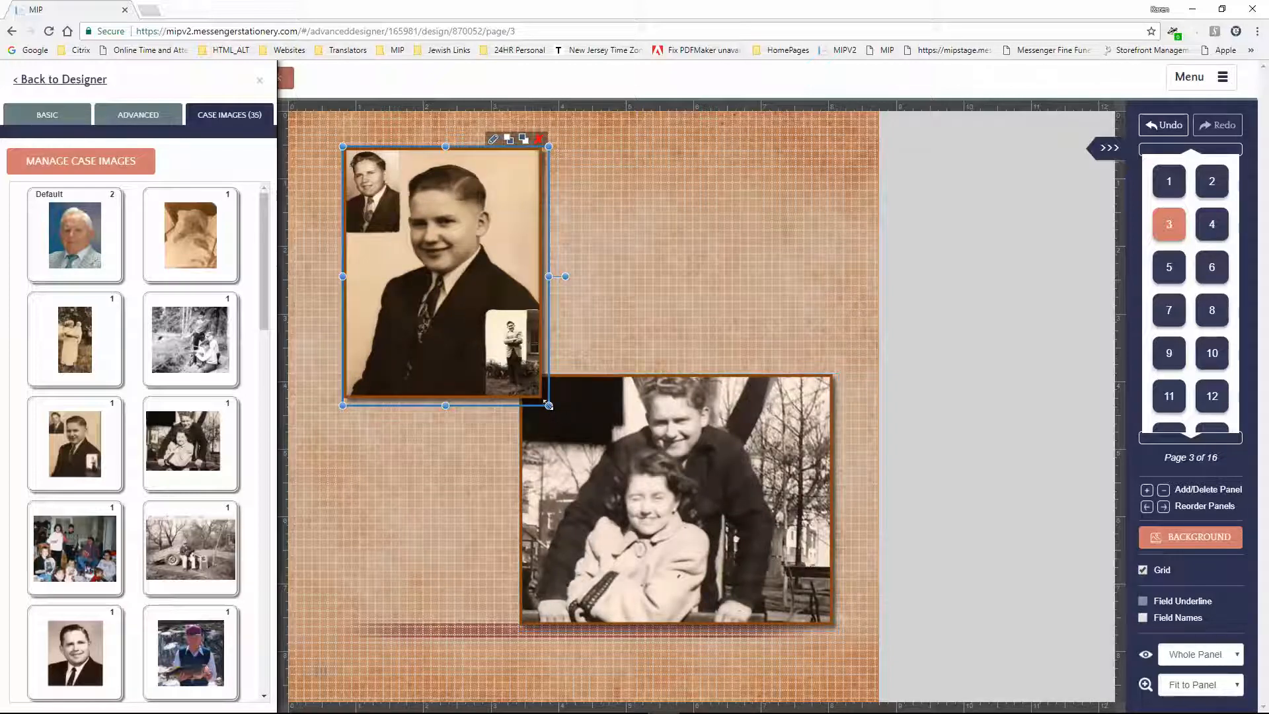
left_click_drag(548, 406, 579, 442)
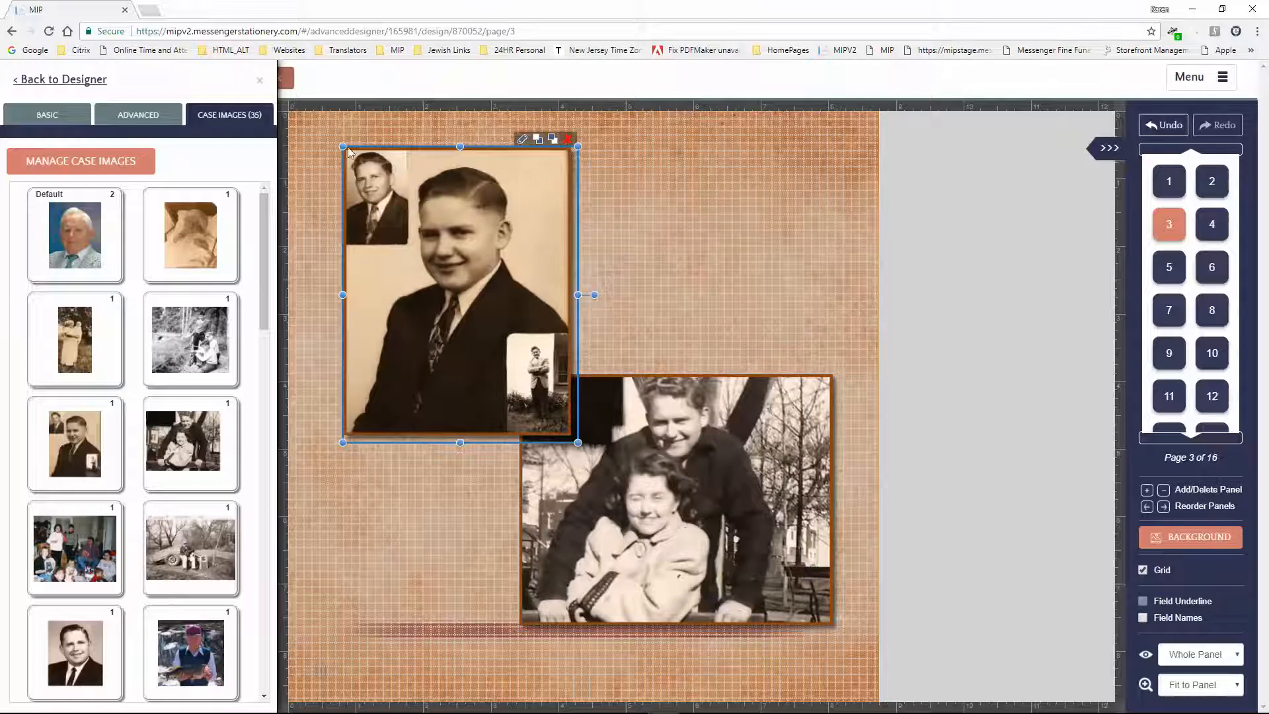
left_click_drag(342, 148, 331, 133)
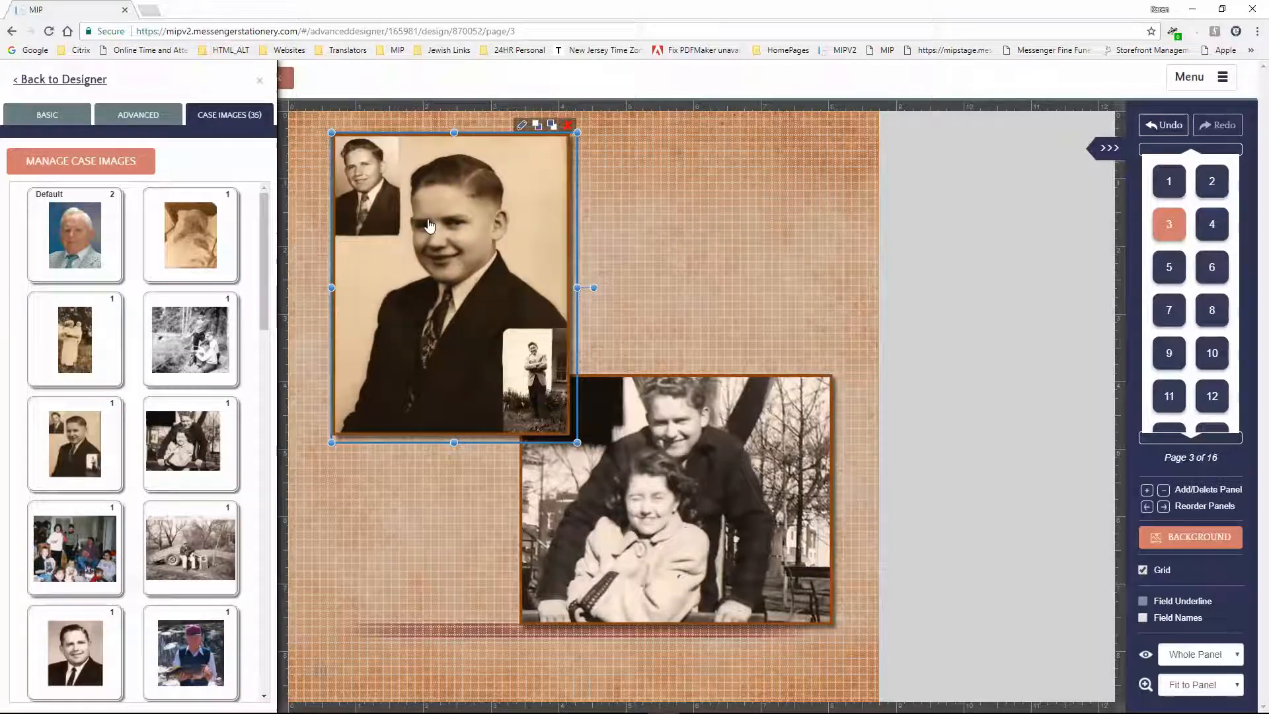
left_click_drag(430, 224, 449, 227)
left_click(693, 259)
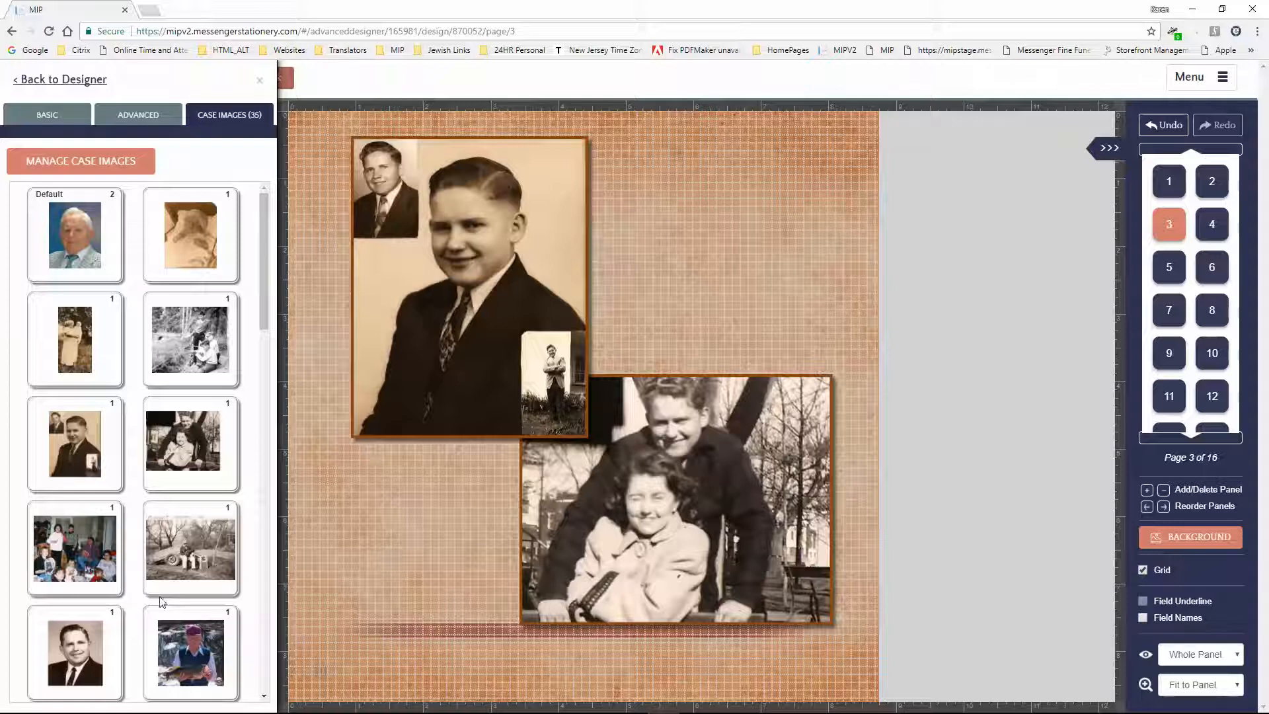
Return to the designer's image tools and set the border thickness of the boy's portrait to 1.
left_click(61, 80)
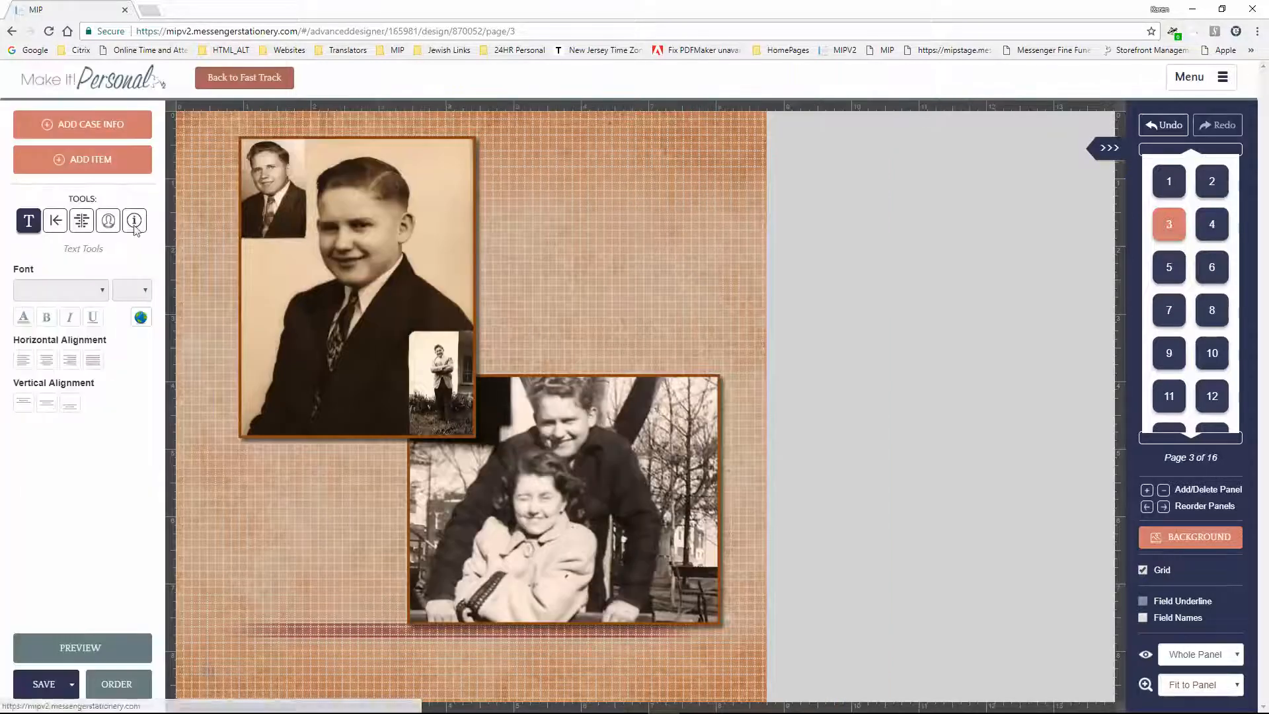
left_click(108, 222)
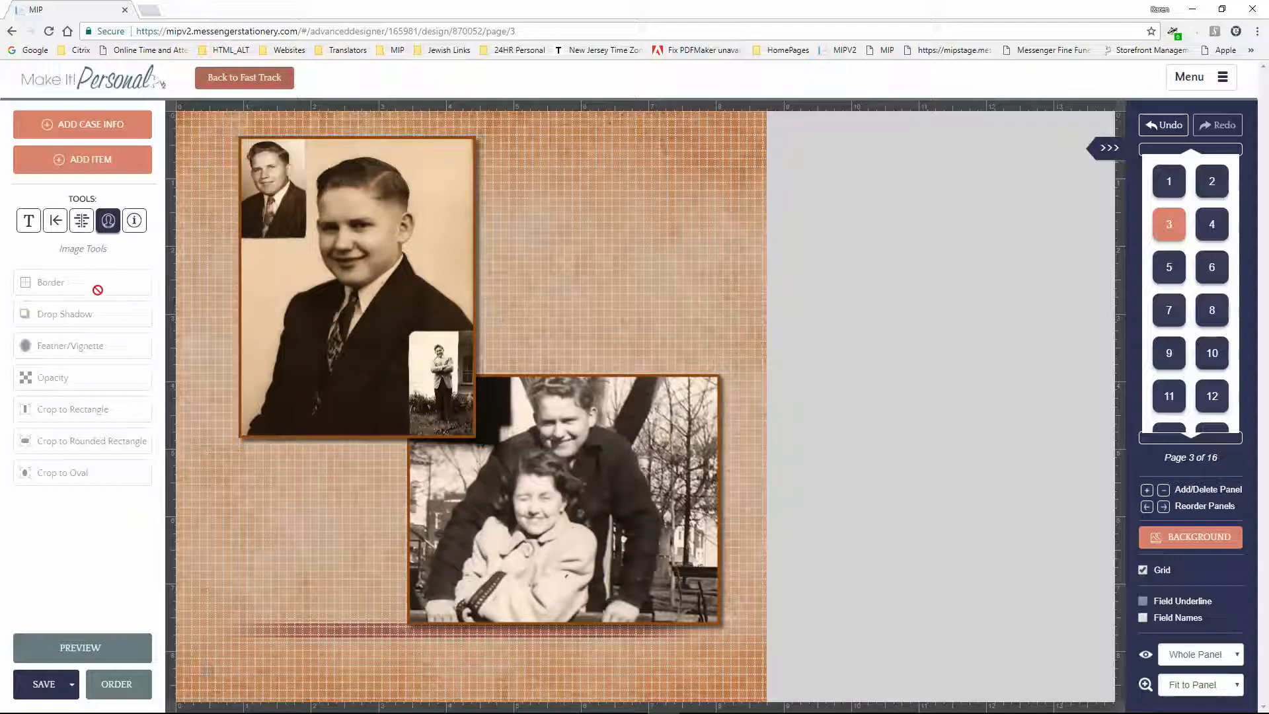
left_click(319, 295)
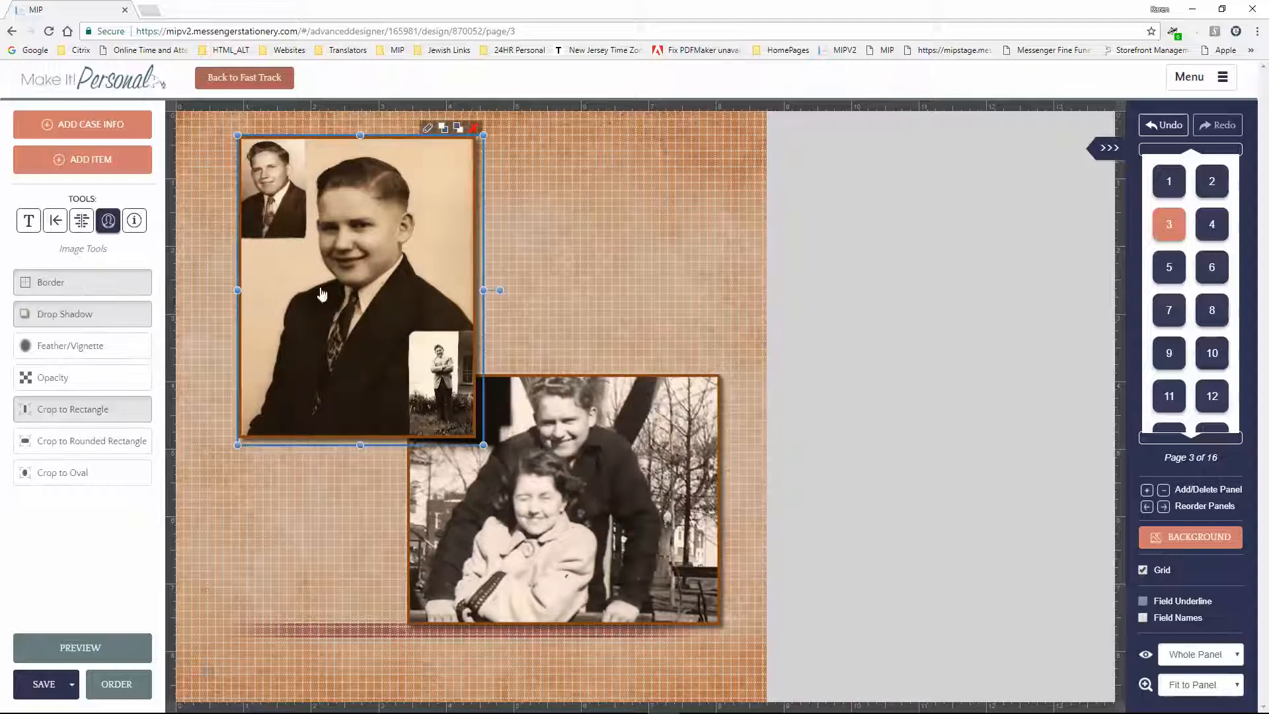
left_click(80, 283)
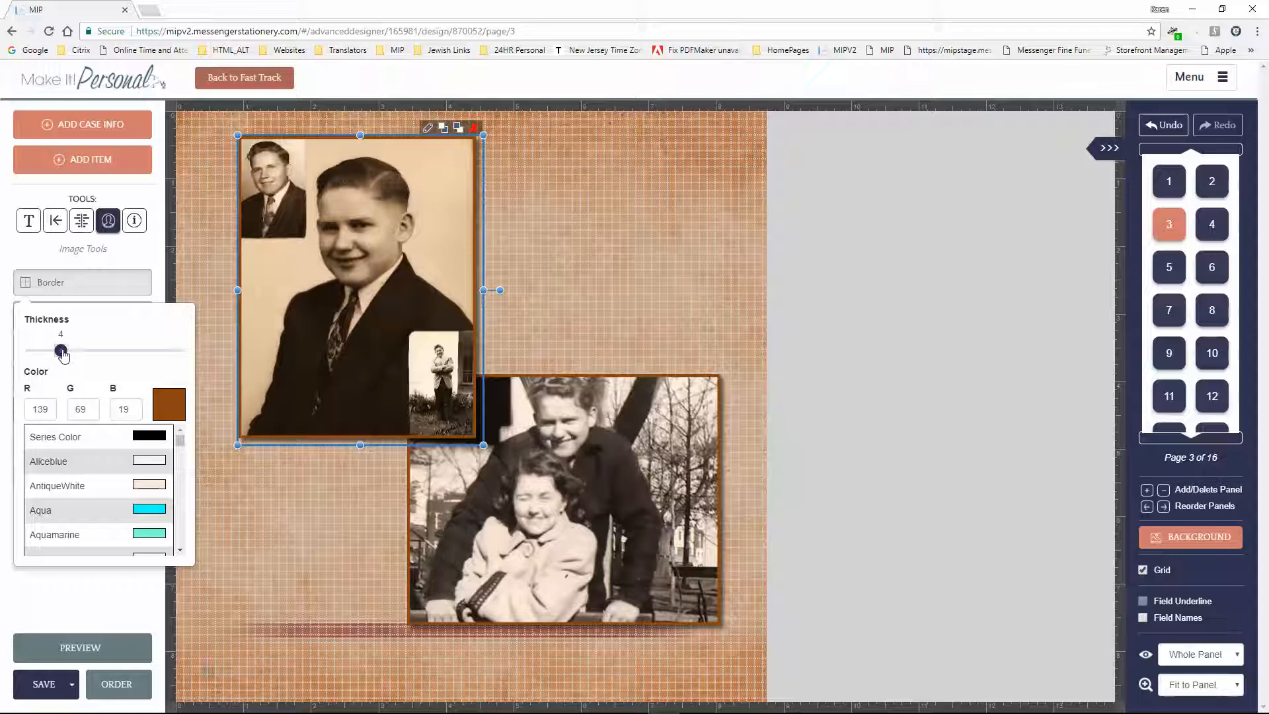
left_click_drag(61, 353, 37, 363)
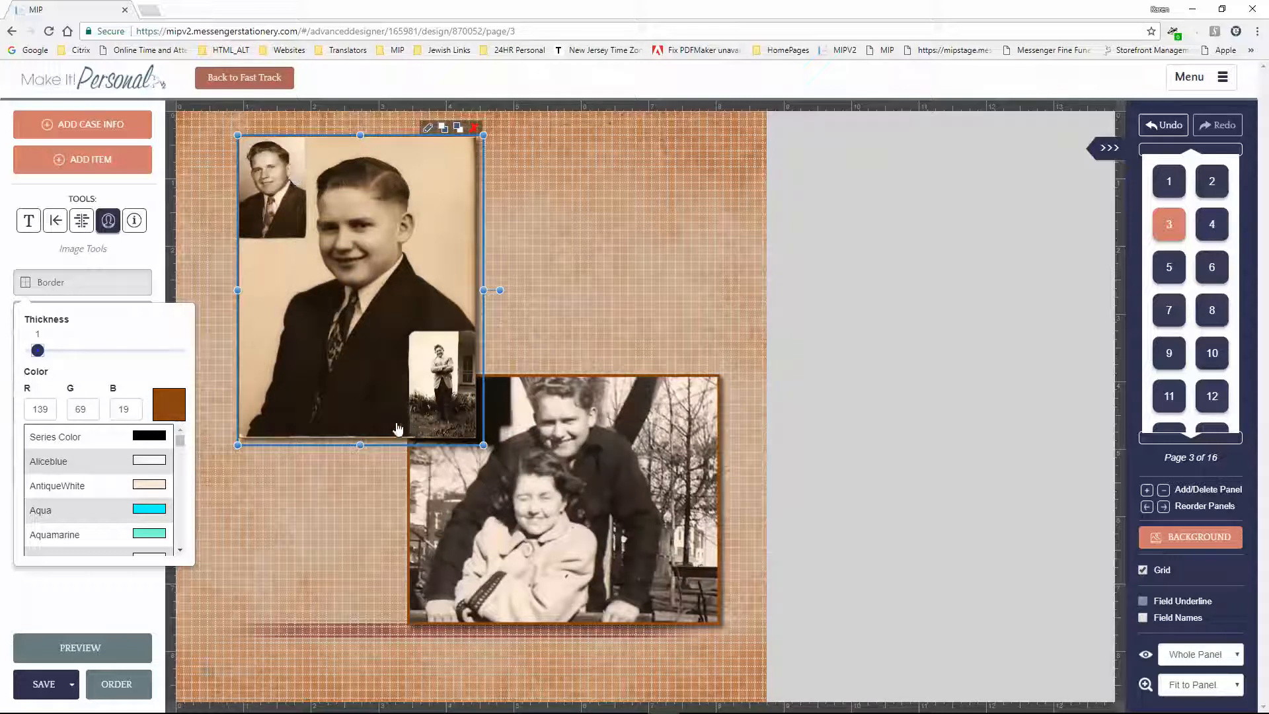
left_click(70, 291)
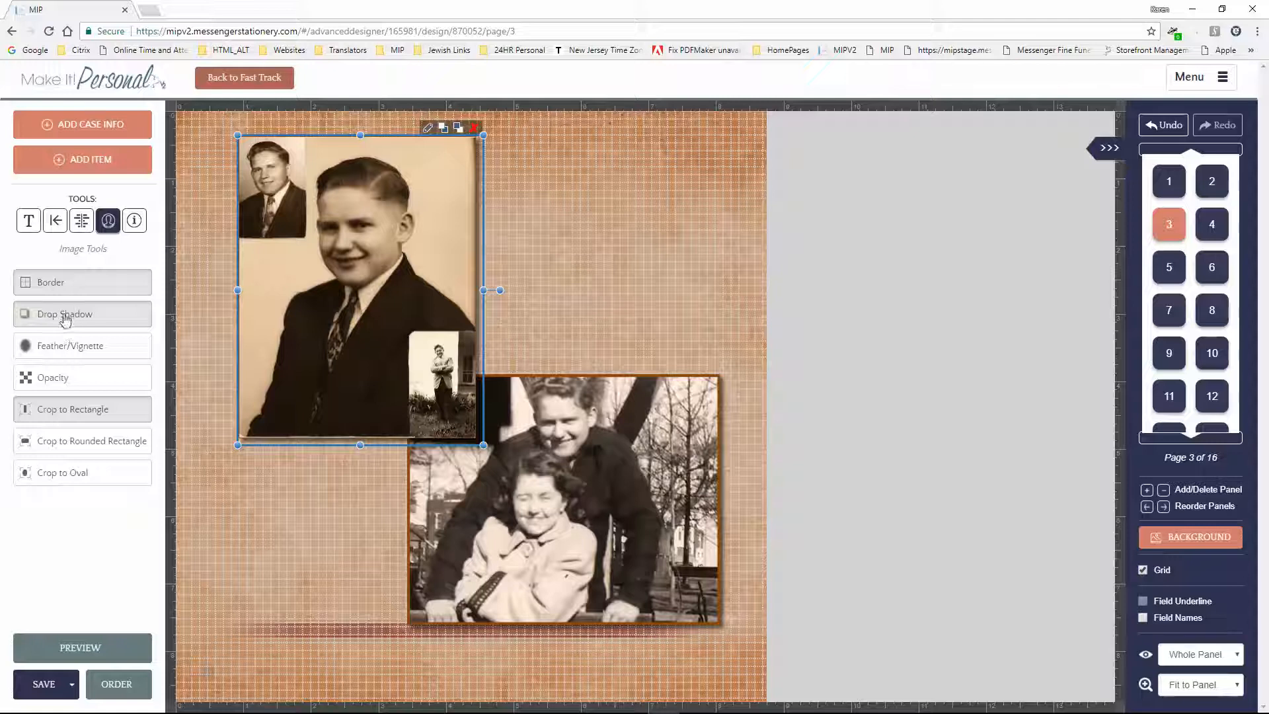
left_click(300, 479)
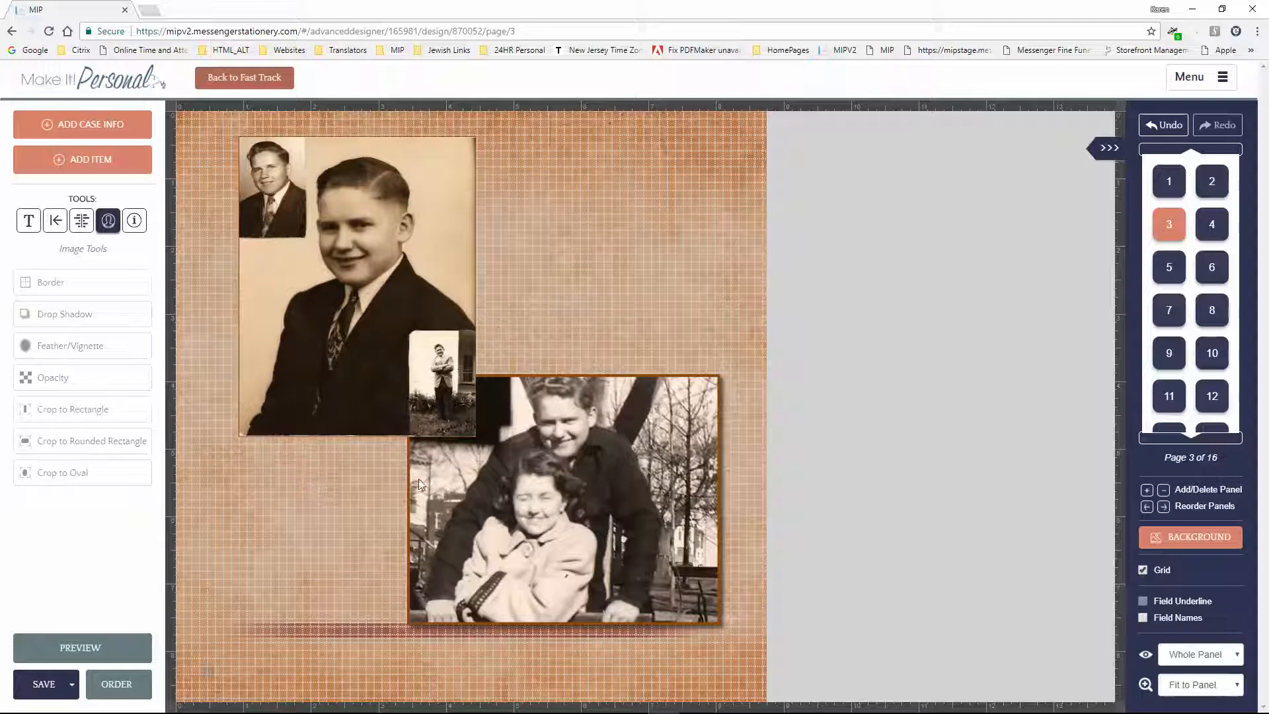
Add a drop shadow to the boy's large portrait on page 3.
left_click(331, 334)
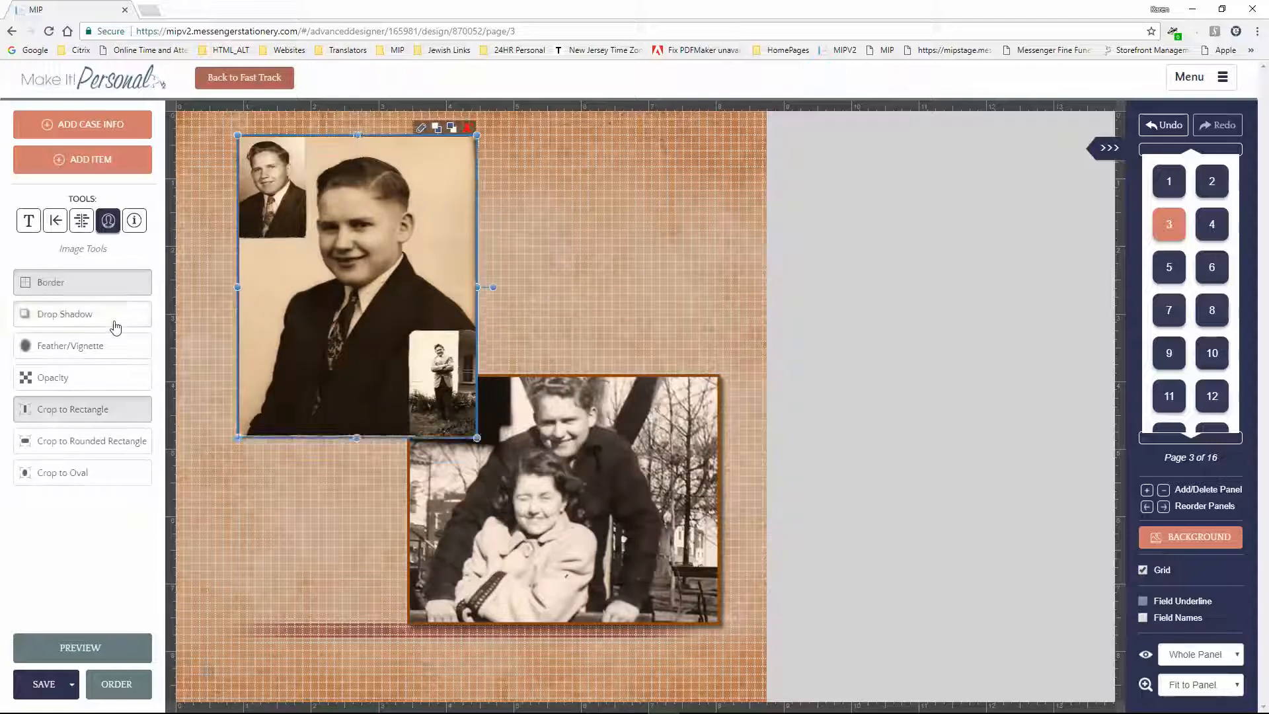
left_click(114, 321)
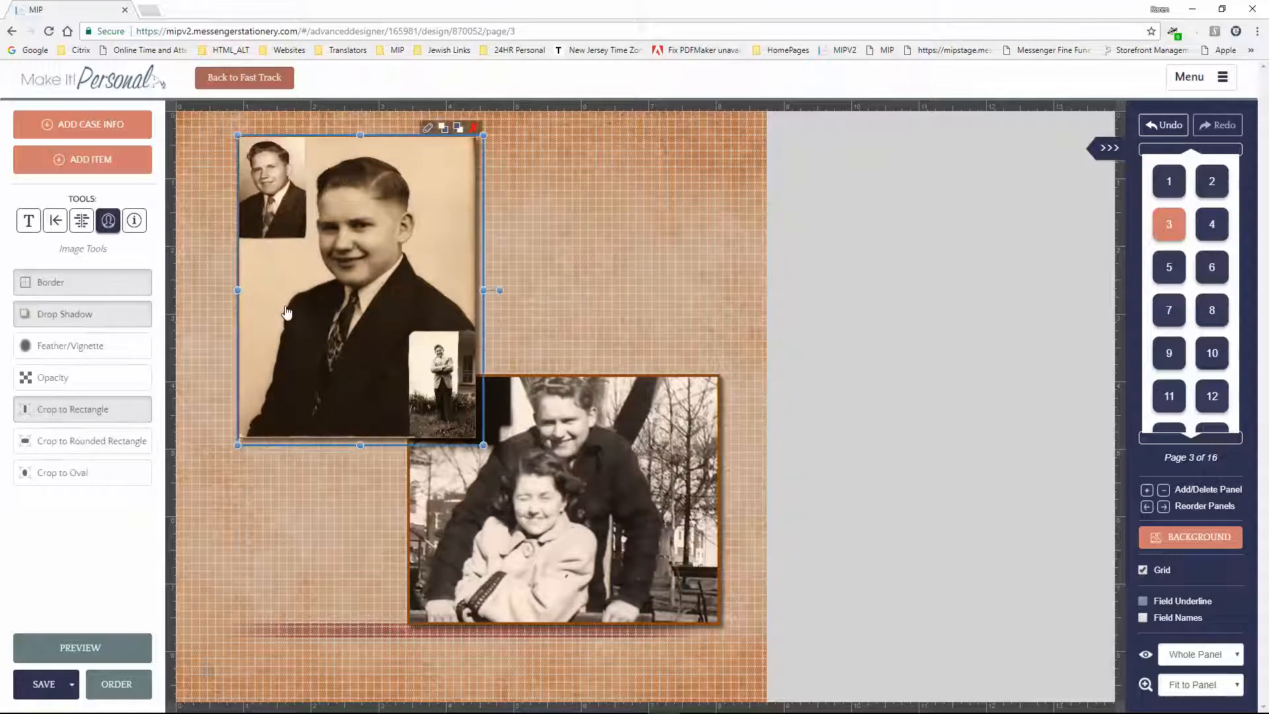
Try the rounded-rectangle and oval crops on the boy's portrait, and return it to the rectangular crop.
left_click(95, 445)
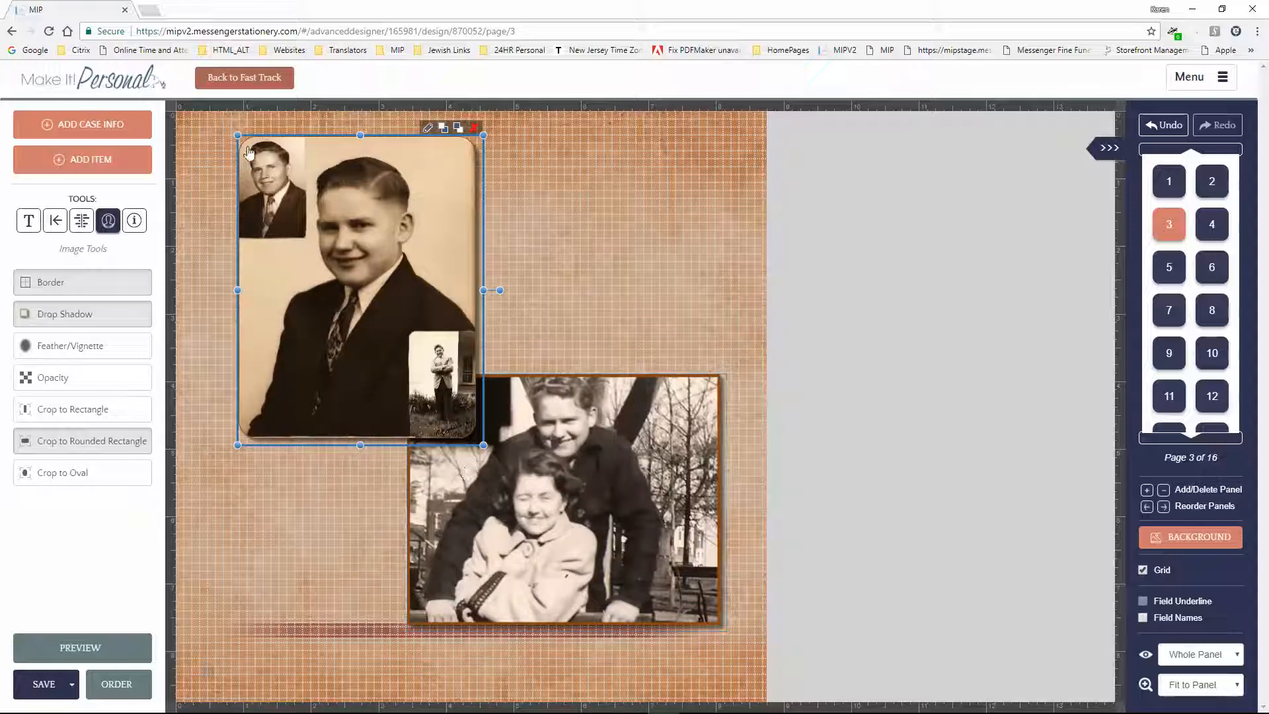
left_click(100, 411)
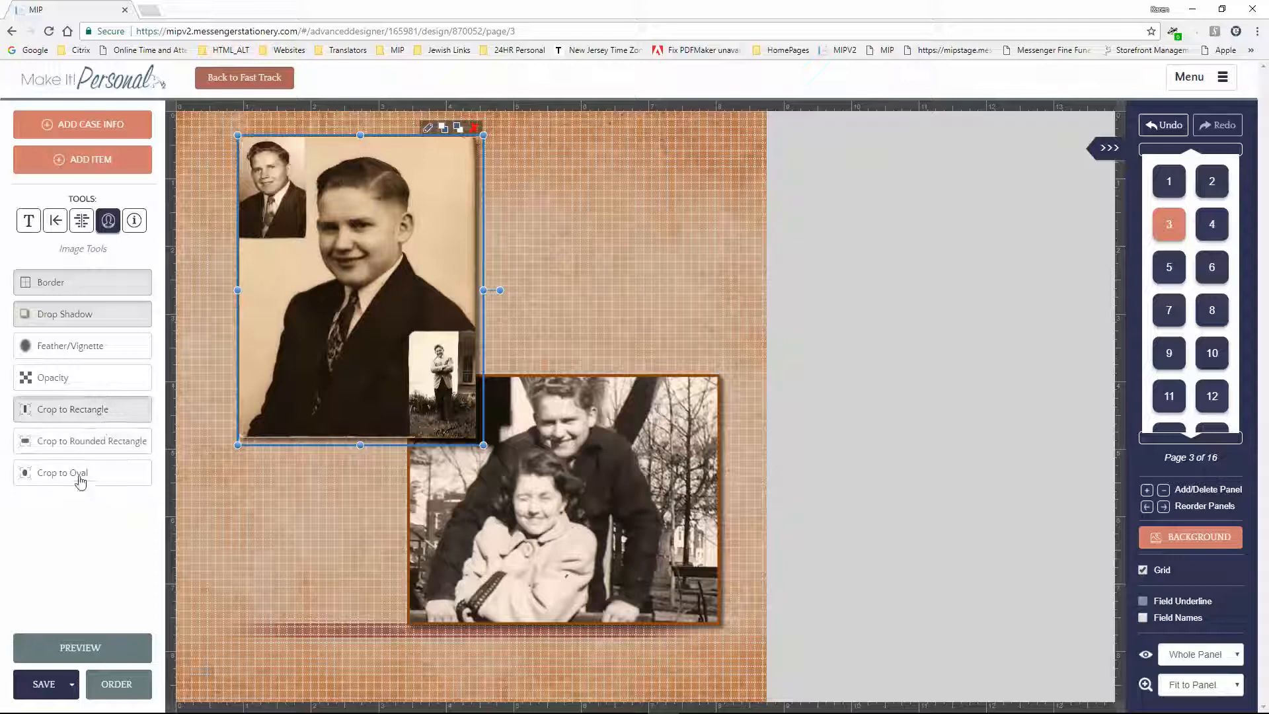
left_click(80, 477)
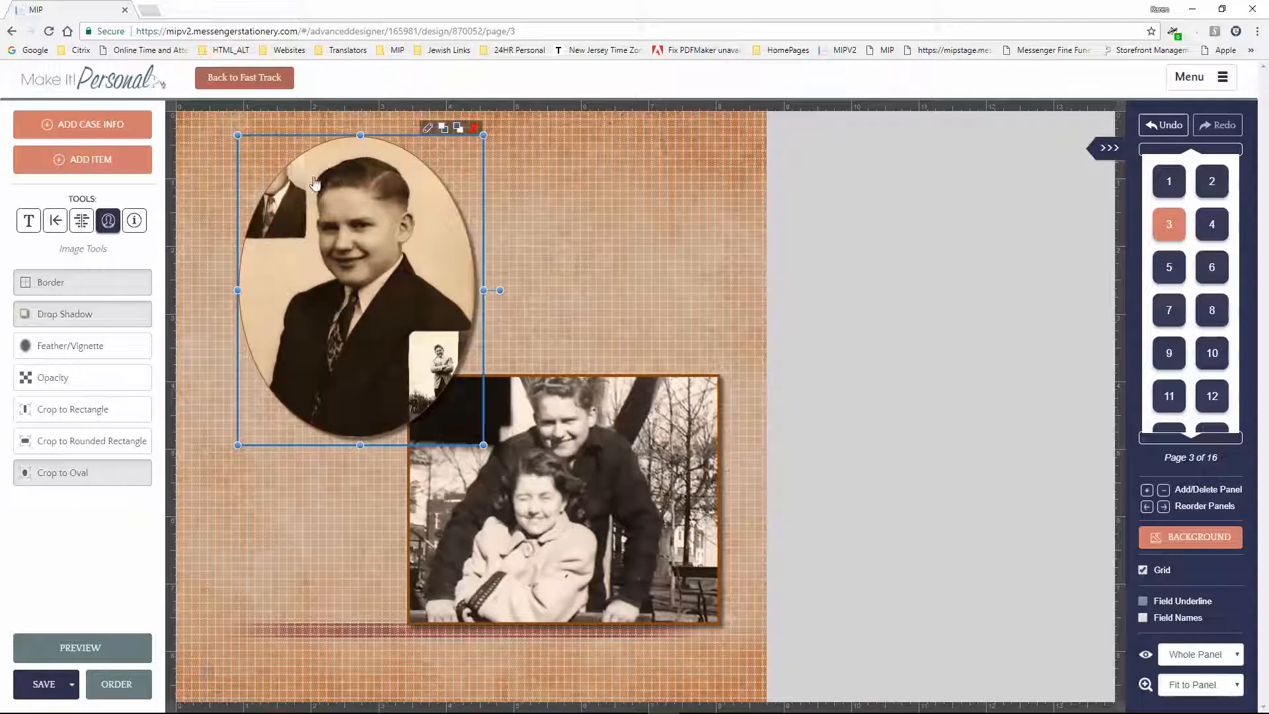
left_click(92, 409)
left_click(306, 550)
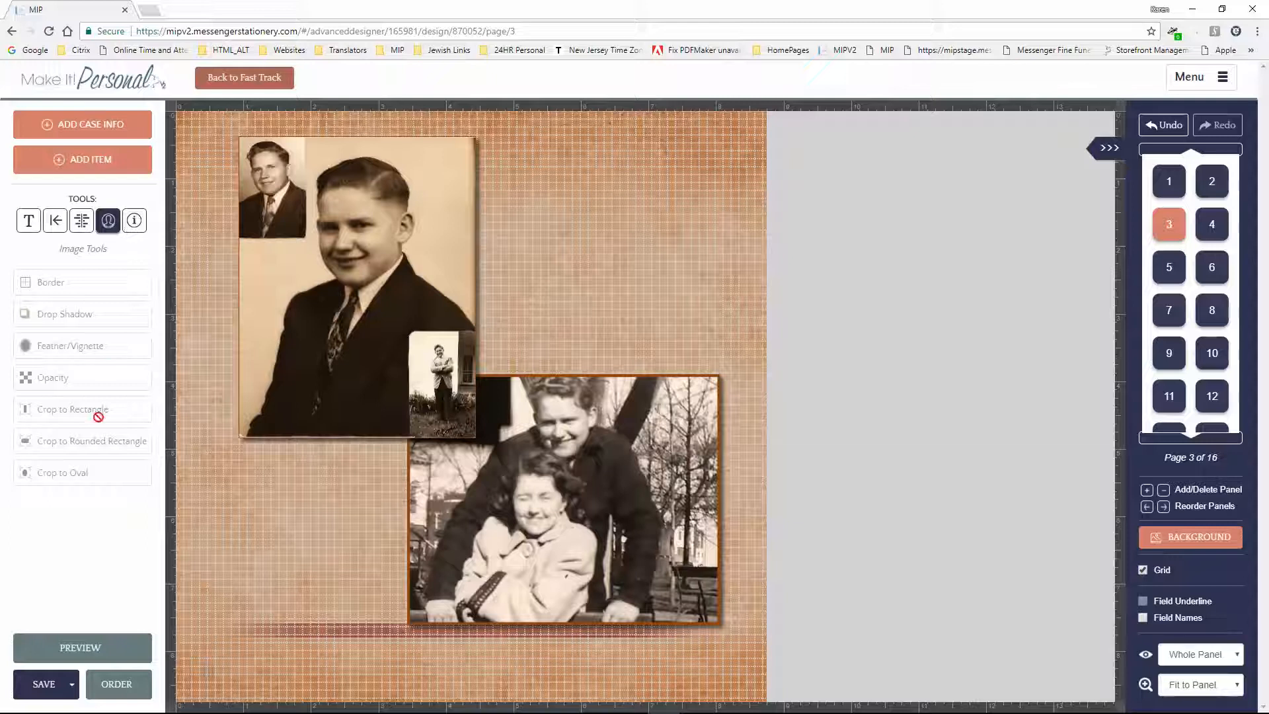
With page 3 displayed, start adding an item and show the Quotations category of the design elements.
left_click(1212, 225)
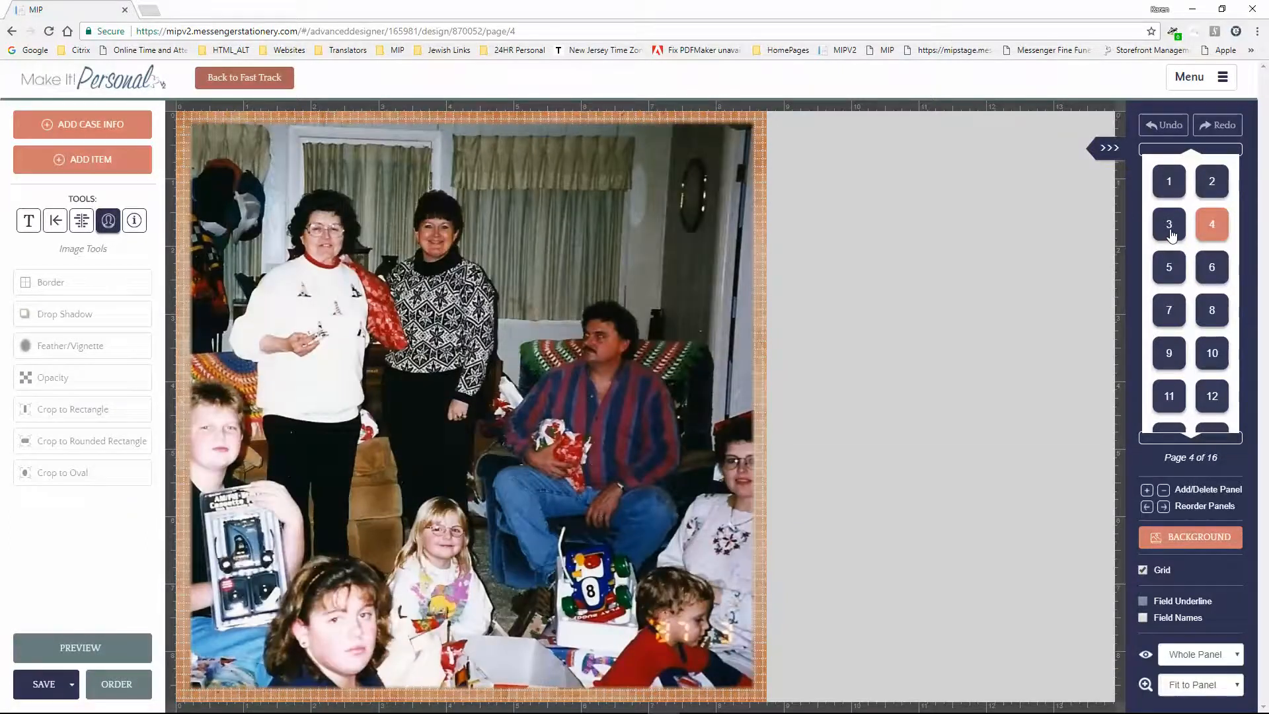
left_click(1170, 226)
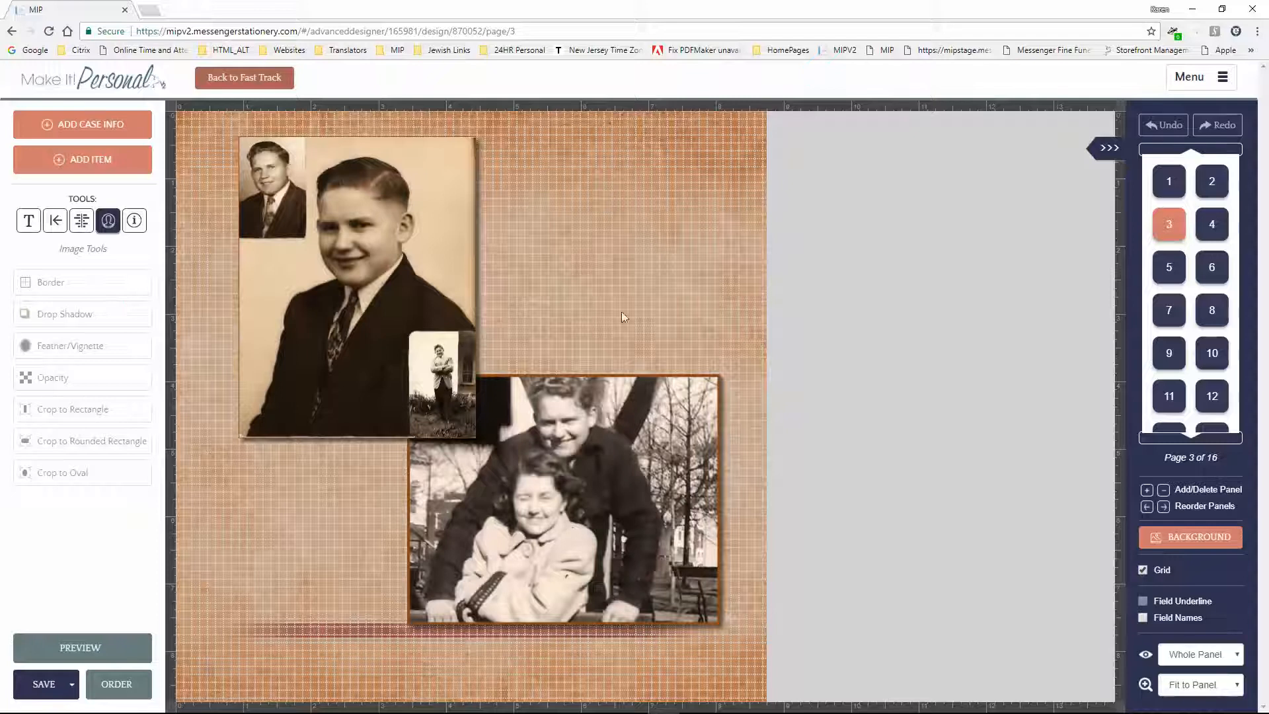
left_click(58, 165)
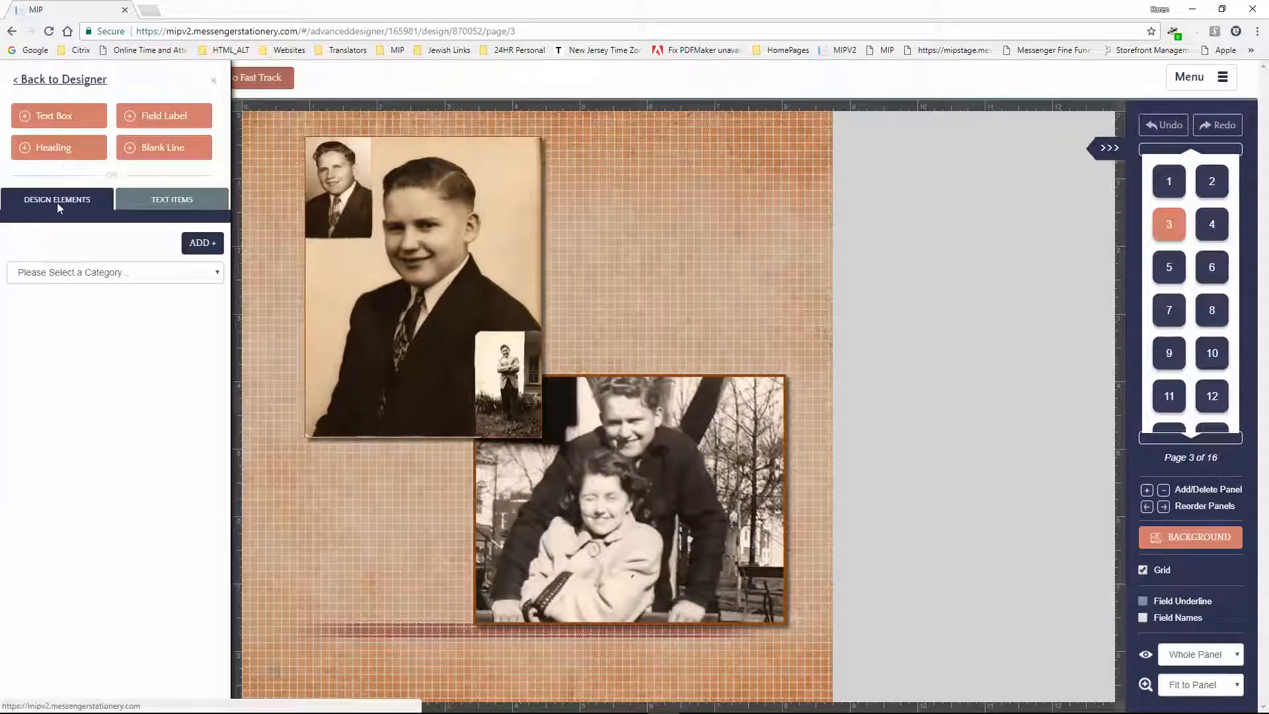
left_click(86, 272)
scroll(147, 448, "down", 20)
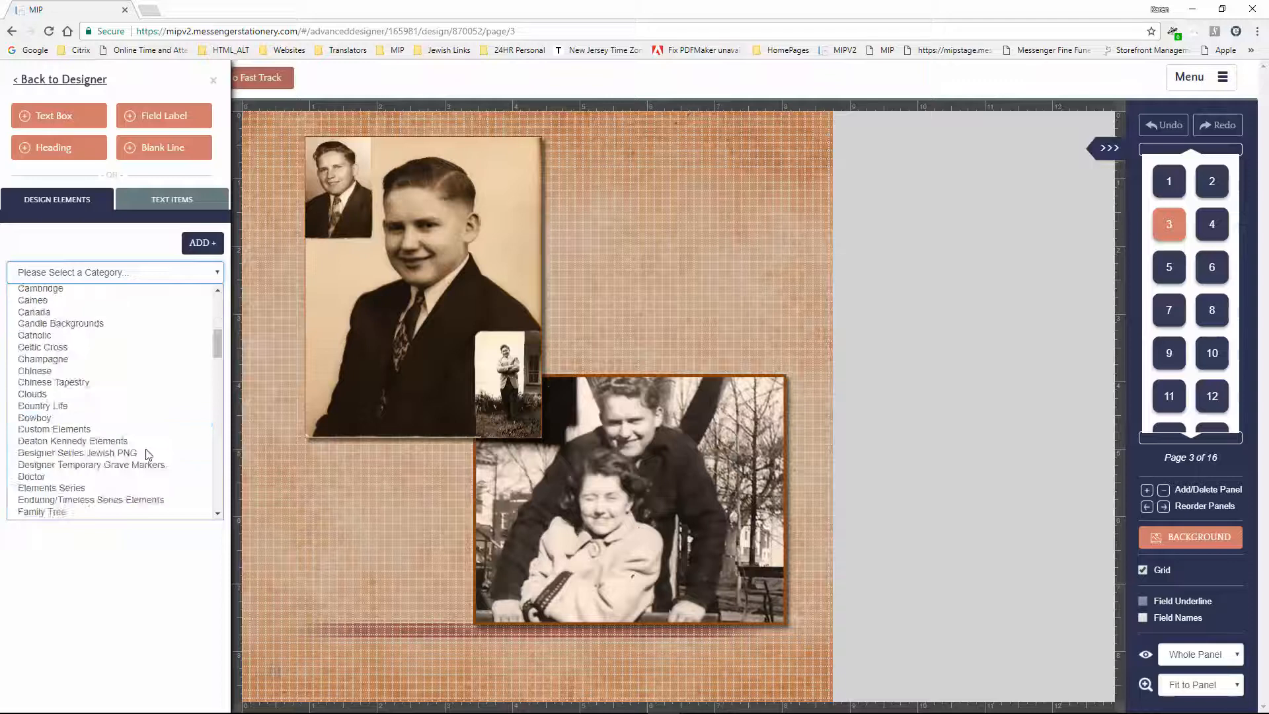
scroll(153, 455, "down", 8)
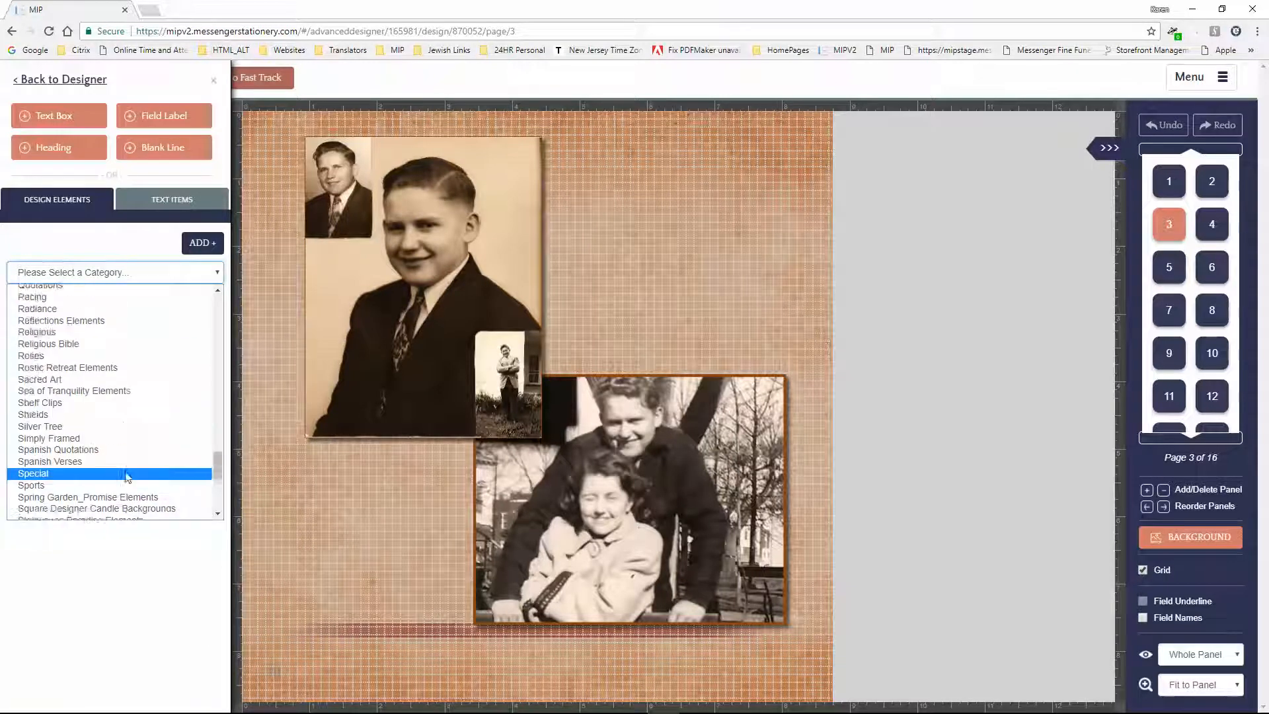
scroll(126, 476, "down", 4)
scroll(132, 470, "up", 7)
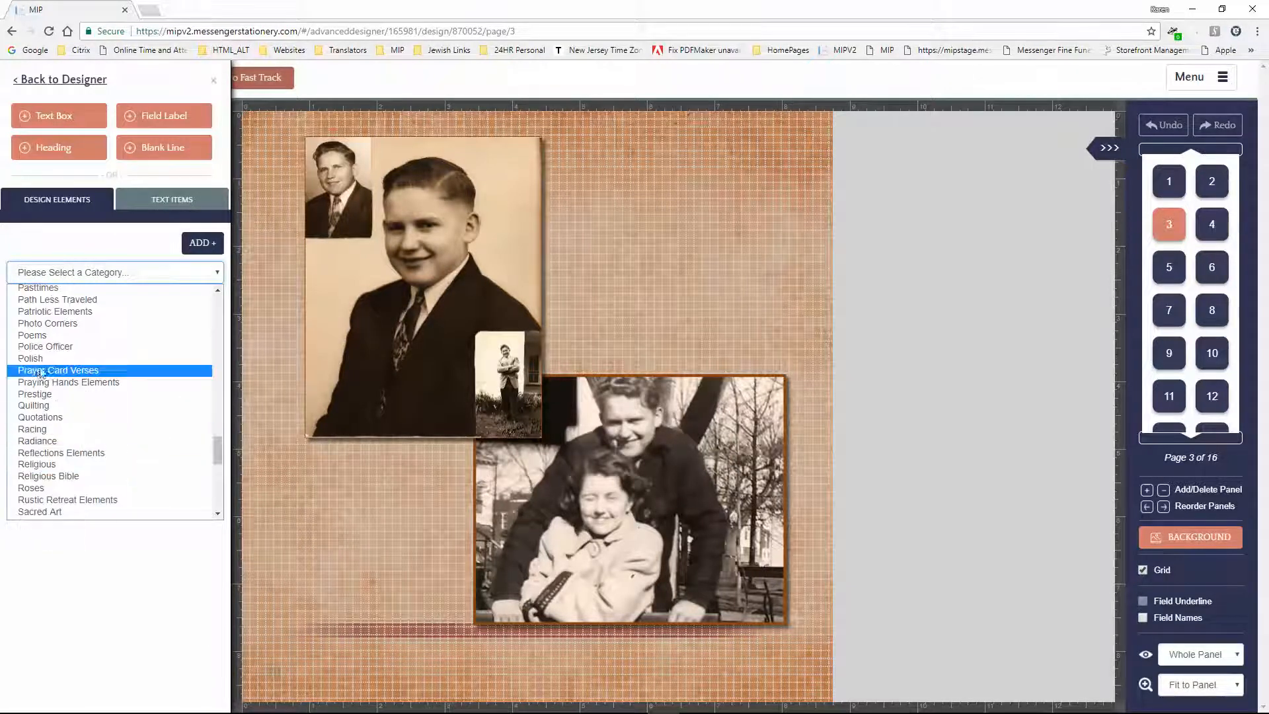
left_click(37, 417)
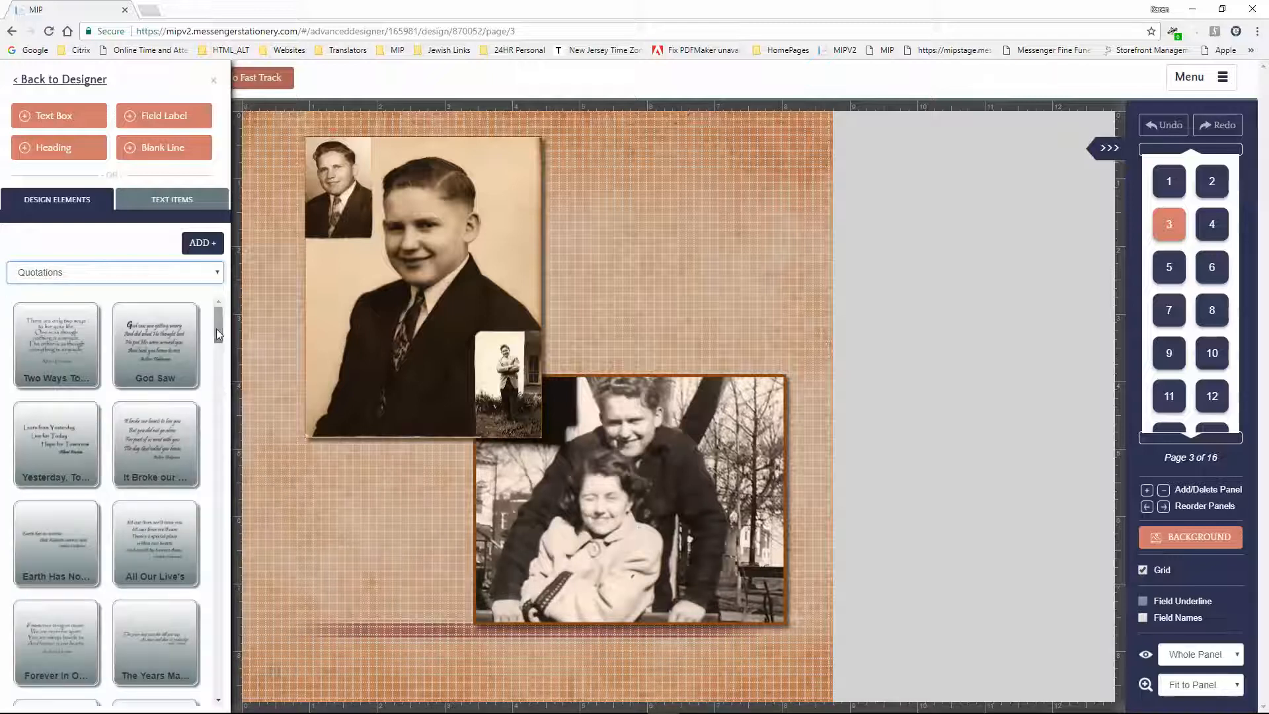
Place the Albert Einstein quotation "Learn from Yesterday, Live for Today, Hope for Tomorrow" on page 3 in the empty area above the couple's photo.
mouse_move(217, 328)
left_mouse_down()
mouse_move(216, 345)
mouse_move(217, 326)
left_mouse_up()
left_click_drag(56, 440, 680, 281)
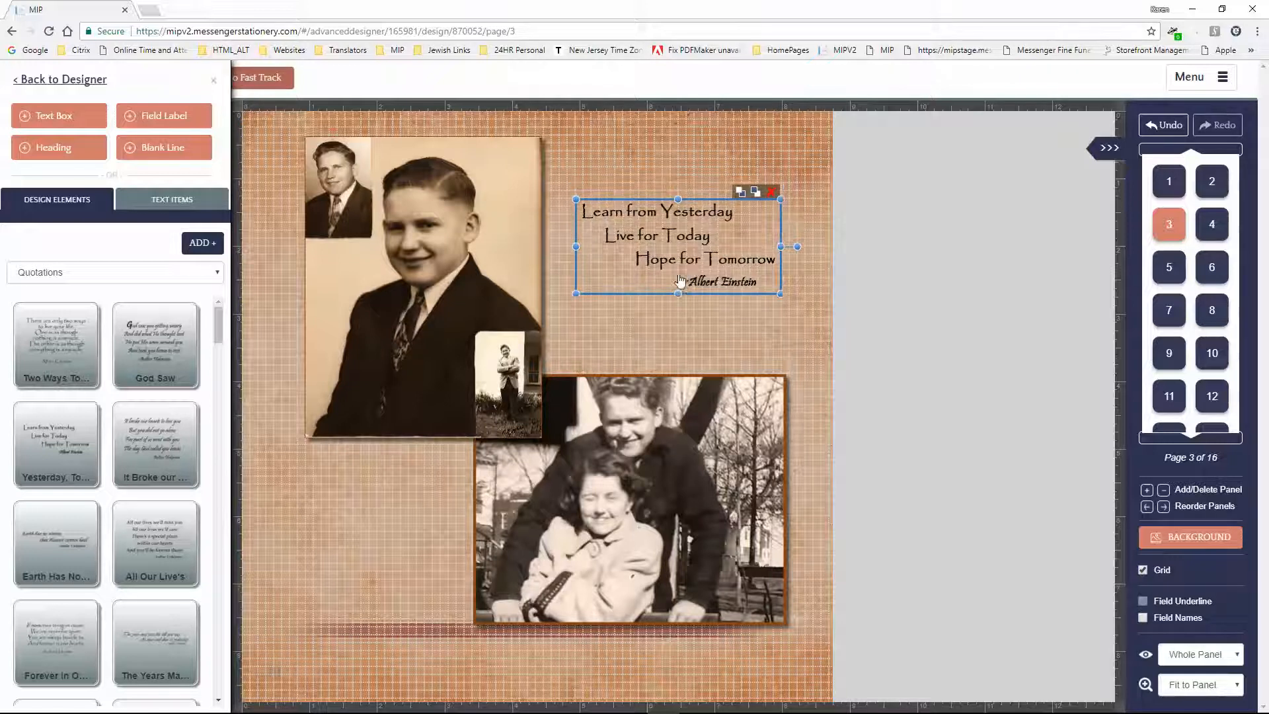
left_click(345, 544)
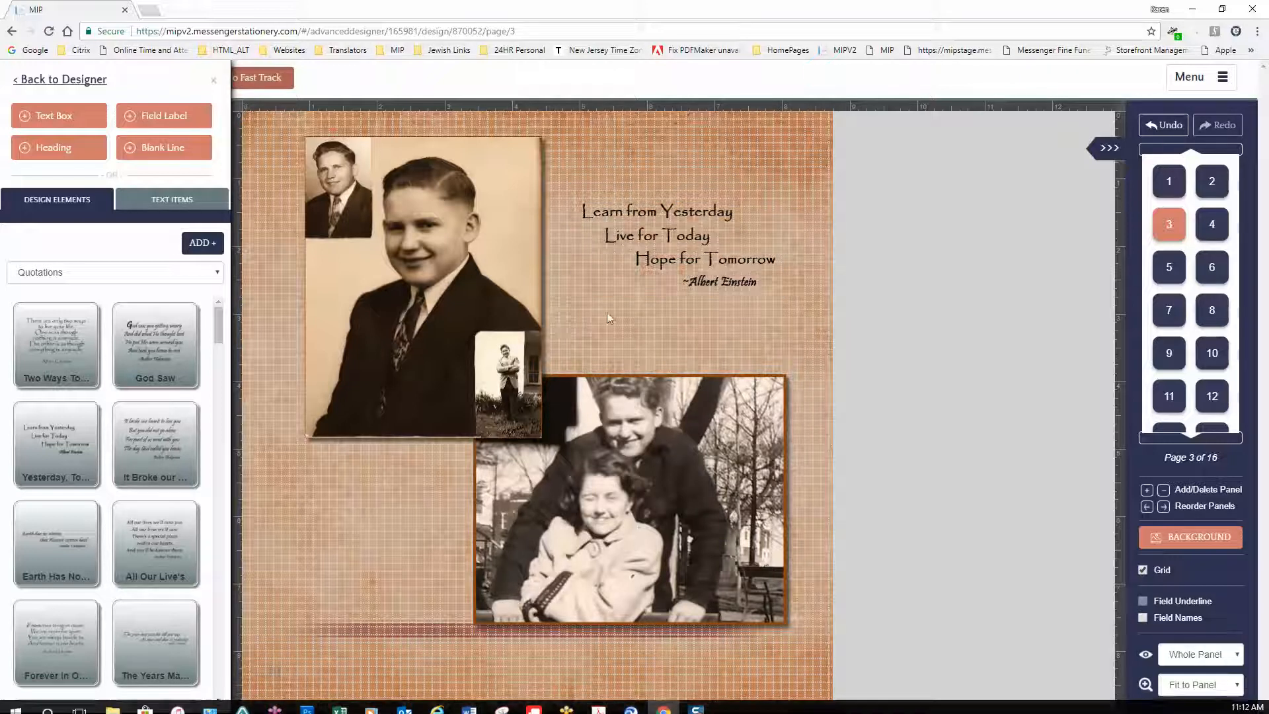
Narrow the Einstein quotation slightly and shift it a little down and to the right above the couple's photo.
left_click(702, 240)
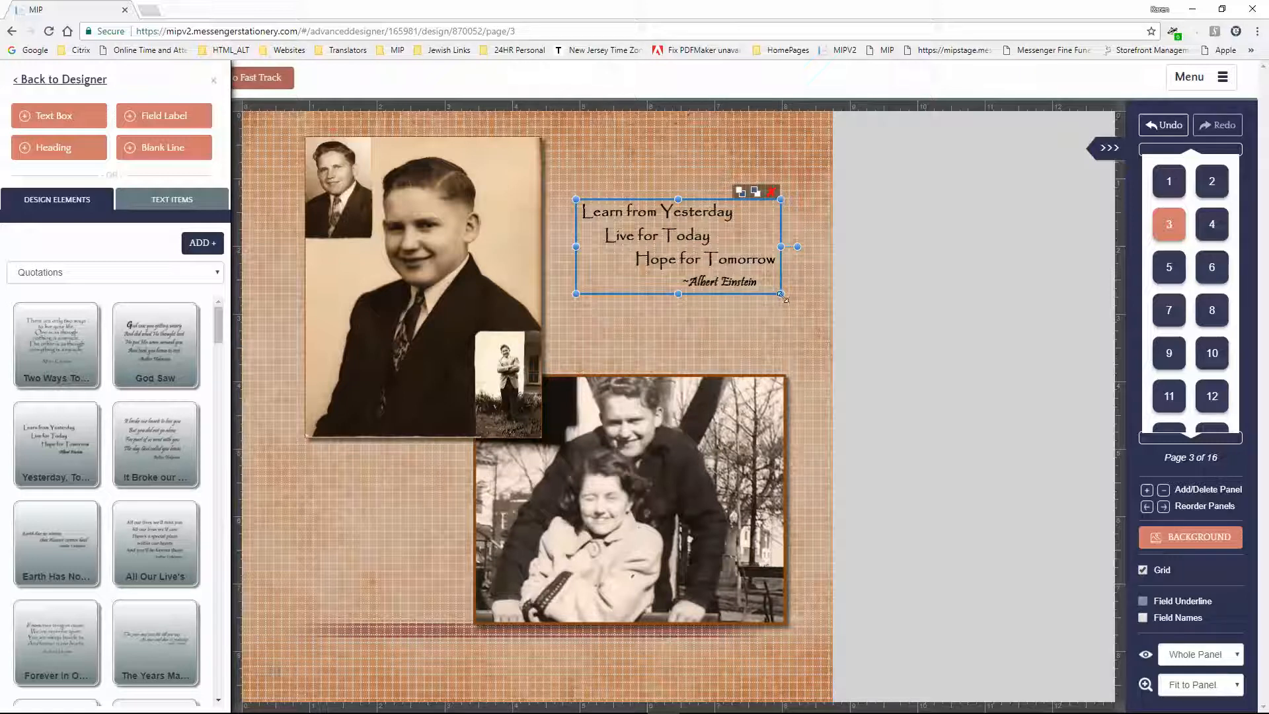
mouse_move(780, 295)
left_mouse_down()
mouse_move(811, 320)
mouse_move(778, 303)
left_mouse_up()
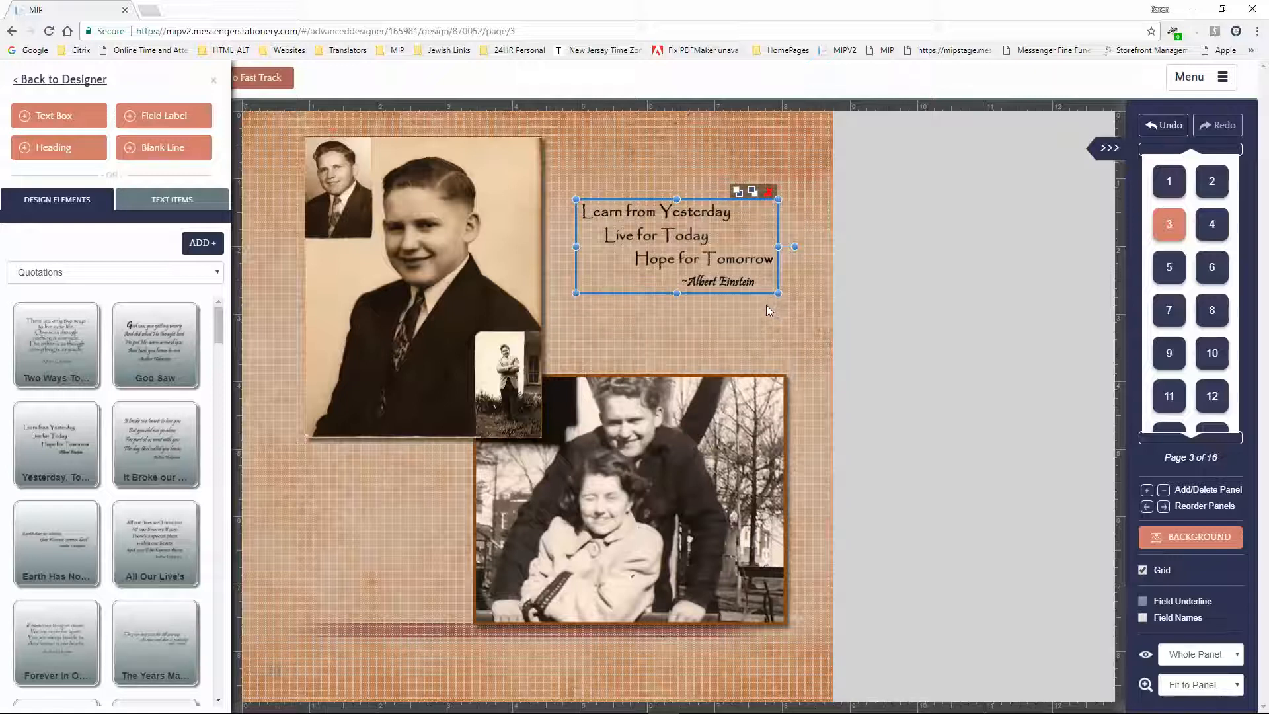
left_click_drag(713, 263, 722, 270)
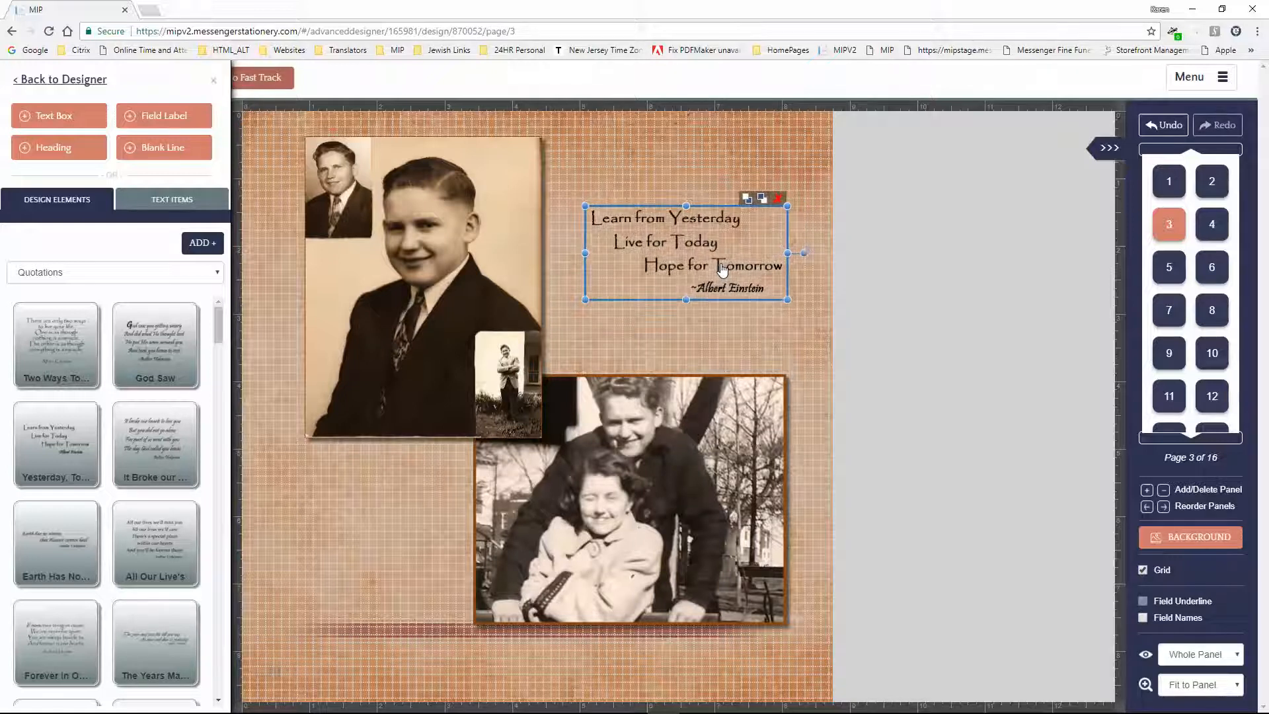
left_click(704, 329)
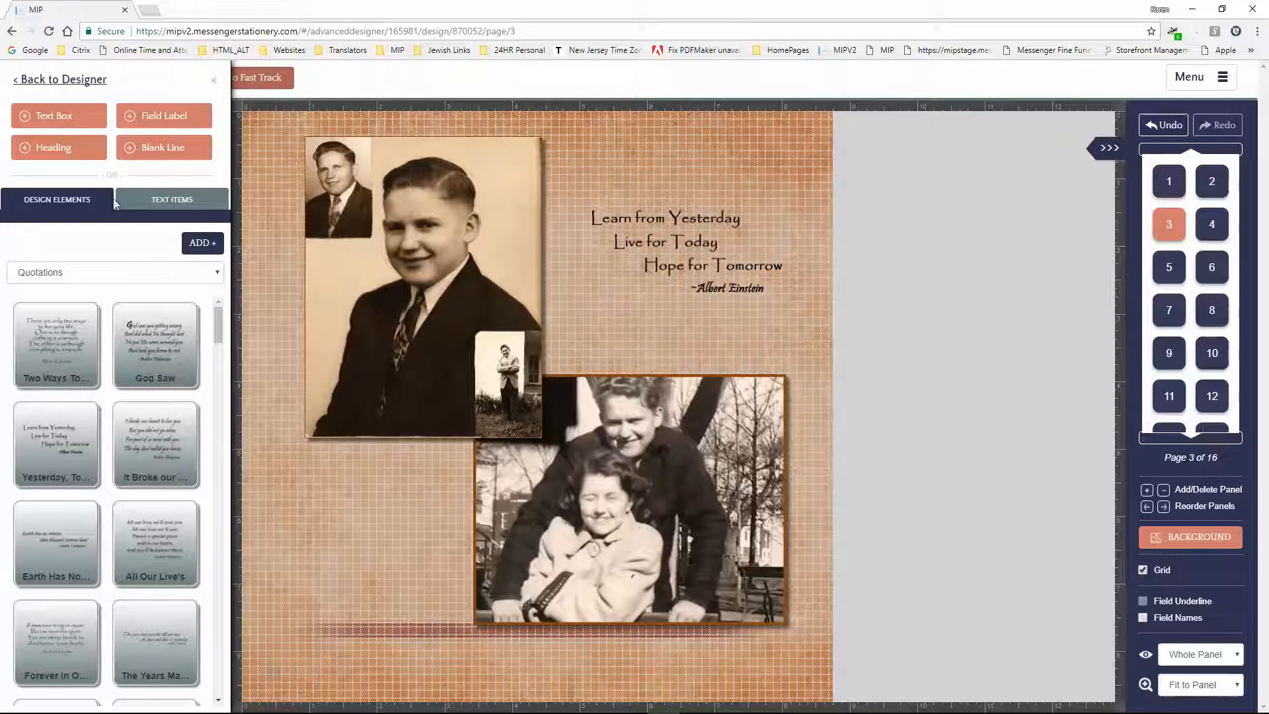
Show the Rustic Retreat Elements category and look through its frames, plants and verses from beginning to end.
left_click(87, 274)
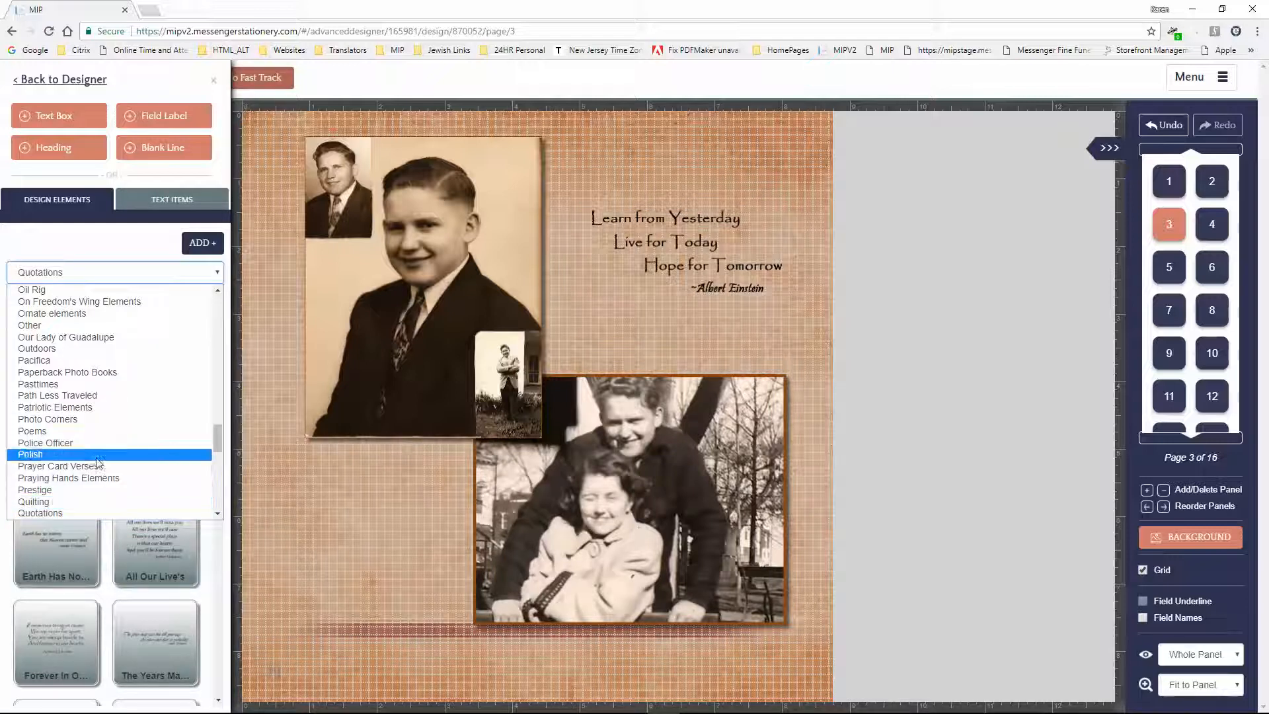
scroll(103, 472, "up", 2)
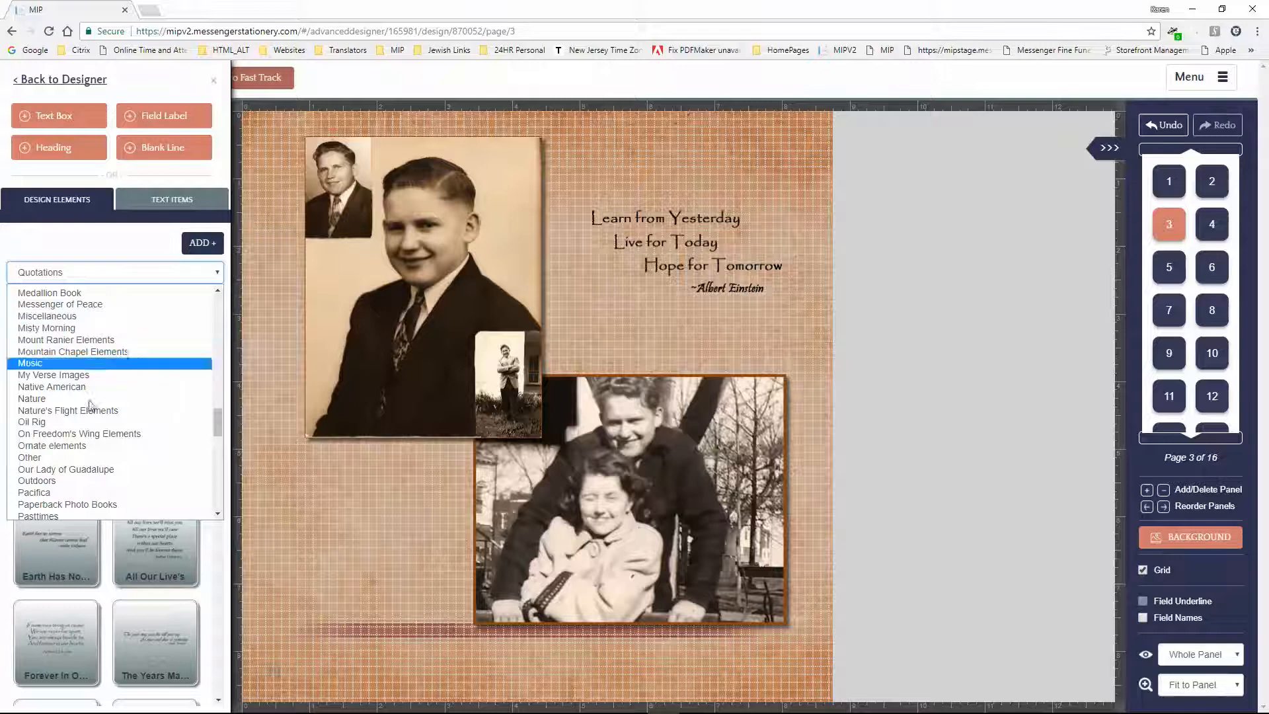
scroll(73, 370, "down", 2)
scroll(91, 466, "down", 2)
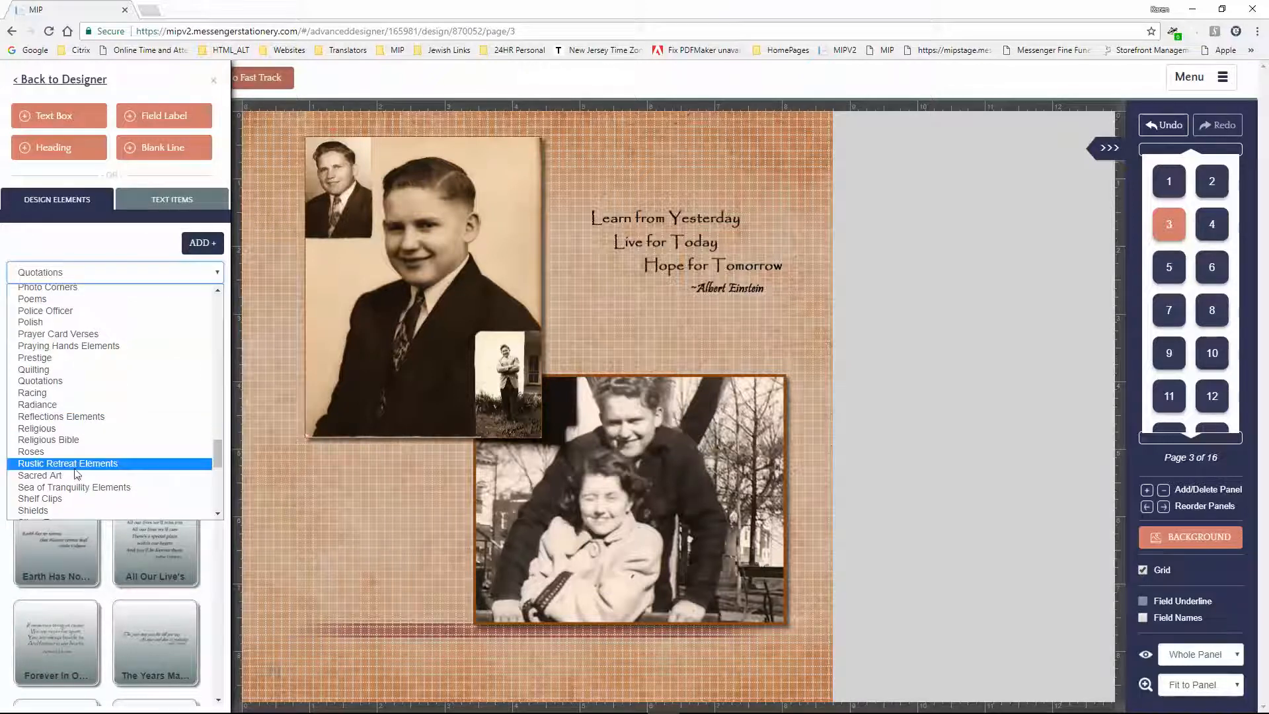
left_click(64, 465)
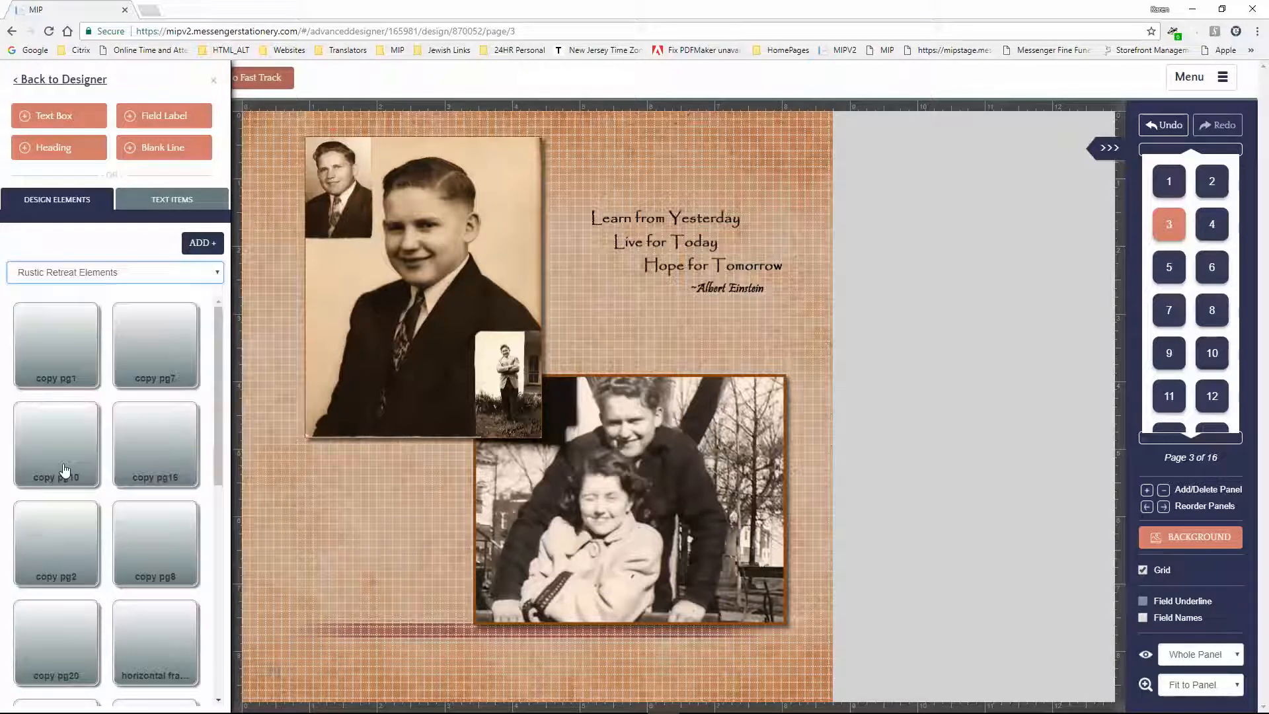
left_click_drag(217, 415, 210, 636)
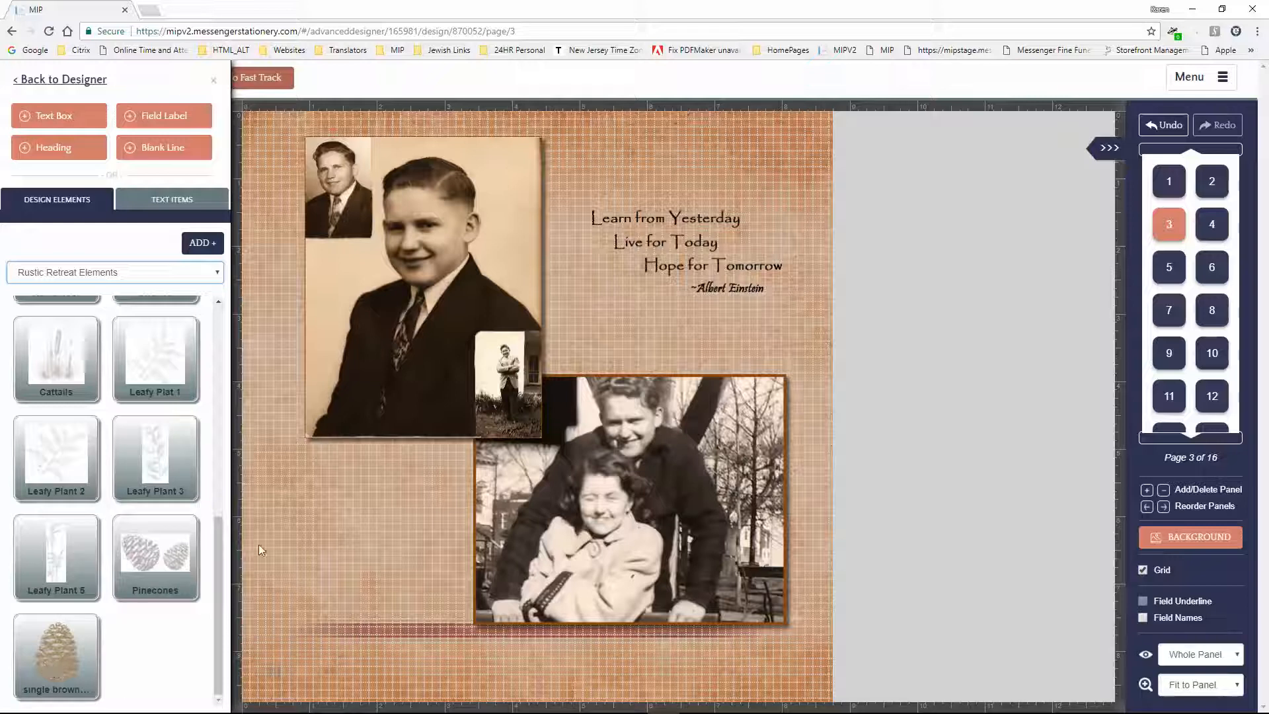
left_click_drag(219, 540, 220, 331)
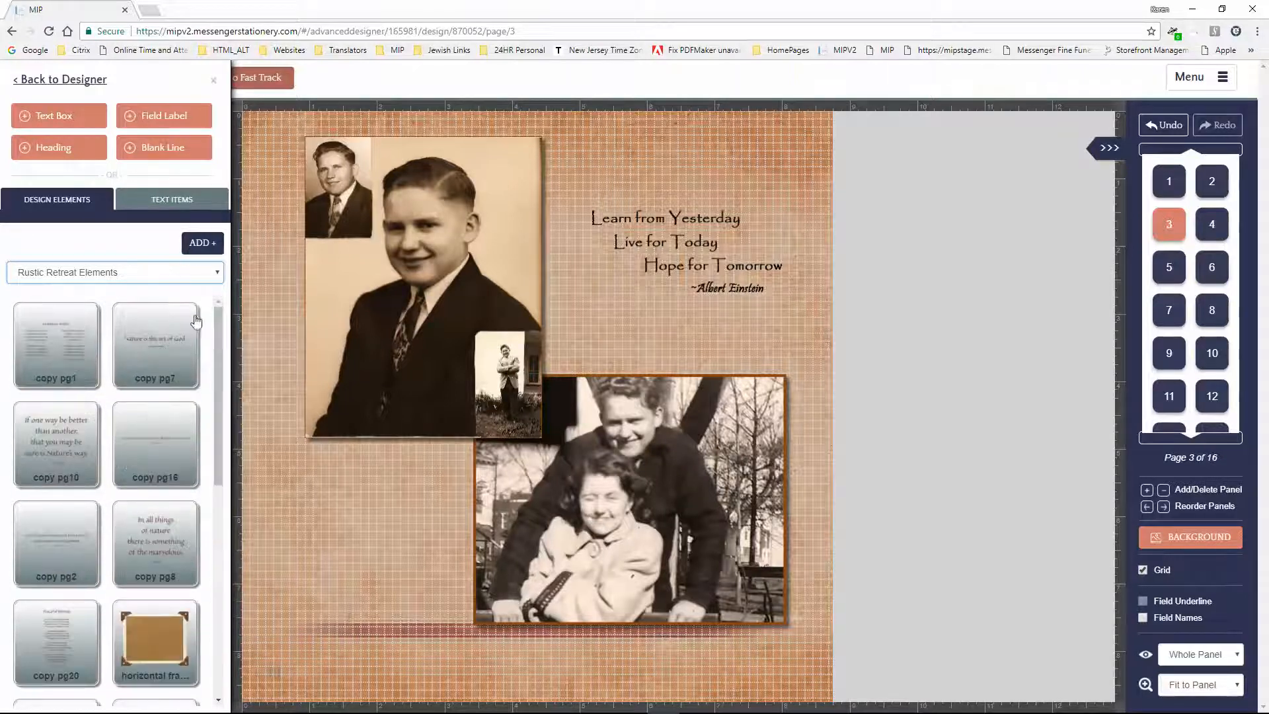
Look through the list of design element categories, showing Generic Photo Books and finally Family Tree.
left_click(221, 278)
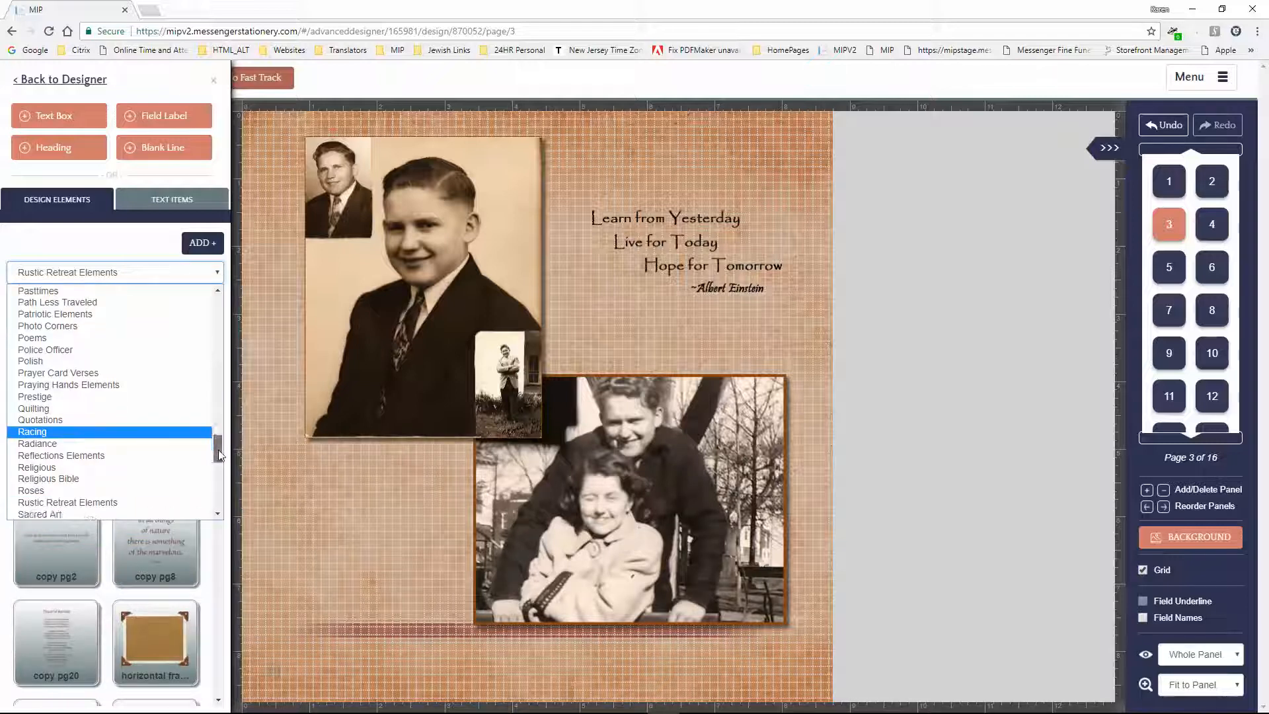
left_click_drag(219, 455, 225, 509)
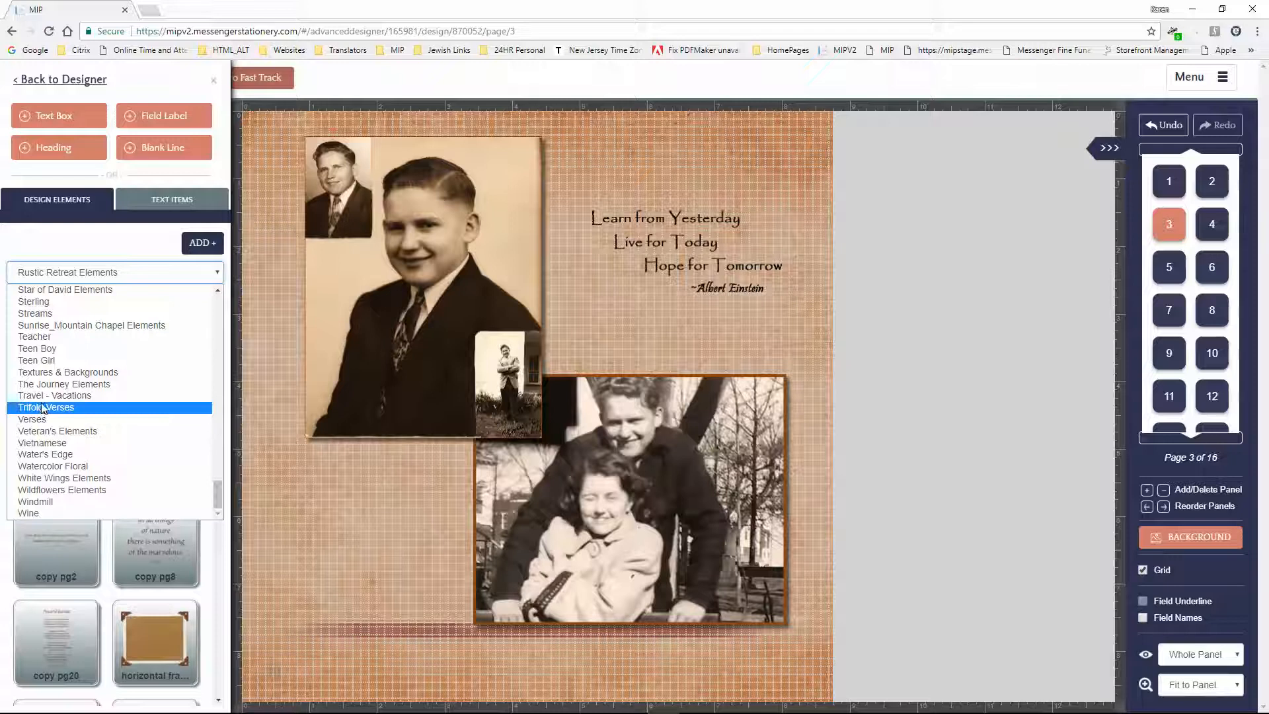
scroll(222, 313, "up", 6)
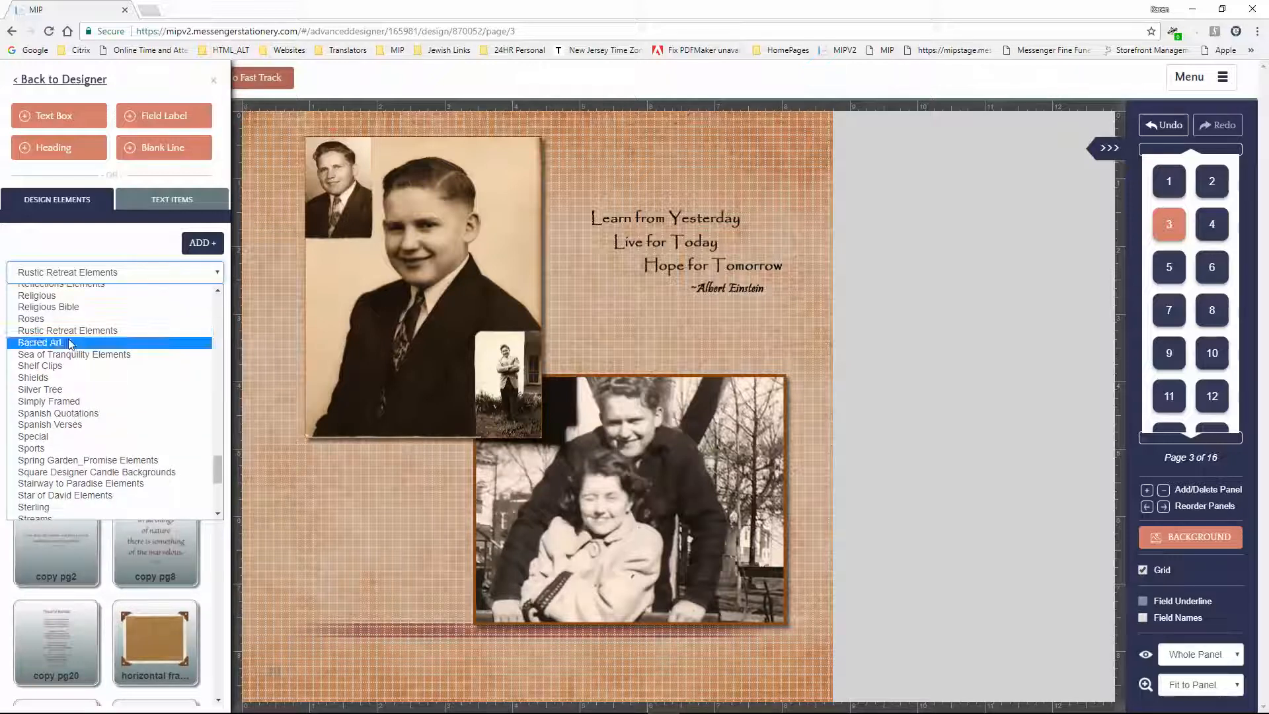
scroll(66, 384, "up", 4)
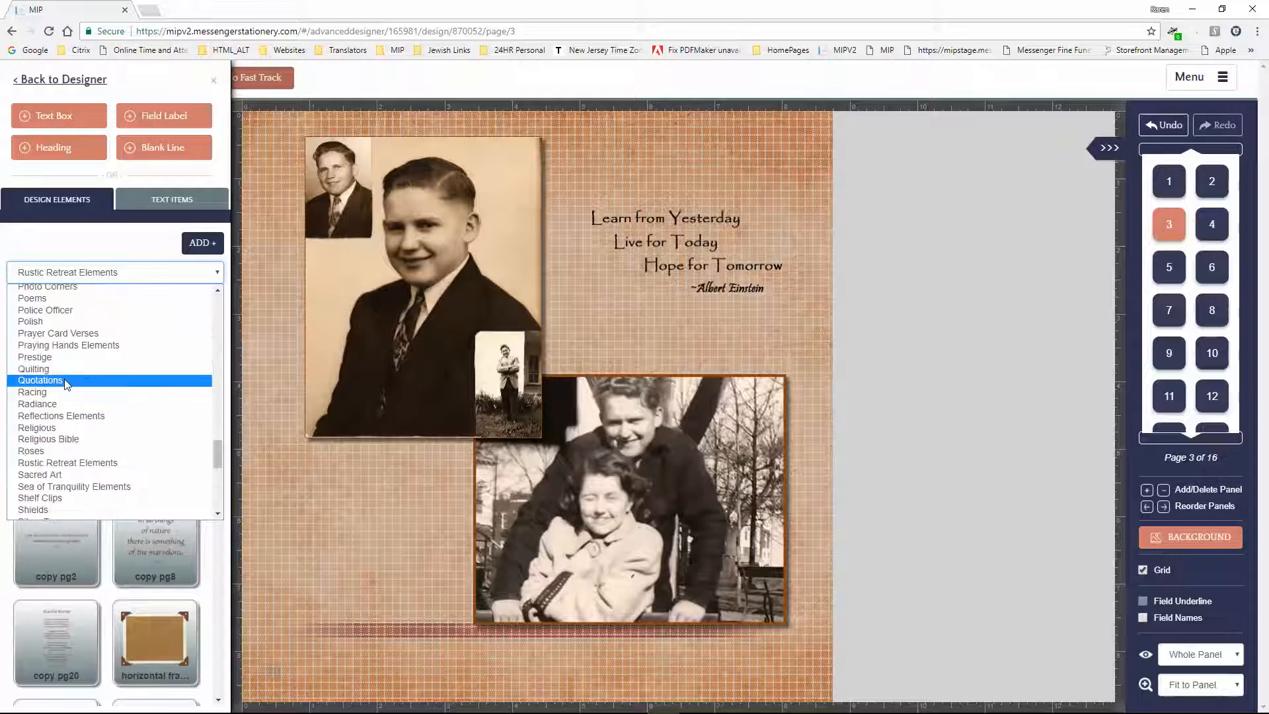
scroll(70, 383, "up", 3)
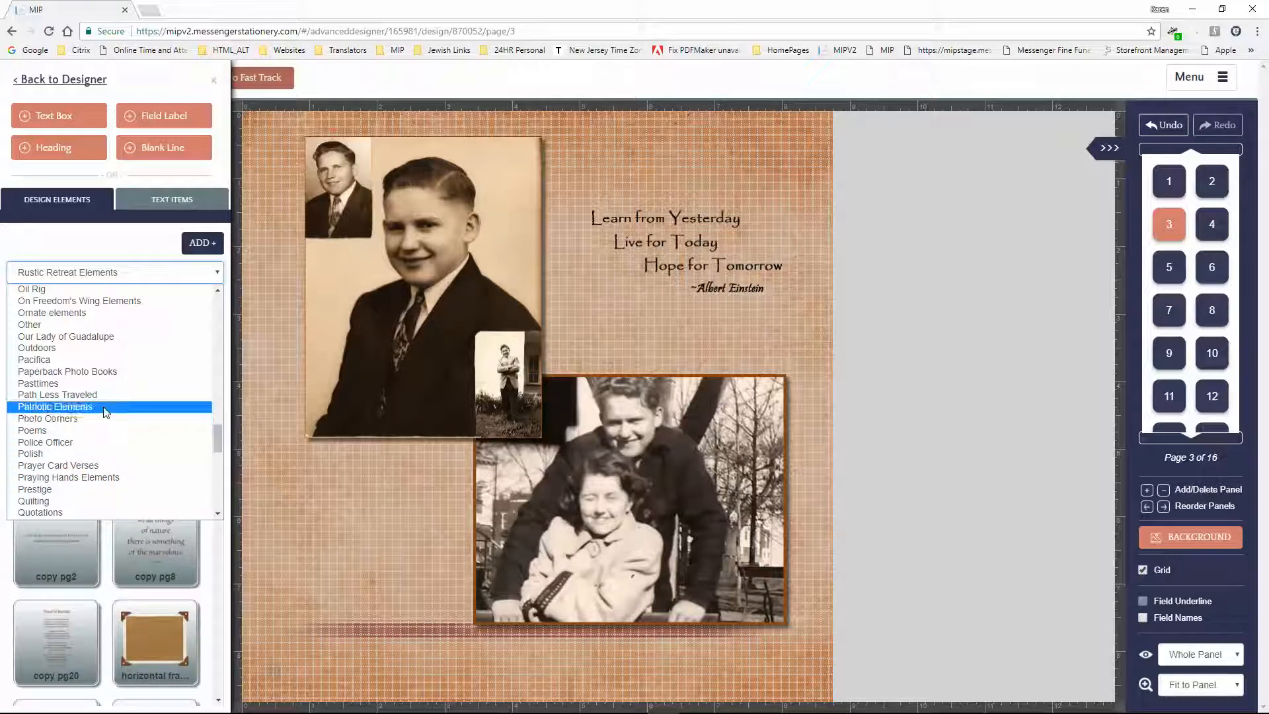
scroll(114, 397, "up", 4)
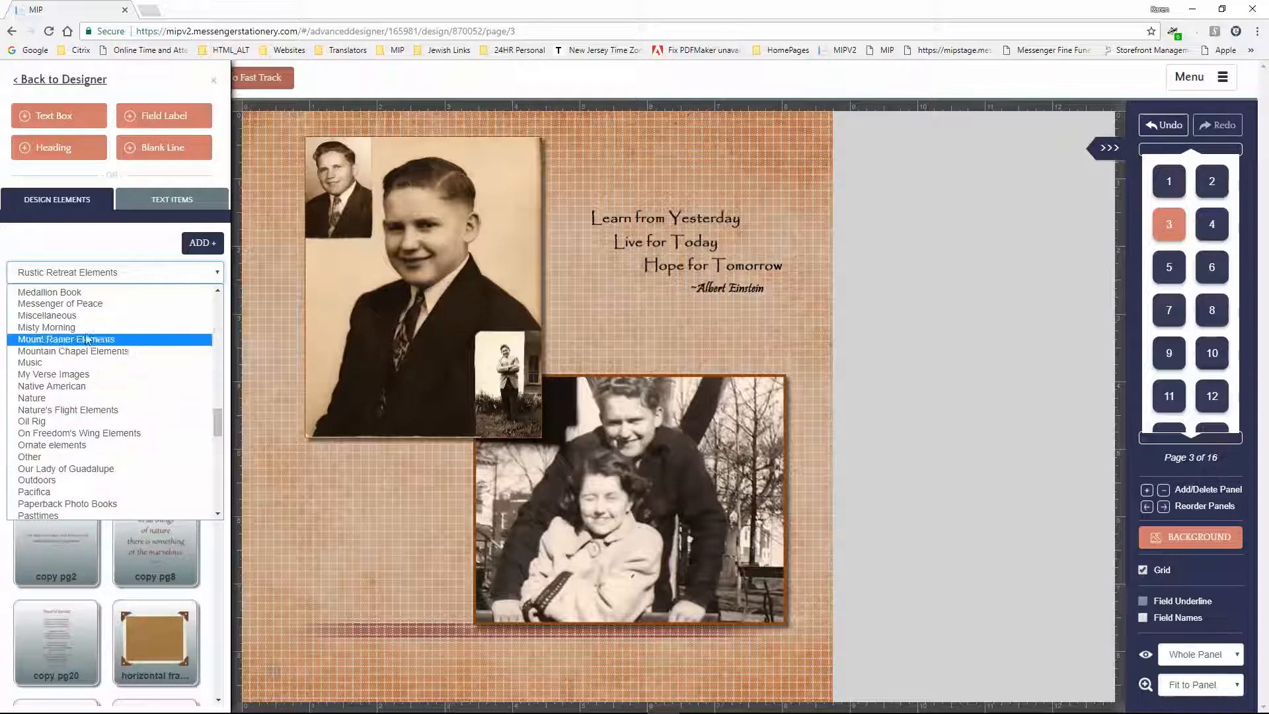
scroll(127, 420, "up", 8)
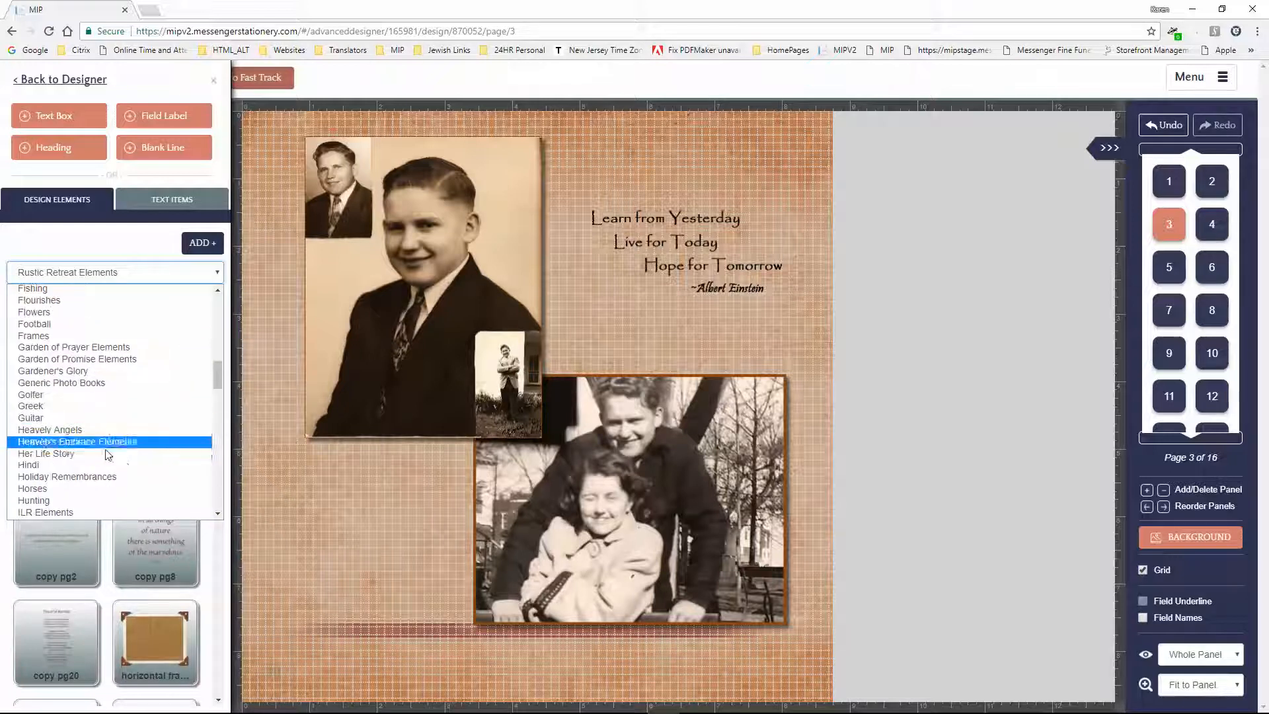
scroll(106, 447, "up", 2)
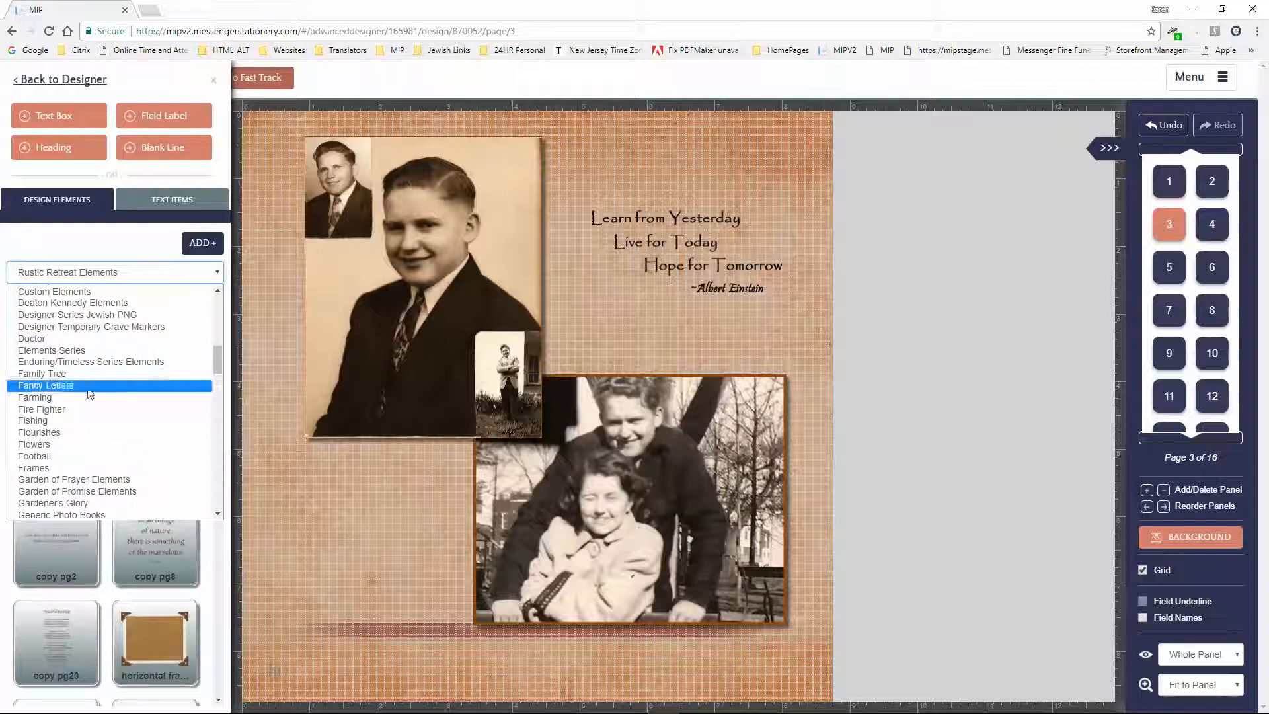
left_click(100, 514)
left_click(209, 278)
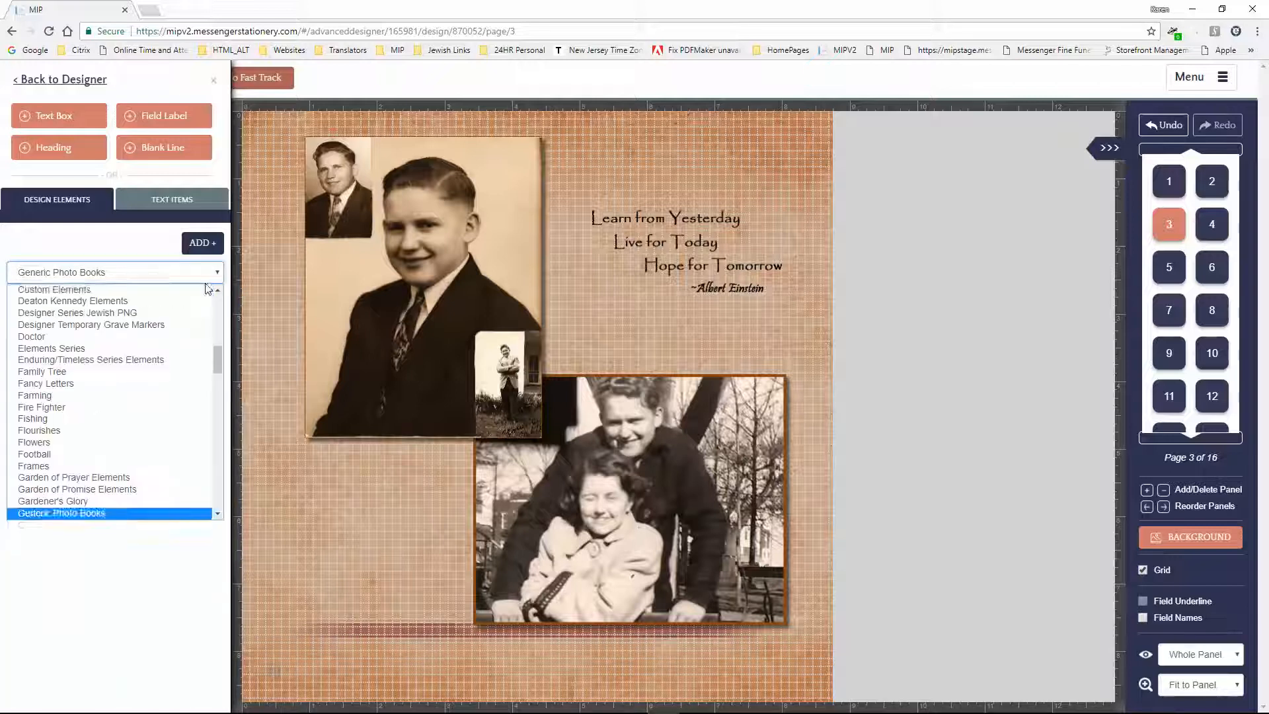
left_click(107, 377)
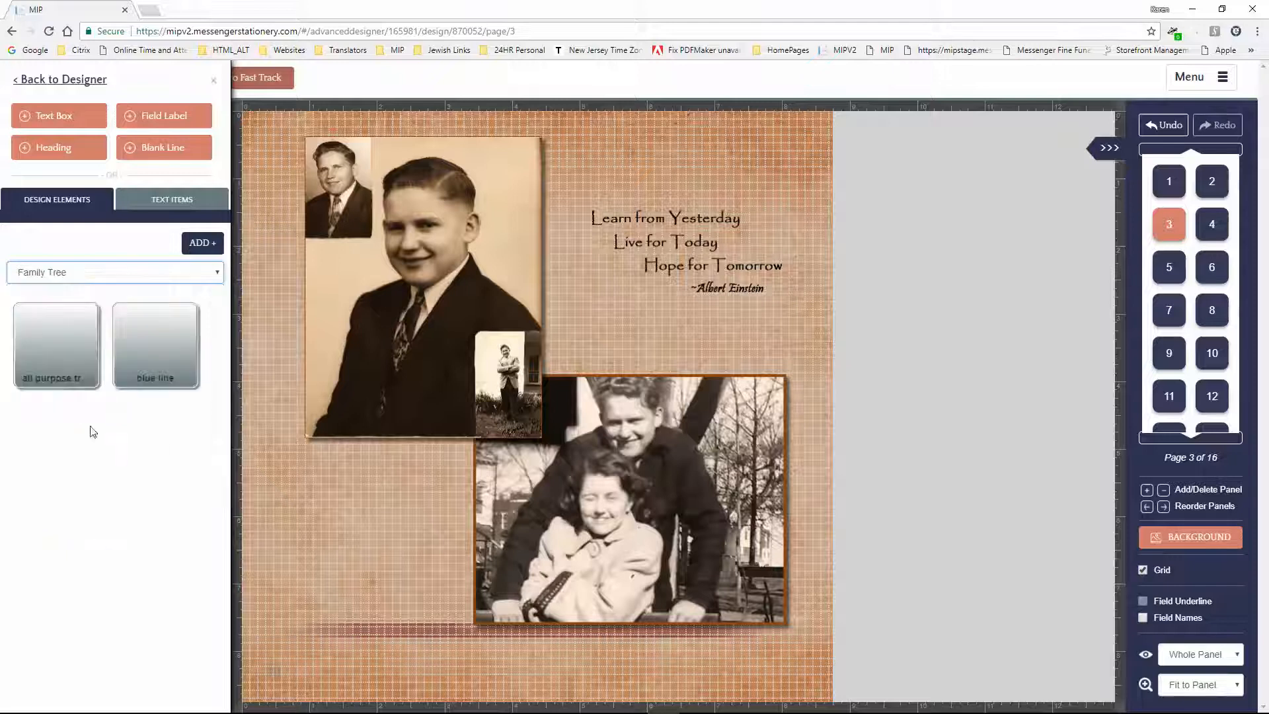
Show the Country Life design elements, and go further through the category list to show the Lifetime elements.
left_click(217, 274)
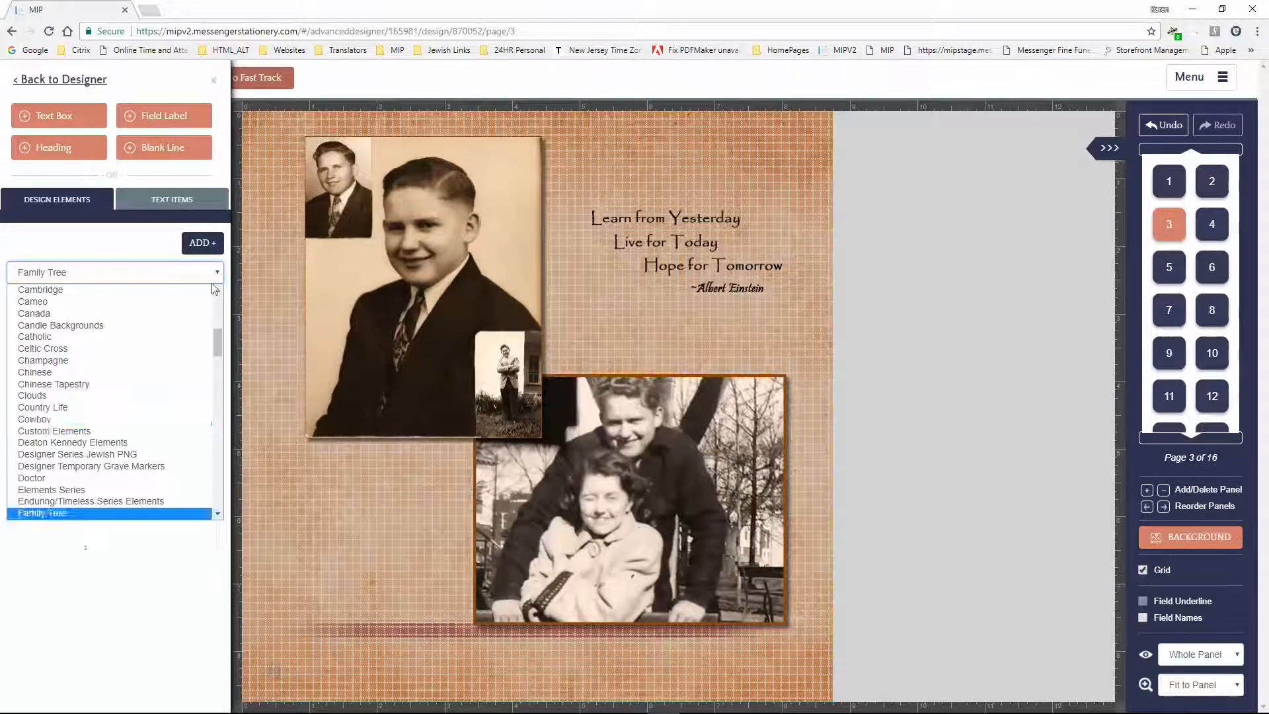
left_click(93, 410)
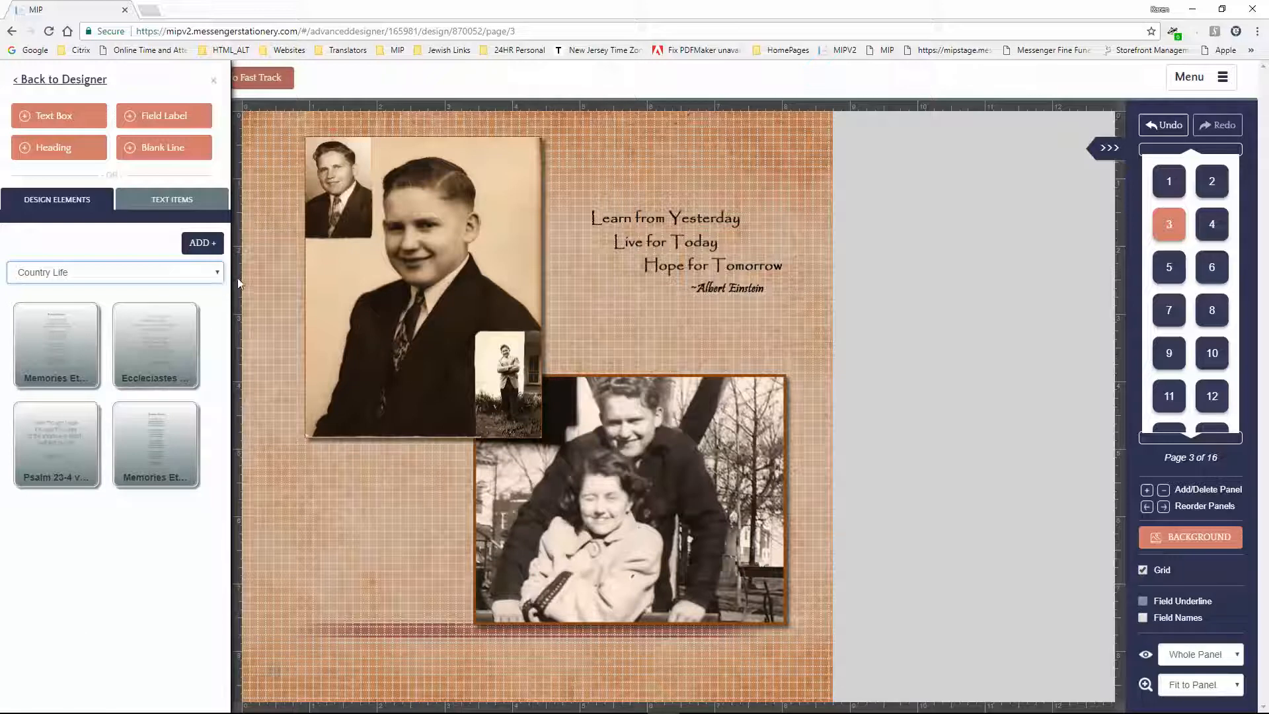
left_click(217, 274)
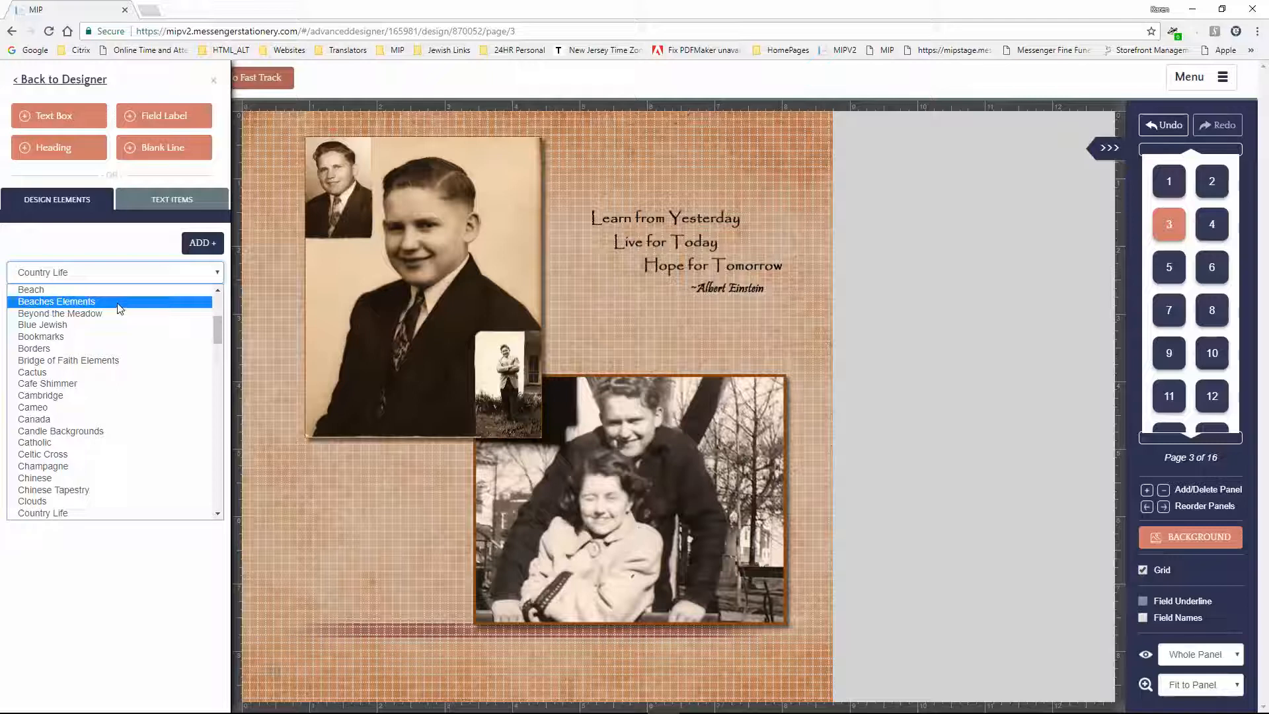
scroll(100, 456, "down", 5)
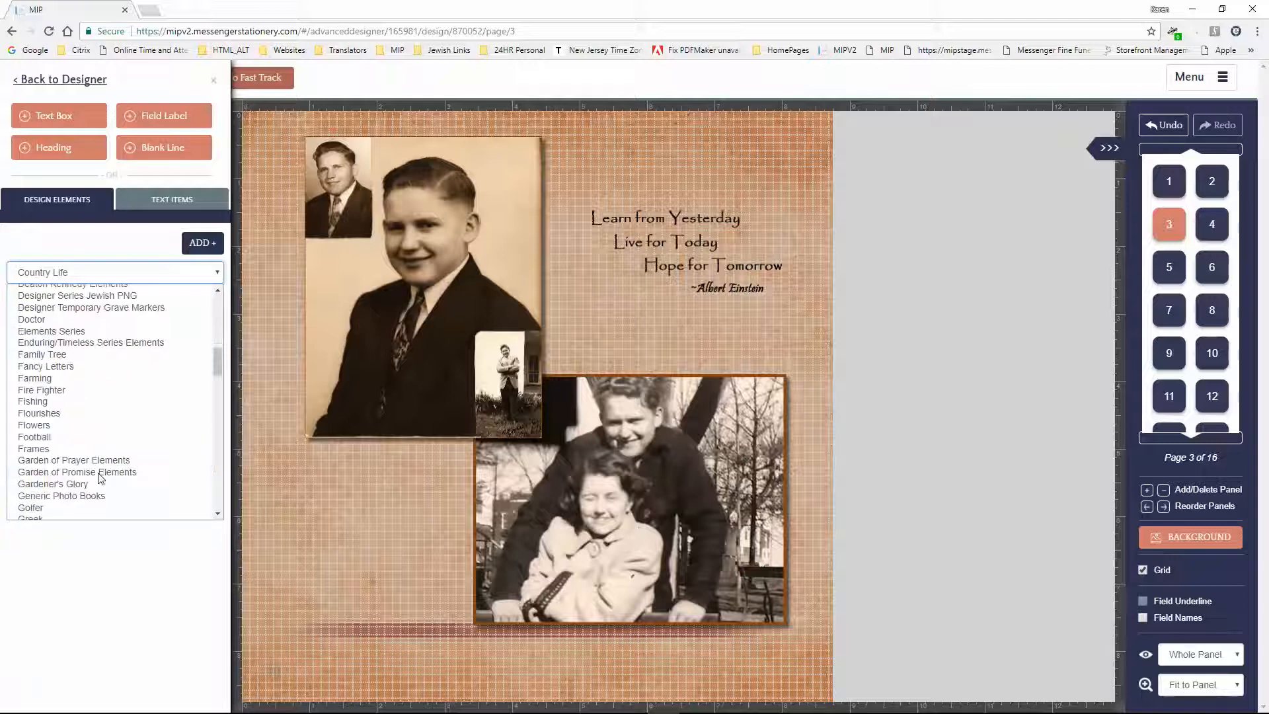
scroll(100, 478, "down", 4)
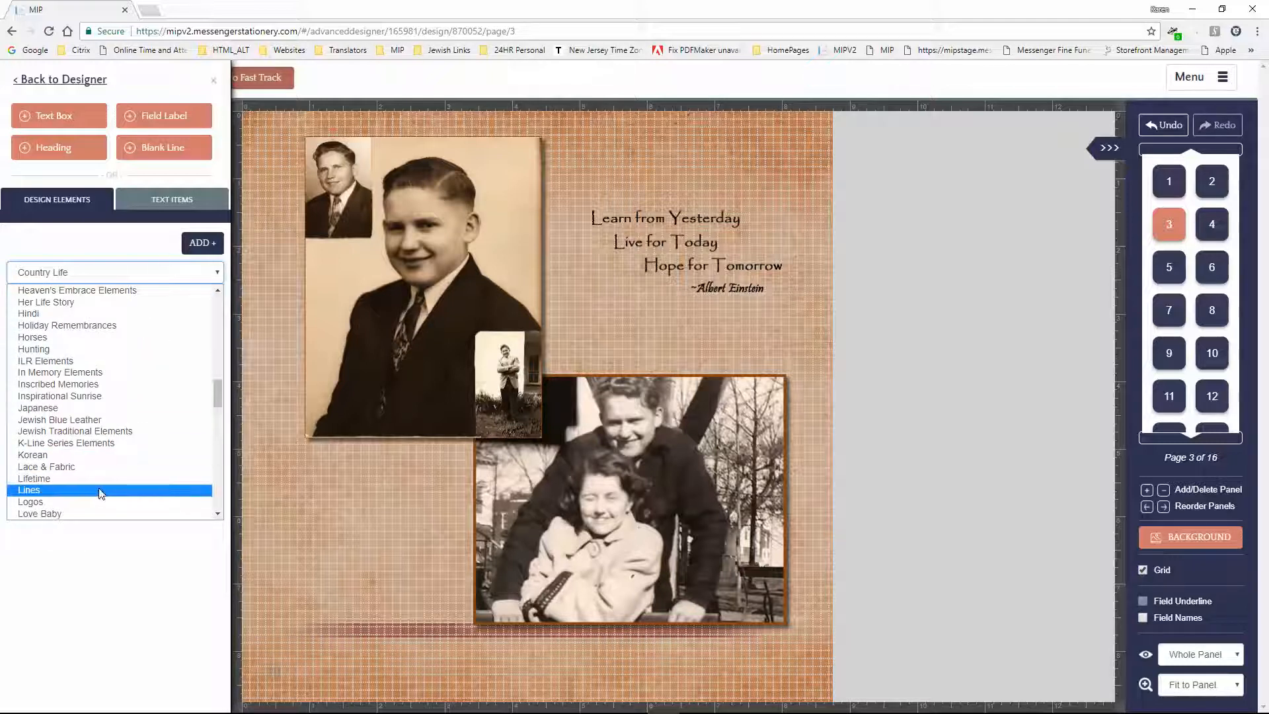
left_click(104, 483)
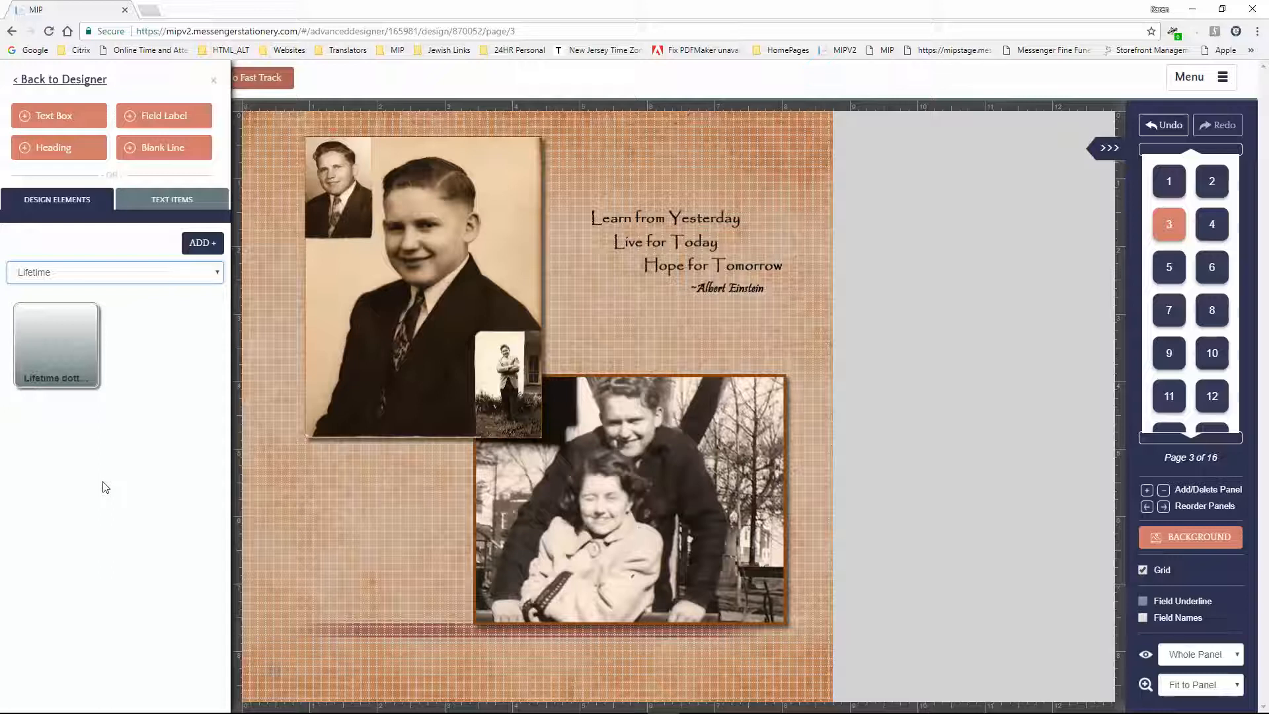
Look through the remaining design element categories to the end of the list, and examine the Outdoors category's fishing and beach elements.
left_click(215, 283)
scroll(122, 428, "down", 5)
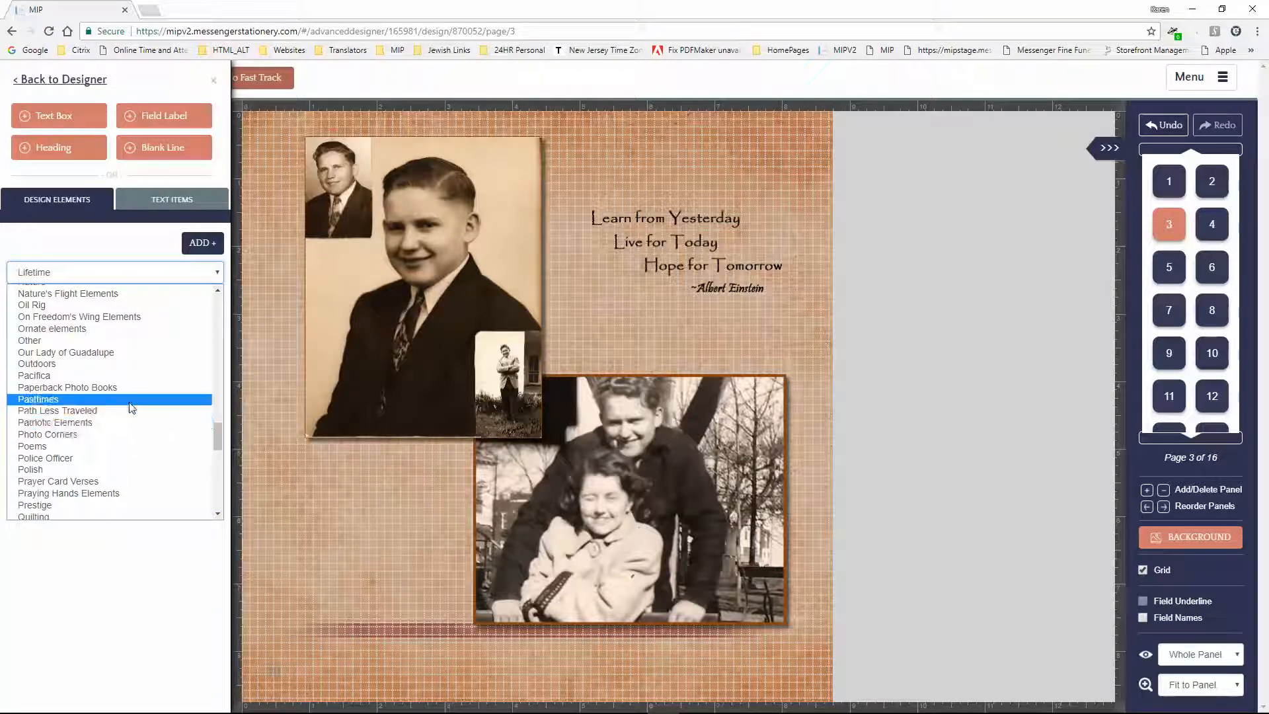
scroll(126, 430, "down", 4)
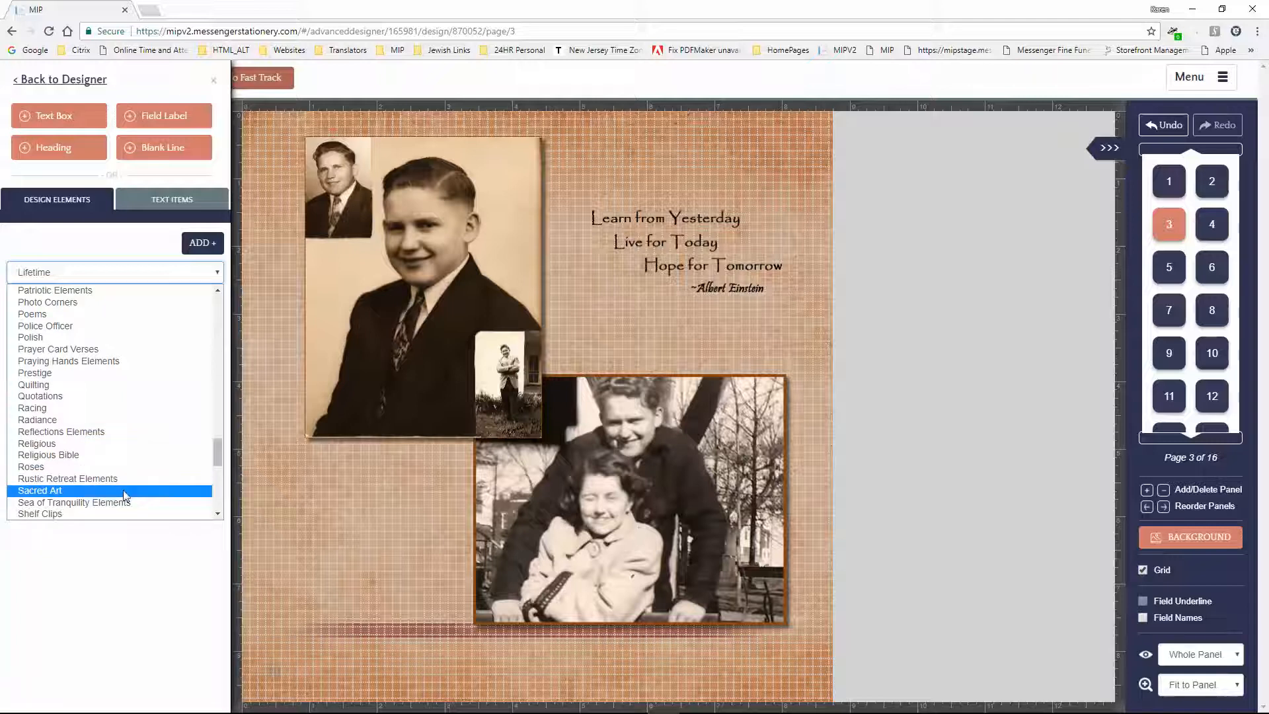
scroll(127, 486, "down", 6)
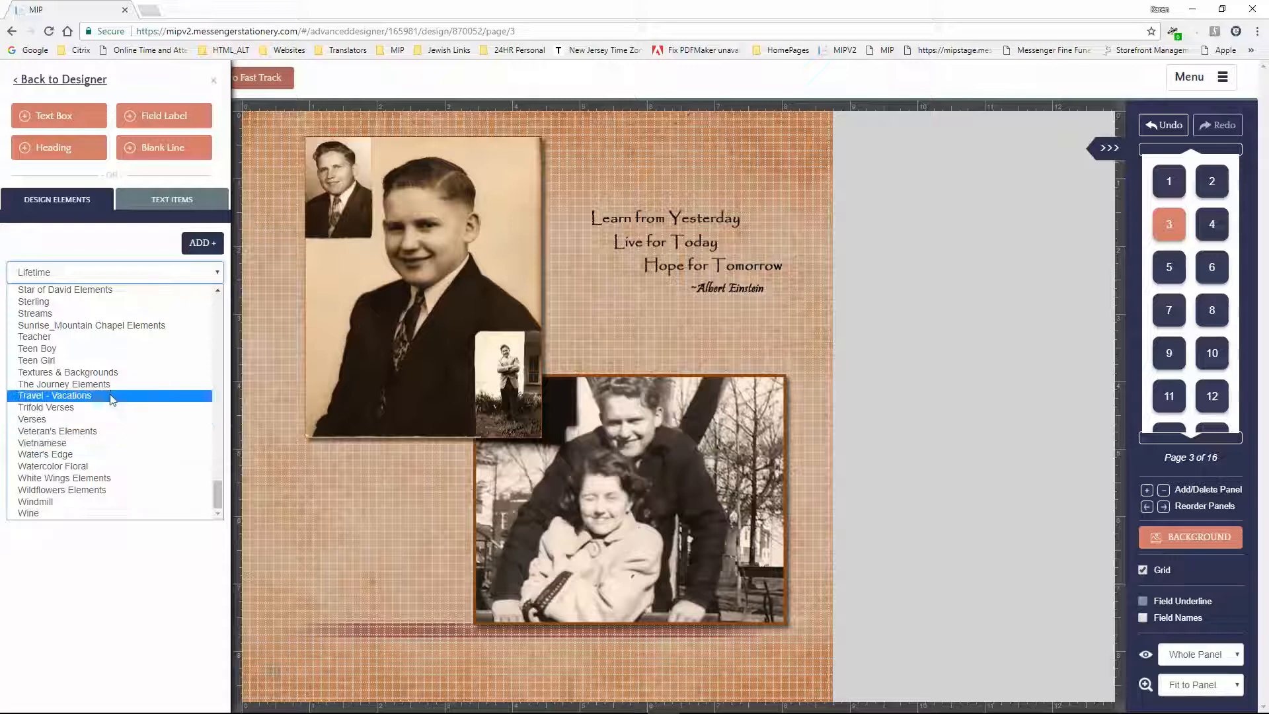
scroll(104, 408, "up", 5)
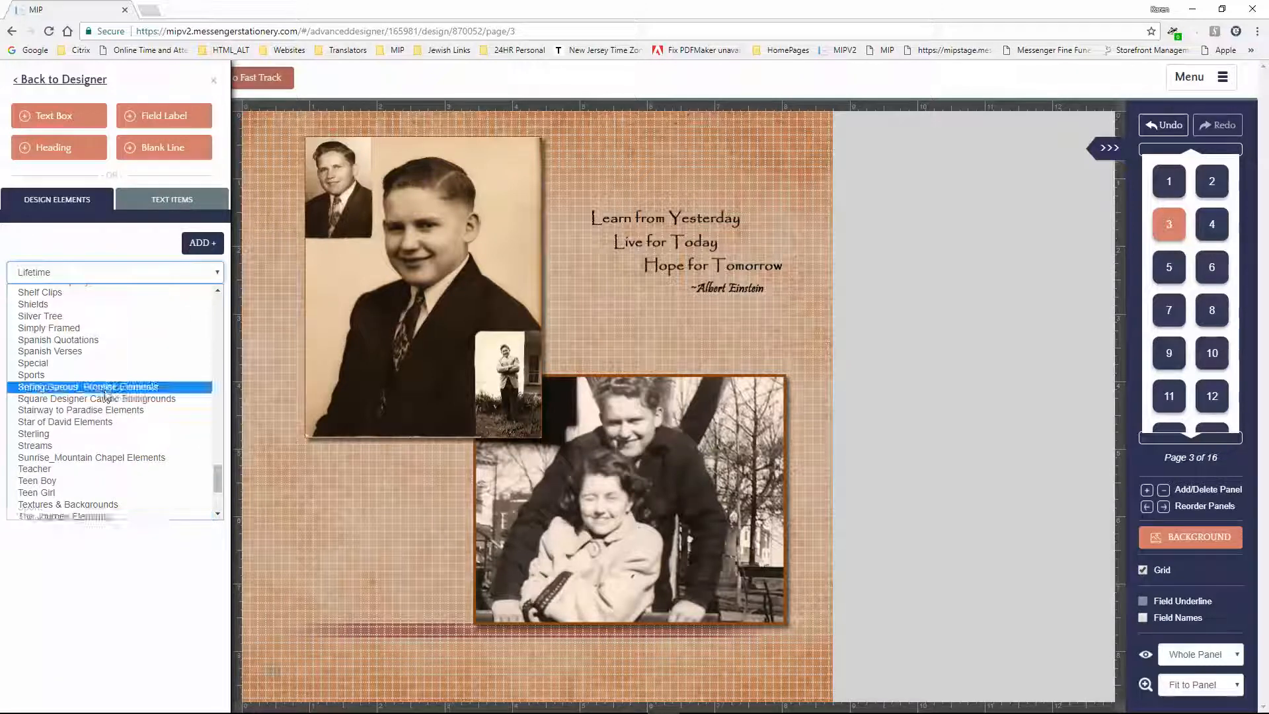
scroll(109, 371, "up", 5)
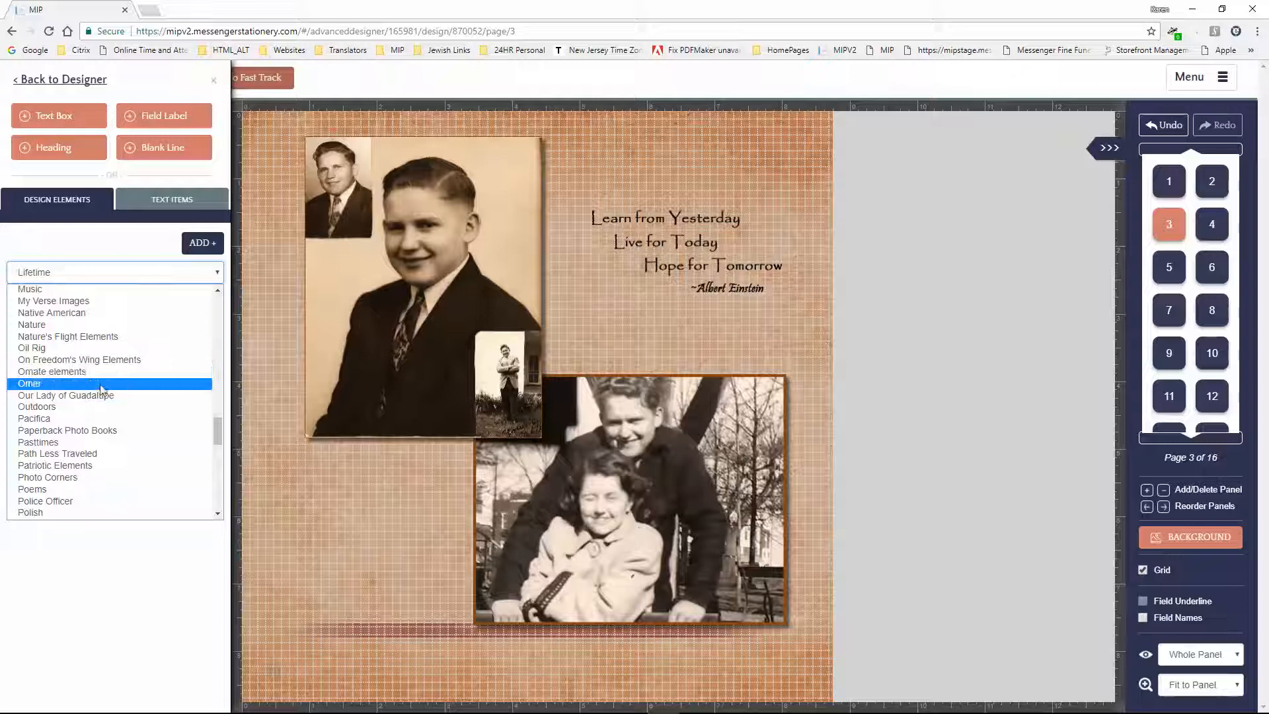
left_click(100, 407)
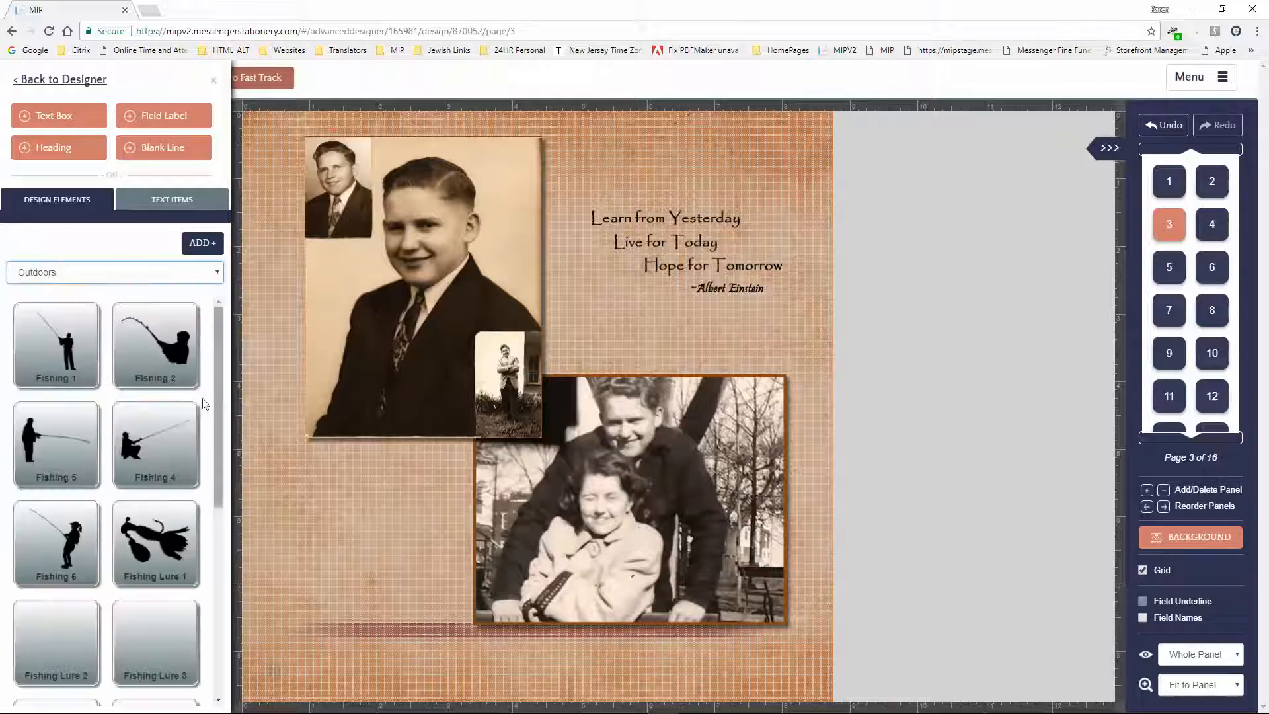
left_click_drag(217, 395, 218, 622)
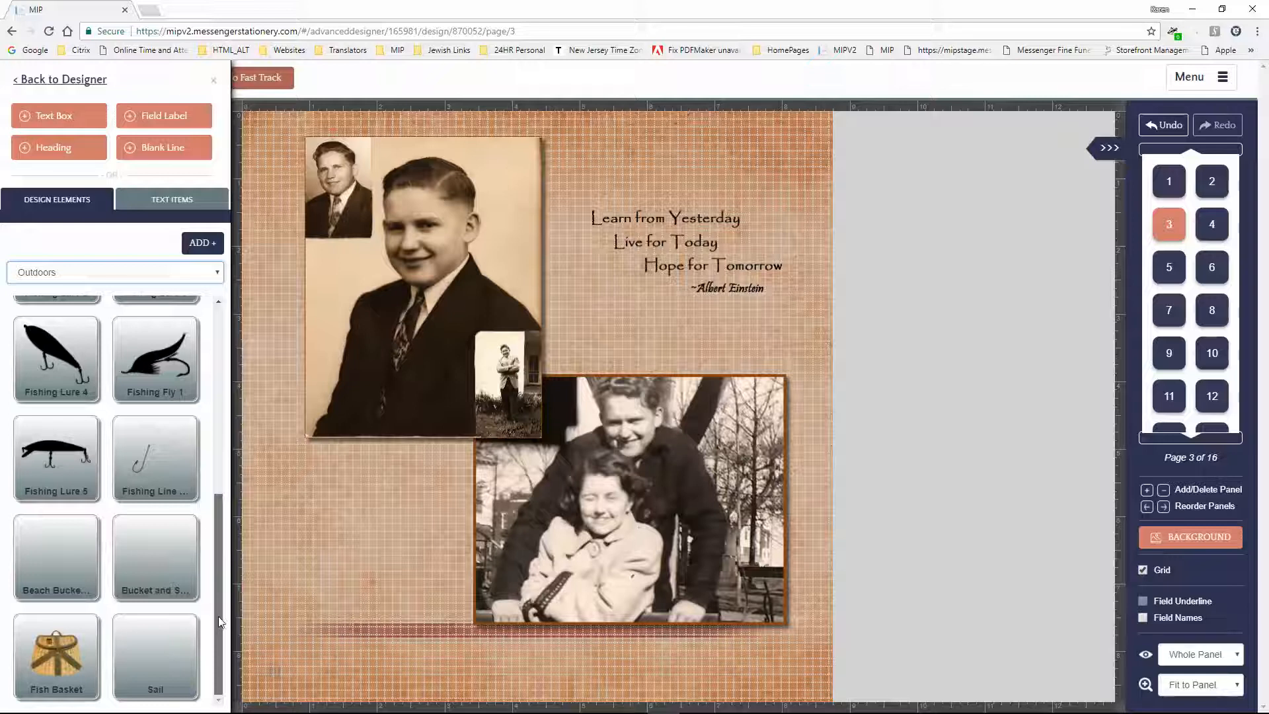
Go to page 4 and select the full-page family group photo.
left_click(1203, 235)
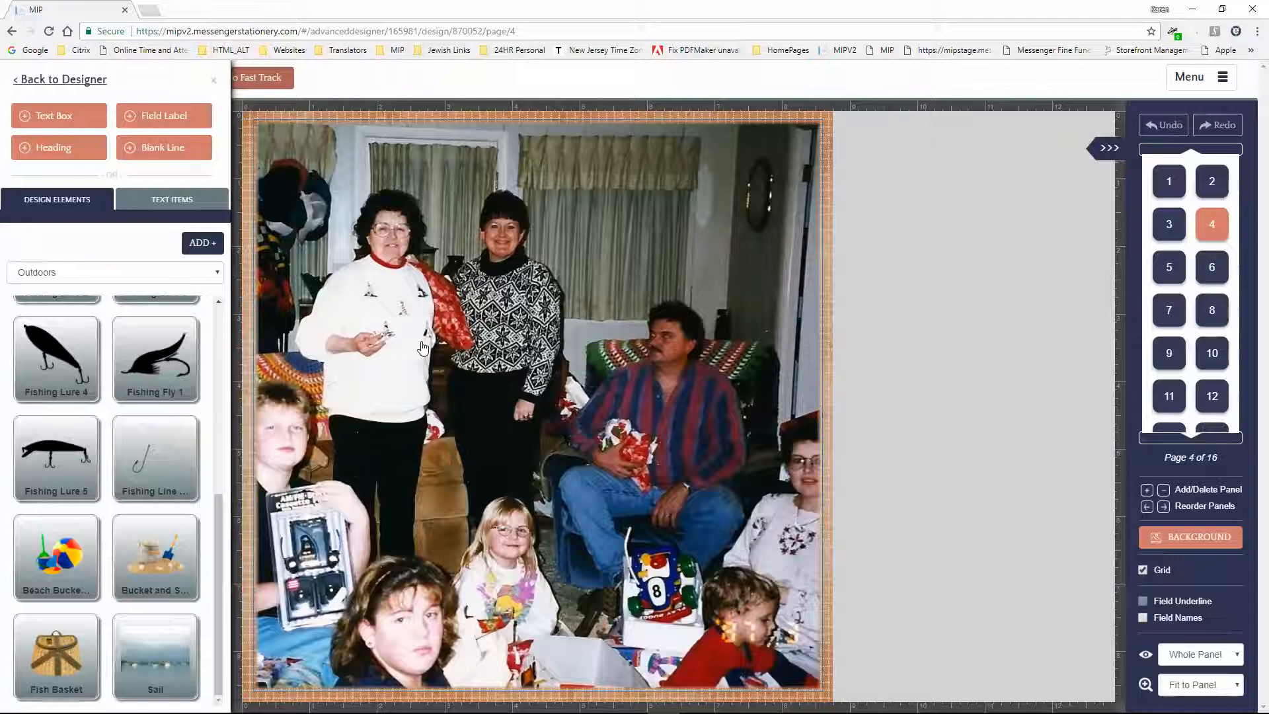
left_click(761, 146)
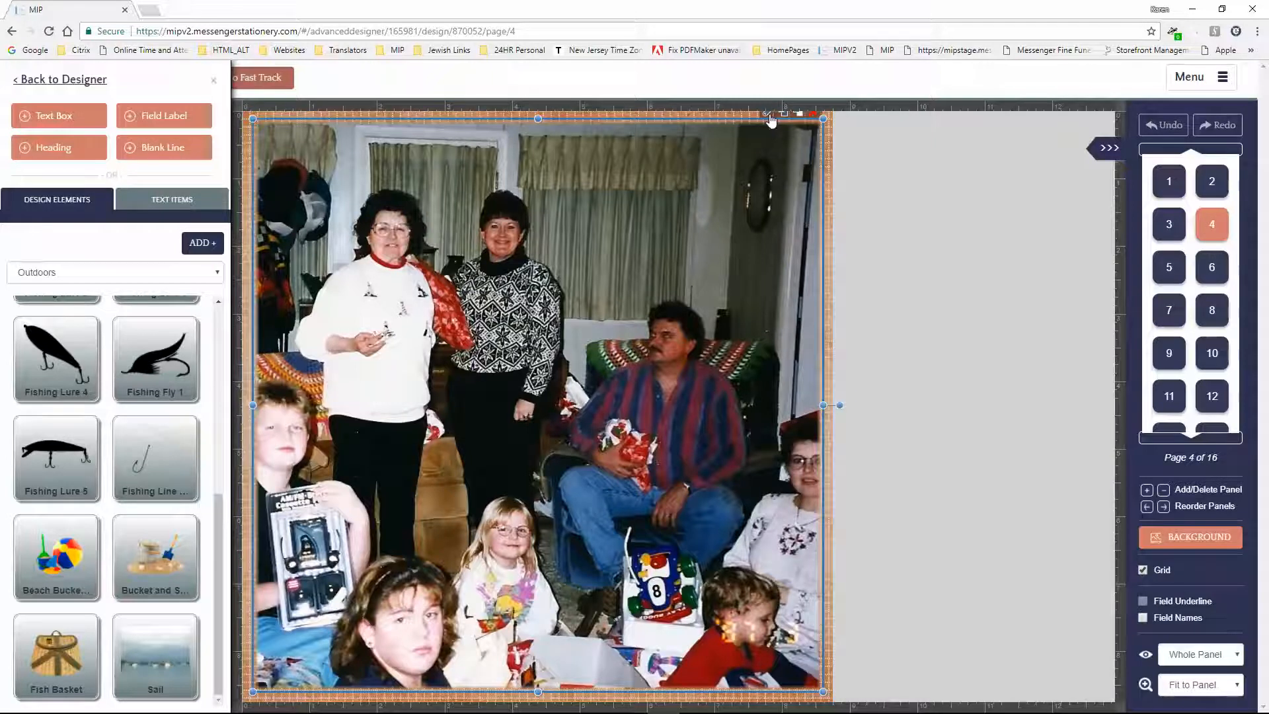
left_click(768, 115)
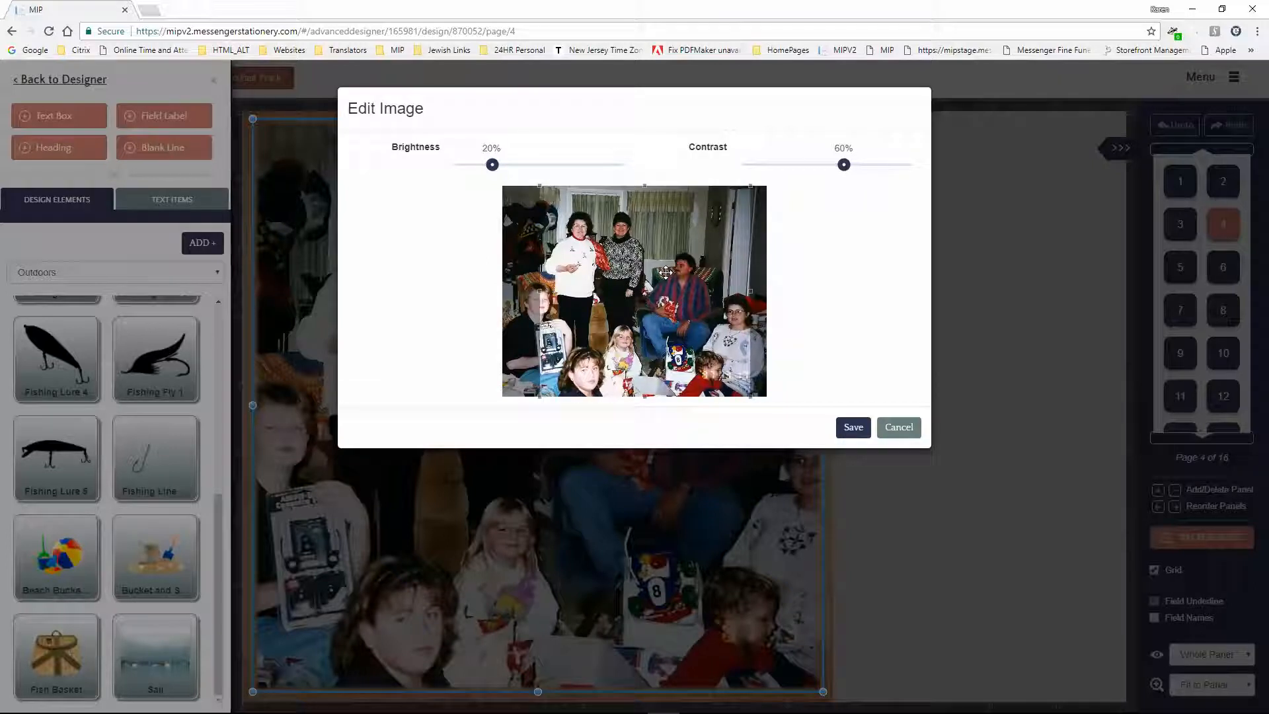
left_click_drag(666, 272, 659, 274)
left_click(895, 429)
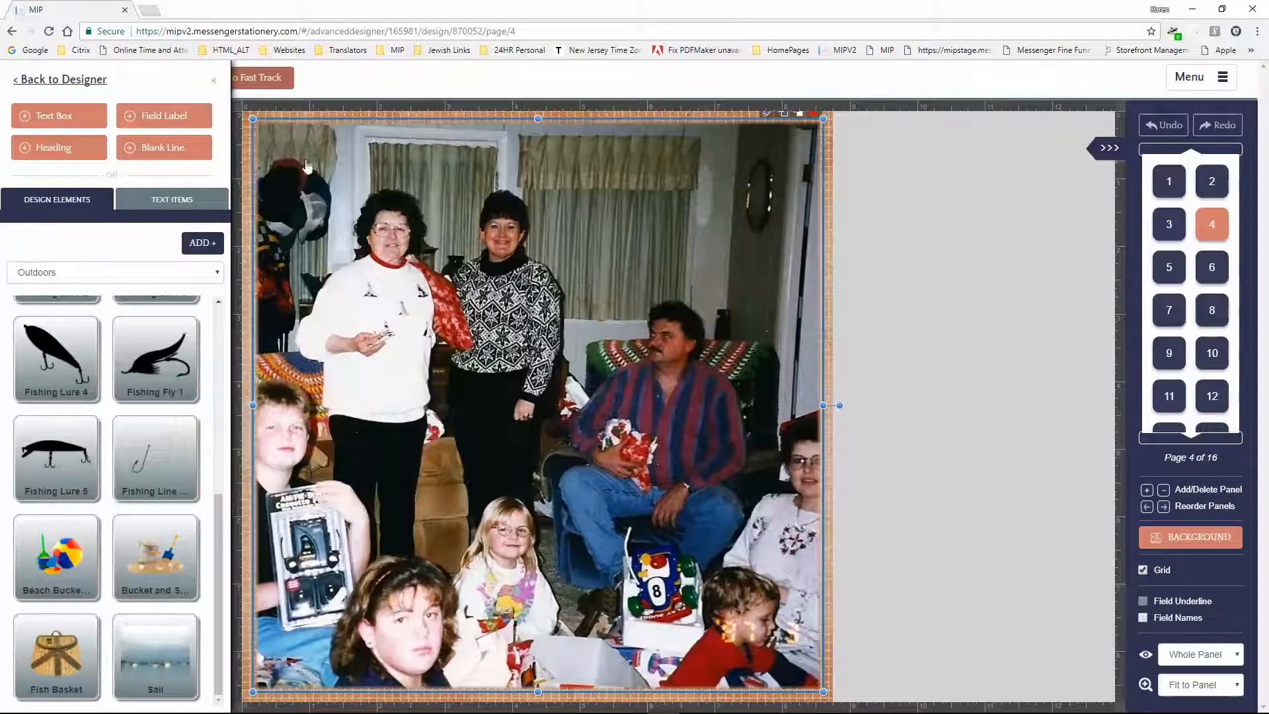
Lower the upper edge of the family photo to give it a landscape shape, and move it up to the page's vertical centre.
left_click_drag(538, 119, 545, 267)
left_click_drag(527, 450, 525, 378)
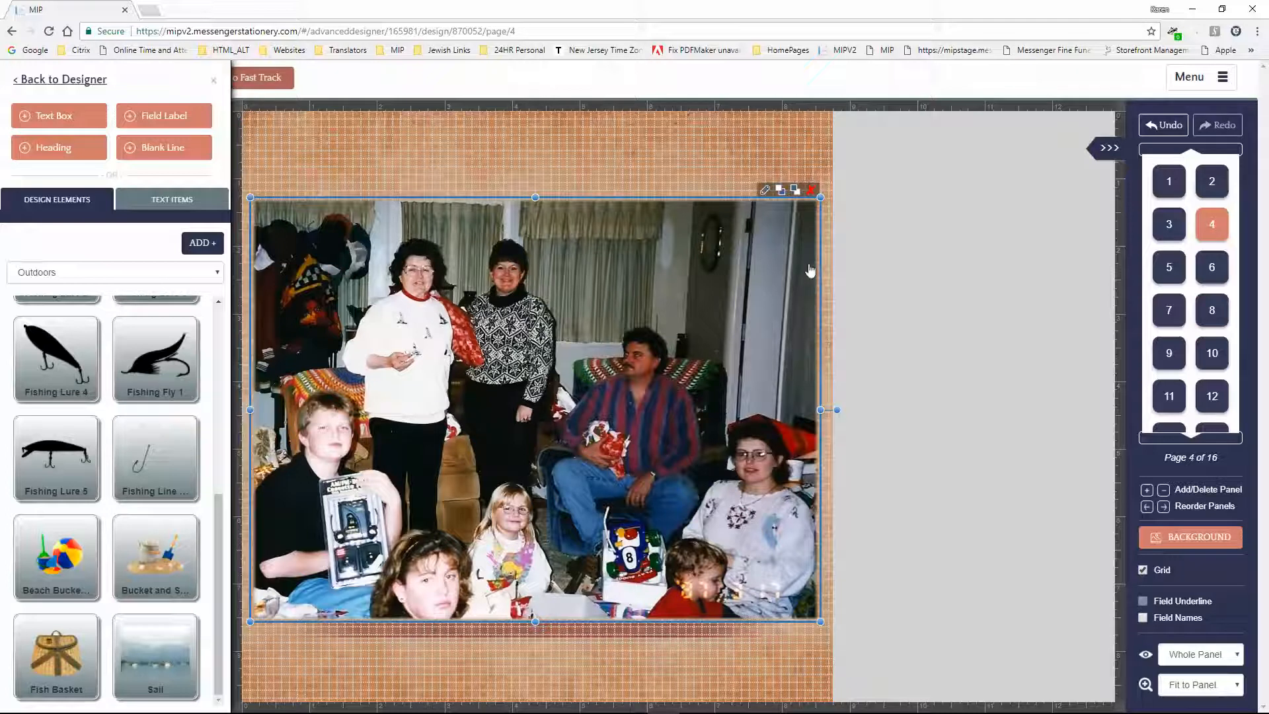
Remove the soft edges of the family photo by setting its Amount of Feather to 0.
left_click(80, 82)
left_click(67, 356)
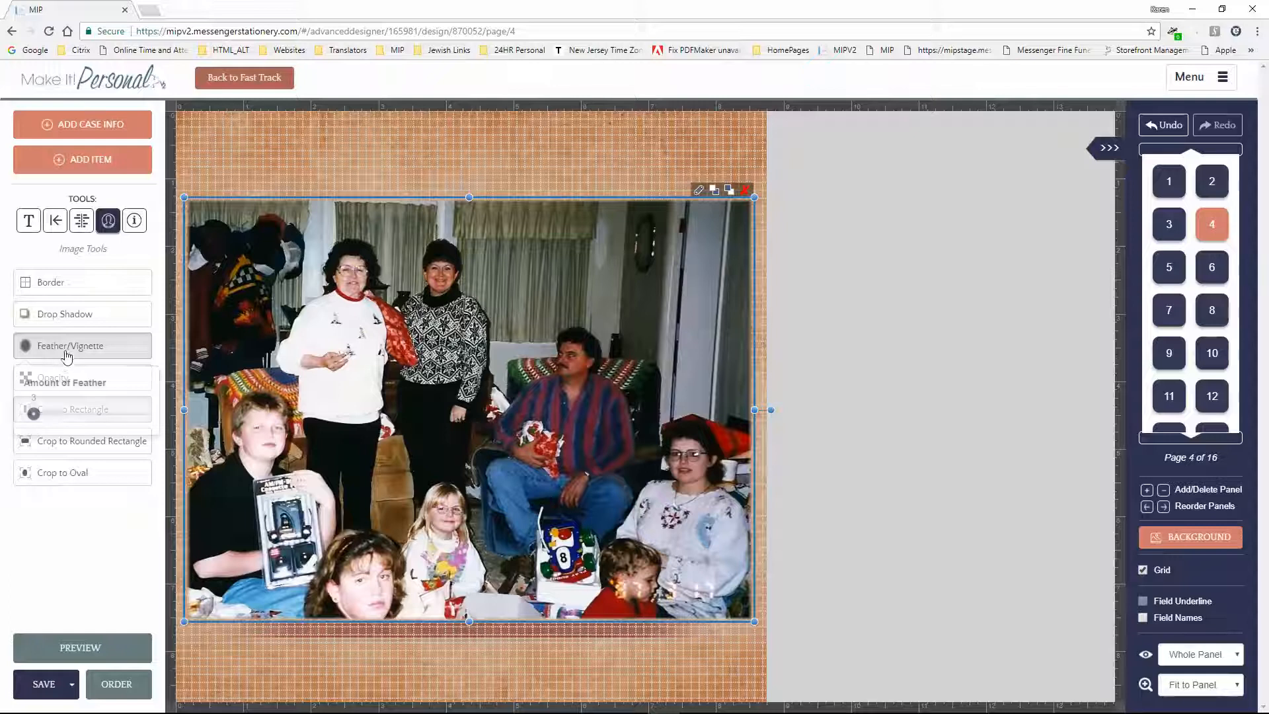
left_click_drag(34, 414, 7, 427)
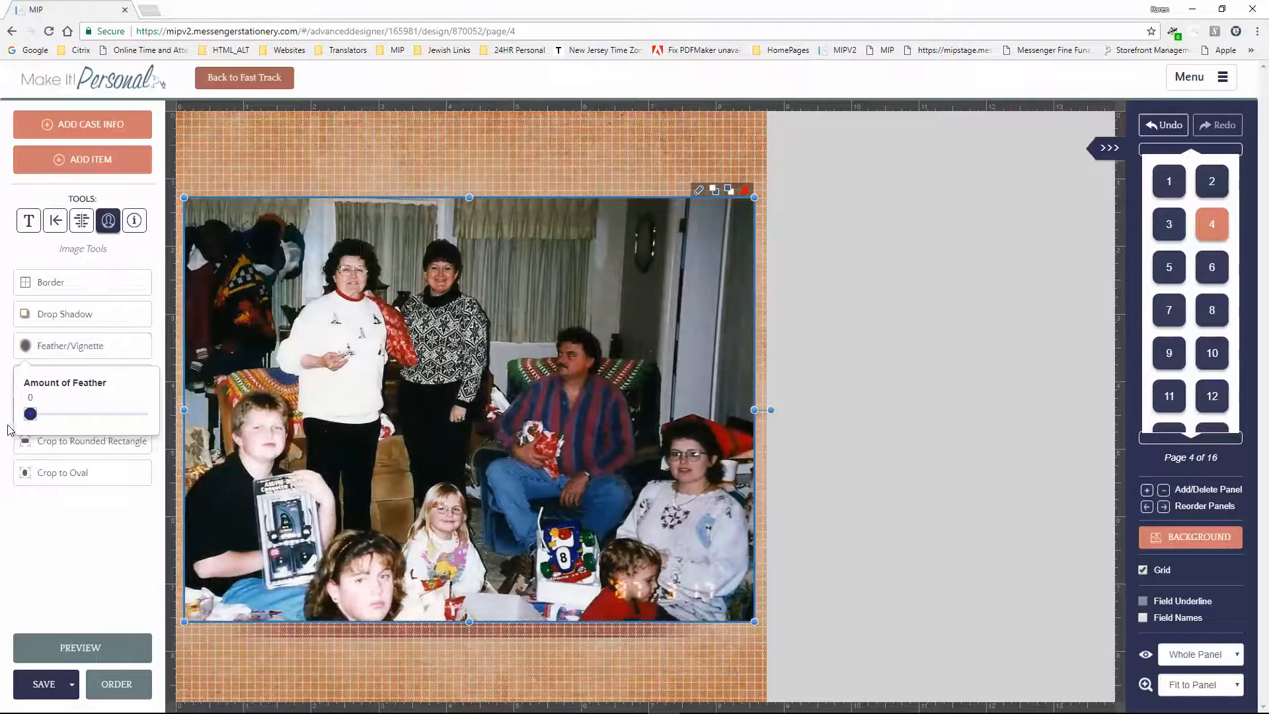
left_click(480, 607)
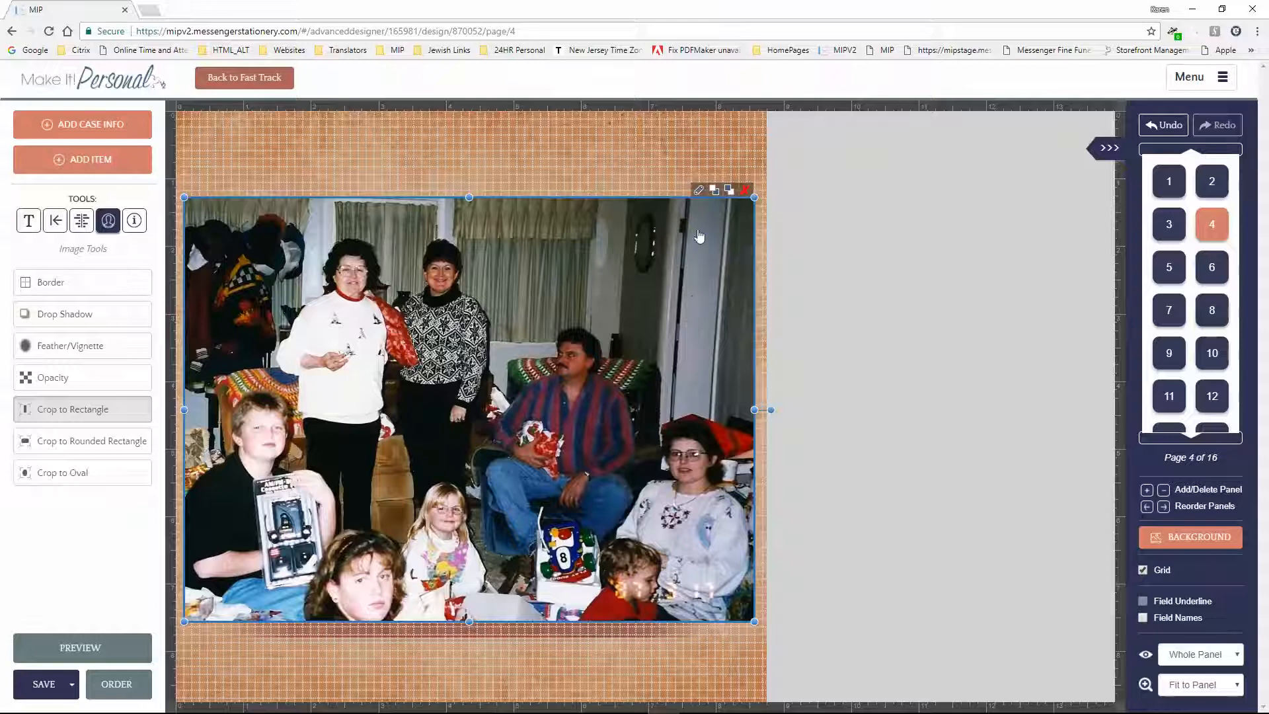
Shift the family photo's crop area down to the image's lower edge, save the crop, and nudge the photo slightly up on page 4.
left_click(698, 193)
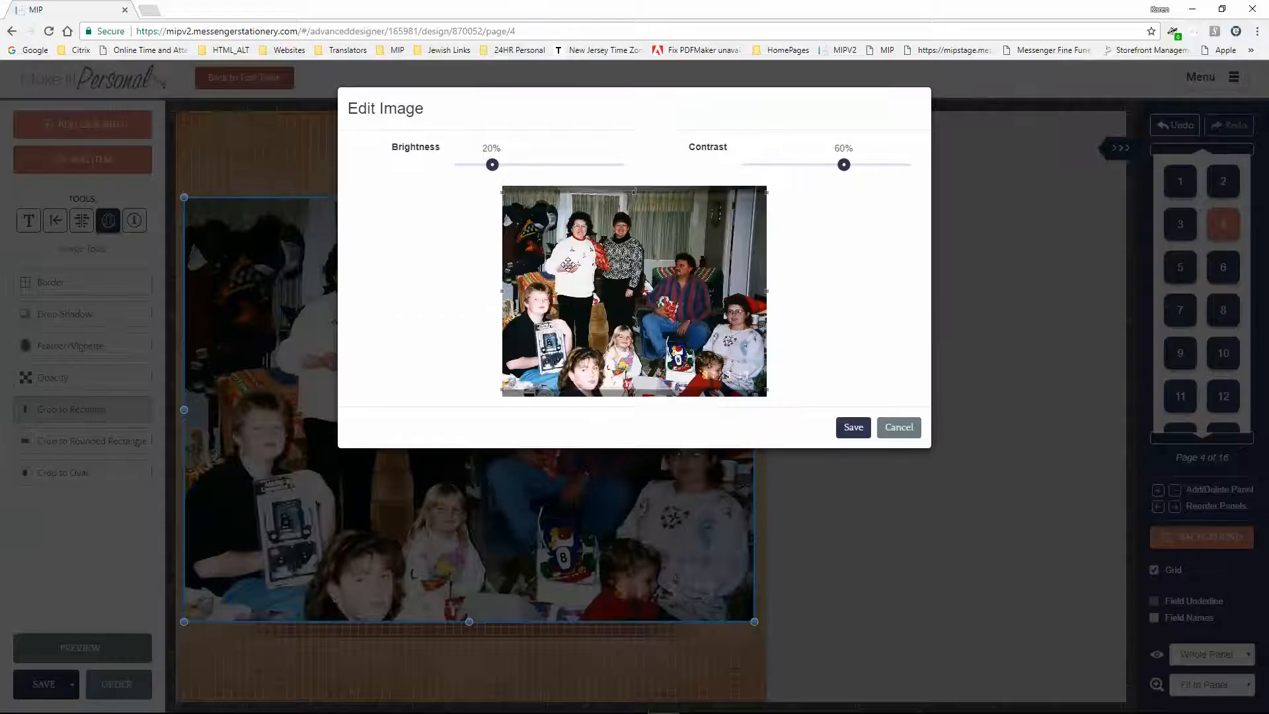
left_click_drag(561, 264, 561, 272)
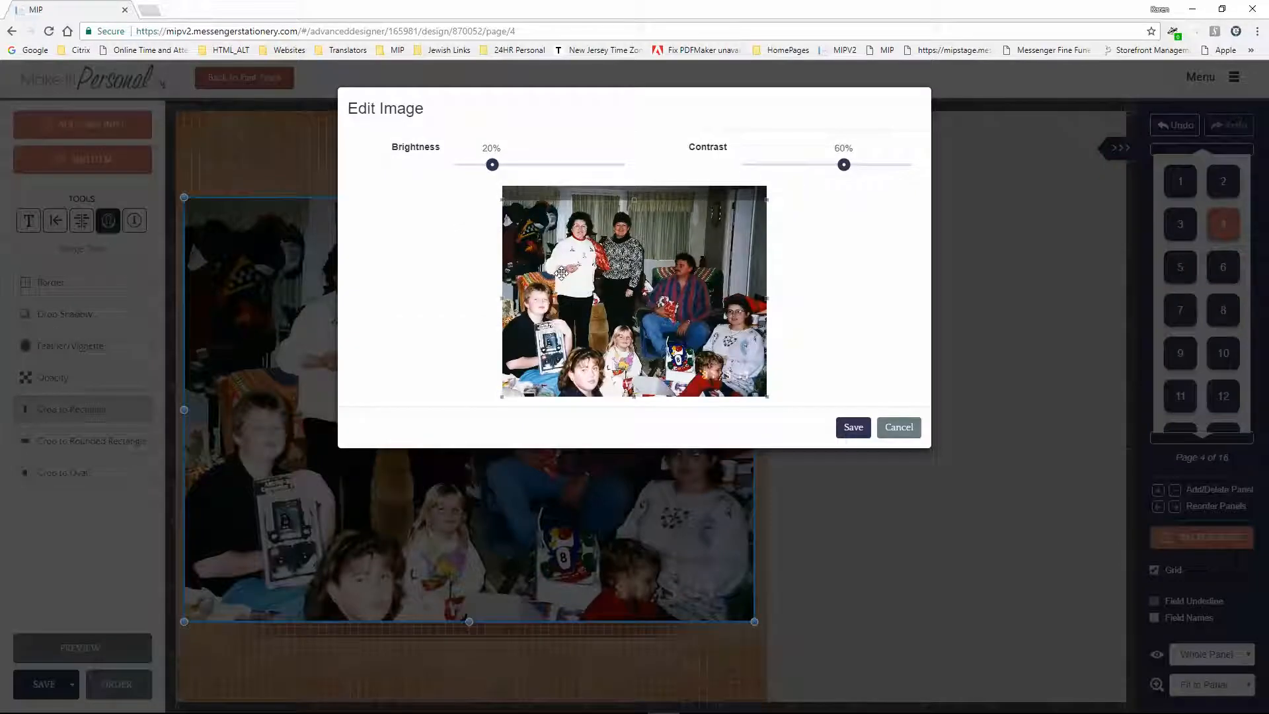
left_click(854, 427)
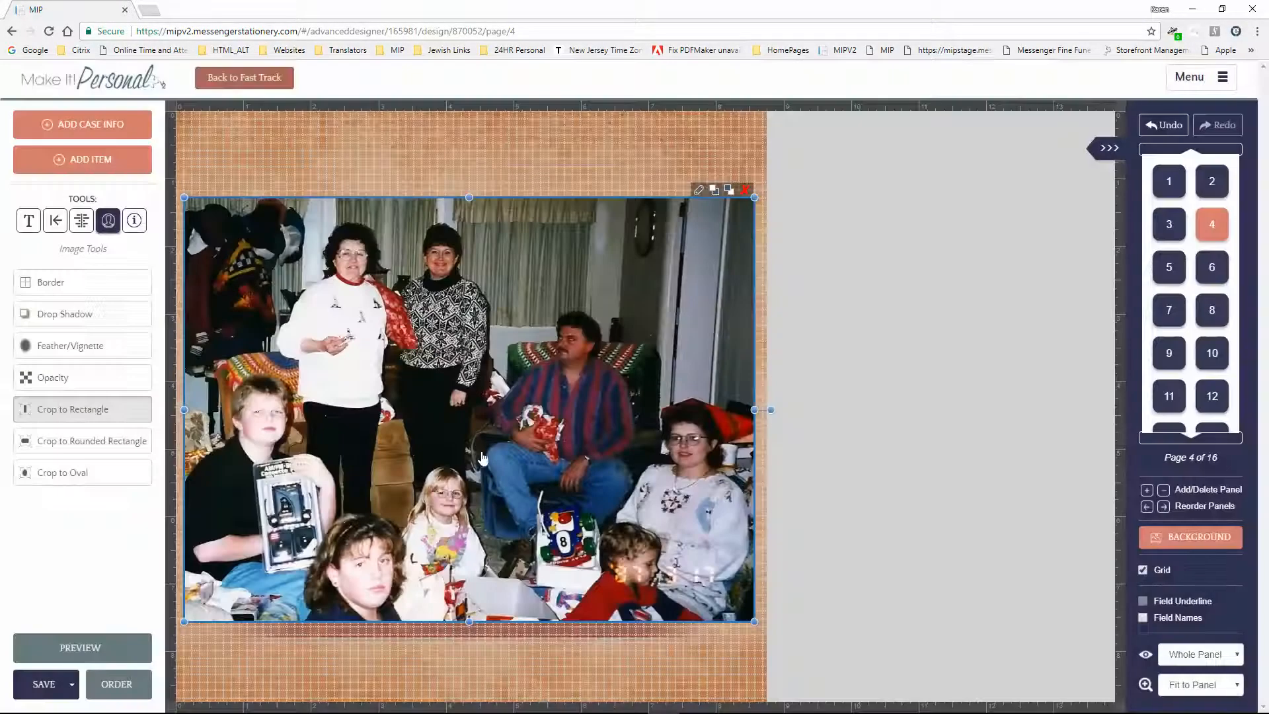
left_click_drag(482, 444, 480, 436)
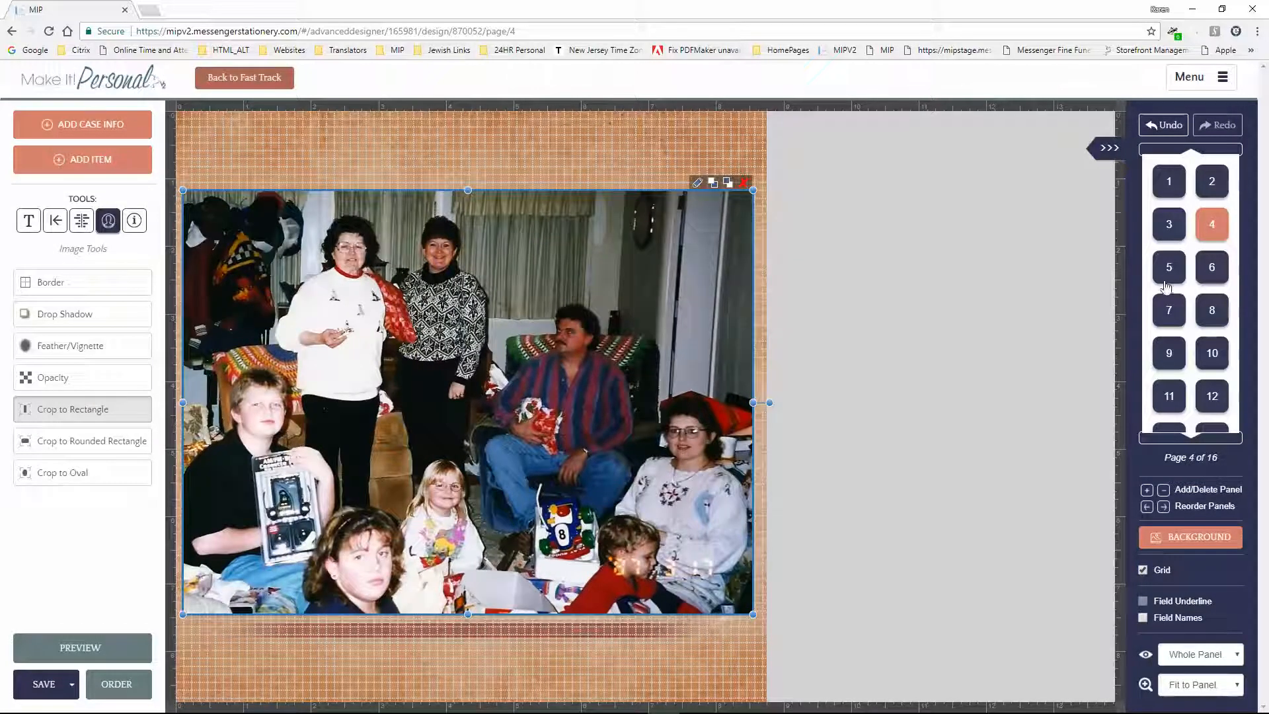
left_click_drag(456, 381, 460, 382)
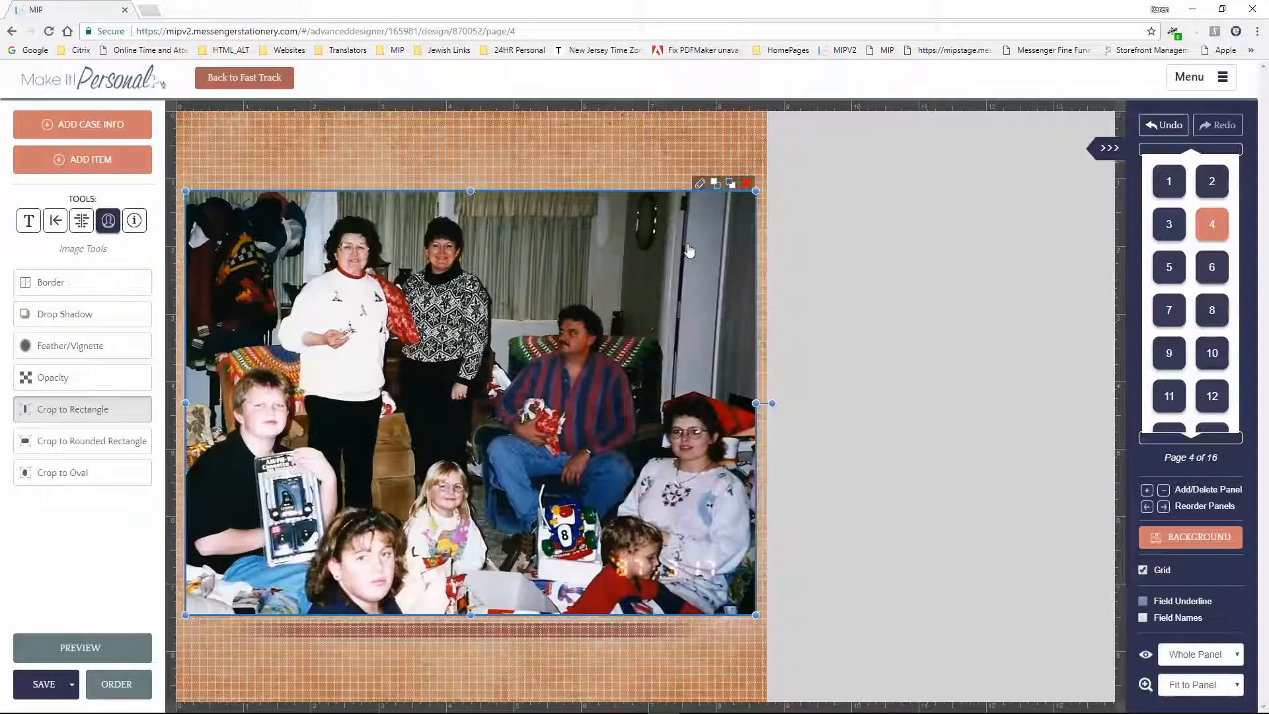
On page 5, move the "Share Good Times" text up, closer to the photo and clear of the red line below.
left_click(1171, 268)
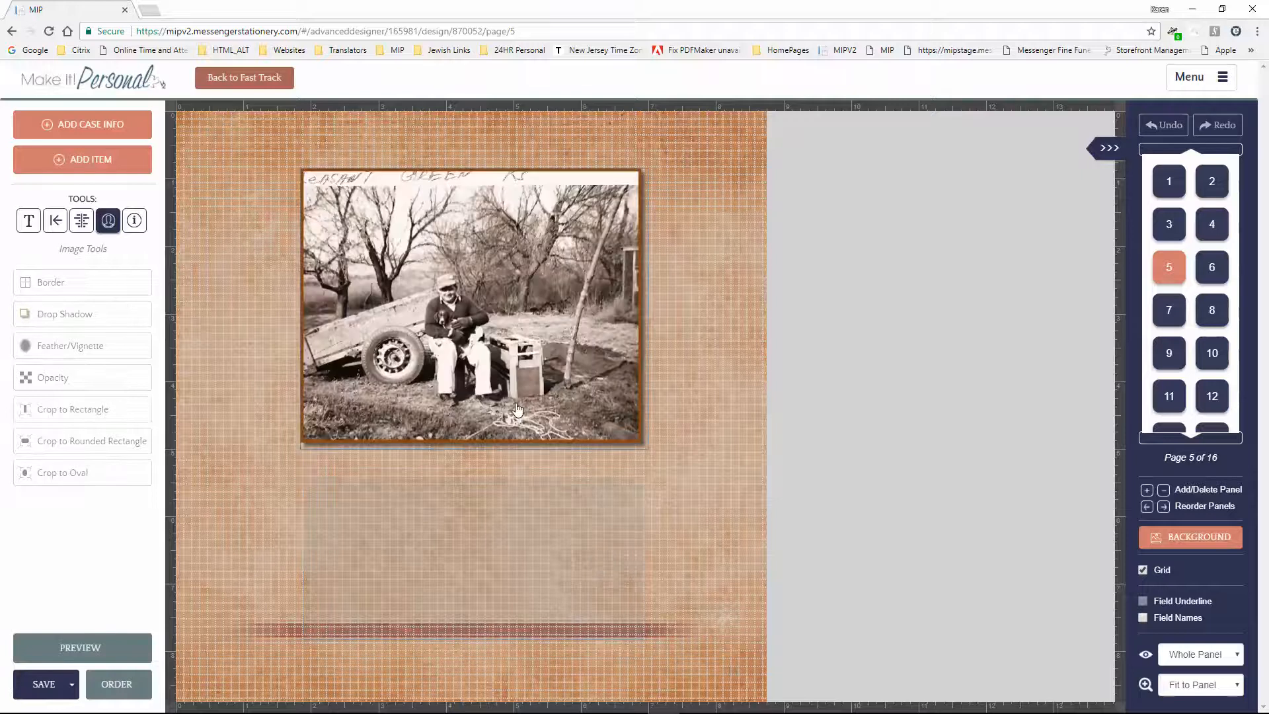
left_click(494, 558)
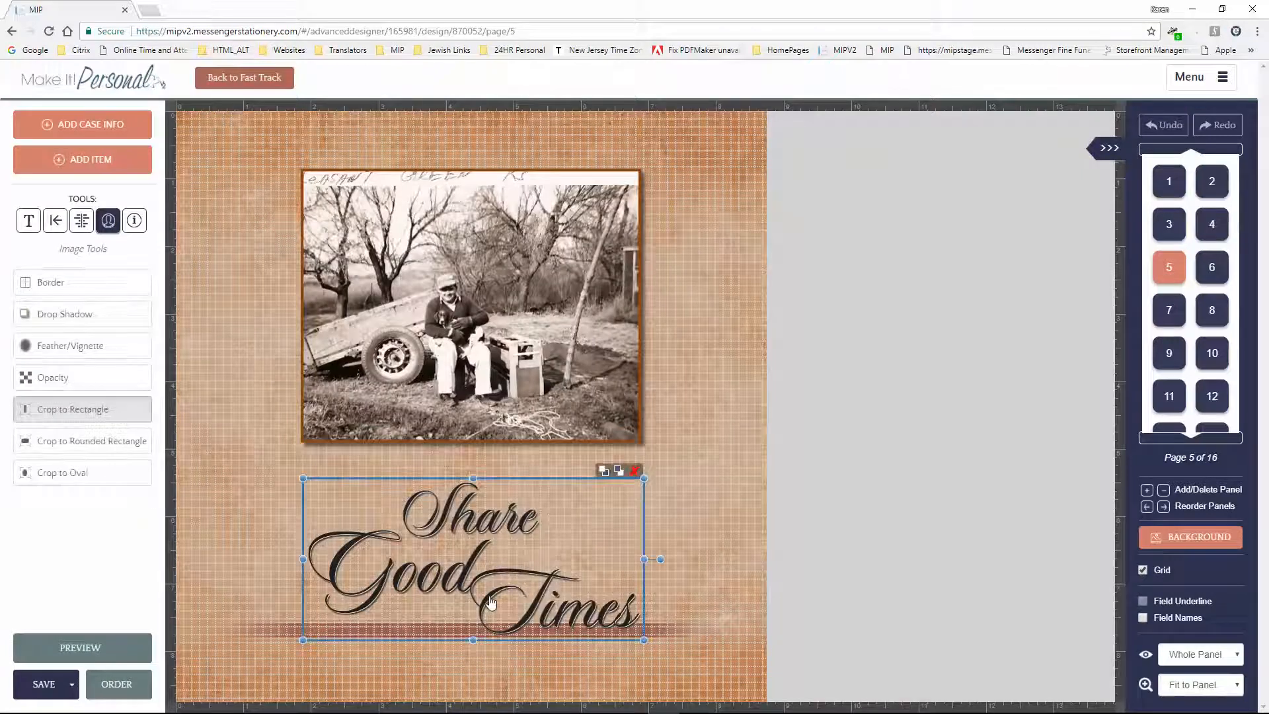
left_click_drag(503, 619, 504, 581)
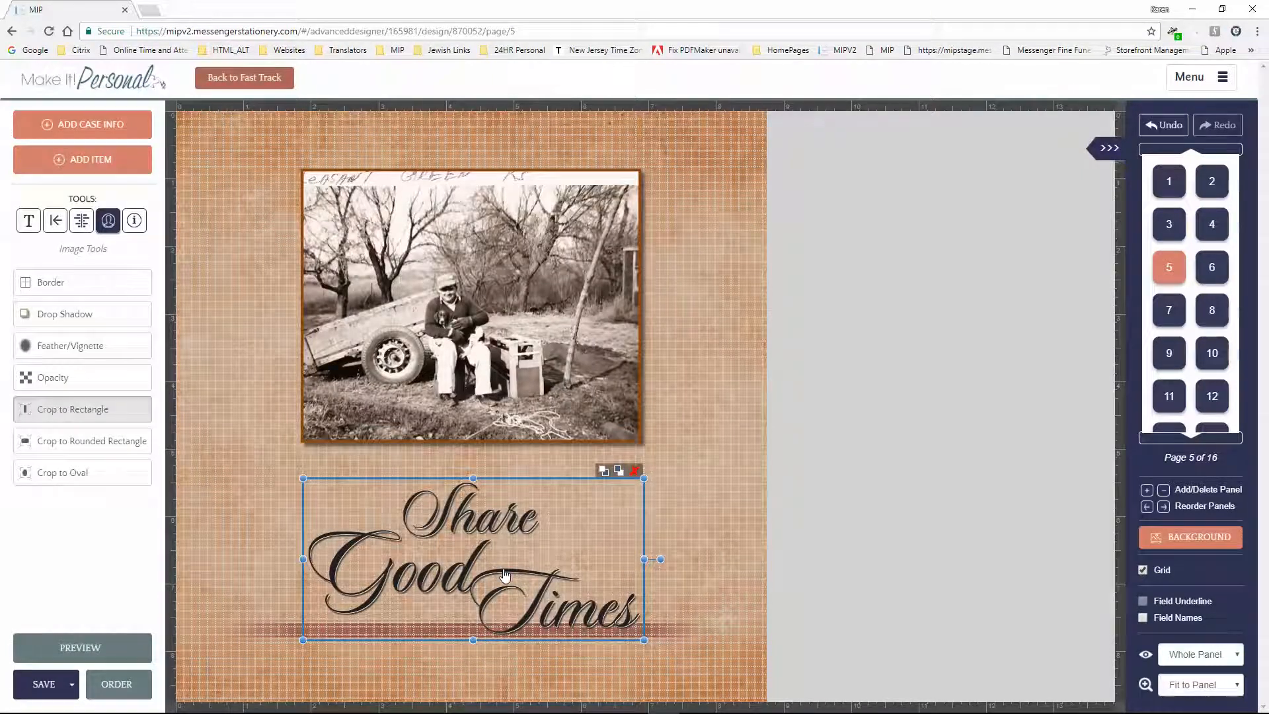
Recrop the page 5 photo to exclude the handwritten strip along its upper edge, align the crop with the image's left edge, and save.
left_click(476, 359)
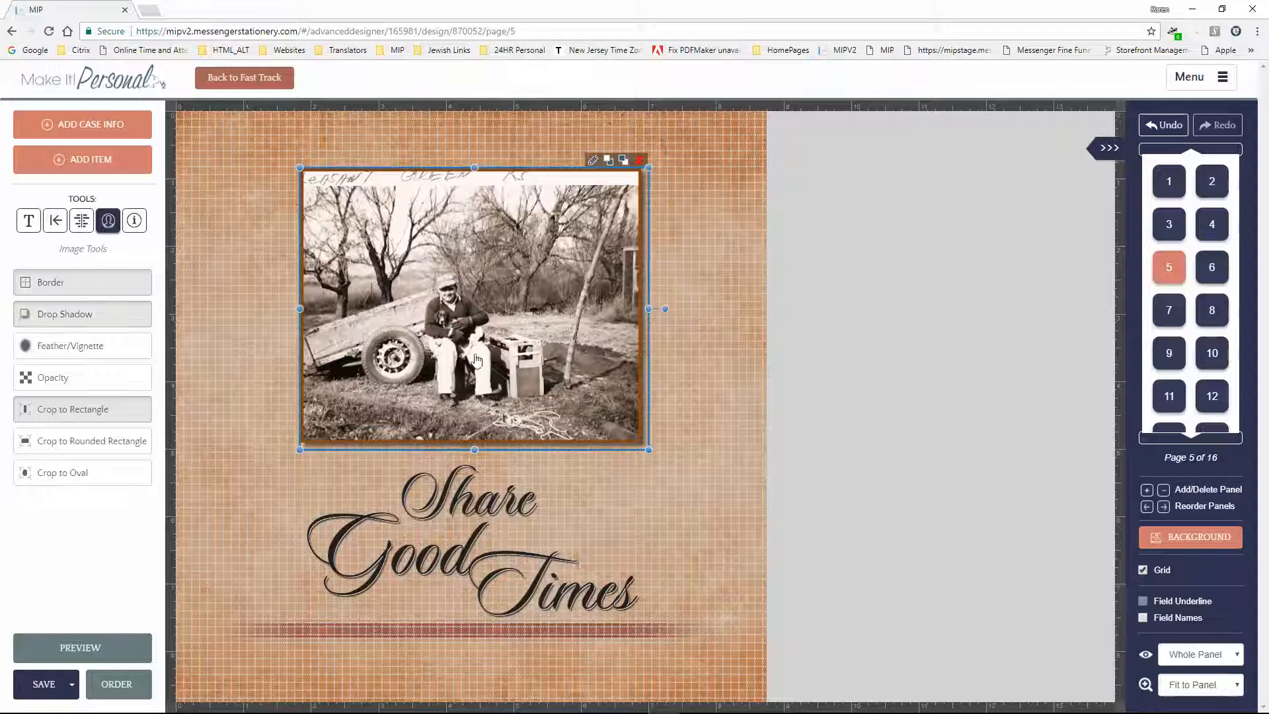
left_click(593, 162)
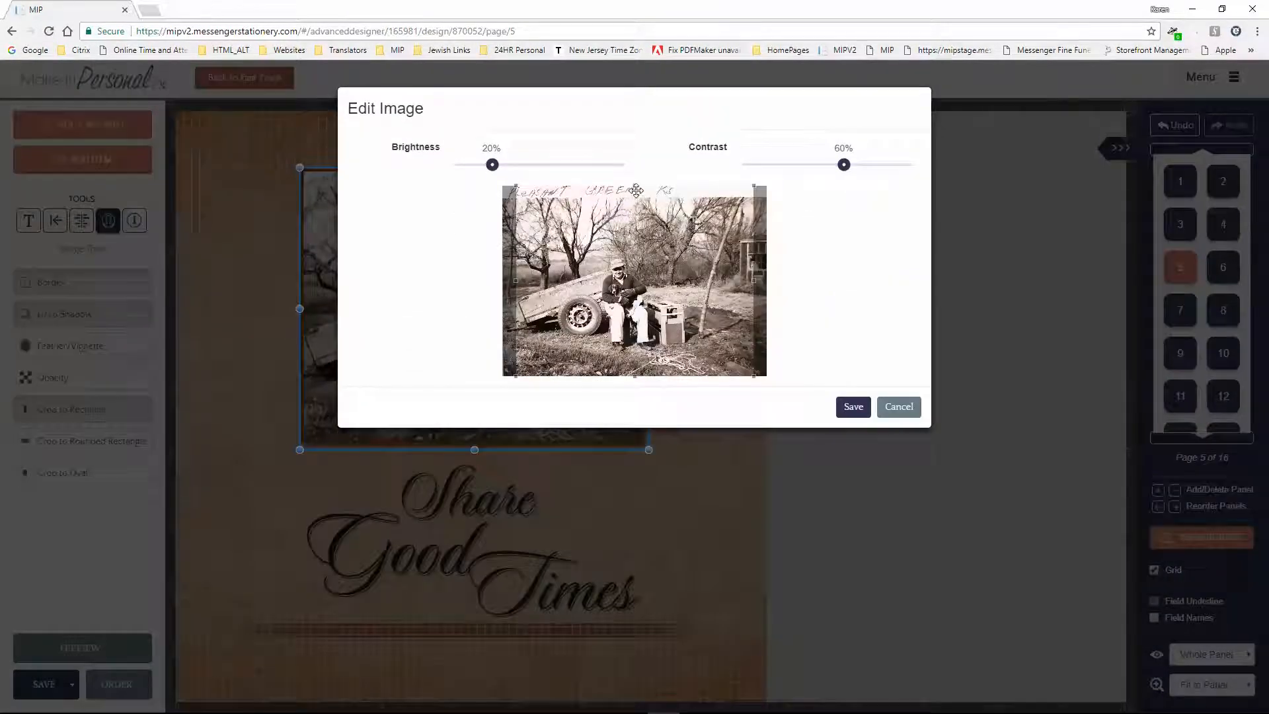
left_click_drag(635, 184, 636, 197)
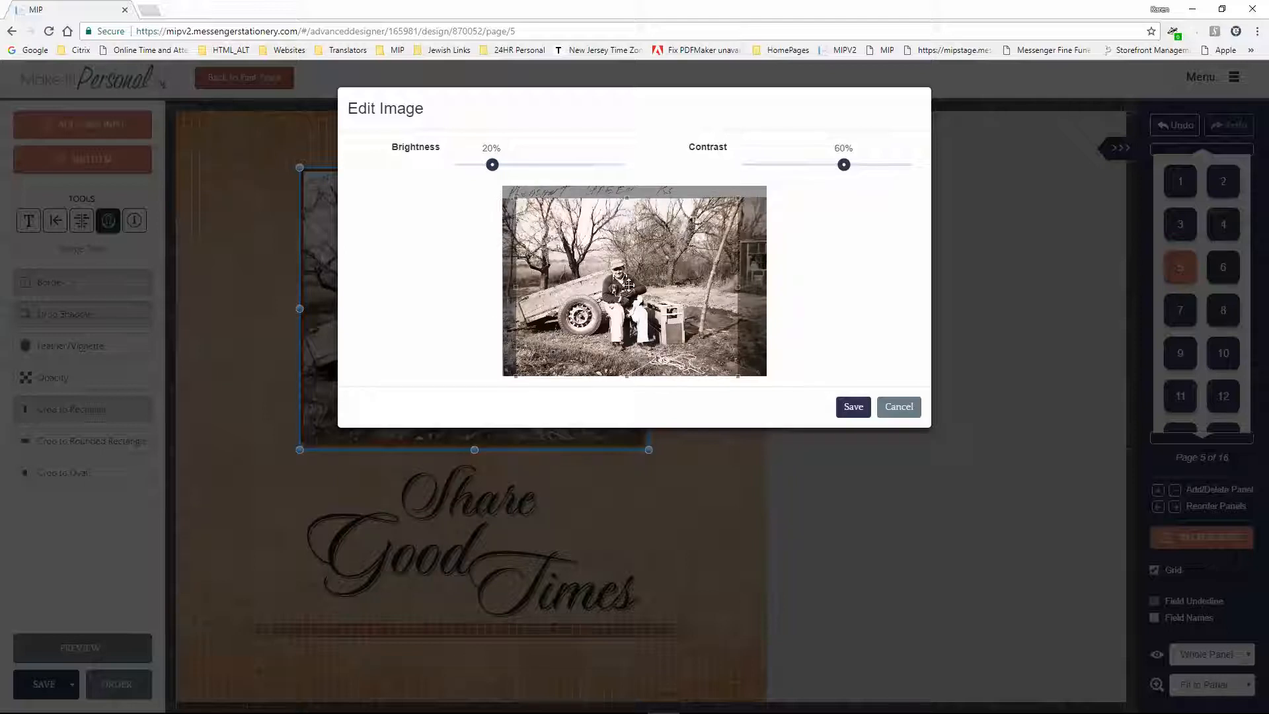
left_click_drag(629, 285, 612, 285)
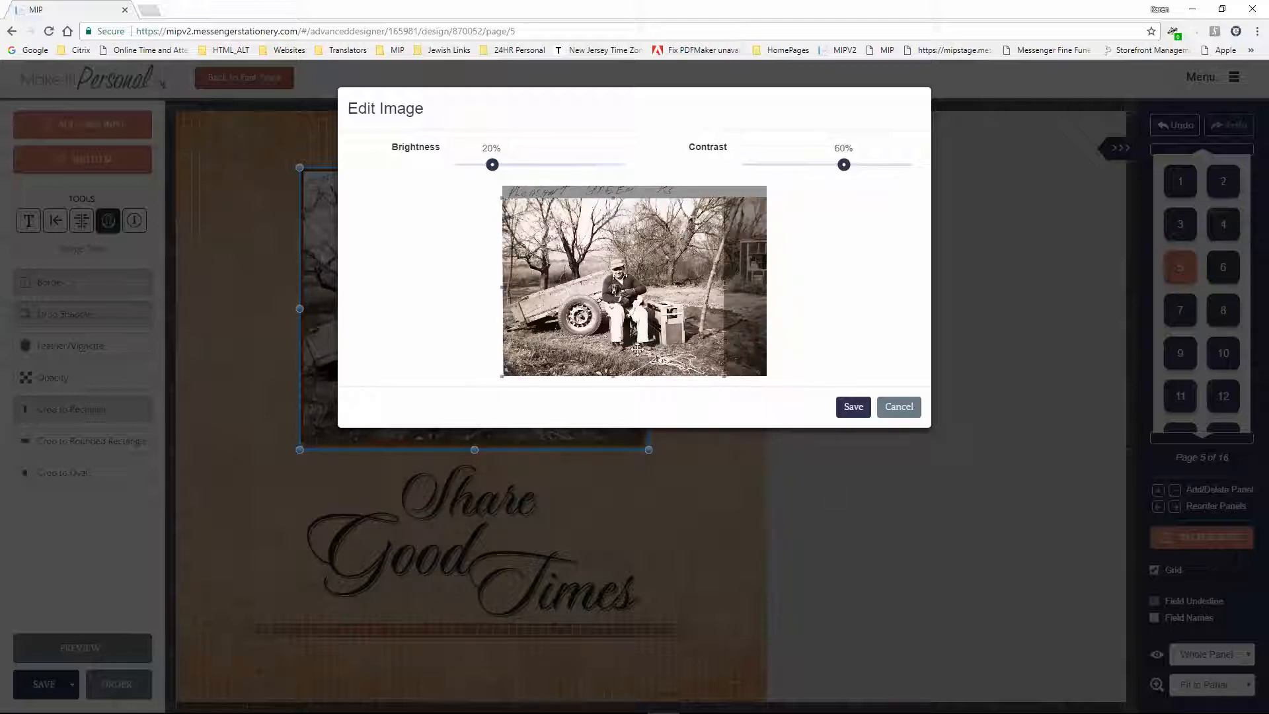
left_click(853, 407)
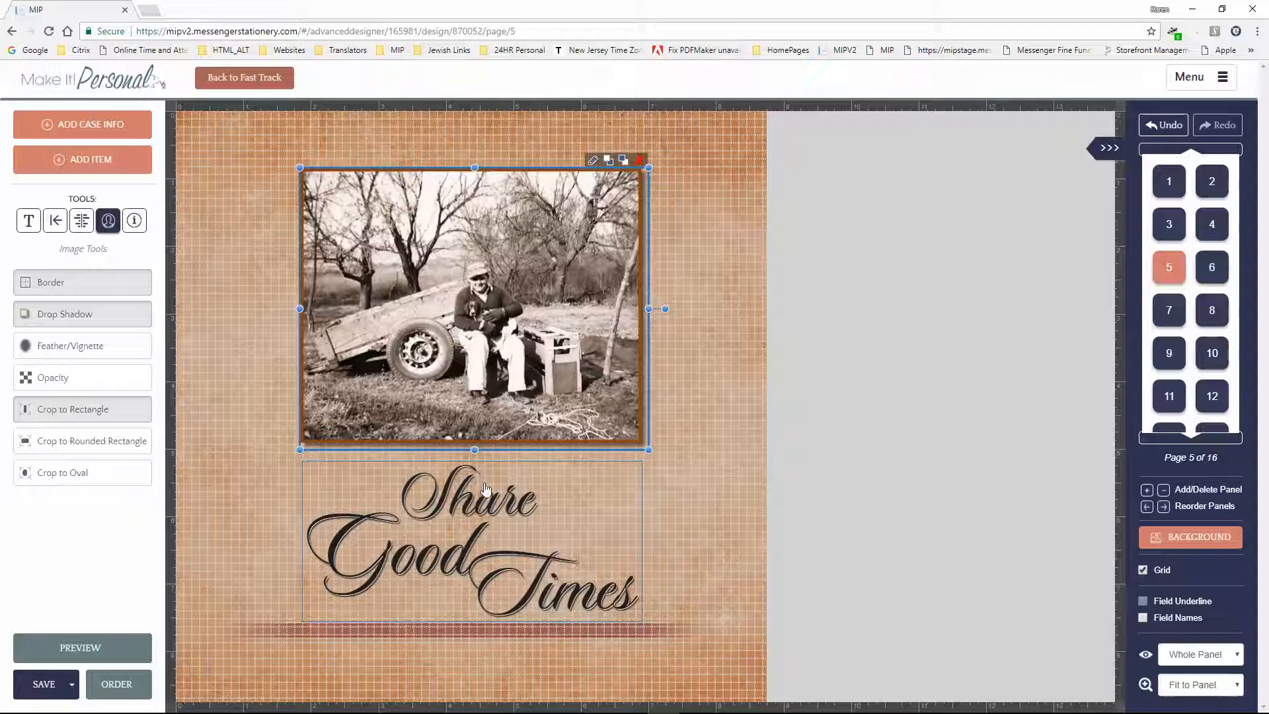
On page 6, nudge the portrait slightly down, trim its crop just below the image's upper edge, and save.
left_click(1210, 271)
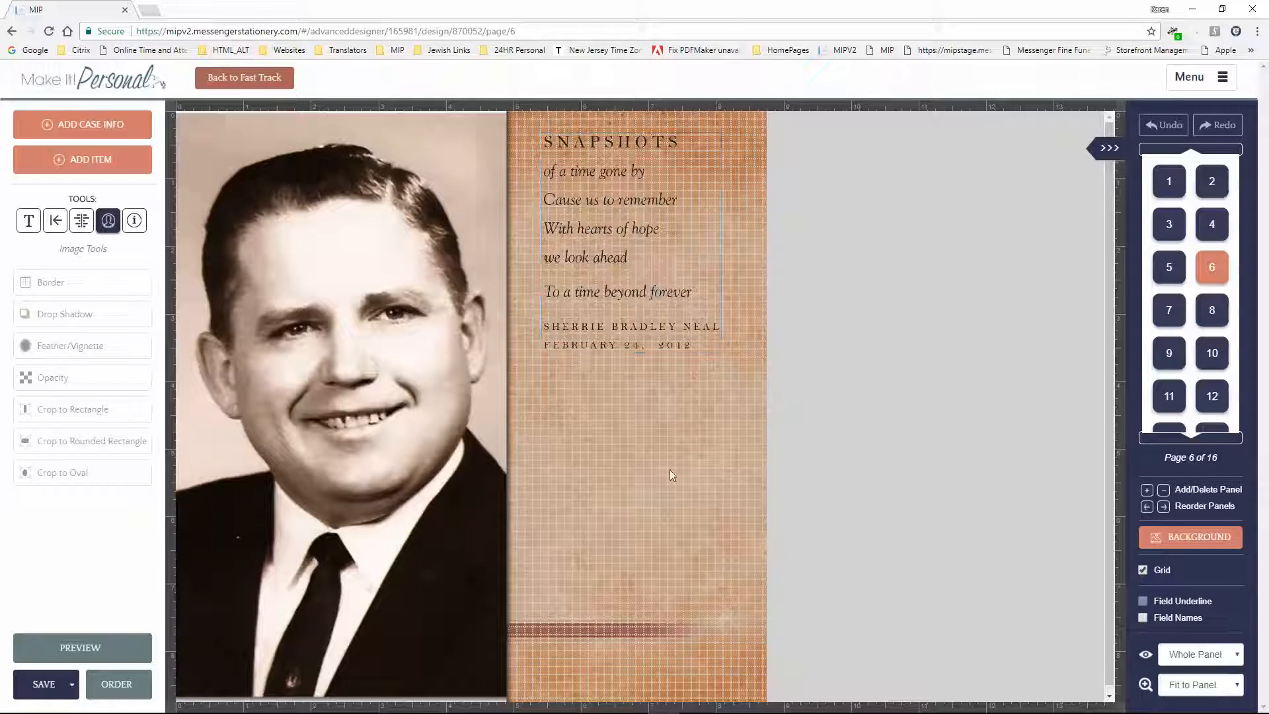
left_click(462, 246)
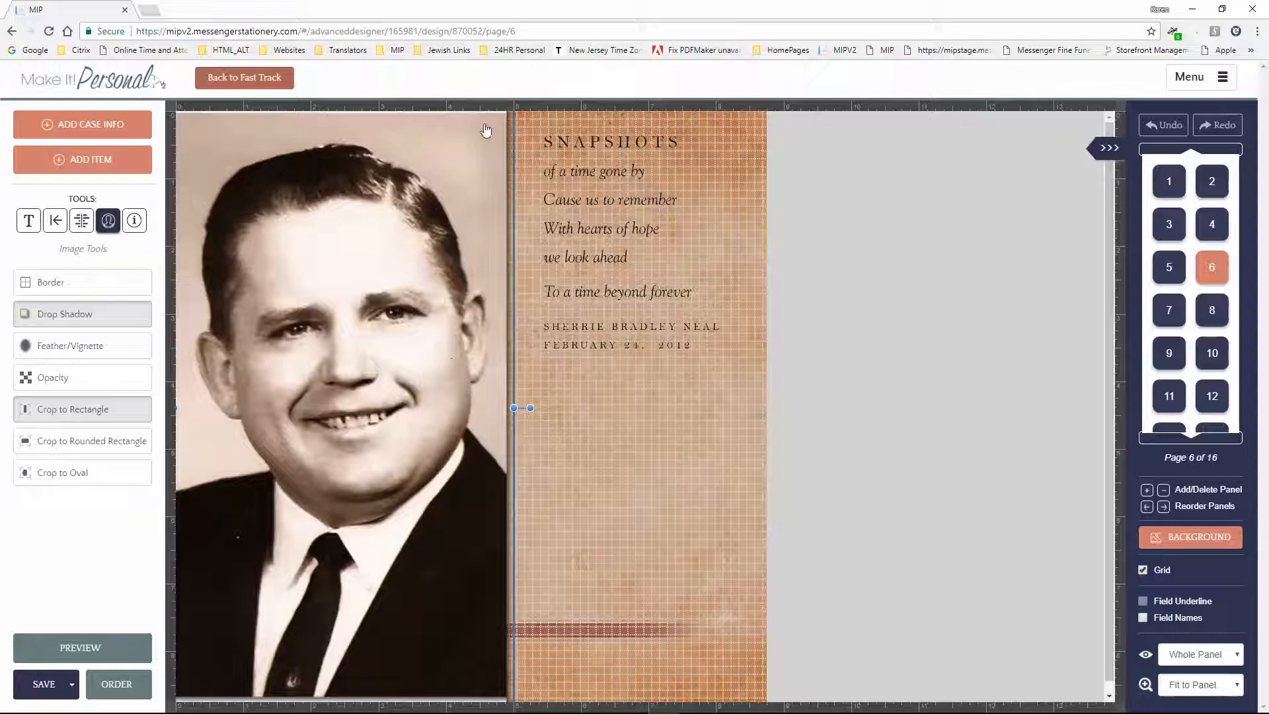
left_click_drag(472, 149, 476, 161)
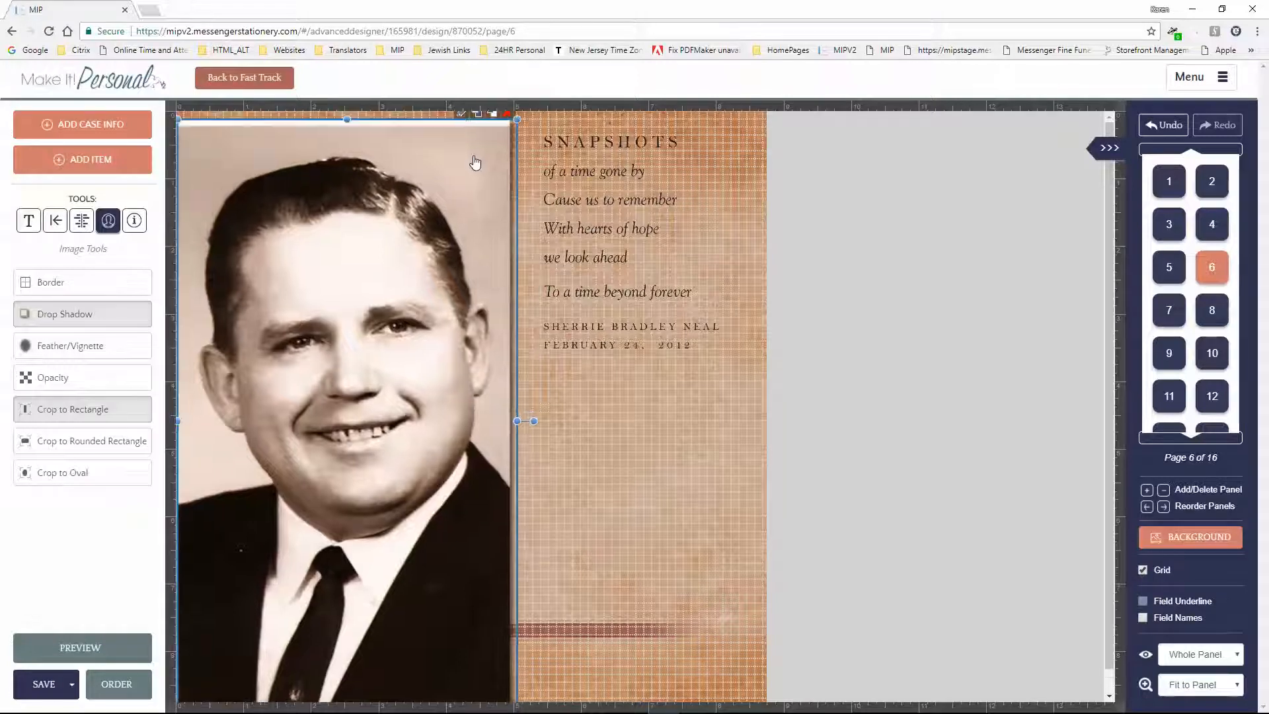
left_click(461, 116)
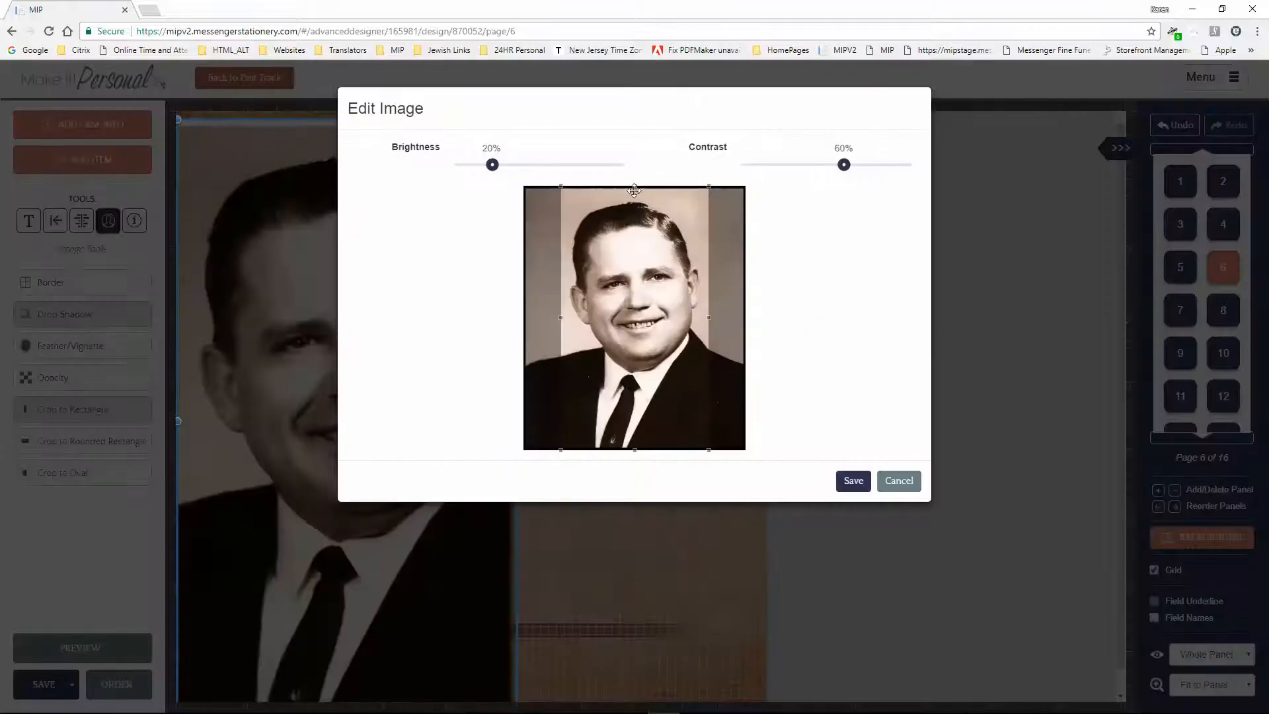
left_click_drag(635, 187, 638, 190)
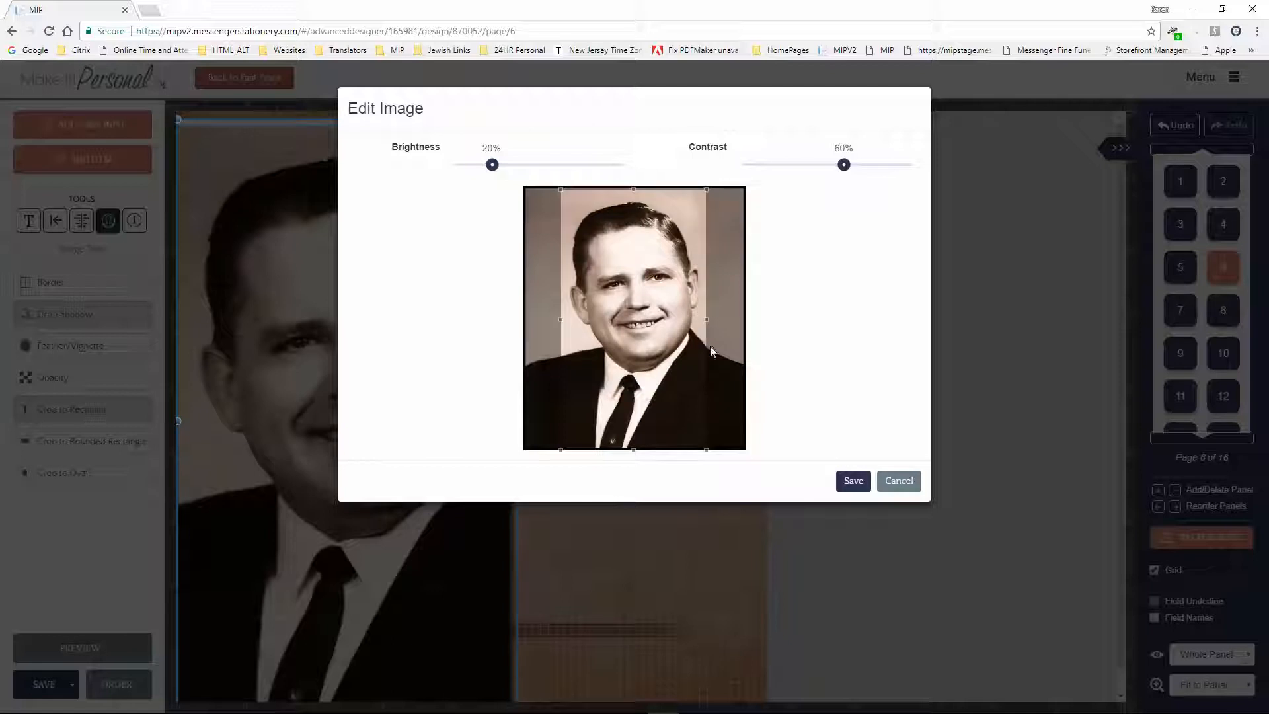
left_click(853, 482)
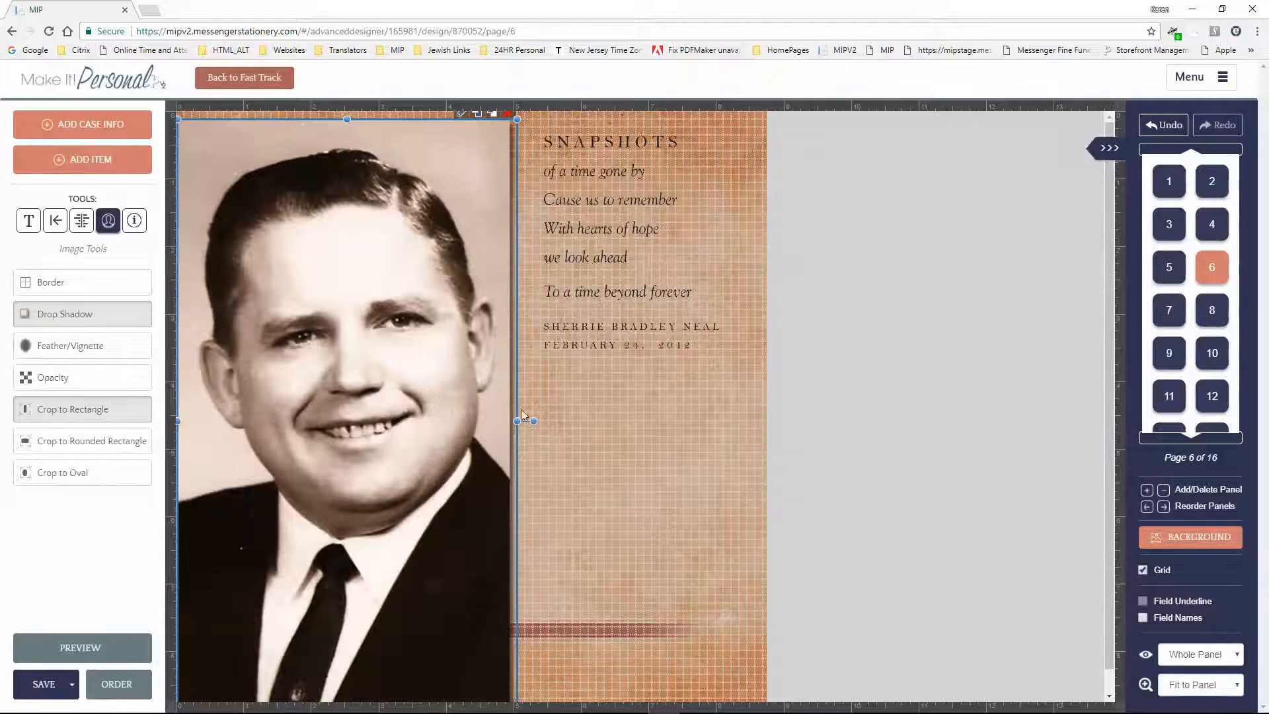
Shorten and widen the page 6 portrait's frame, expand its crop to nearly the whole image including both shoulders, and save.
left_click_drag(517, 116, 487, 196)
left_click_drag(486, 464, 573, 461)
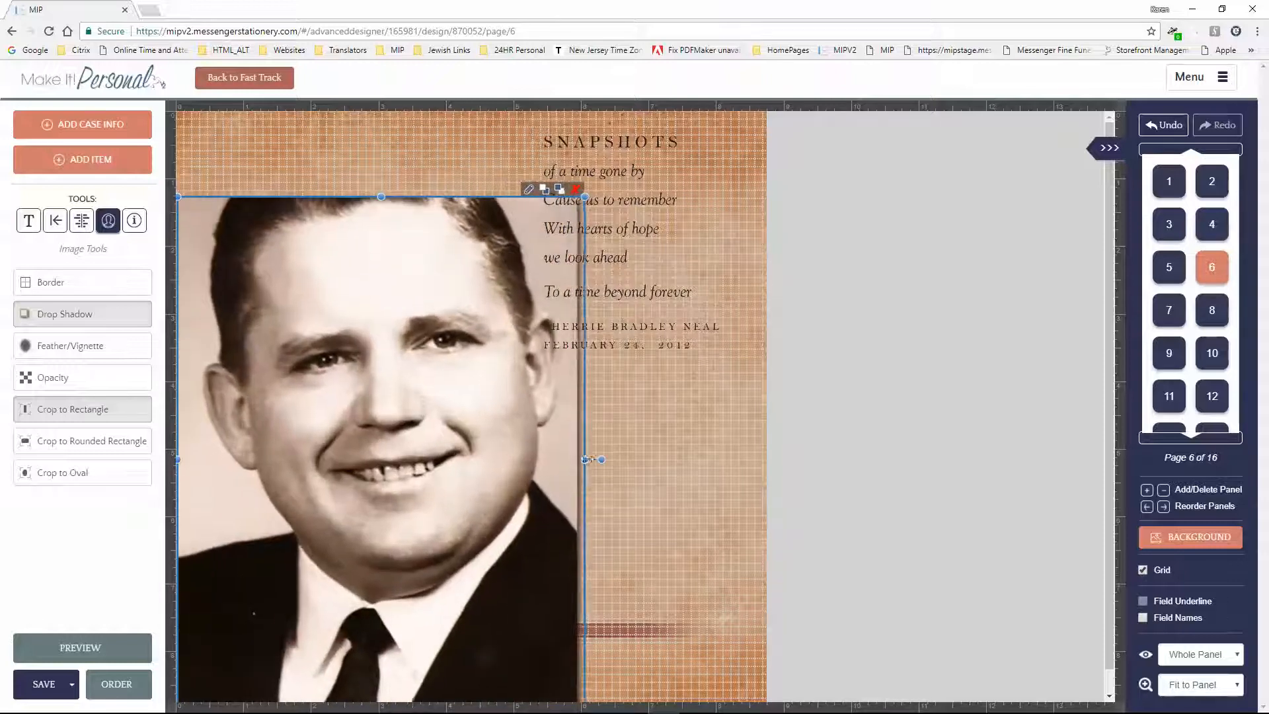
left_click(528, 189)
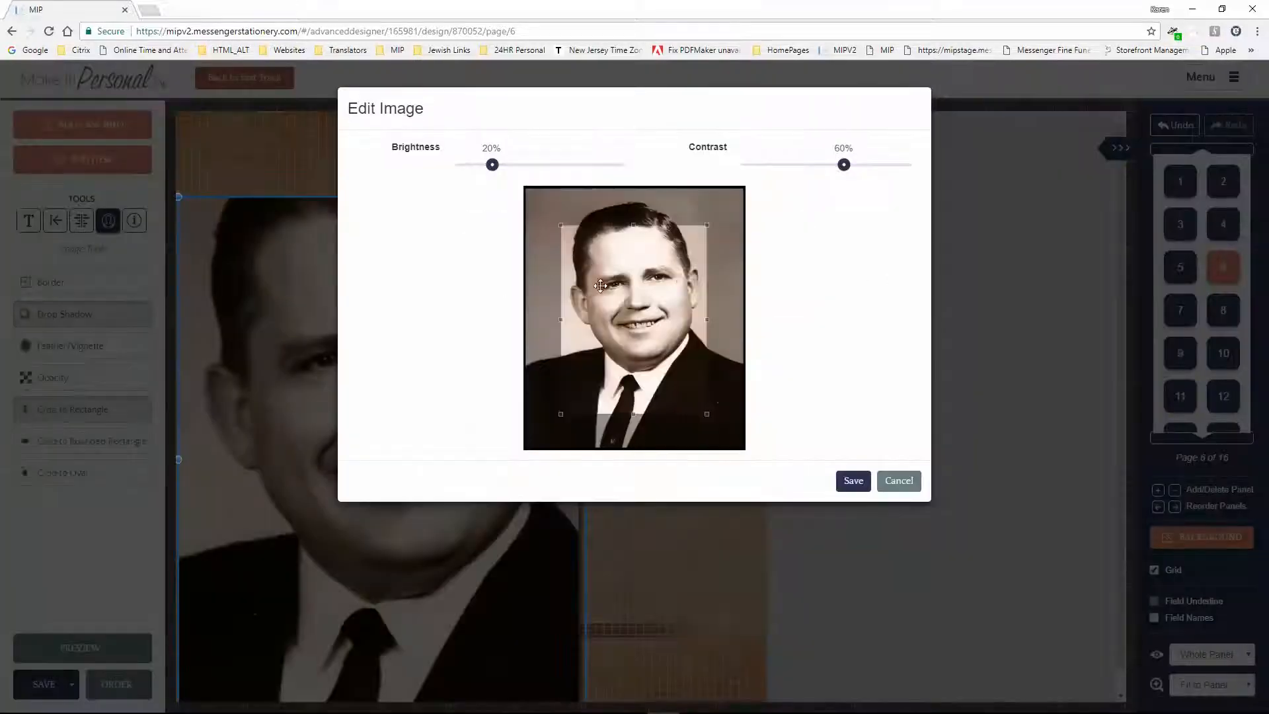
left_click_drag(601, 286, 561, 246)
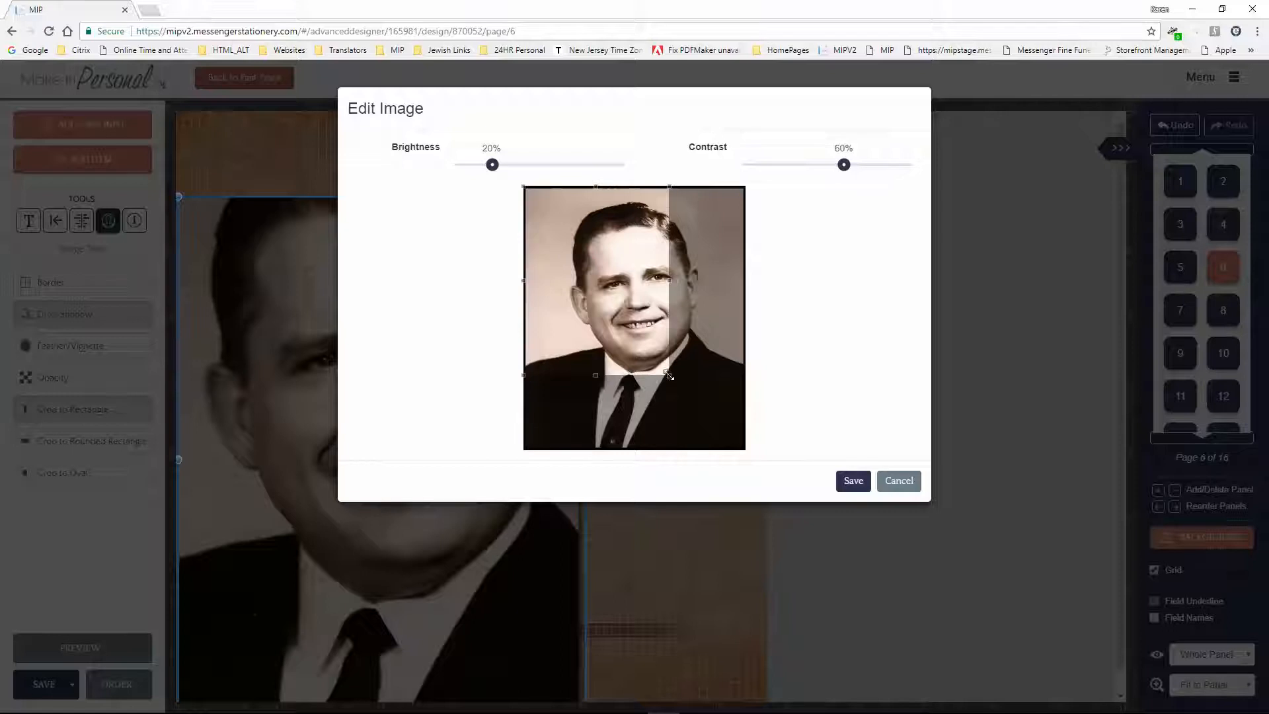
left_click_drag(669, 374, 728, 445)
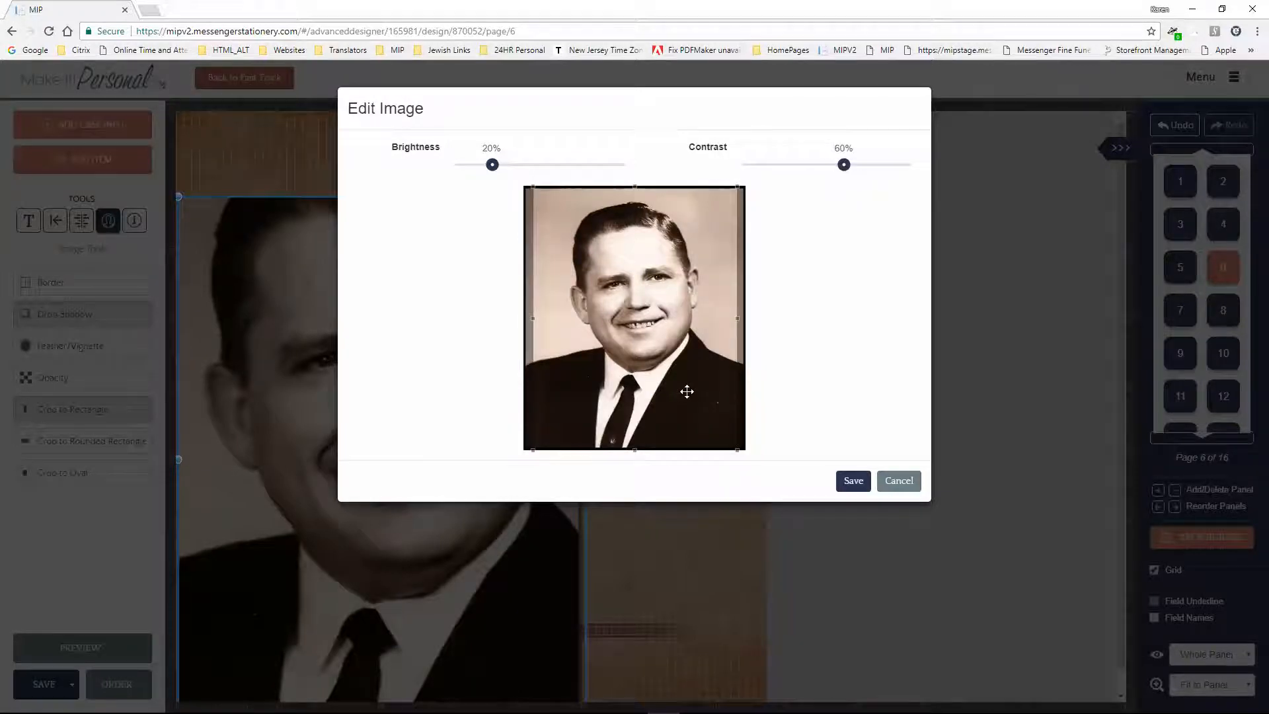
left_click(854, 481)
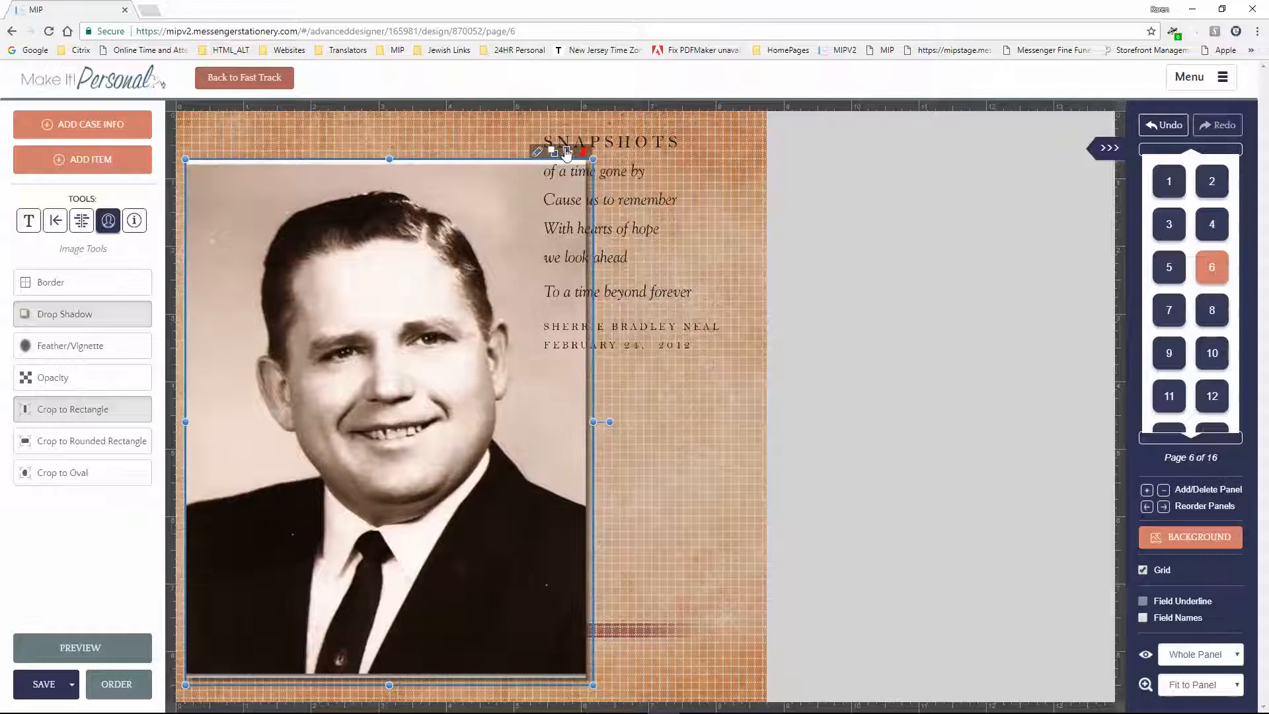
Recrop the page 6 portrait to exclude the strip along the image's upper edge, adjust the crop area's position, and save.
left_click(537, 152)
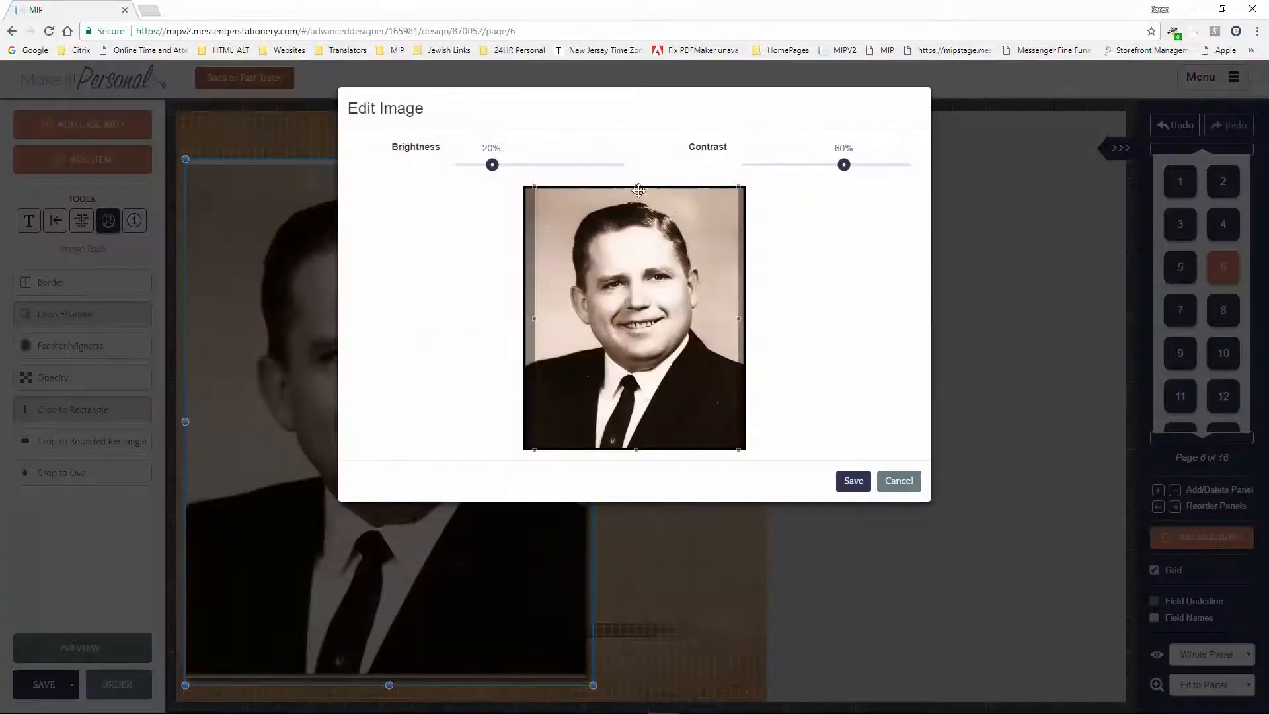
left_click_drag(638, 187, 638, 198)
left_click_drag(642, 300, 646, 287)
left_click(853, 483)
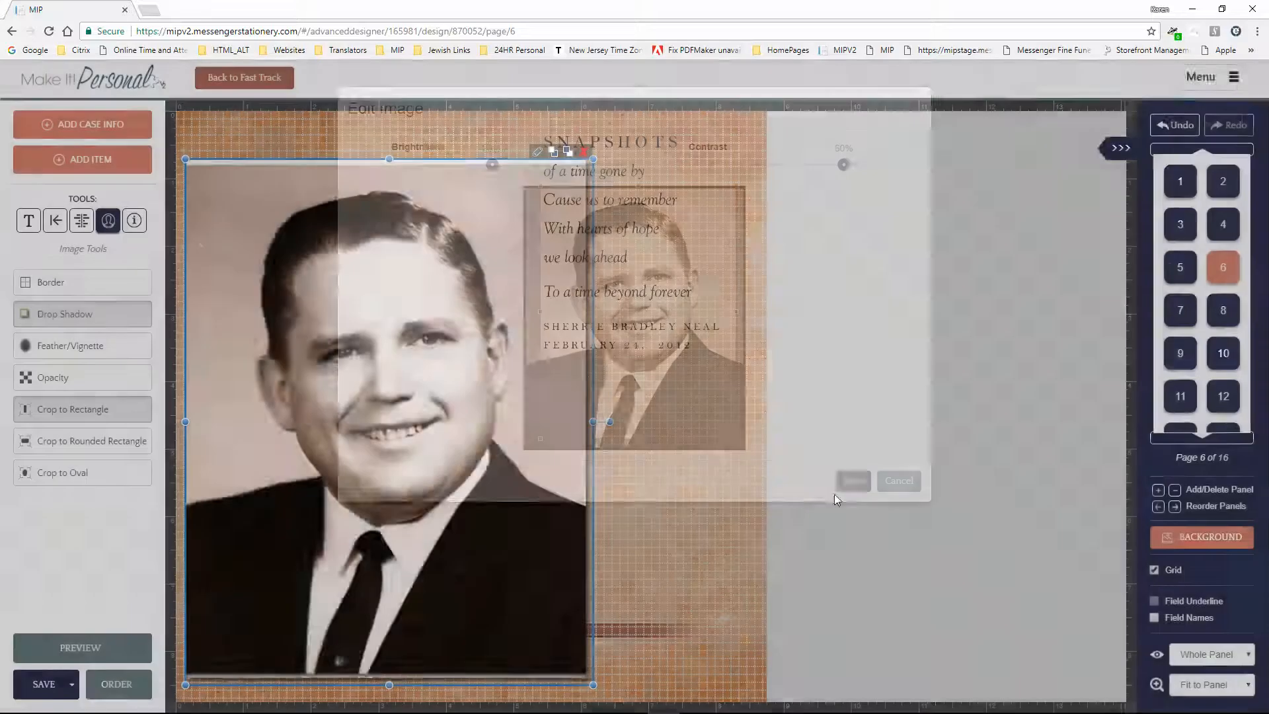
Shorten the portrait slightly from above, scale it down clear of the verse, and move it up above the red line.
mouse_move(389, 159)
left_mouse_down()
mouse_move(388, 184)
mouse_move(389, 172)
left_mouse_up()
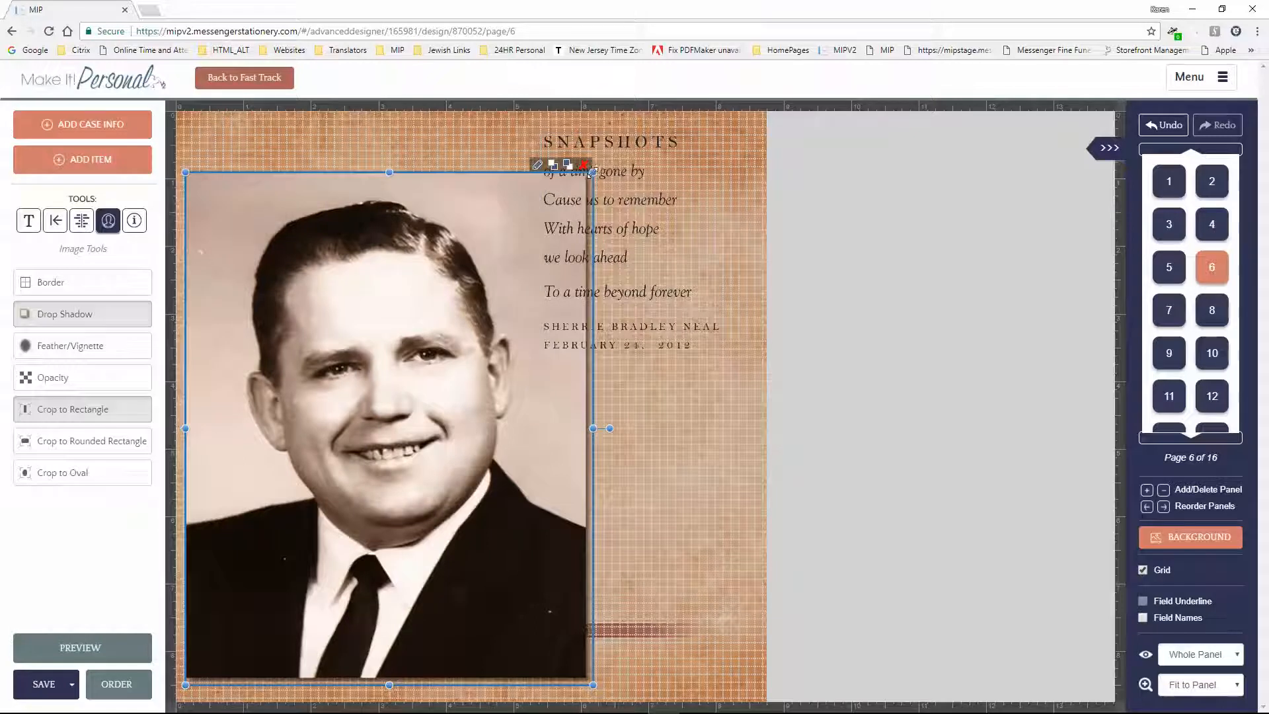
left_click_drag(590, 173, 499, 270)
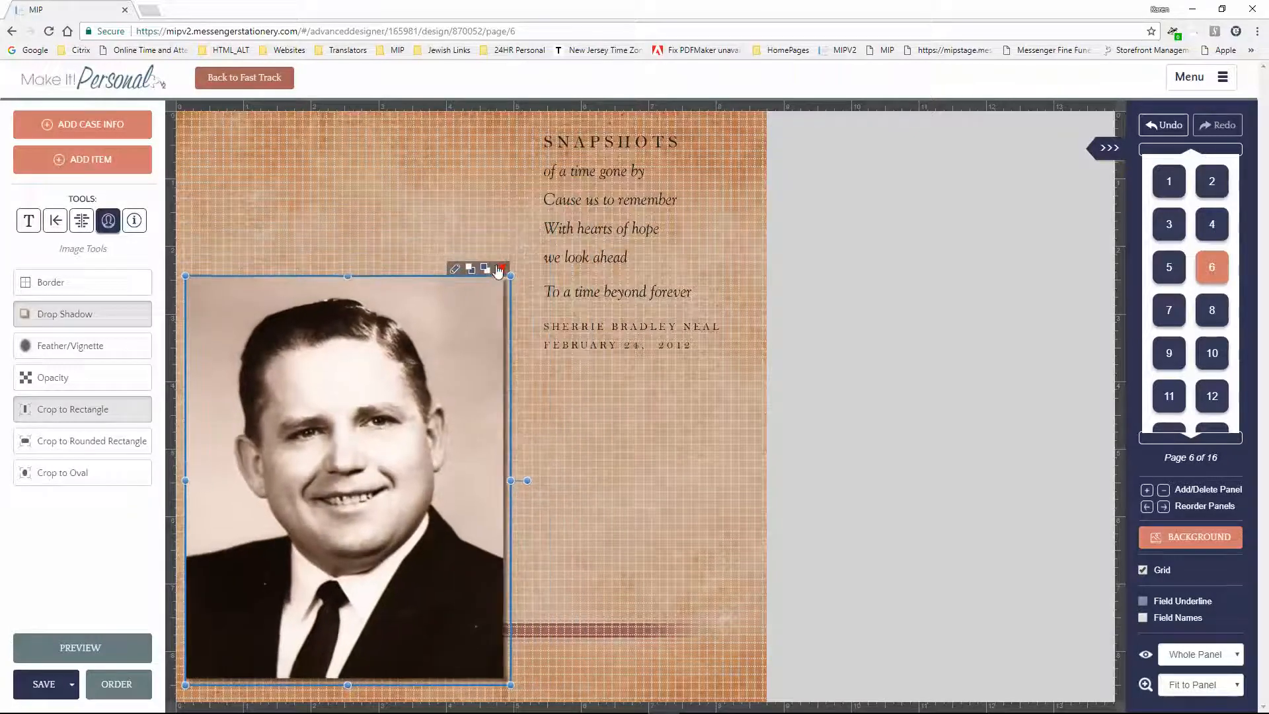
left_click_drag(405, 462, 425, 387)
left_click(586, 467)
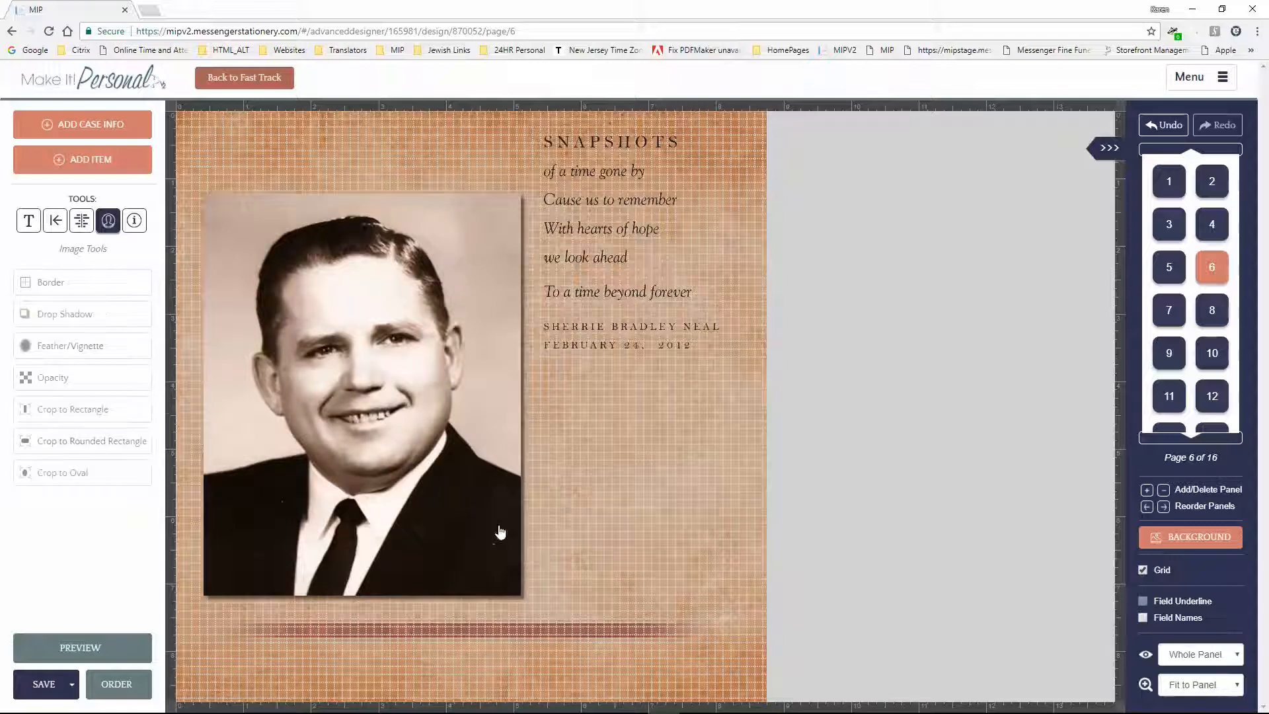
Add a thin black border to the page 6 portrait and nudge the photo slightly up and to the left.
left_click(377, 435)
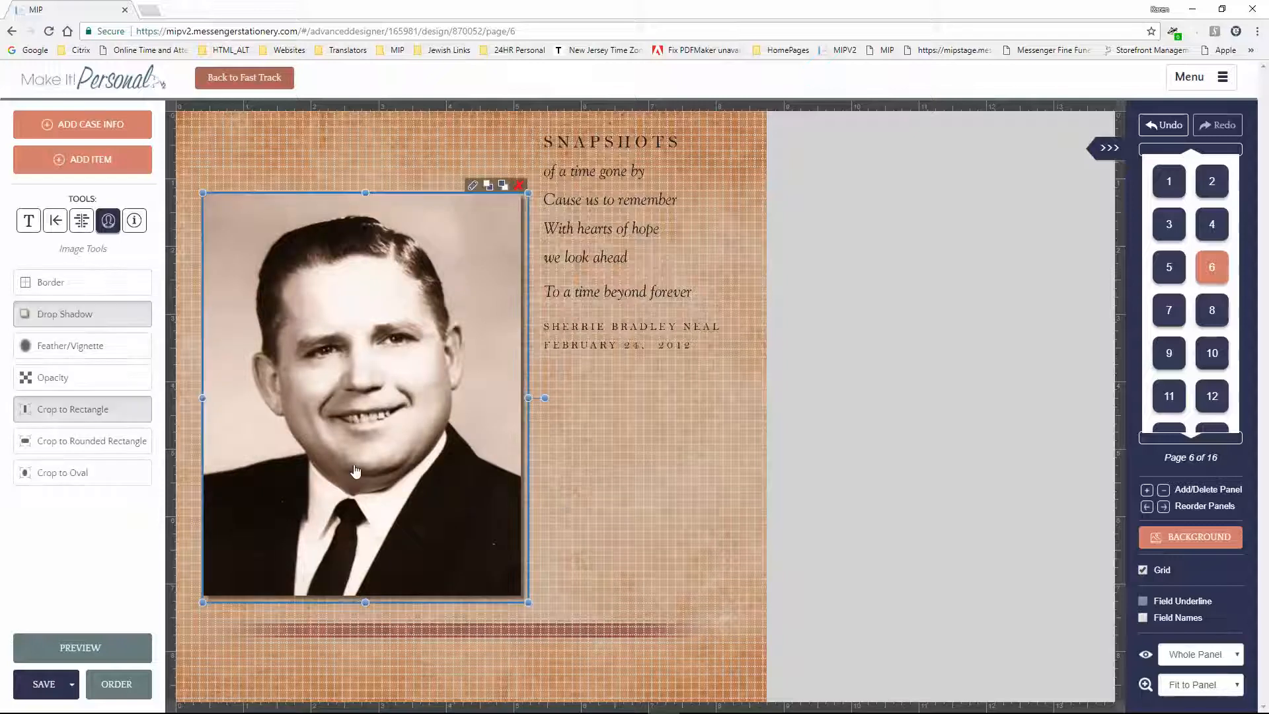
left_click(74, 291)
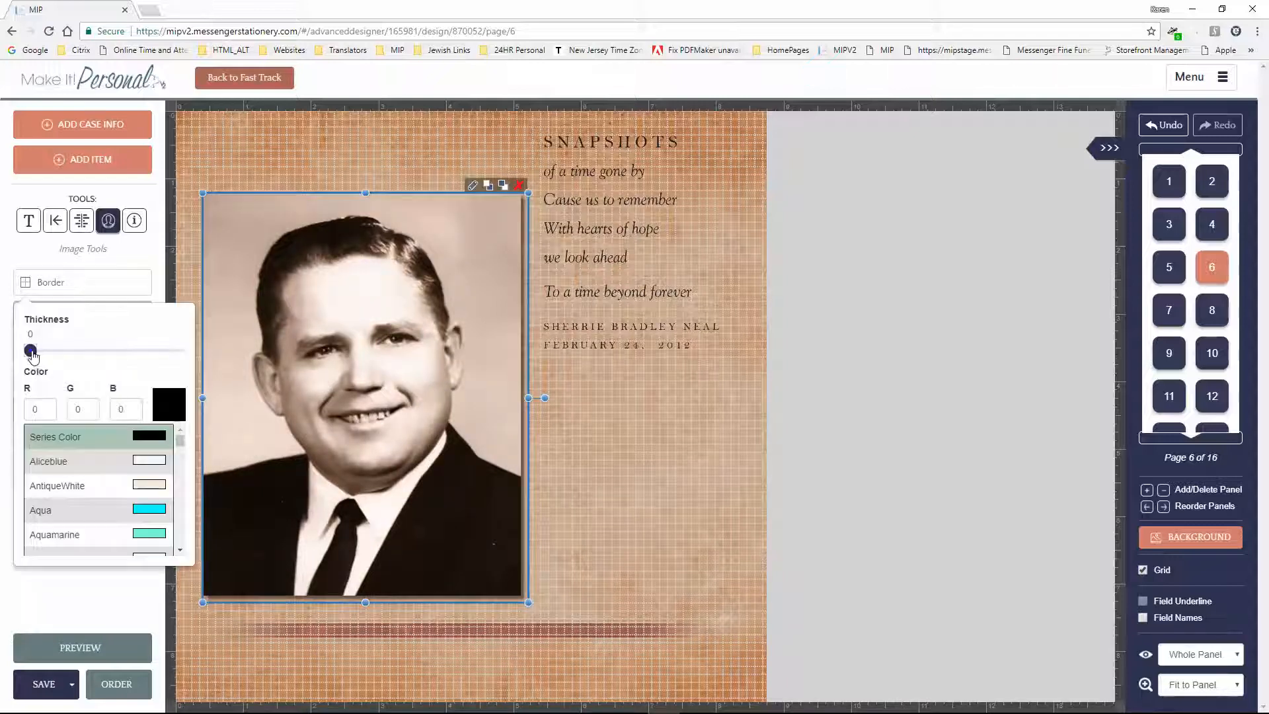
left_click_drag(31, 352, 44, 358)
left_click(180, 170)
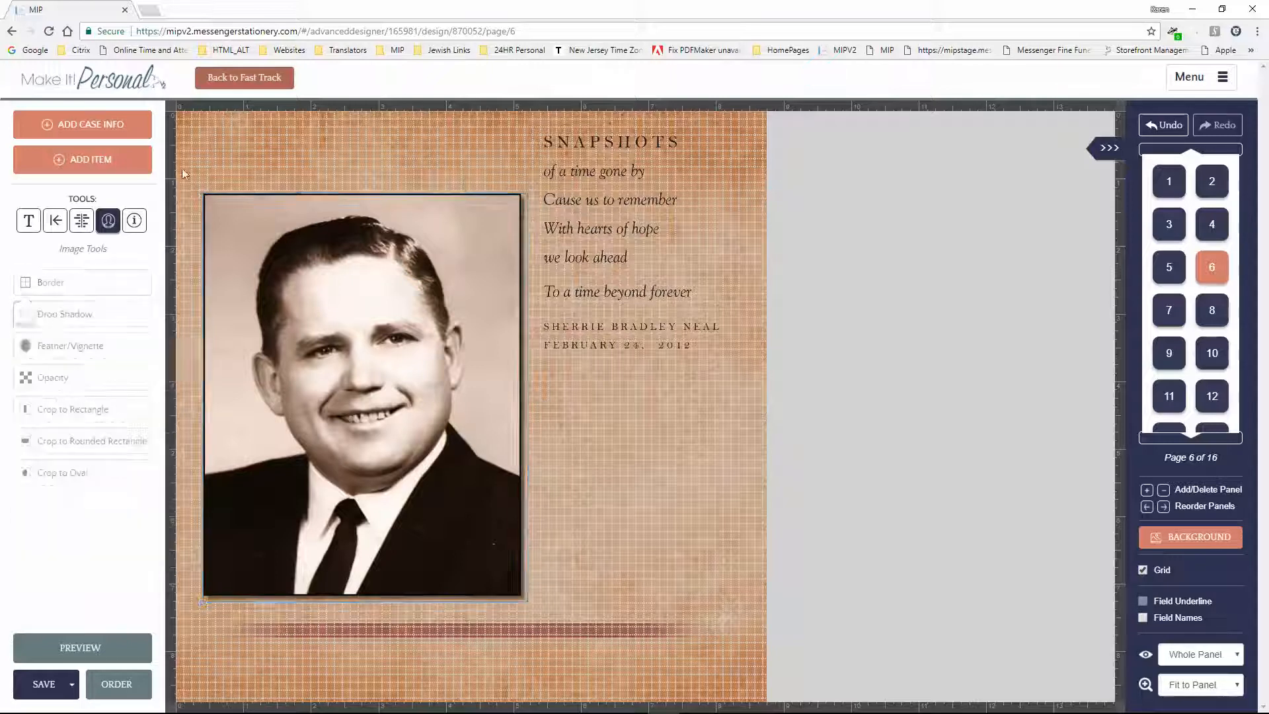
left_click(361, 401)
left_click_drag(363, 400, 359, 397)
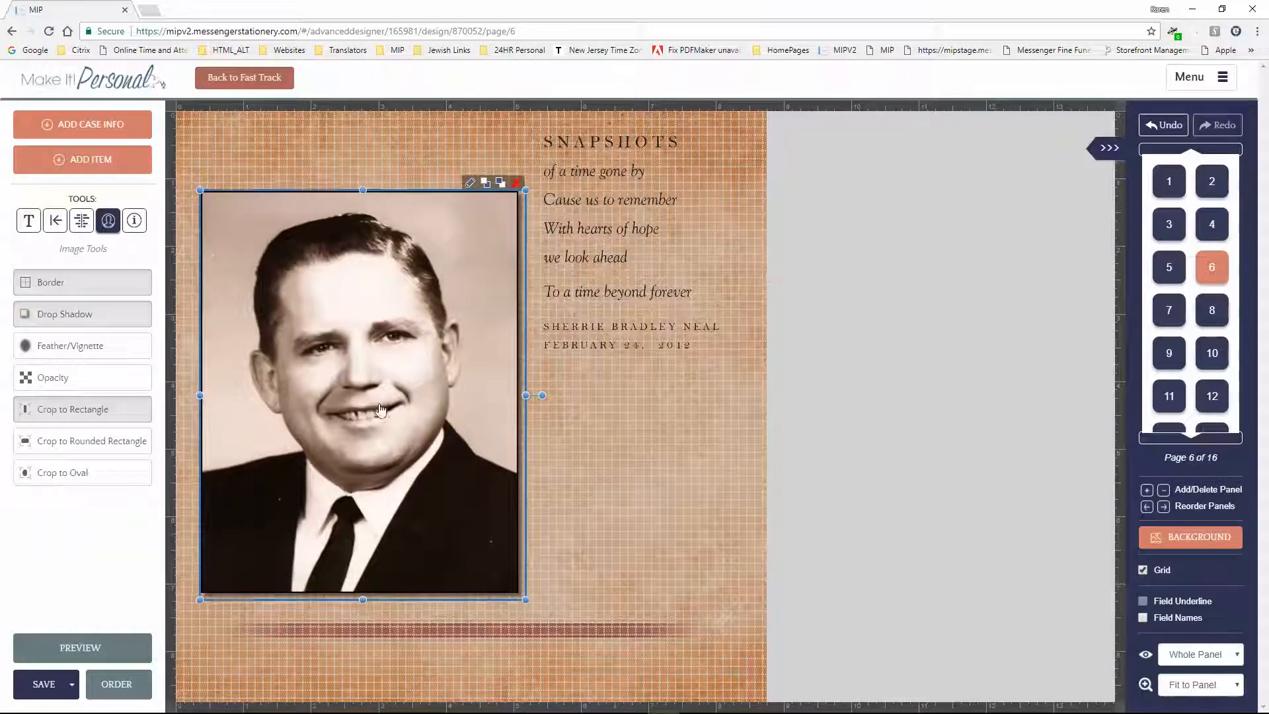
left_click(583, 439)
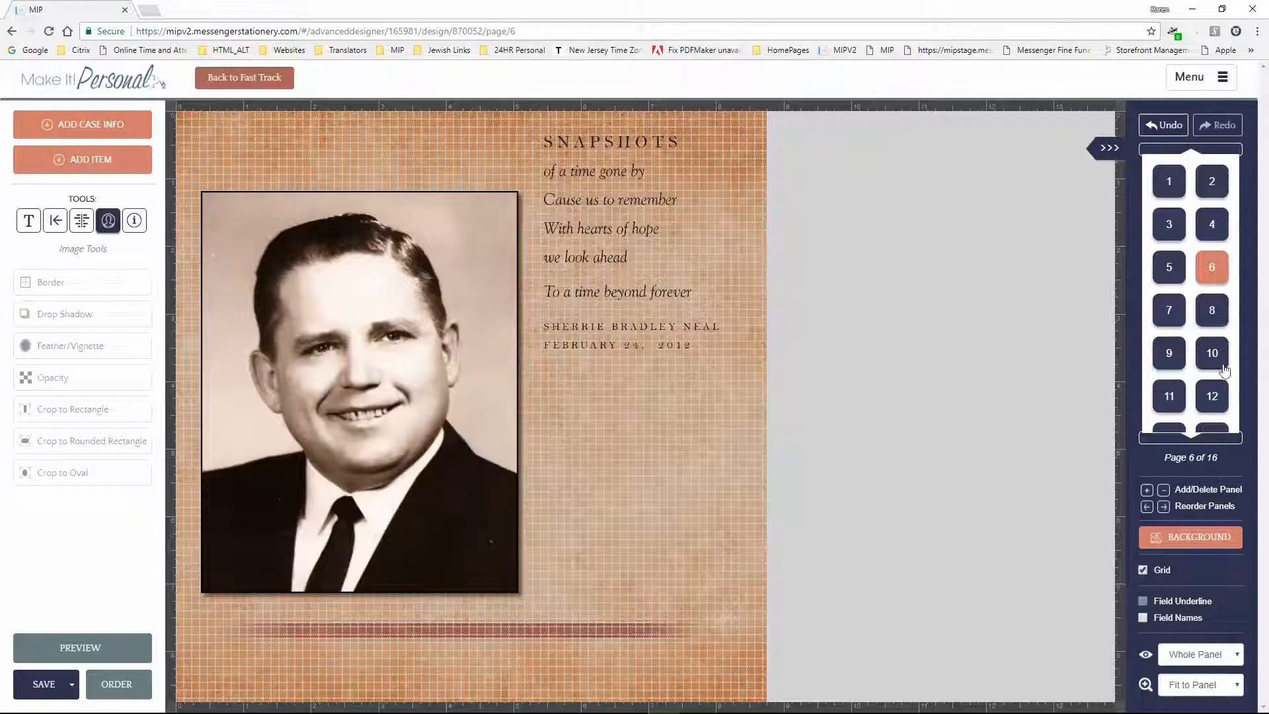
On page 7, set the purple-cap fishing photo's brightness to 27% and contrast to 54%, shift its crop slightly right, and save.
left_click(1168, 310)
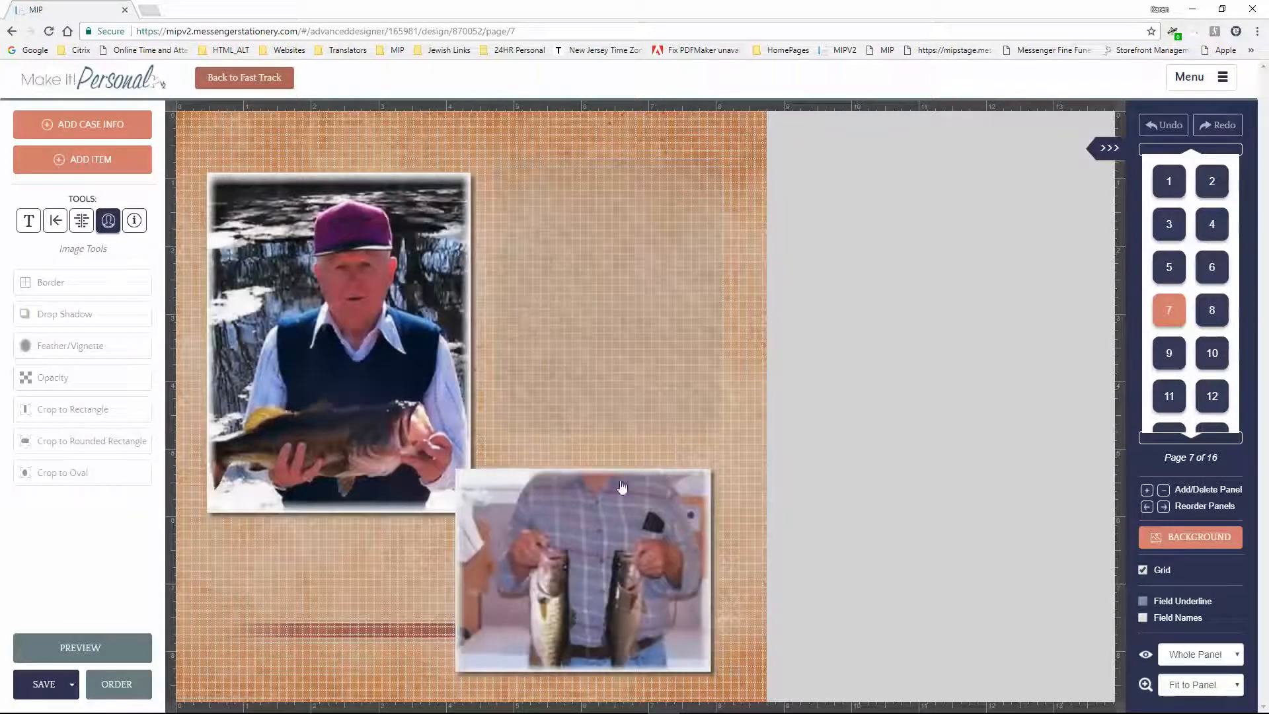
left_click(381, 359)
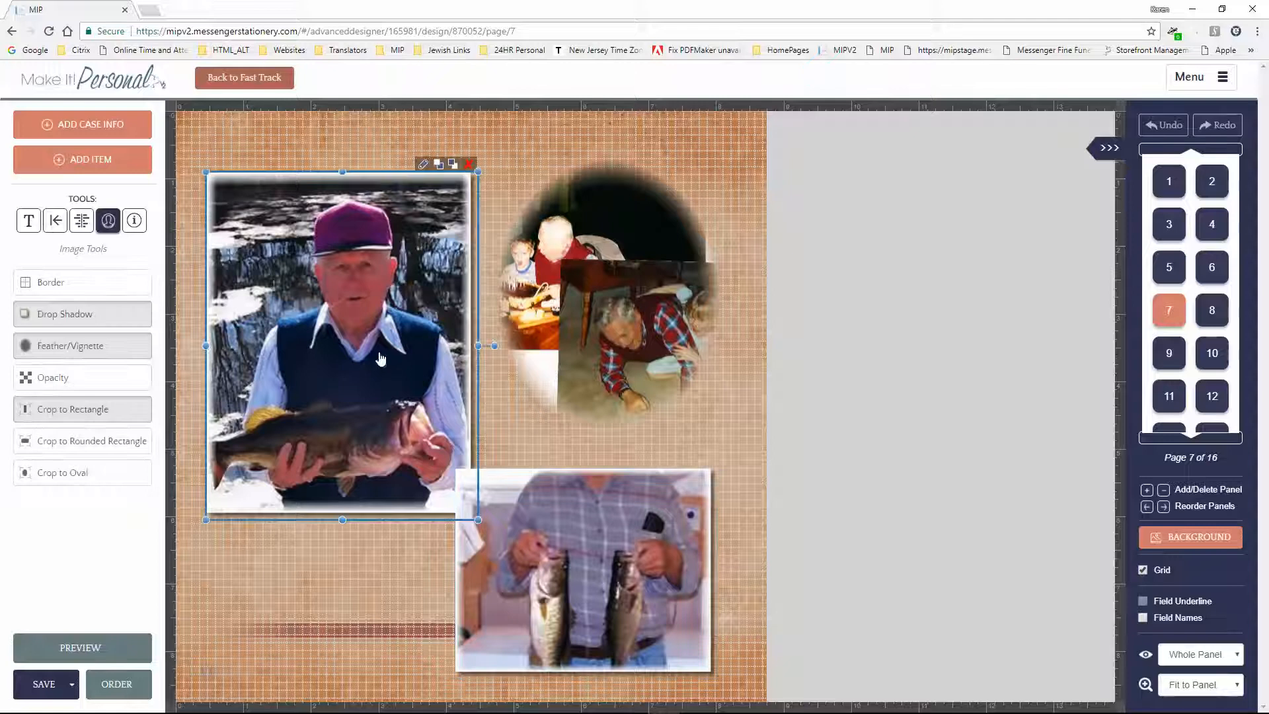
left_click(424, 164)
left_click_drag(609, 324, 595, 315)
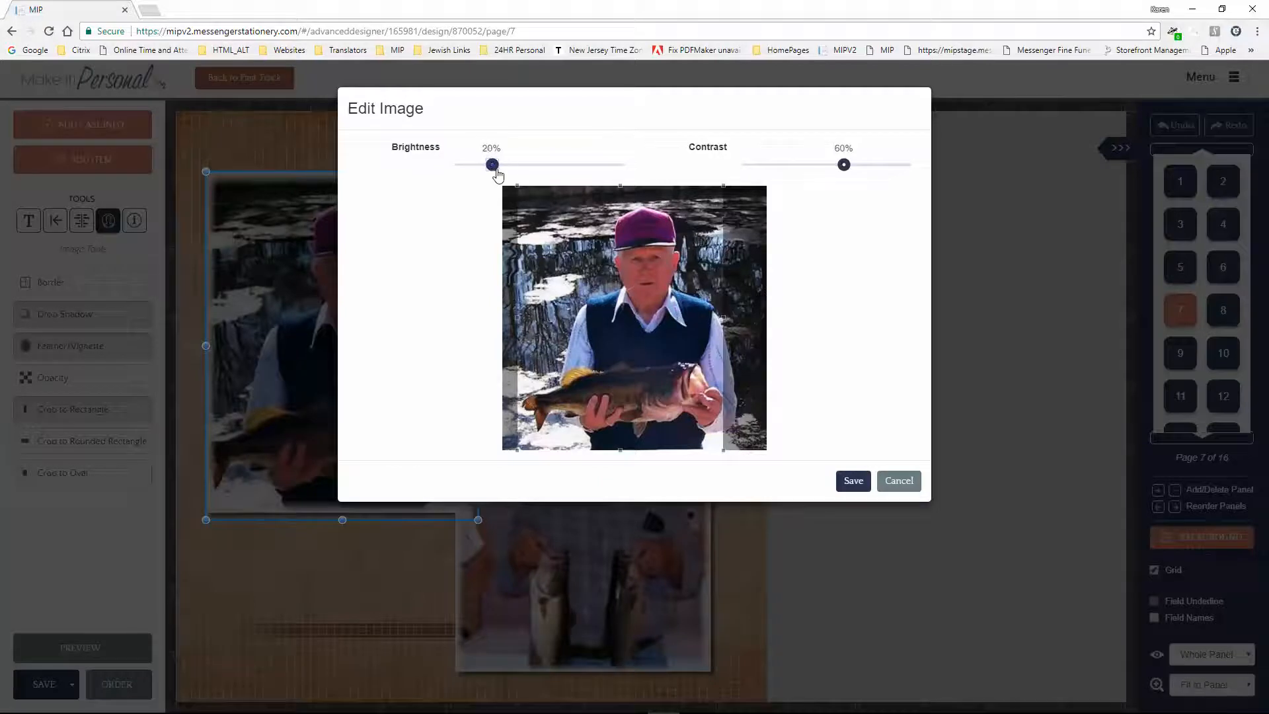
left_click_drag(498, 174, 505, 175)
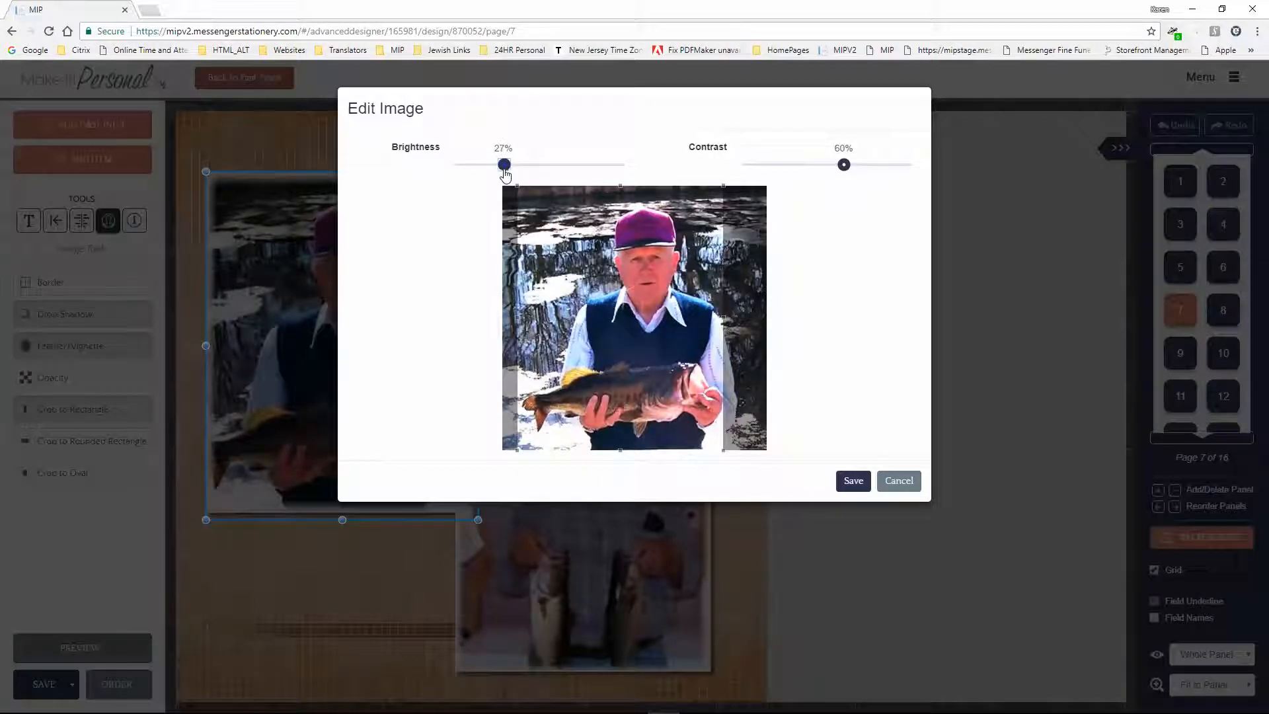
left_click_drag(843, 171, 835, 173)
left_click_drag(718, 319, 725, 316)
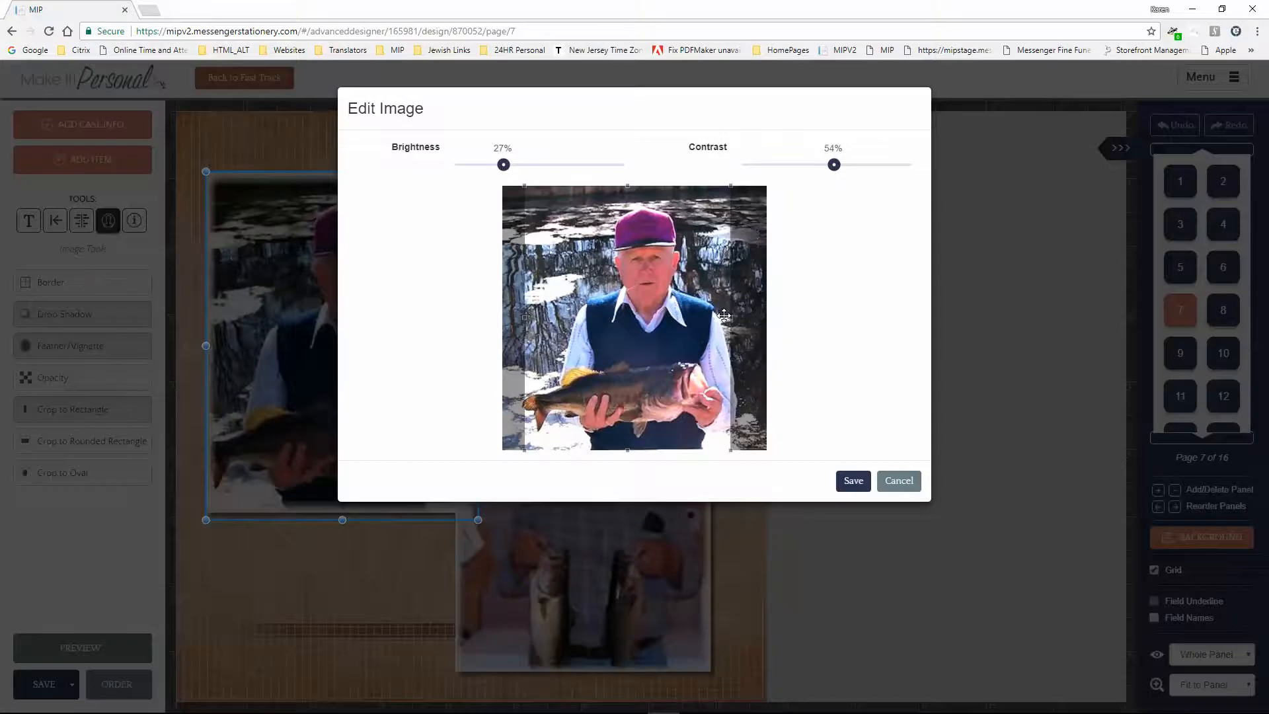
left_click(852, 482)
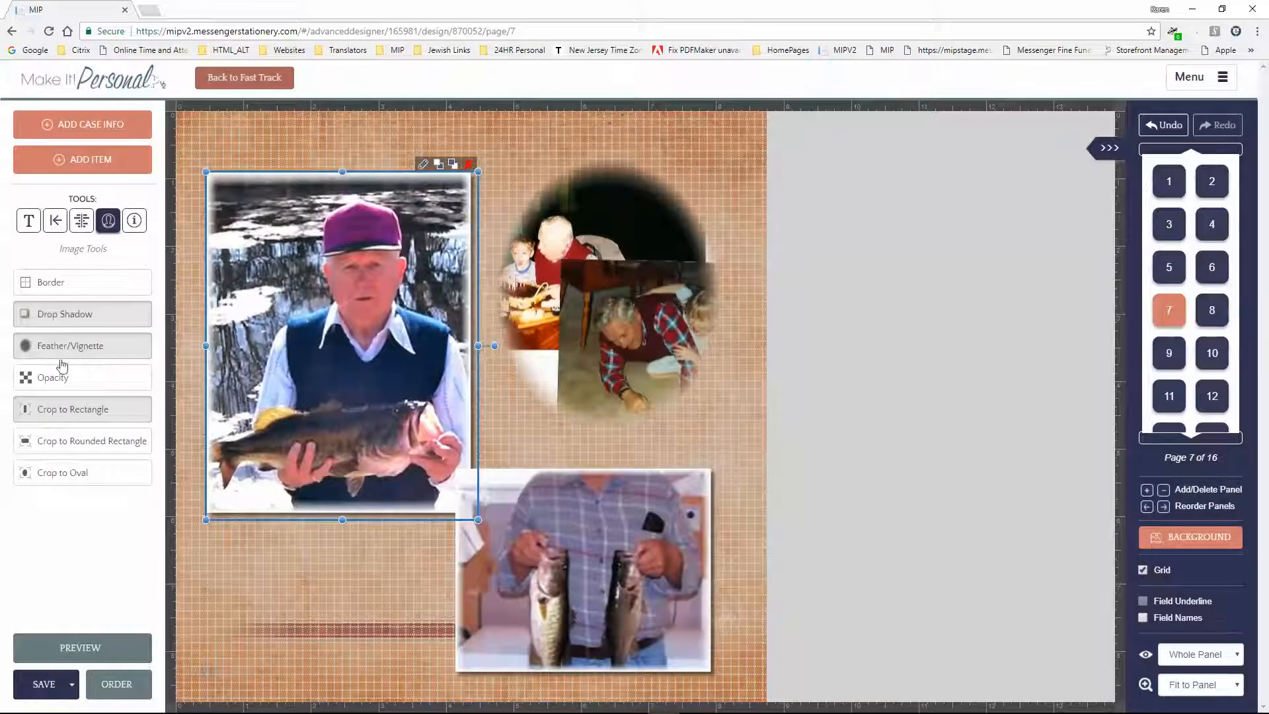
Reduce the purple-cap fishing photo's Amount of Feather to 3.
left_click(66, 359)
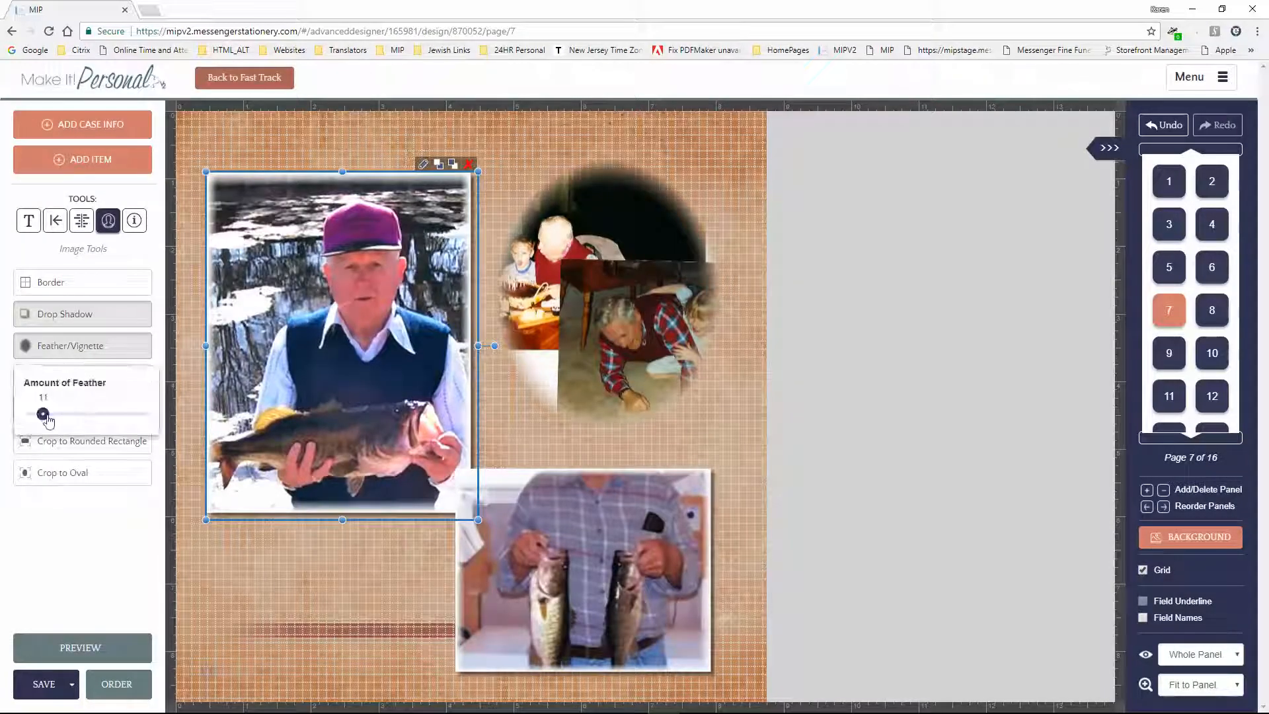
left_click_drag(42, 415, 33, 422)
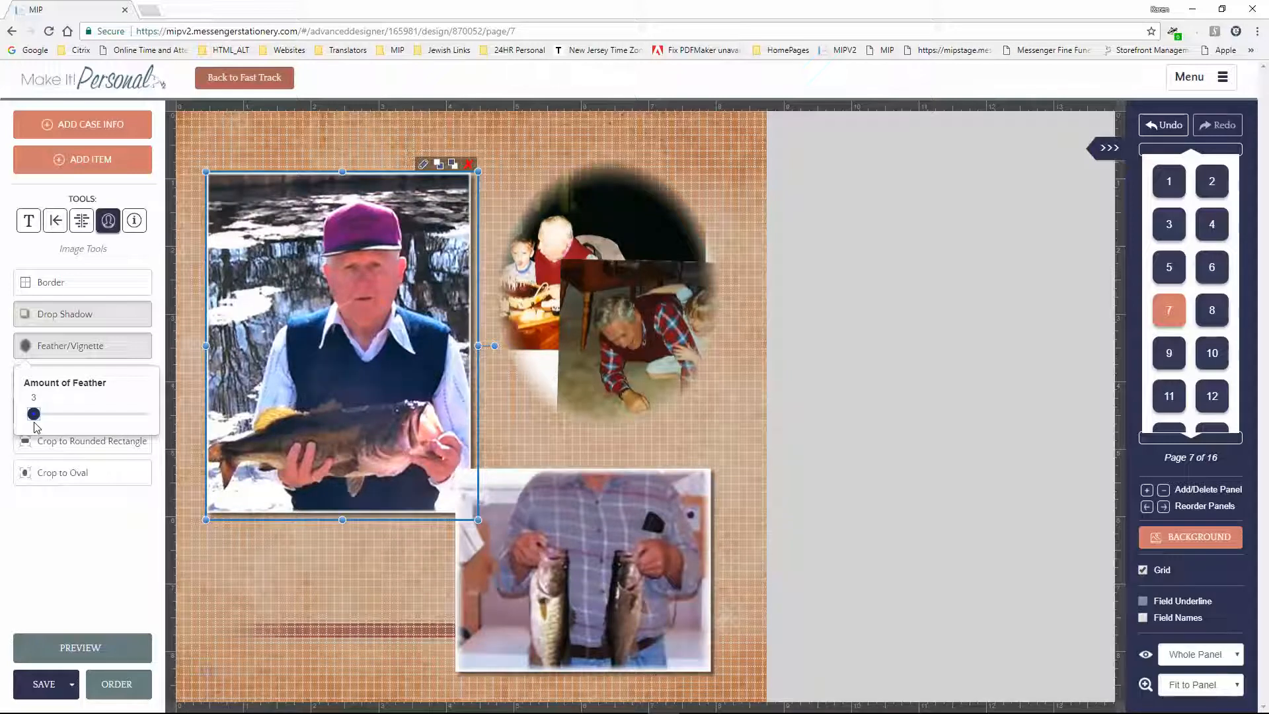
left_click(439, 433)
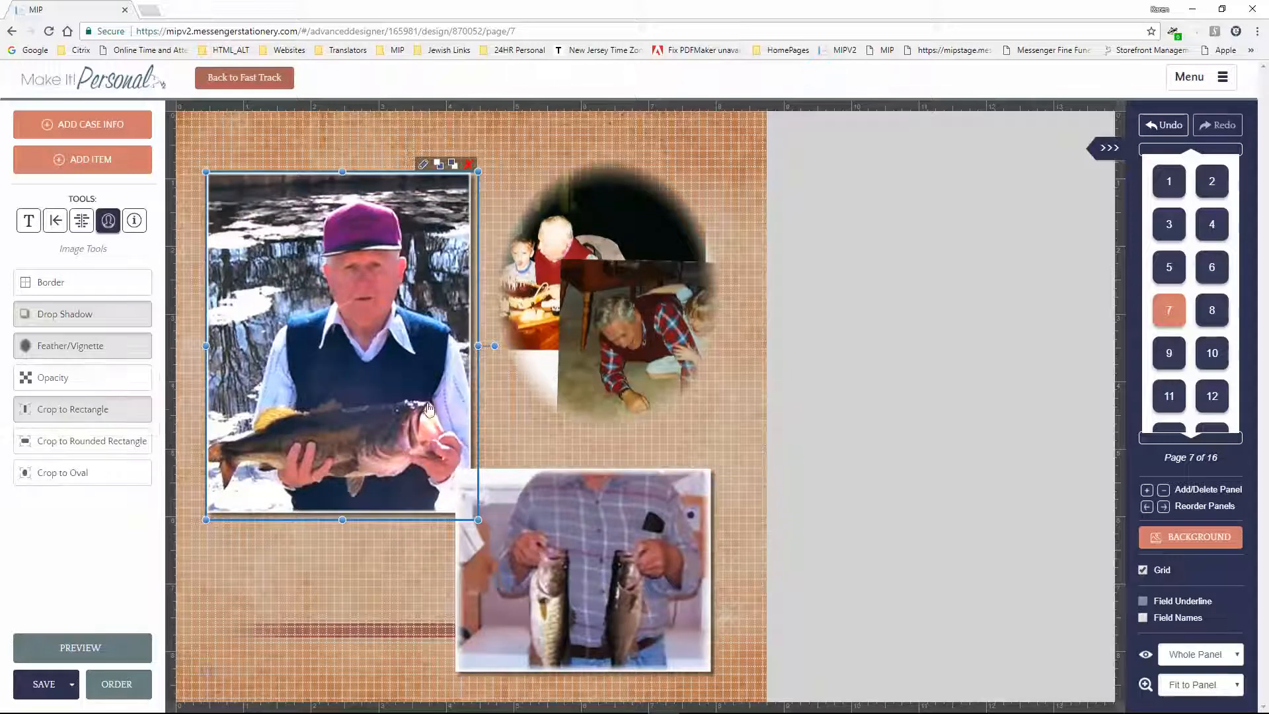
Widen the purple-cap fishing photo slightly and move it up and left so it clears the photo of the two fish.
left_click_drag(480, 347, 489, 347)
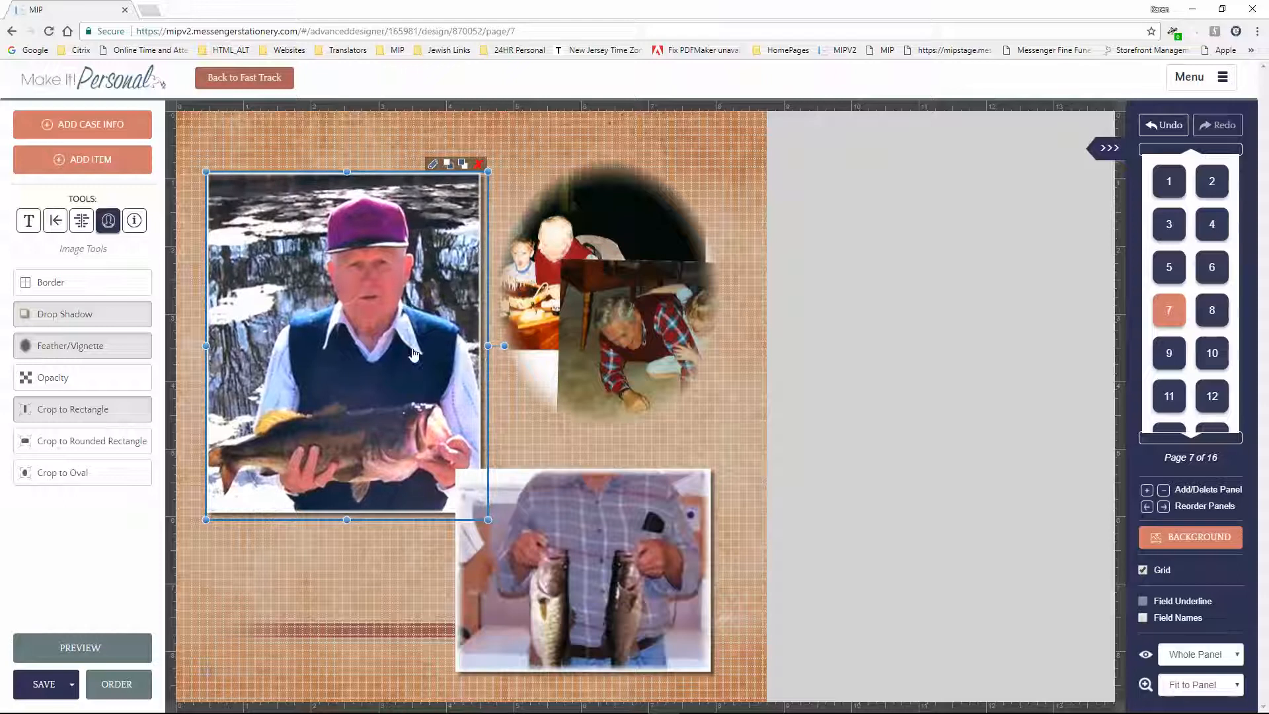
left_click_drag(371, 344, 361, 303)
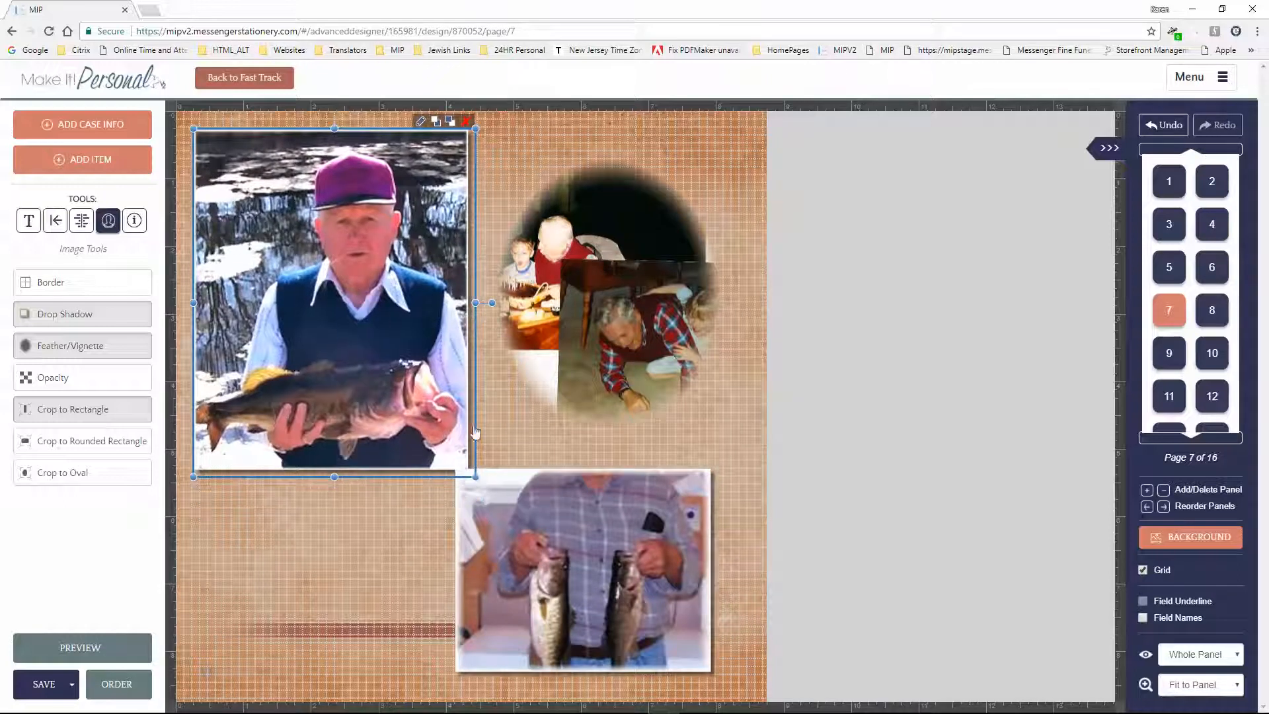
left_click(557, 533)
Remove the soft edges of the oval photo on page 7 by setting its Amount of Feather to 0.
left_click(624, 318)
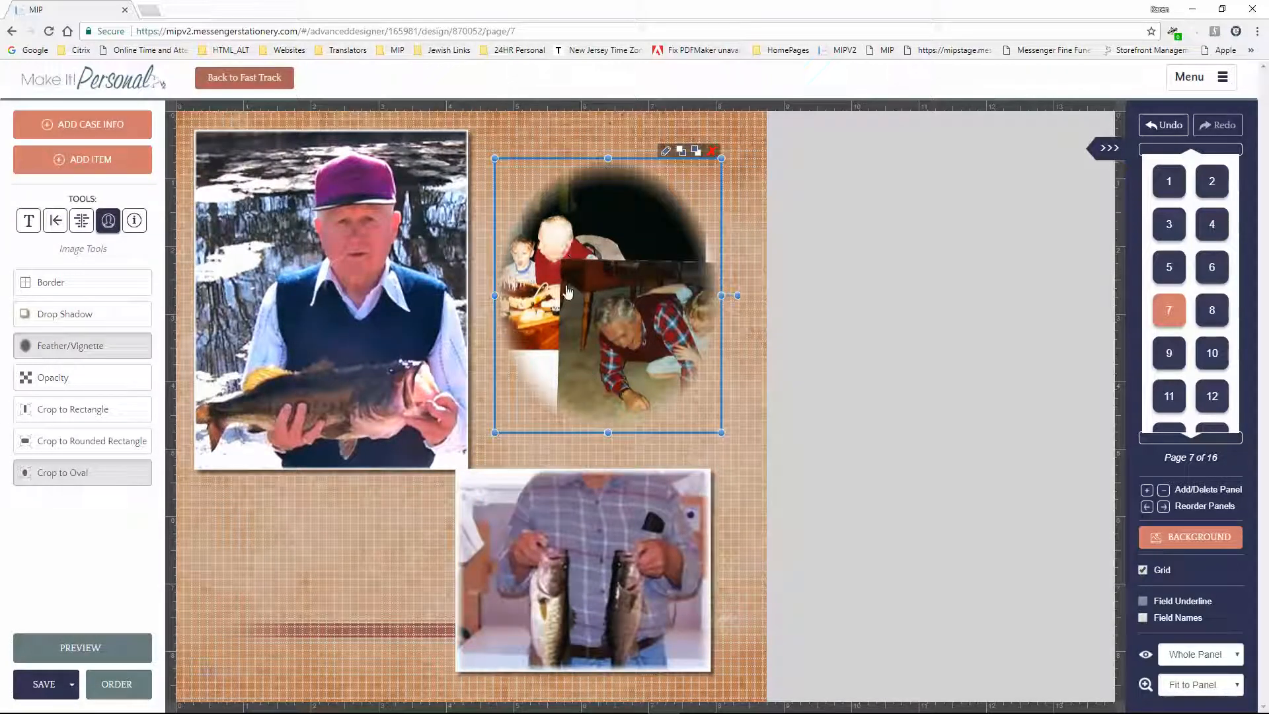
left_click(63, 347)
left_click_drag(56, 418, 30, 416)
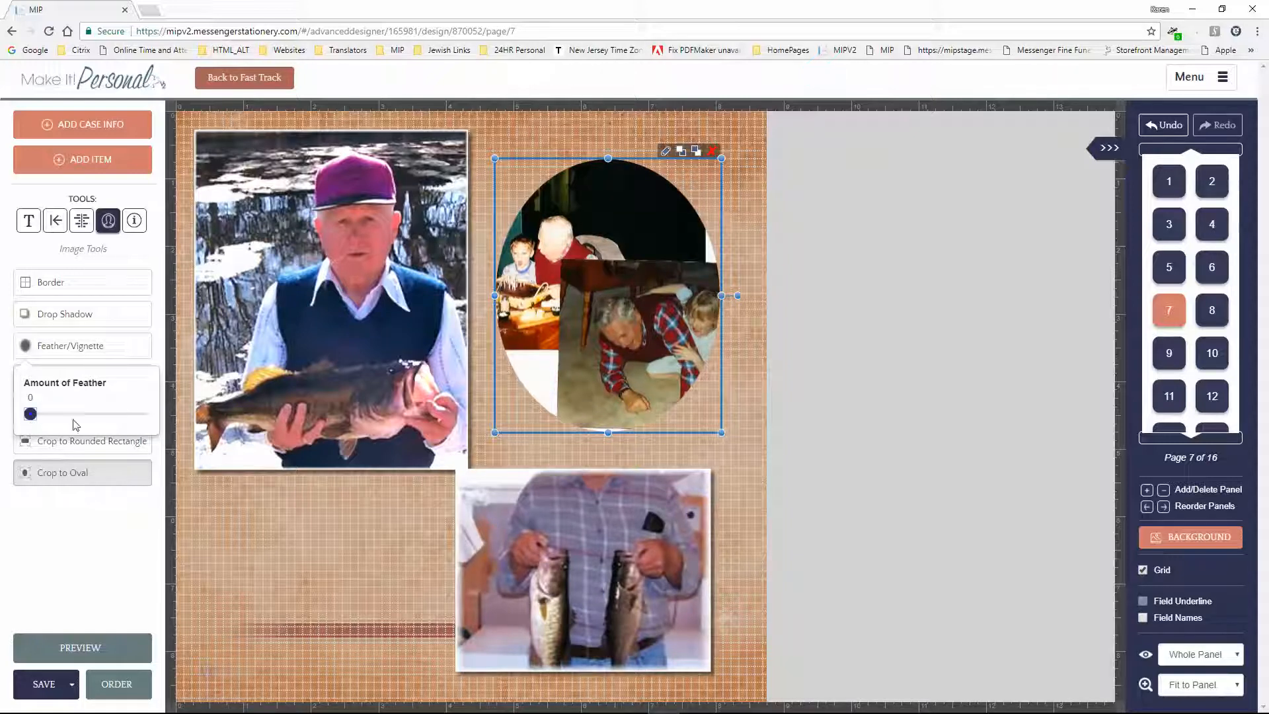
left_click(59, 353)
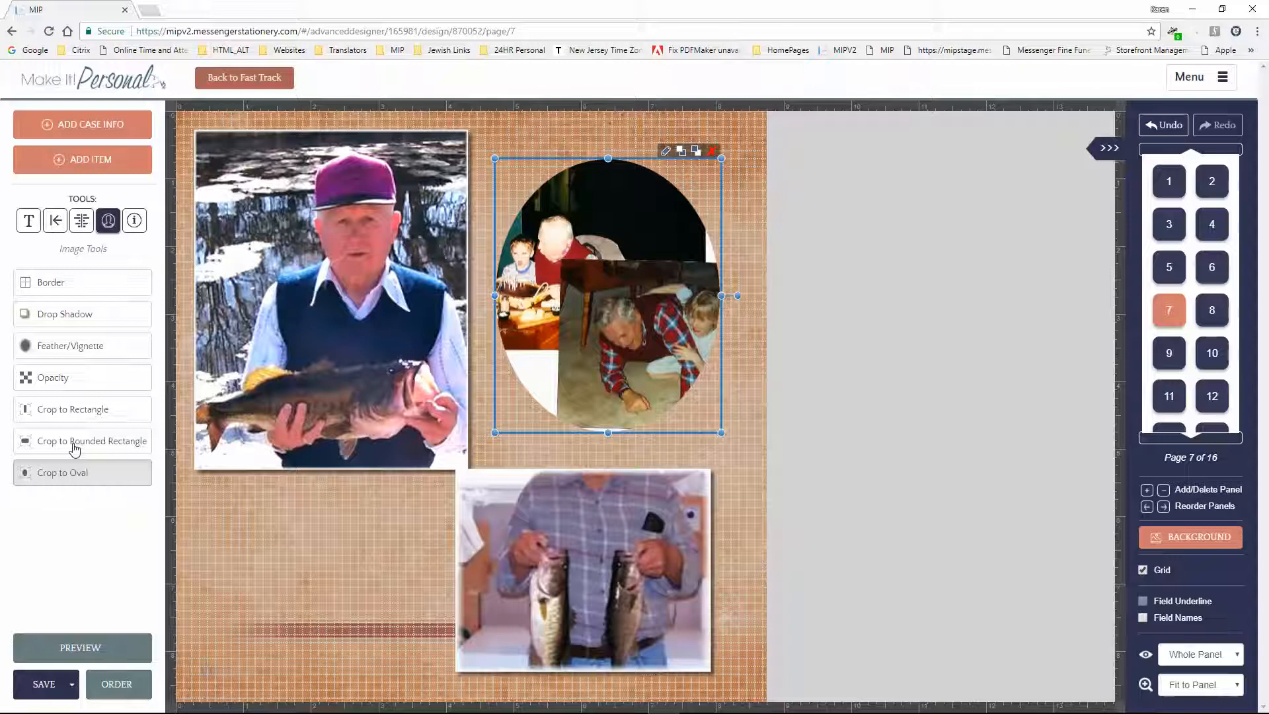
Crop the oval photo to a rectangle and tighten its crop around the man in the plaid shirt and the girl, saving it.
left_click(78, 414)
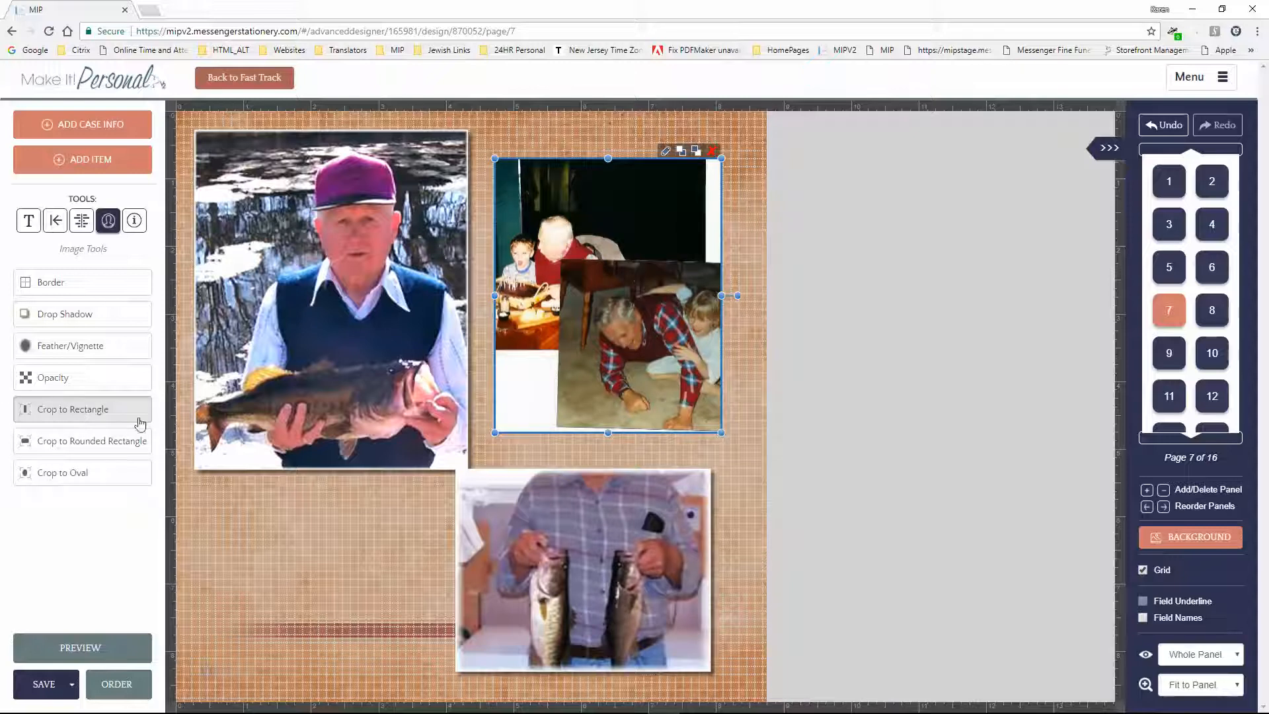
left_click(666, 151)
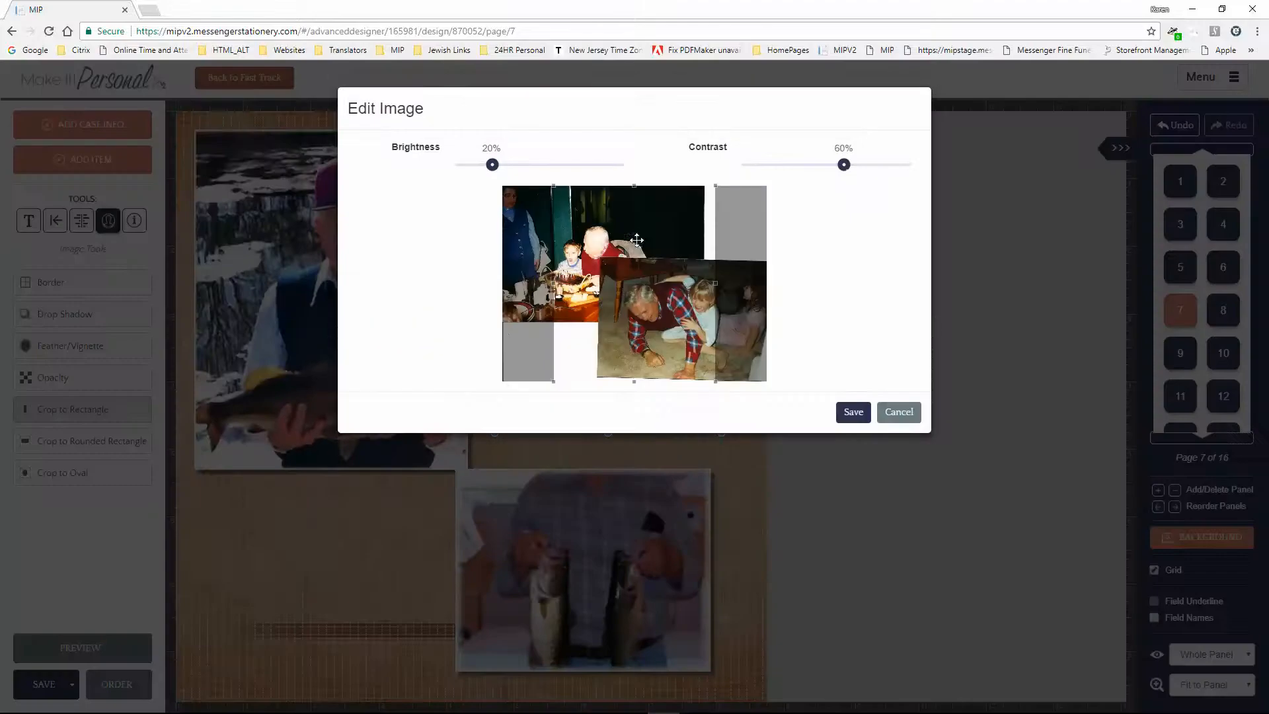
left_click_drag(554, 183, 628, 255)
left_click_drag(644, 301, 661, 300)
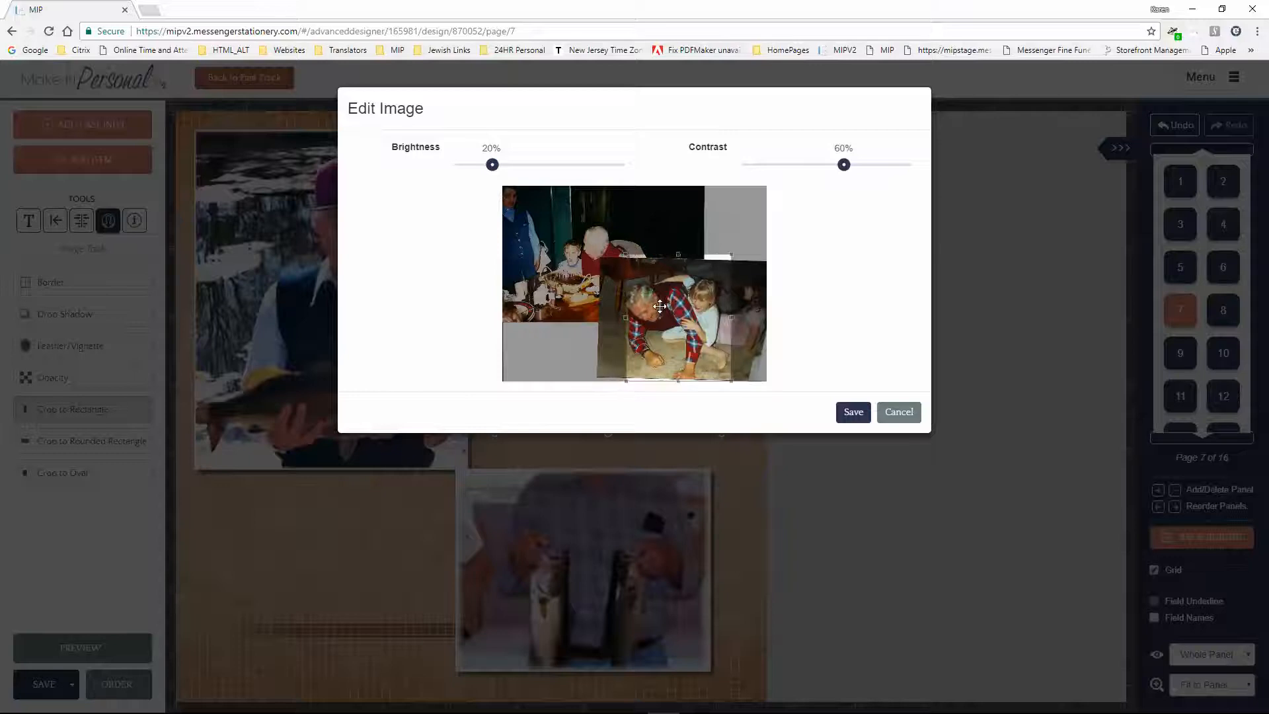
left_click(854, 412)
Reduce the height of the man-and-girl photo, place it against the upper part of the purple-cap fishing photo, and widen it.
left_click_drag(610, 430, 618, 353)
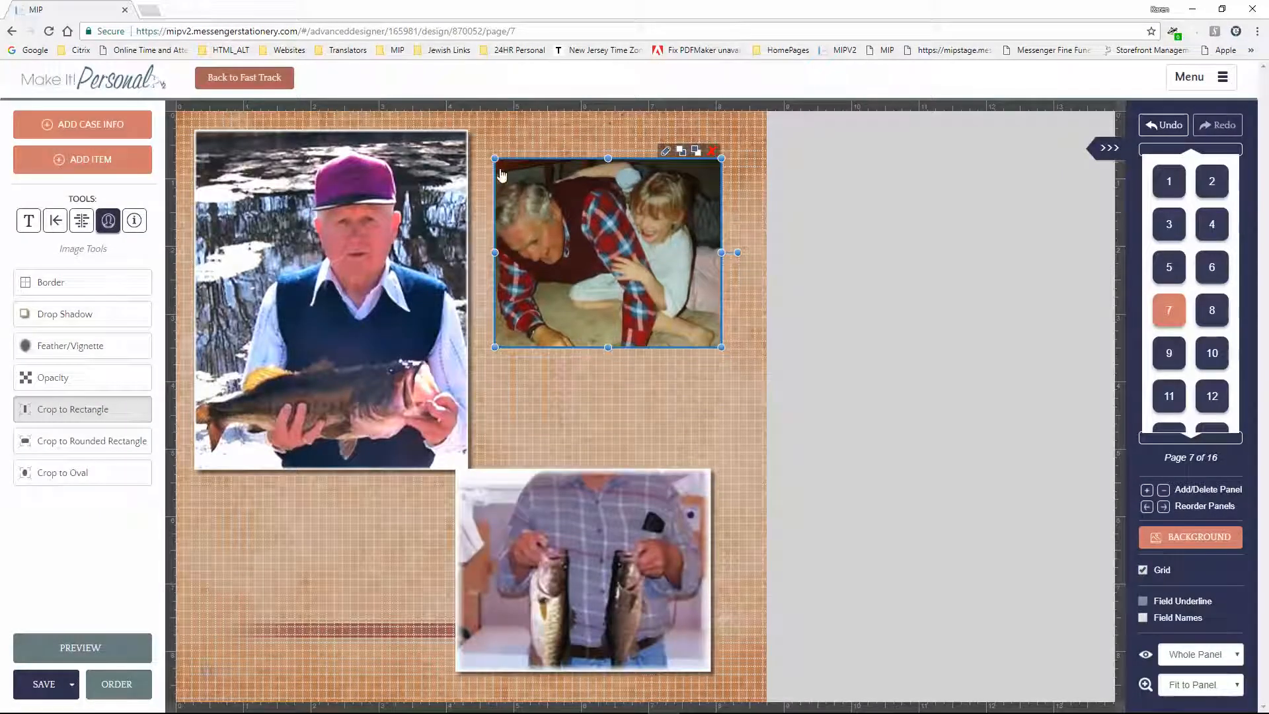
left_click_drag(495, 158, 521, 192)
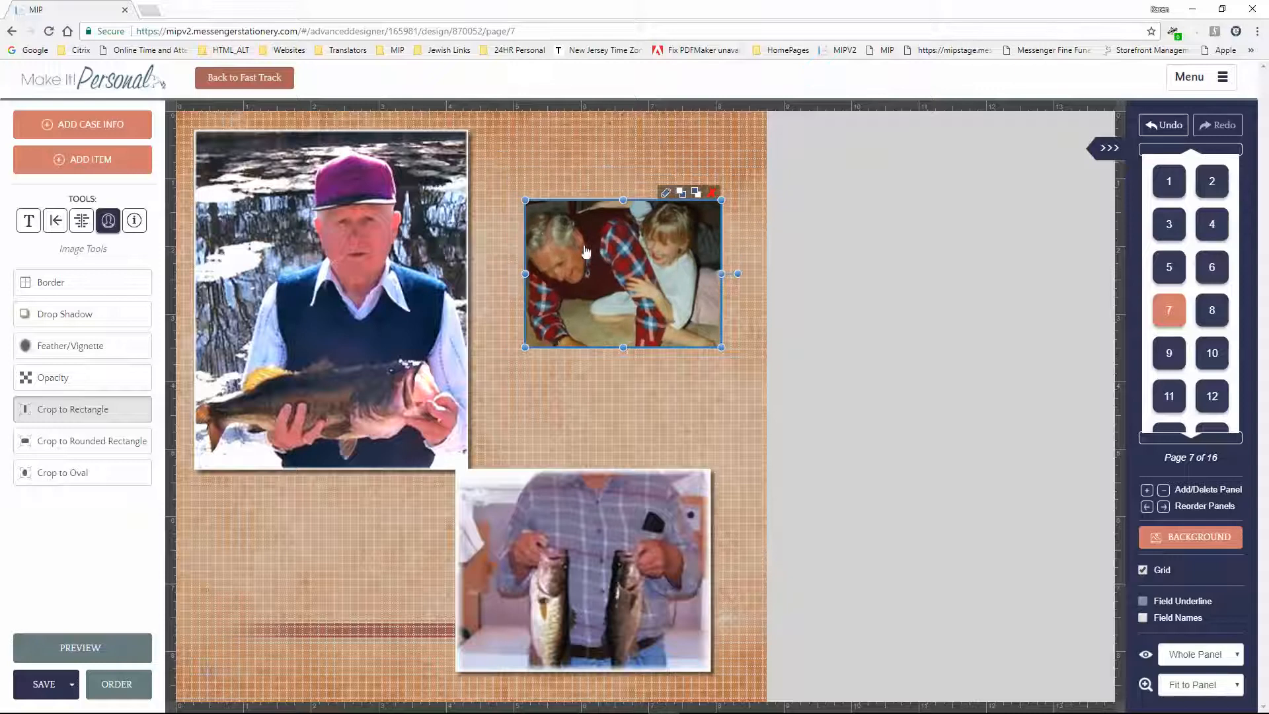
left_click_drag(585, 245, 515, 205)
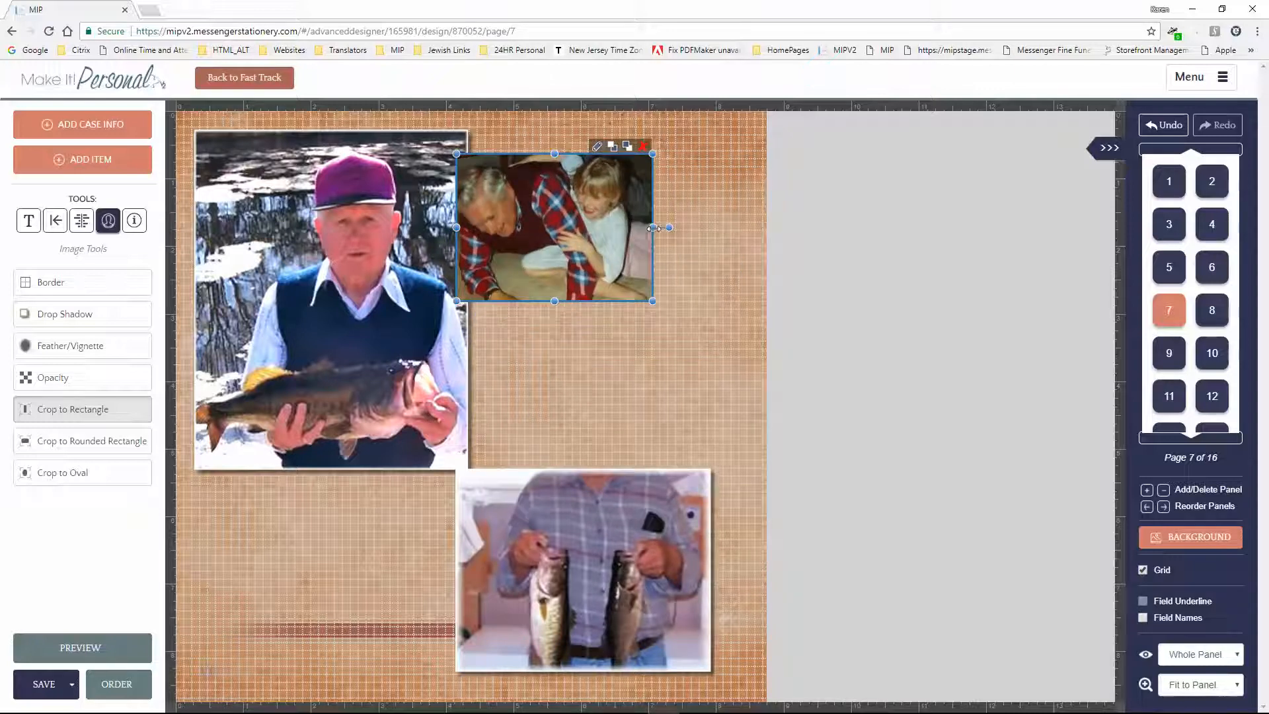
left_click_drag(654, 228, 712, 228)
Recrop the man-and-girl photo to include the second girl, save, and enlarge it slightly on the page.
left_click(656, 147)
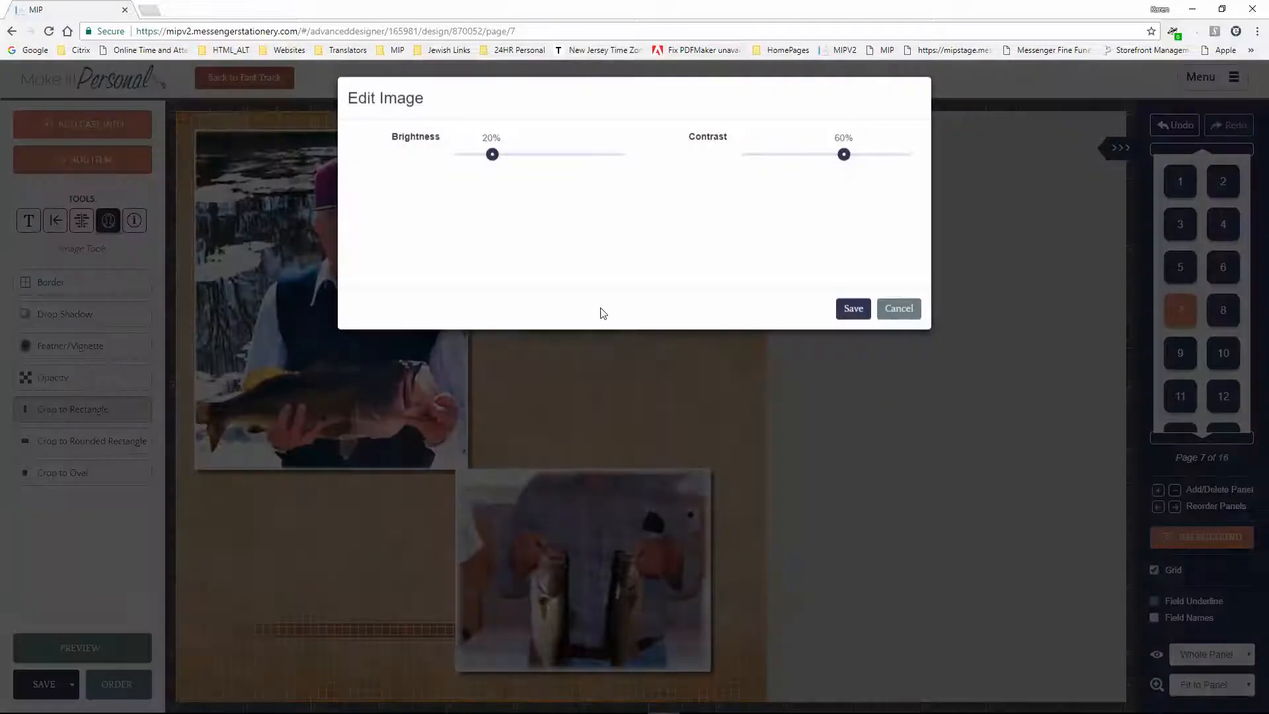
left_click_drag(629, 286, 603, 272)
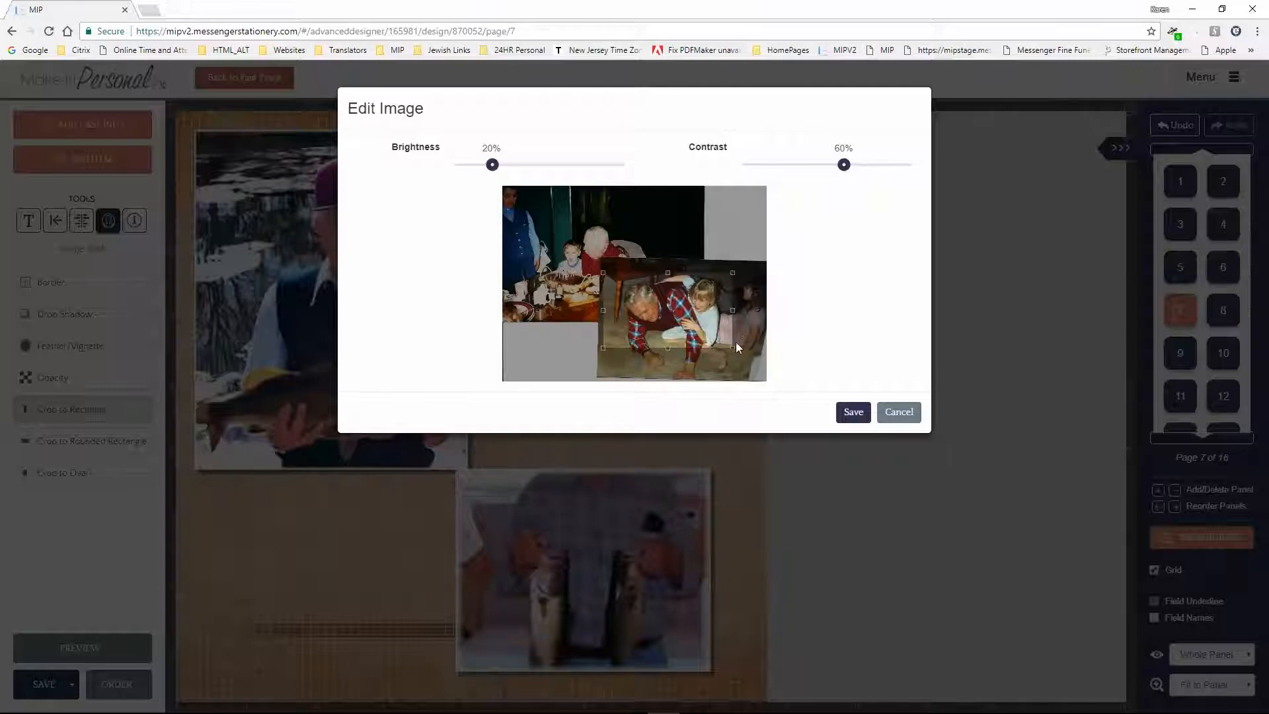
mouse_move(734, 346)
left_mouse_down()
mouse_move(767, 366)
mouse_move(712, 338)
left_mouse_up()
left_click(854, 412)
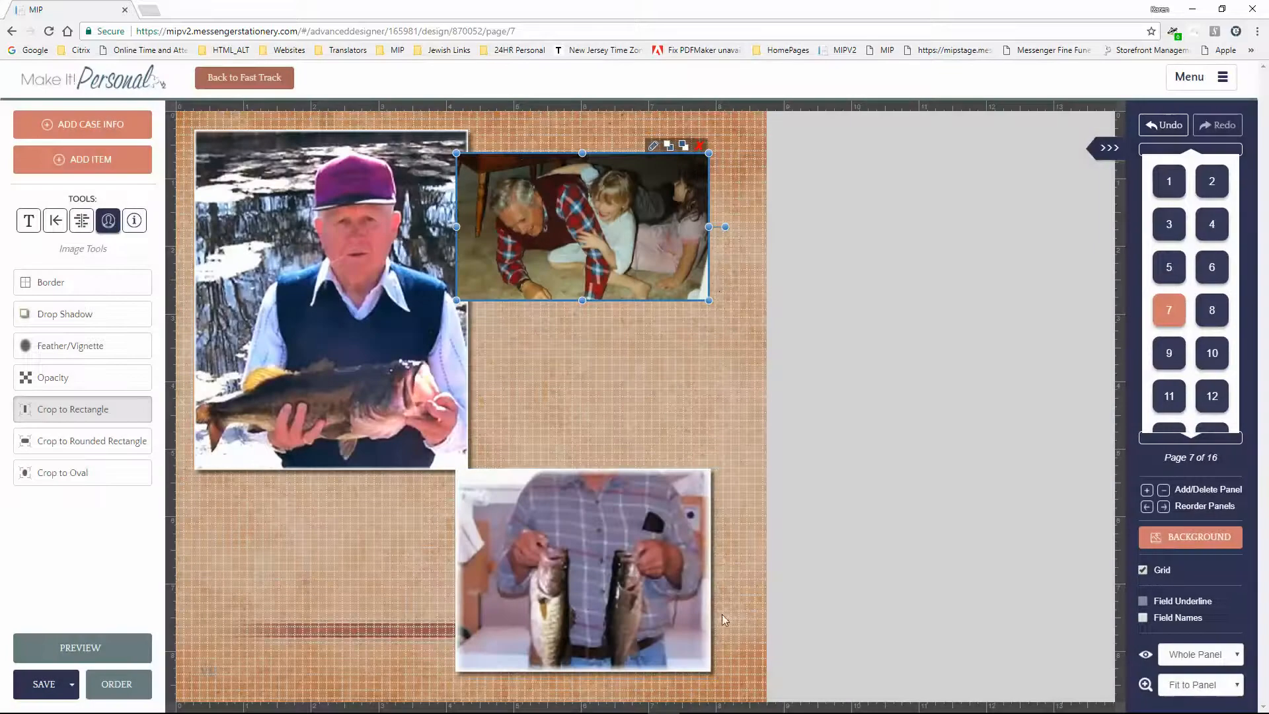
left_click_drag(714, 305, 687, 306)
left_click(707, 296)
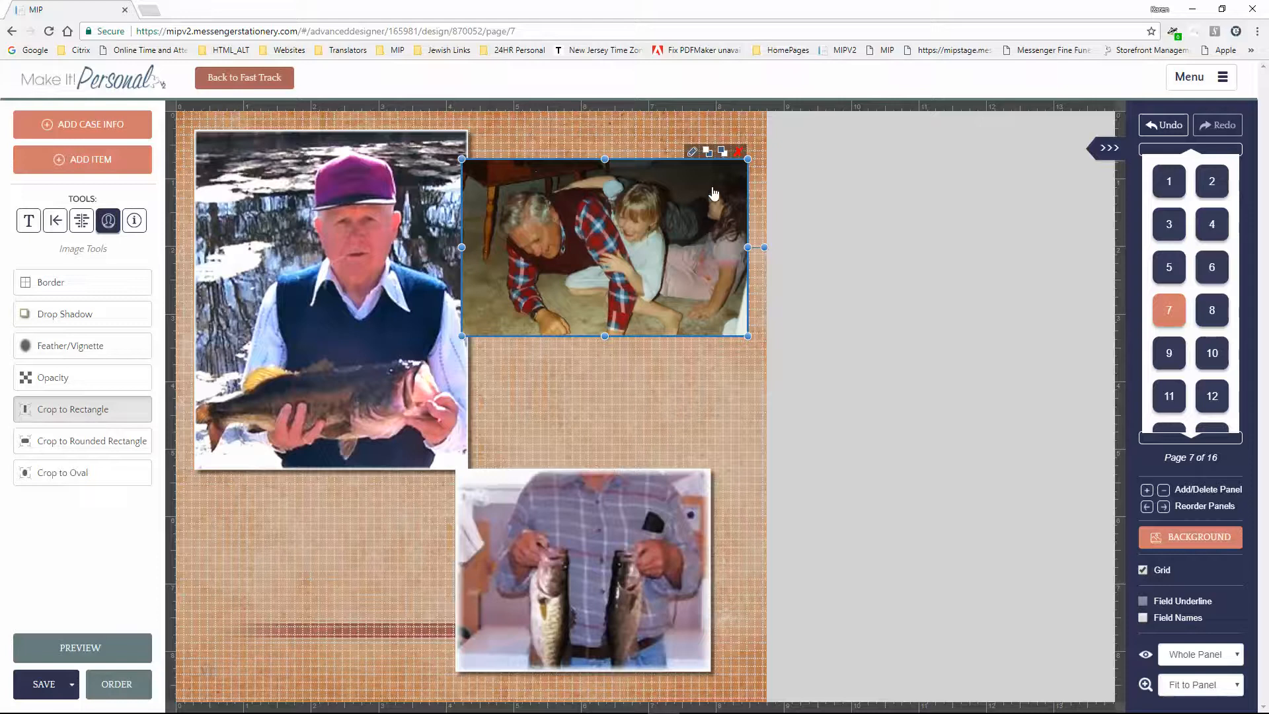
Set the brightness of the photo of the man and two girls to 29%, shift its crop slightly down, and save.
left_click(692, 152)
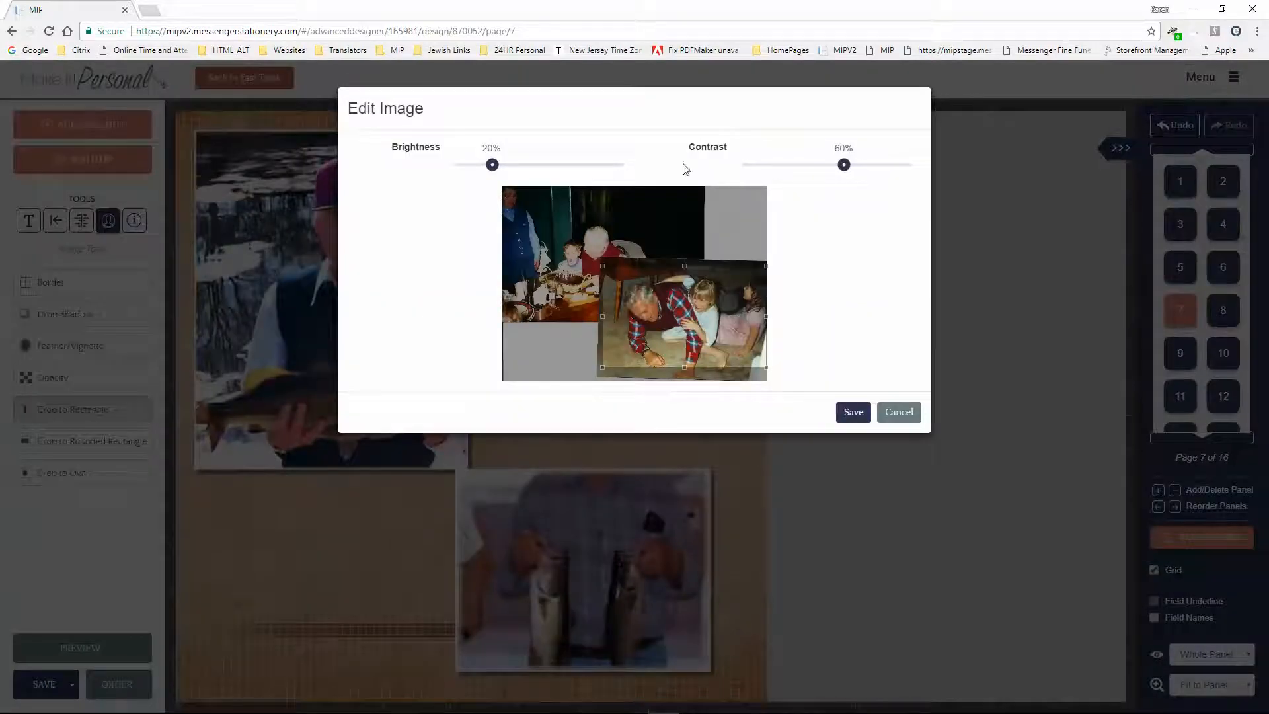
mouse_move(497, 169)
left_mouse_down()
mouse_move(519, 169)
mouse_move(507, 165)
left_mouse_up()
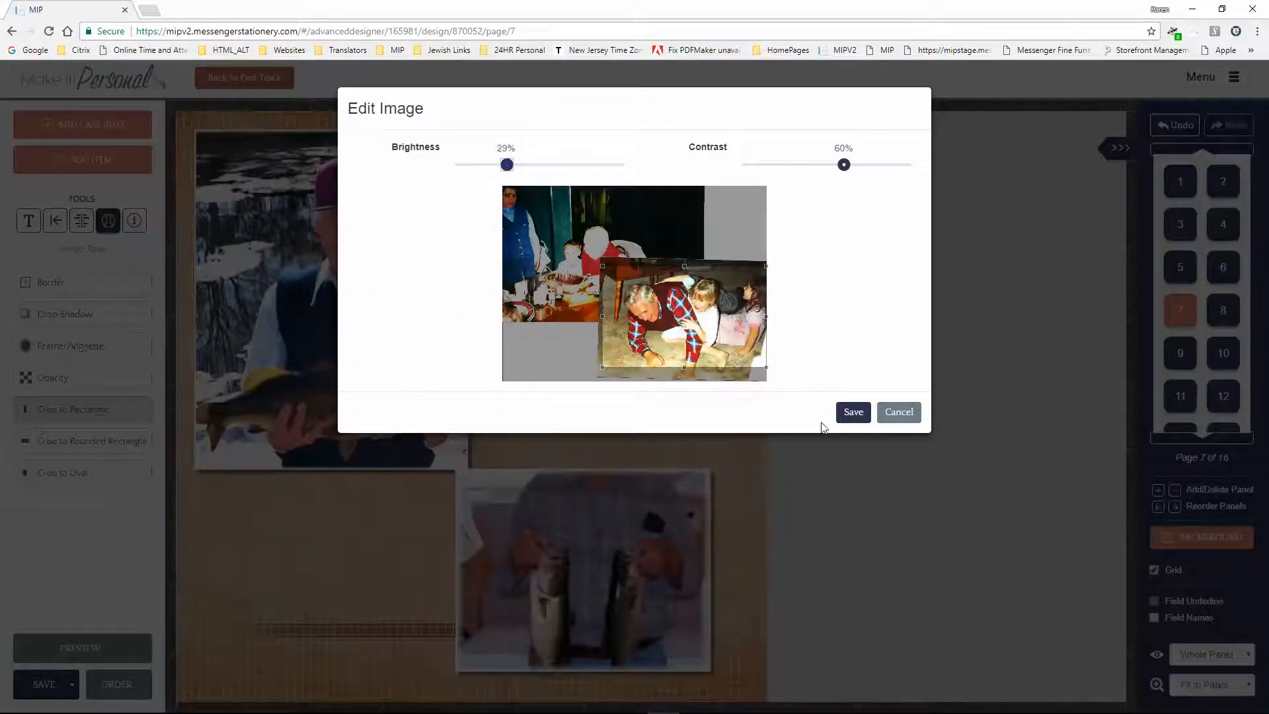
left_click_drag(709, 327, 709, 333)
left_click(851, 413)
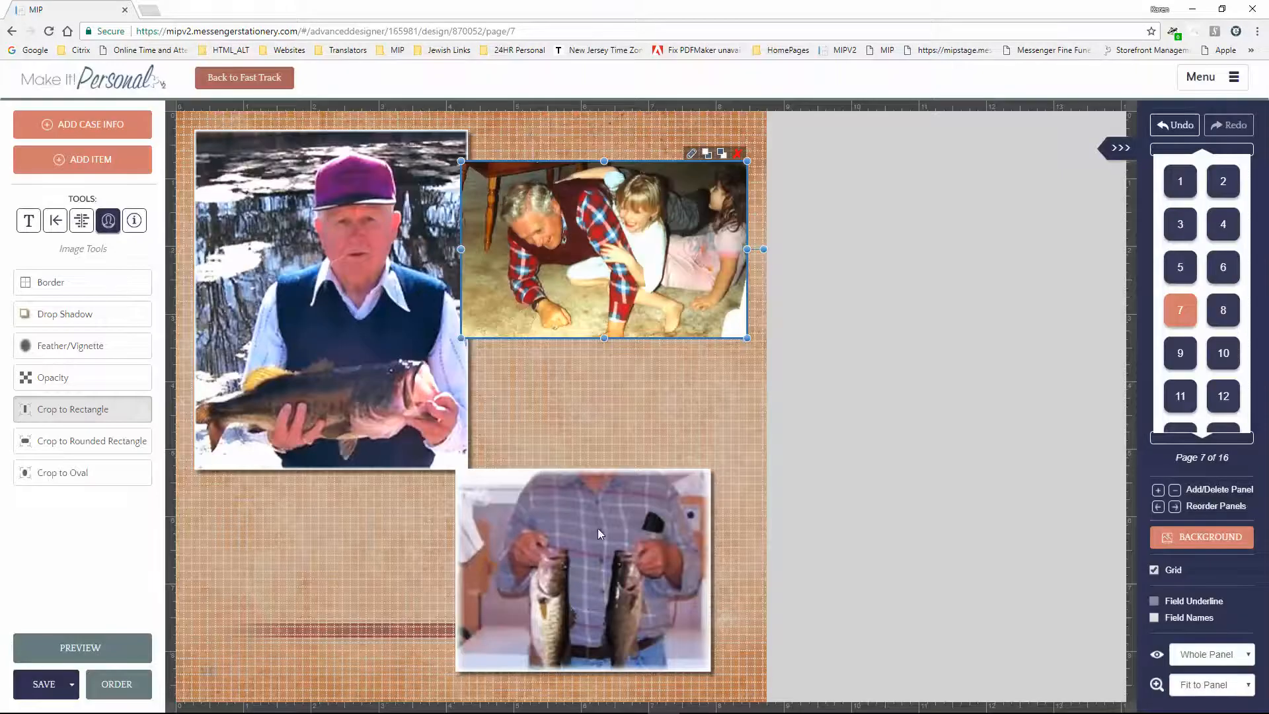
Extend the two-fish photo upward to include the man's face and delete the photo of the man and two girls.
left_click_drag(588, 466, 595, 323)
left_click(595, 231)
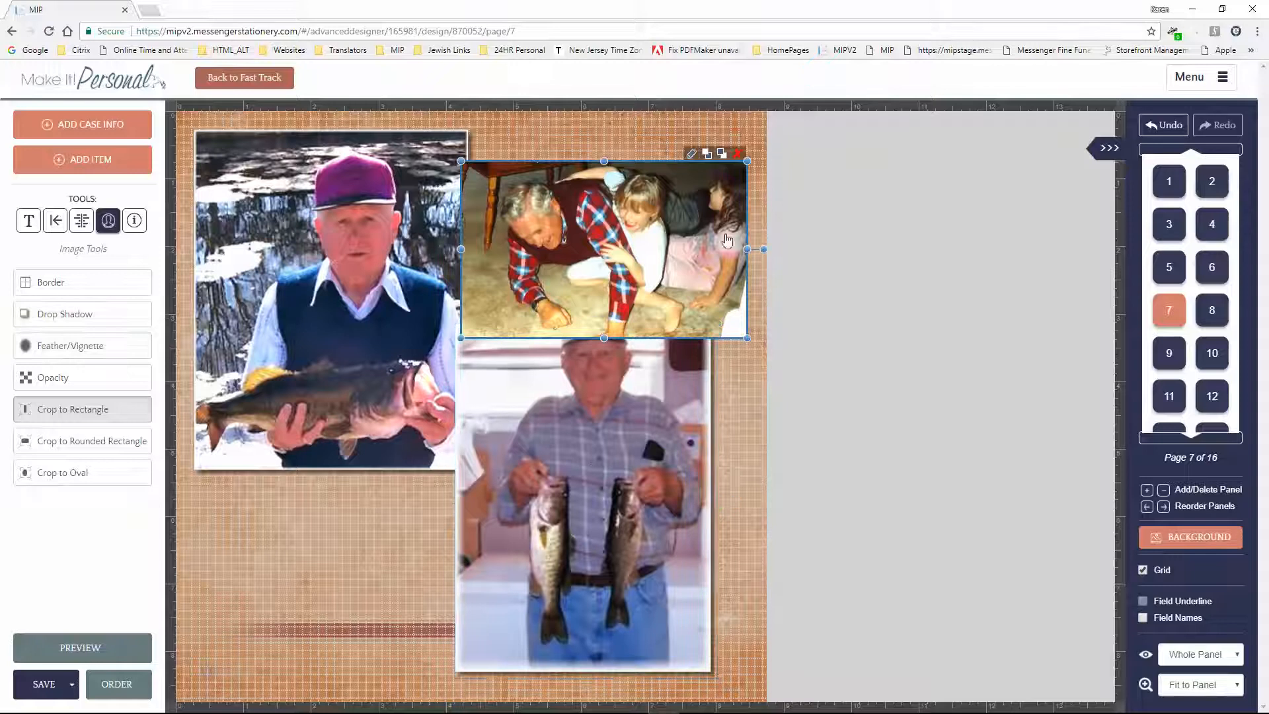
left_click(739, 156)
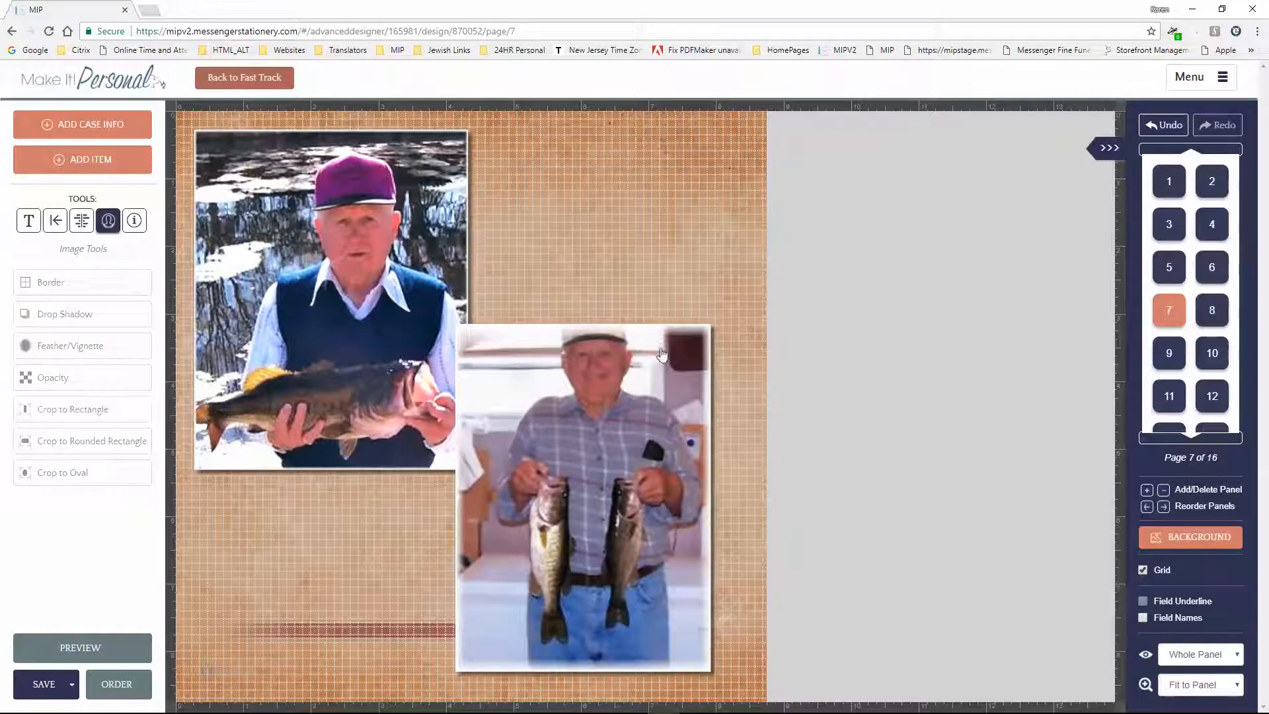
Set the two-fish photo's Amount of Feather to 0, extend its upper edge to include the whole cap, and reposition it beside the purple-cap photo.
left_click(655, 420)
left_click_drag(593, 450, 604, 380)
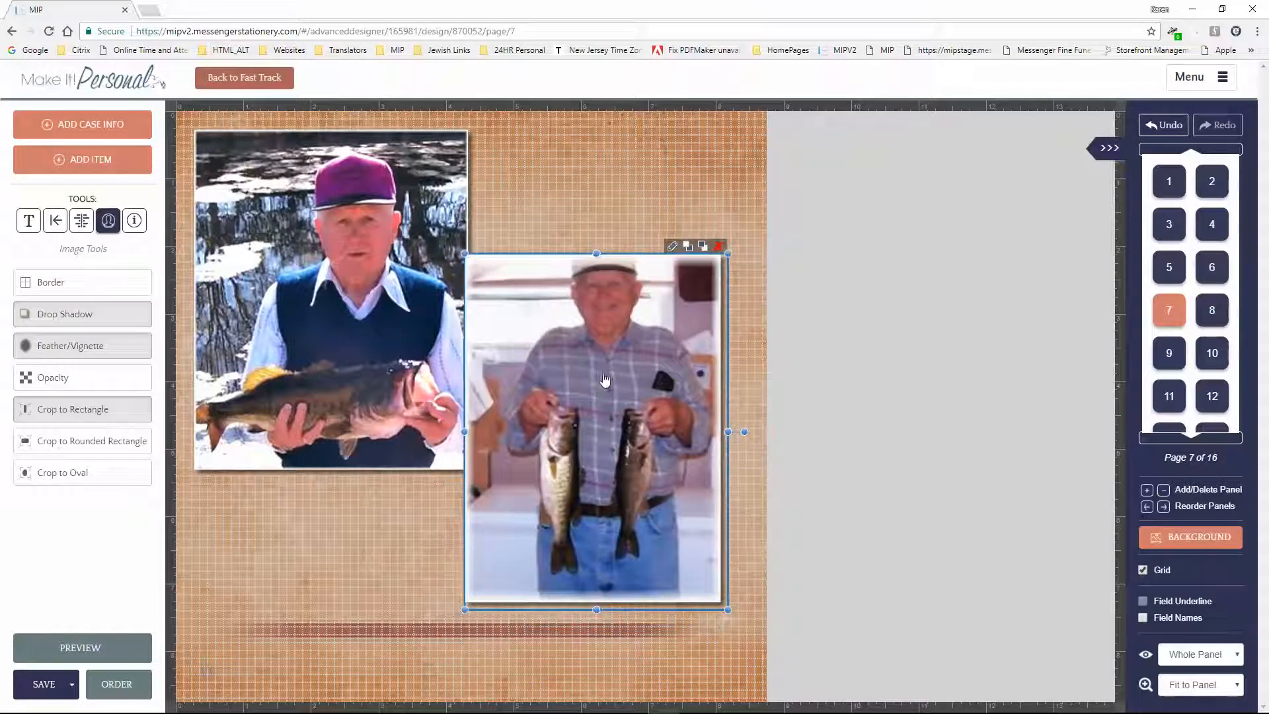
left_click(72, 346)
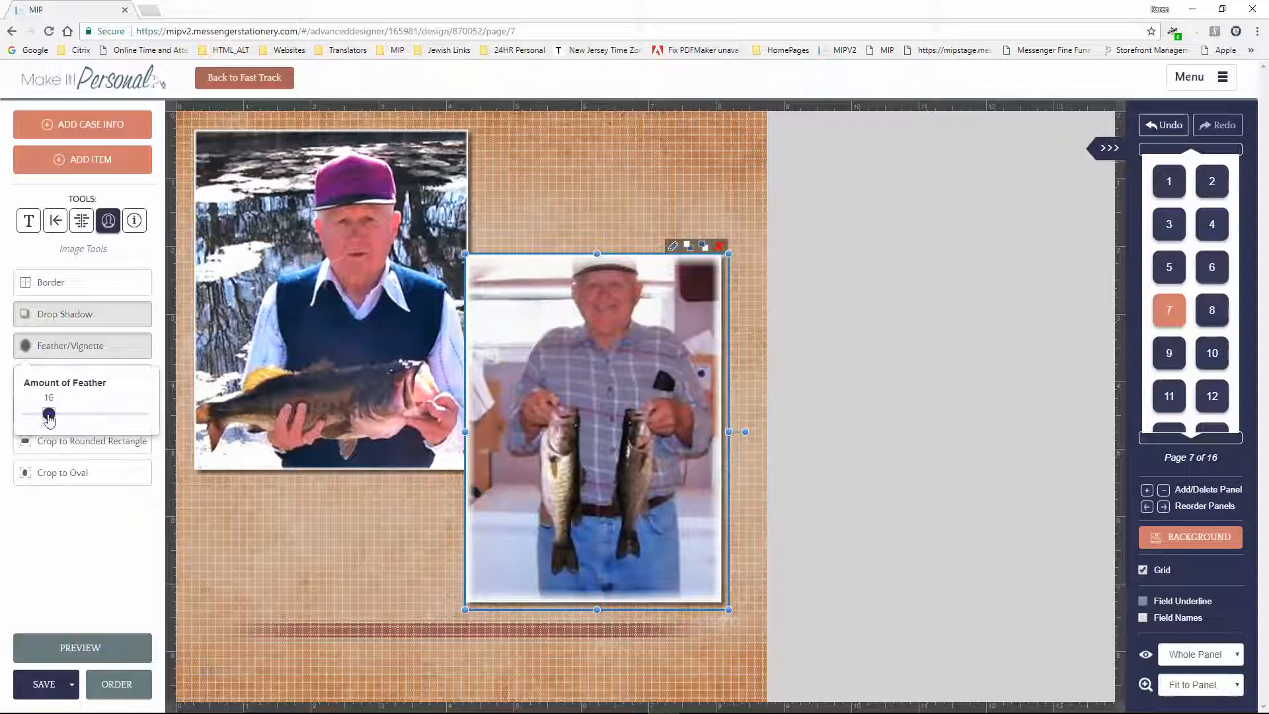
left_click_drag(47, 414, 30, 414)
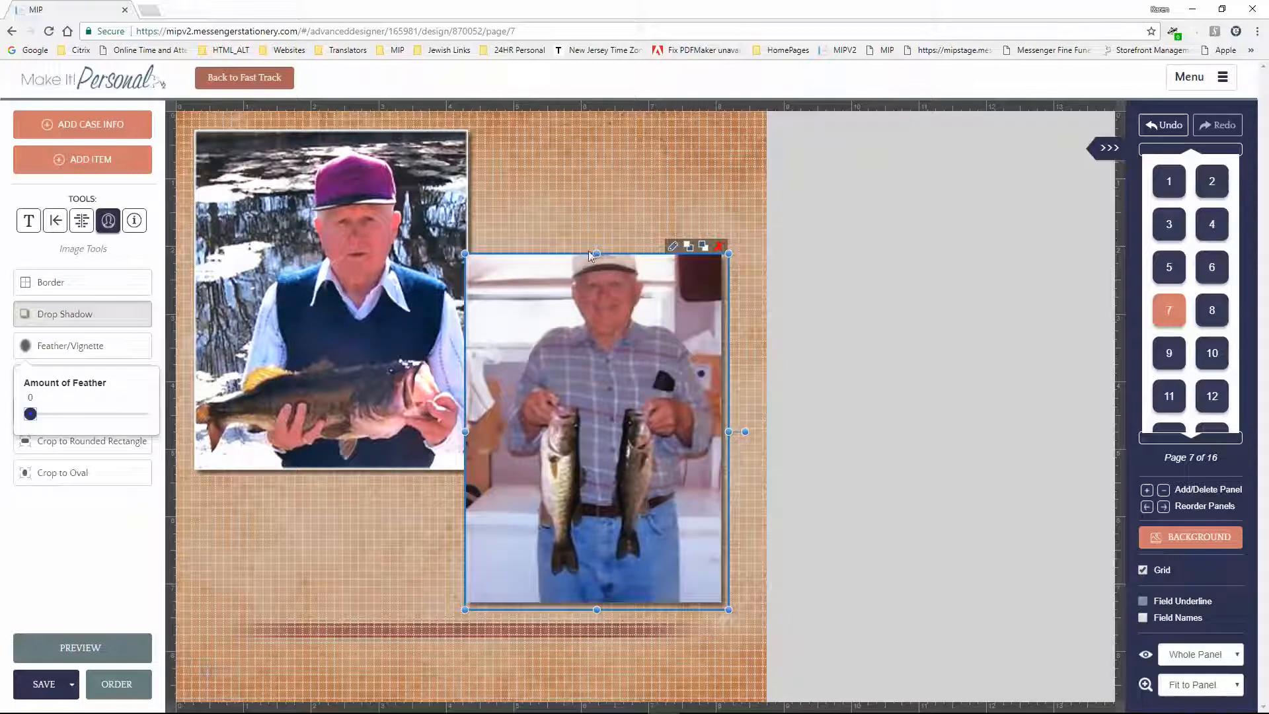
left_click_drag(593, 255, 598, 210)
left_click_drag(539, 366, 554, 402)
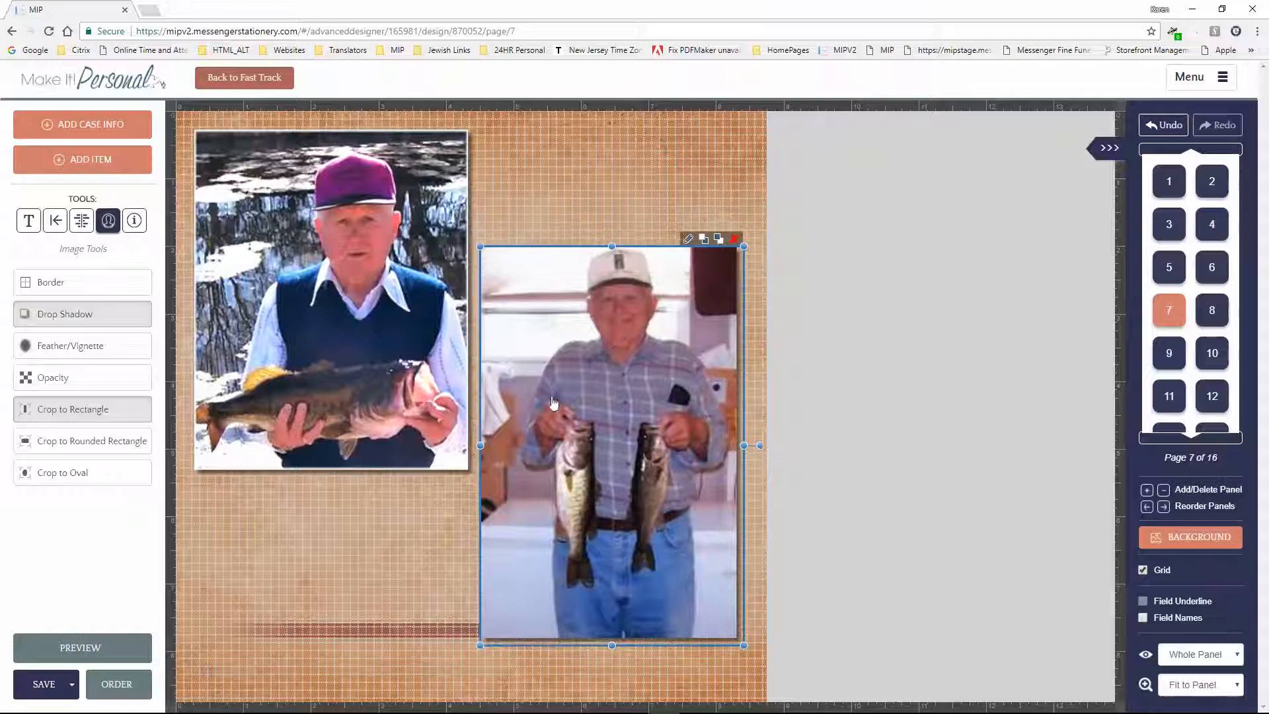
Add the Outdoors design element Fish Basket below the purple-cap photo and a shrunken Fishing Line element near the page's lower-right corner.
left_click(71, 170)
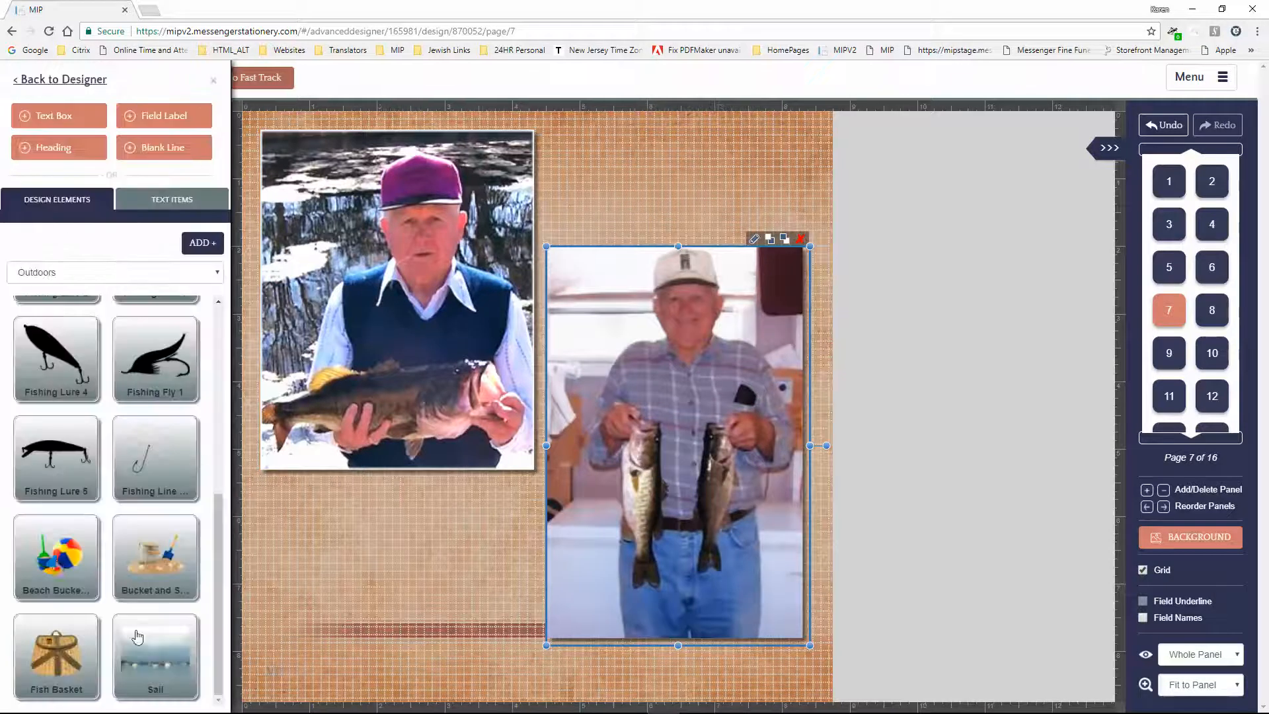
left_click_drag(74, 661, 318, 599)
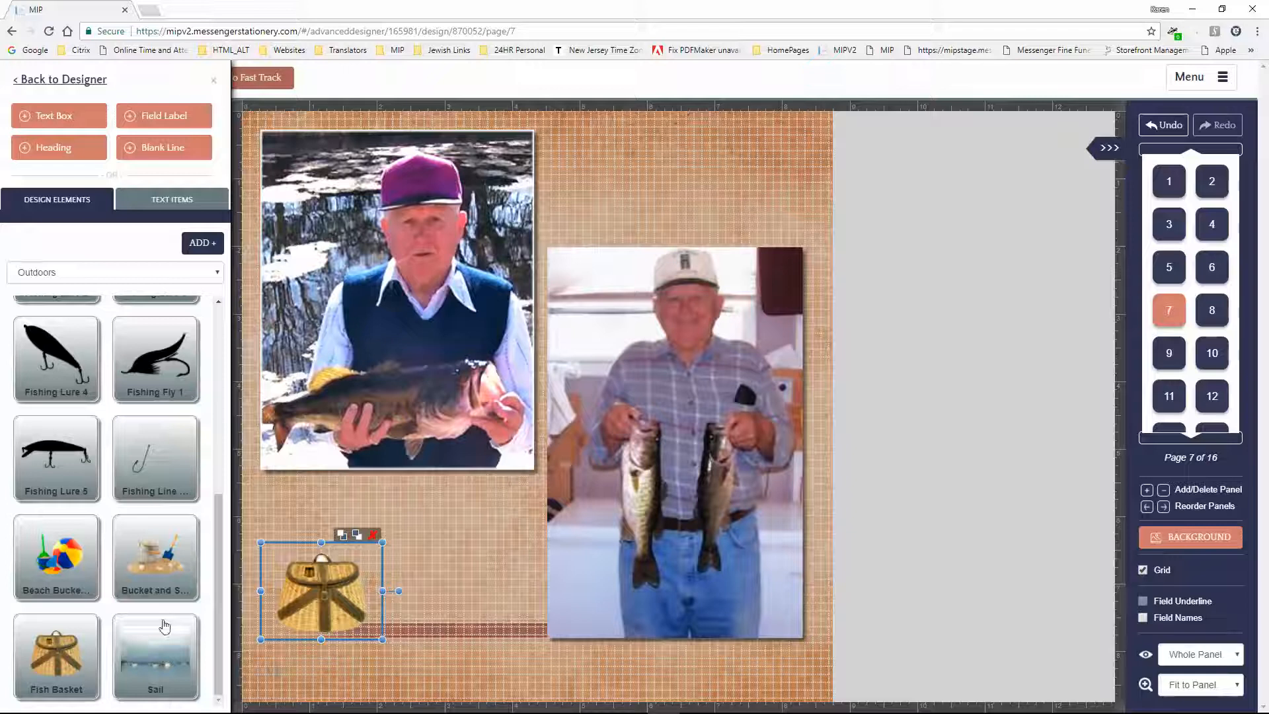
left_click(152, 471)
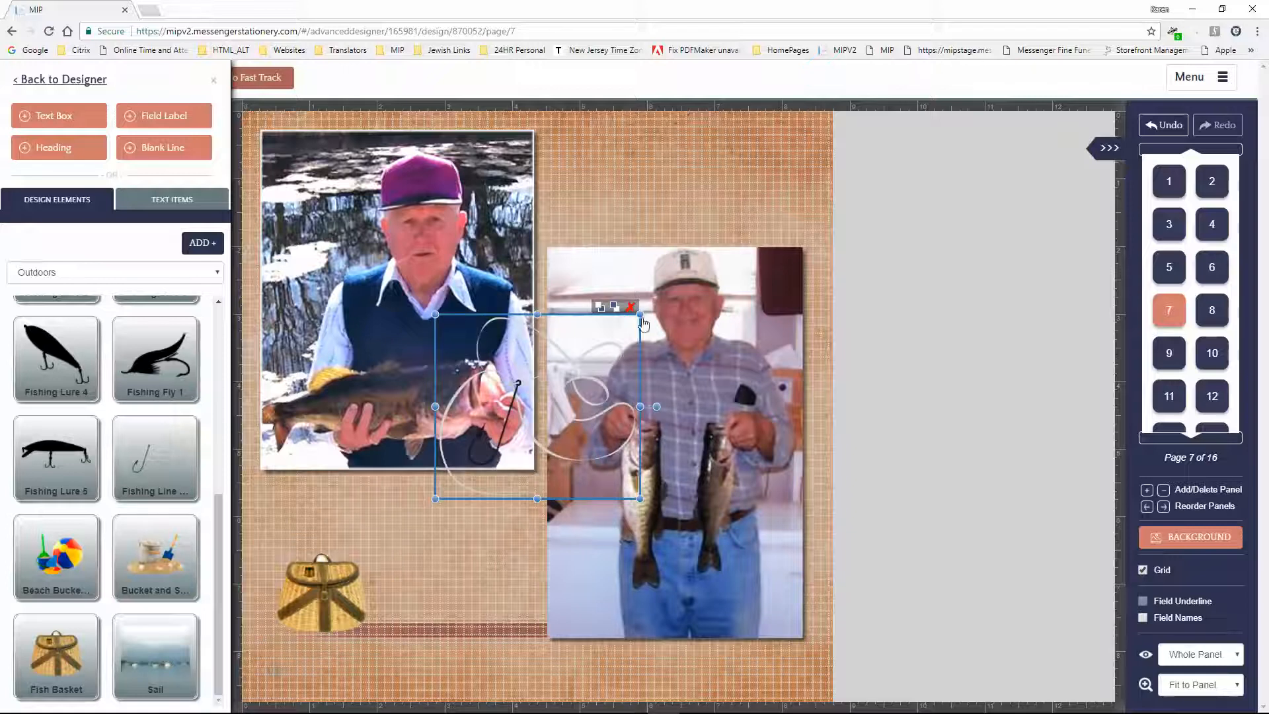
left_click_drag(641, 315, 496, 445)
left_click_drag(459, 488, 778, 651)
left_click(594, 663)
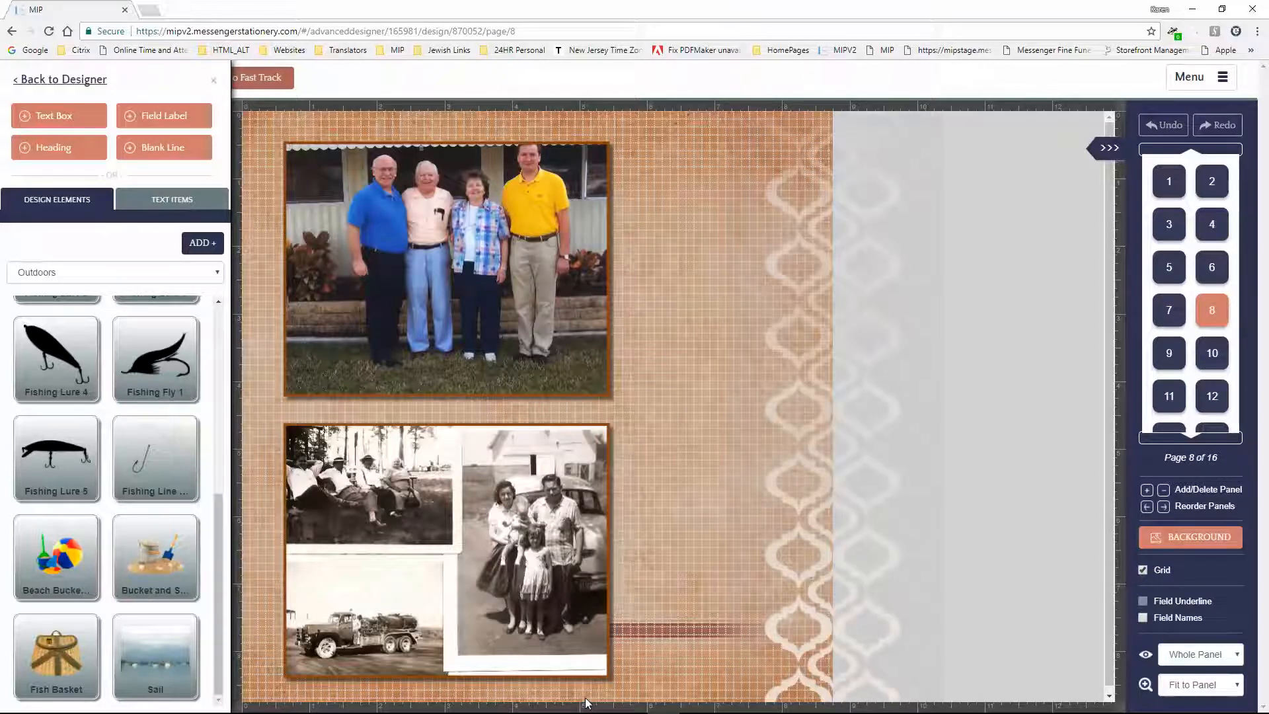
On page 8, enlarge the black-and-white photo collage slightly toward its upper-left corner and shift the four-person color photo up and left.
left_click(352, 427)
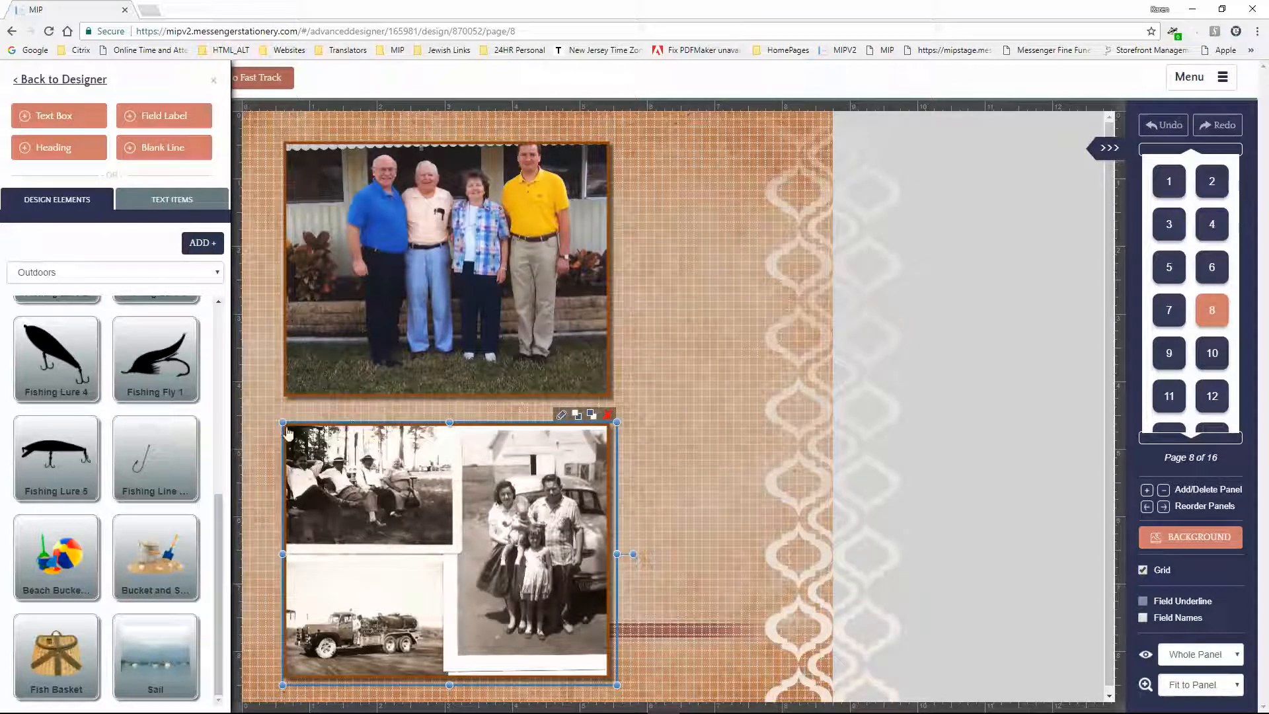
left_click_drag(281, 421, 272, 410)
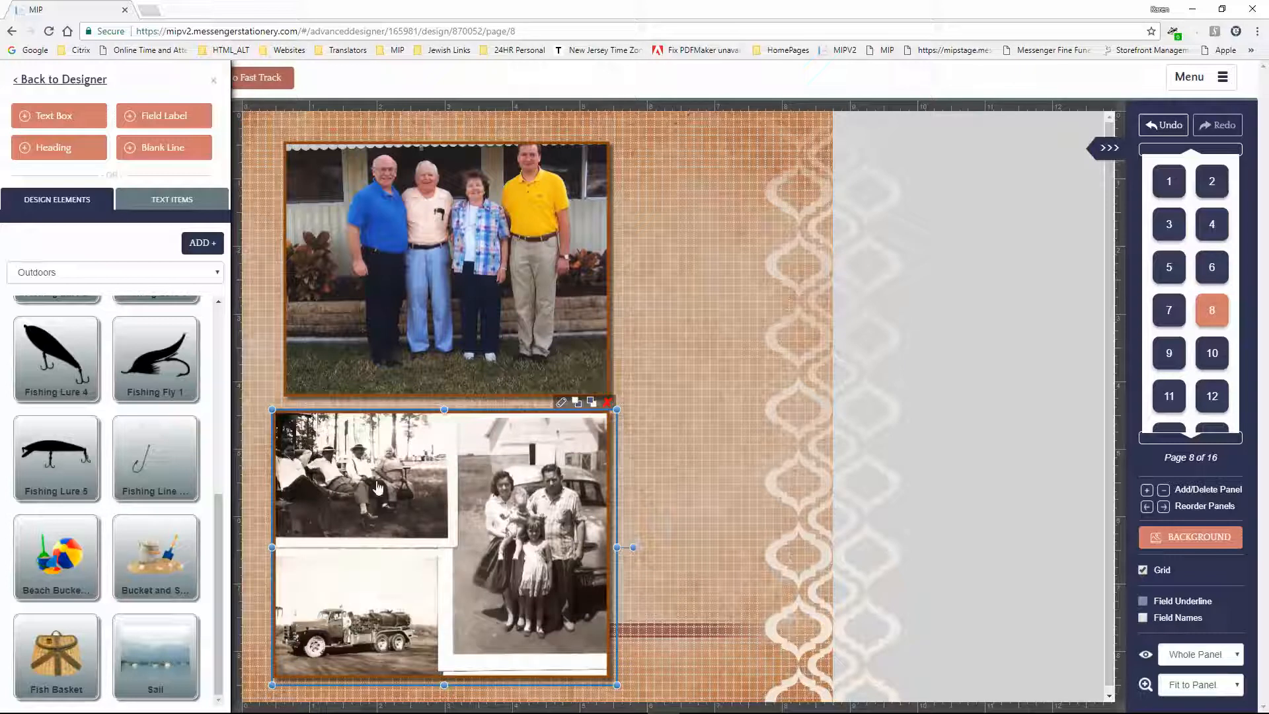
left_click(494, 343)
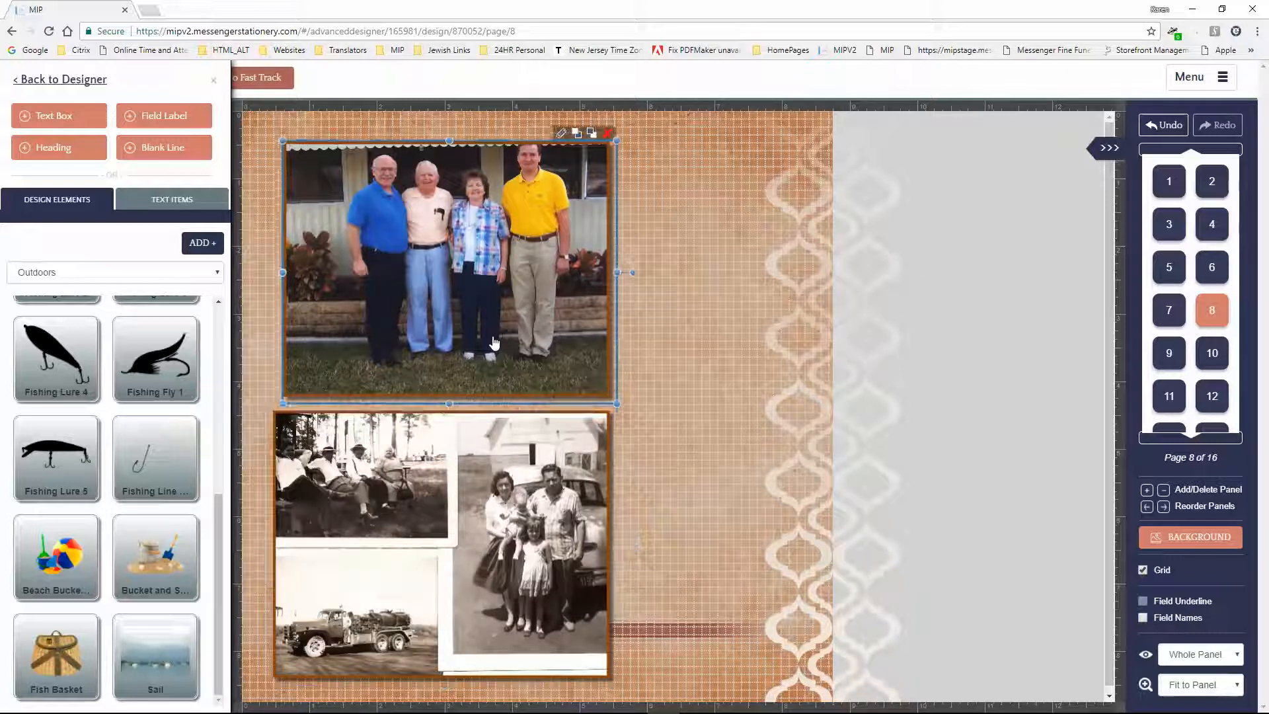
left_click_drag(463, 331, 457, 324)
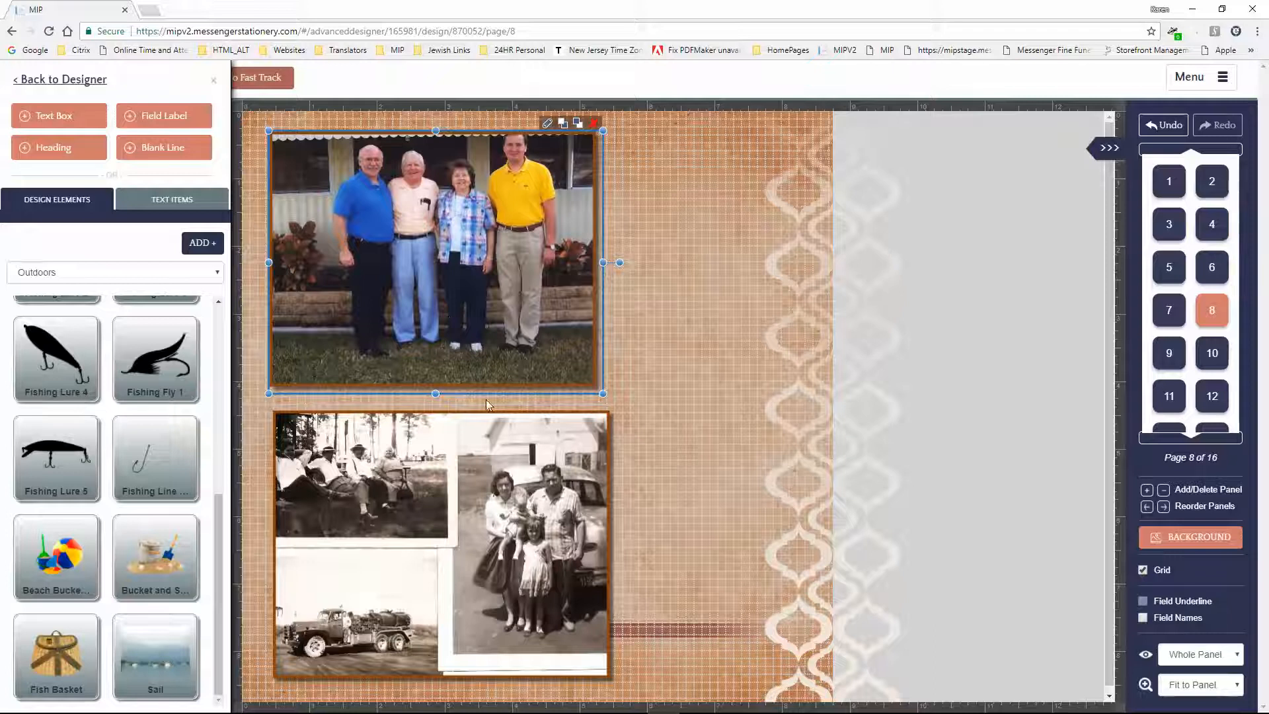
left_click(547, 124)
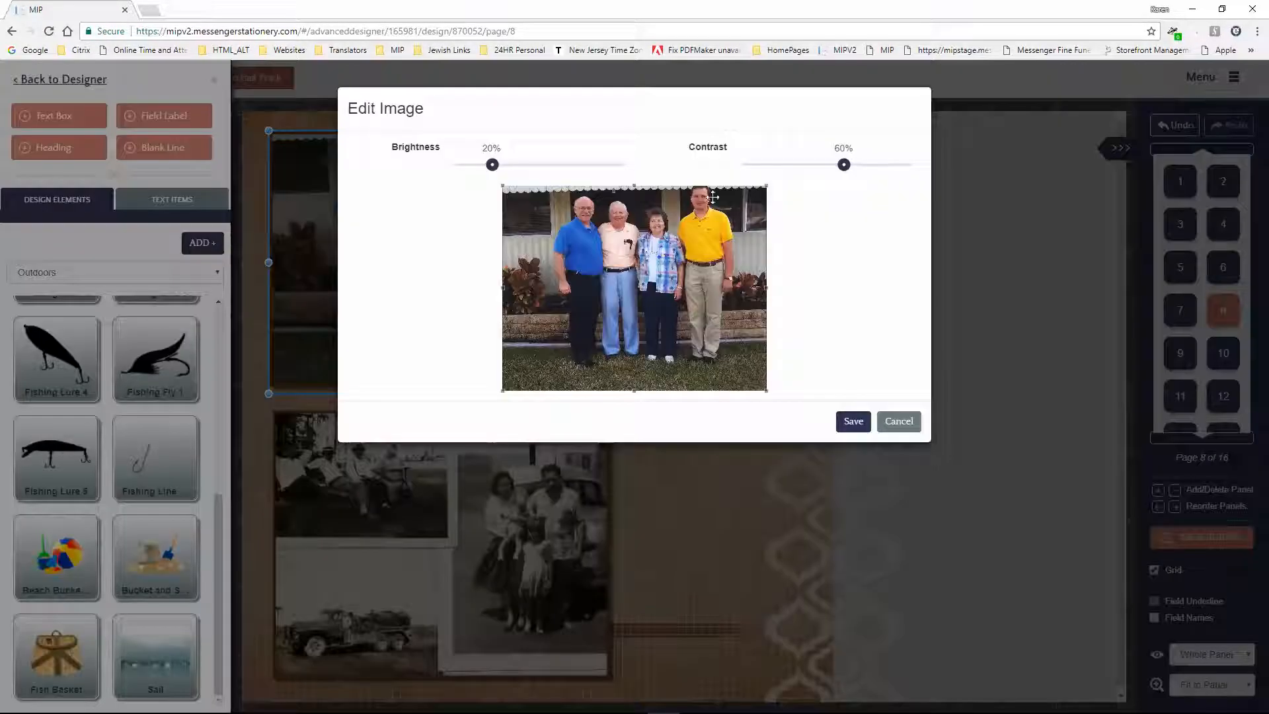
left_click(854, 421)
Move the lattice pattern on page 8 left so its full width sits on the page beside the two photos.
left_click_drag(842, 512, 722, 504)
left_click(517, 517)
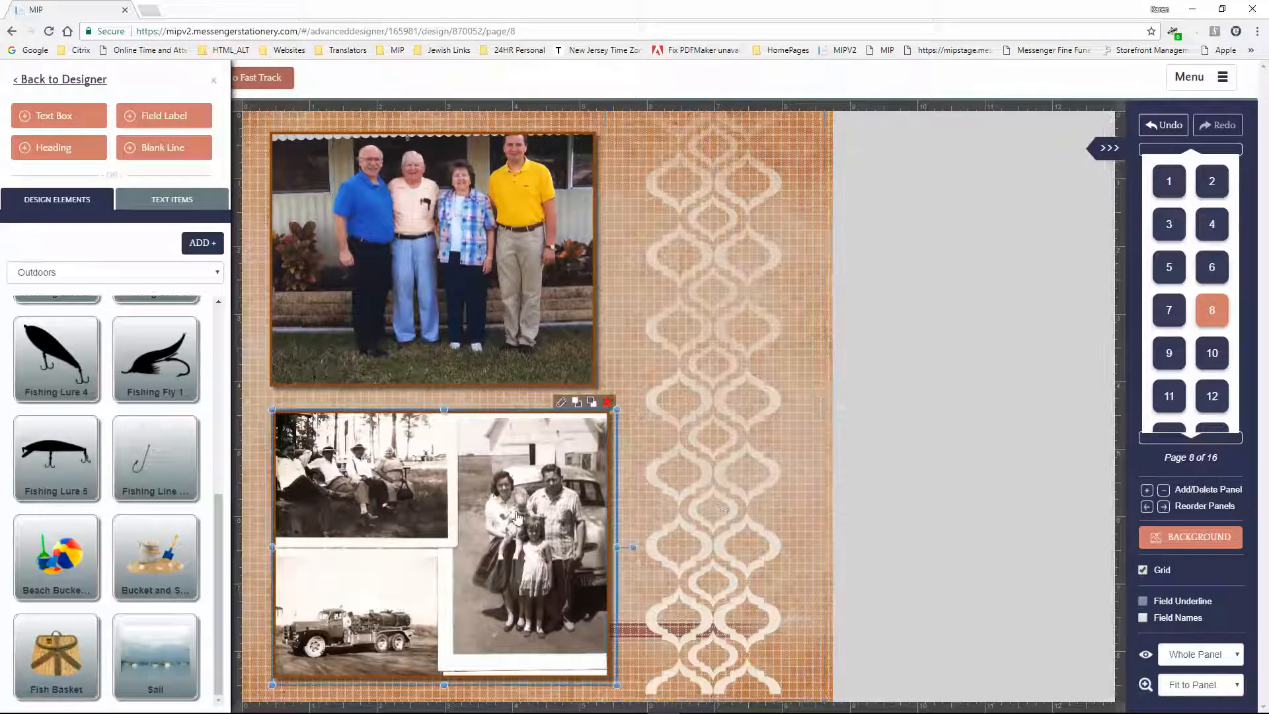
left_click(694, 410)
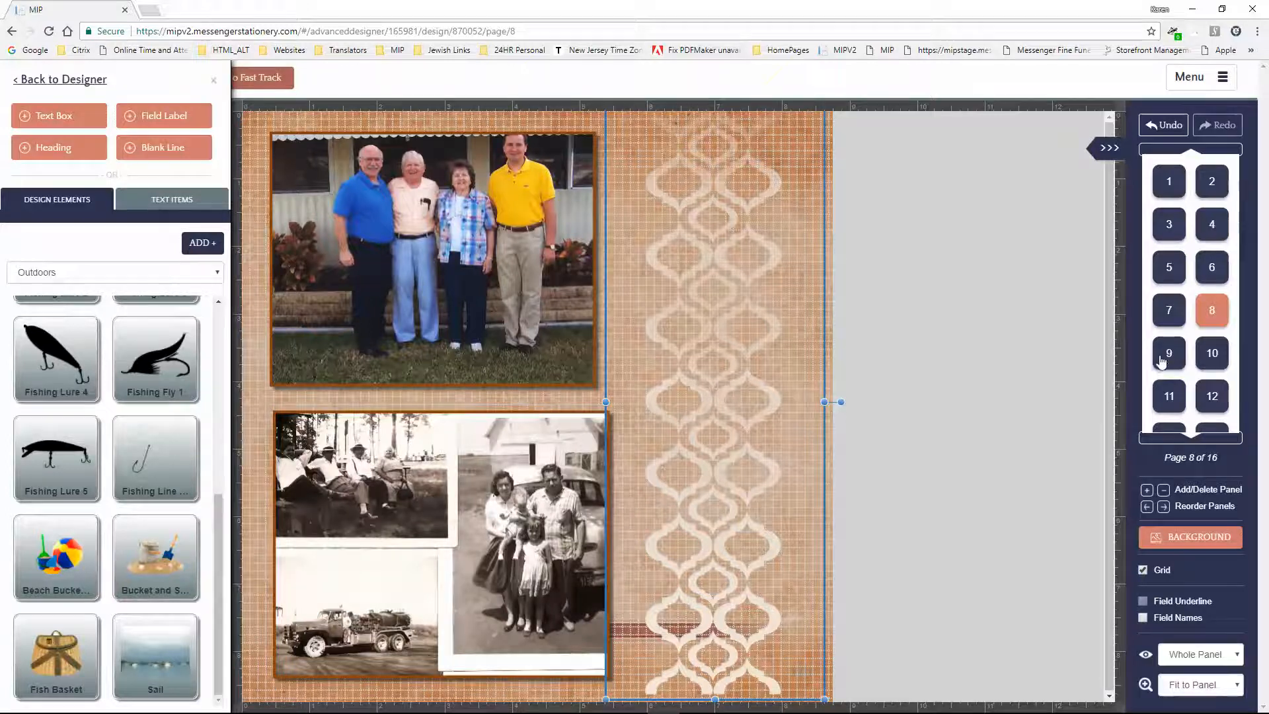
On page 9, extend the sepia family photo upward and downward so it fills most of the page's height.
left_click(590, 508)
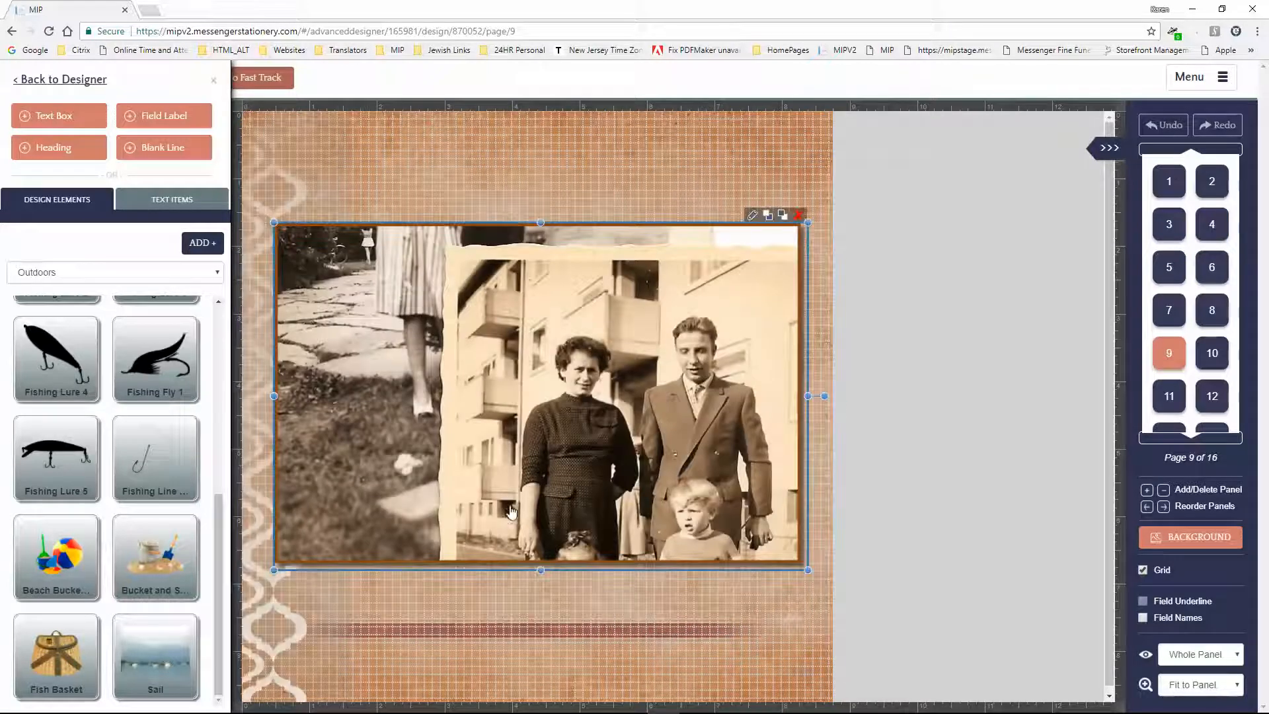
left_click_drag(540, 223, 544, 129)
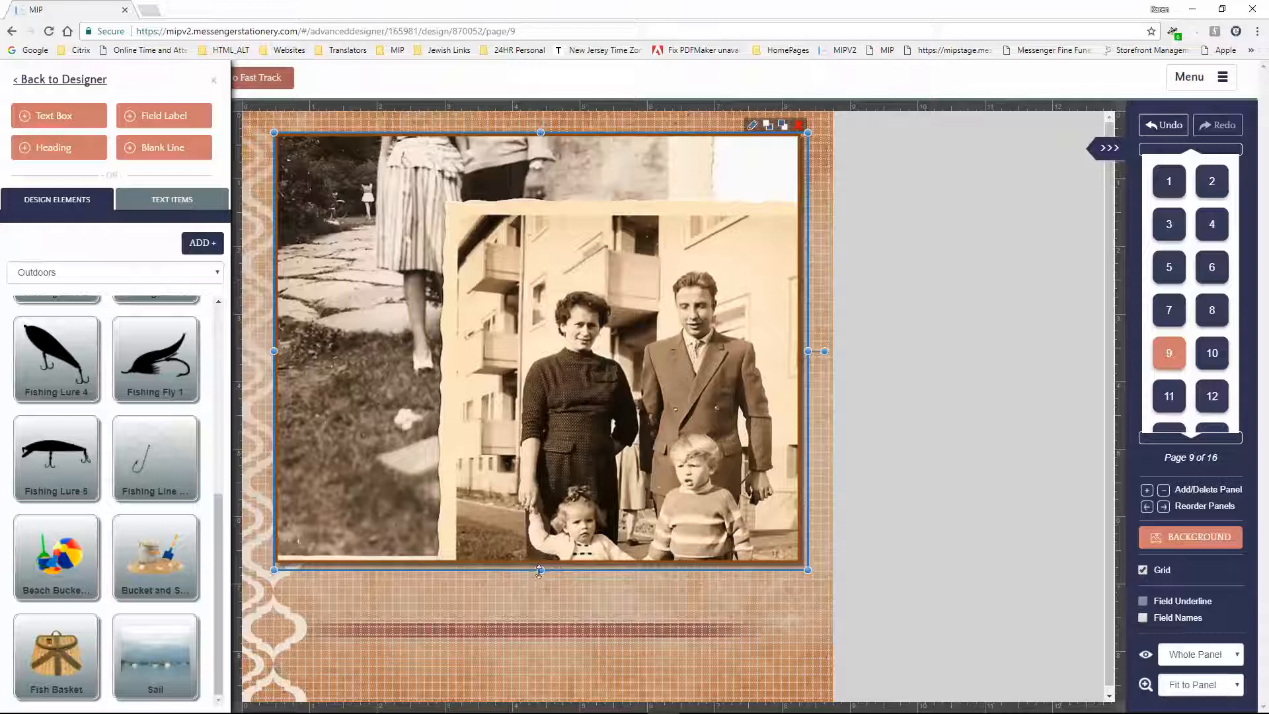
left_click_drag(540, 572, 541, 614)
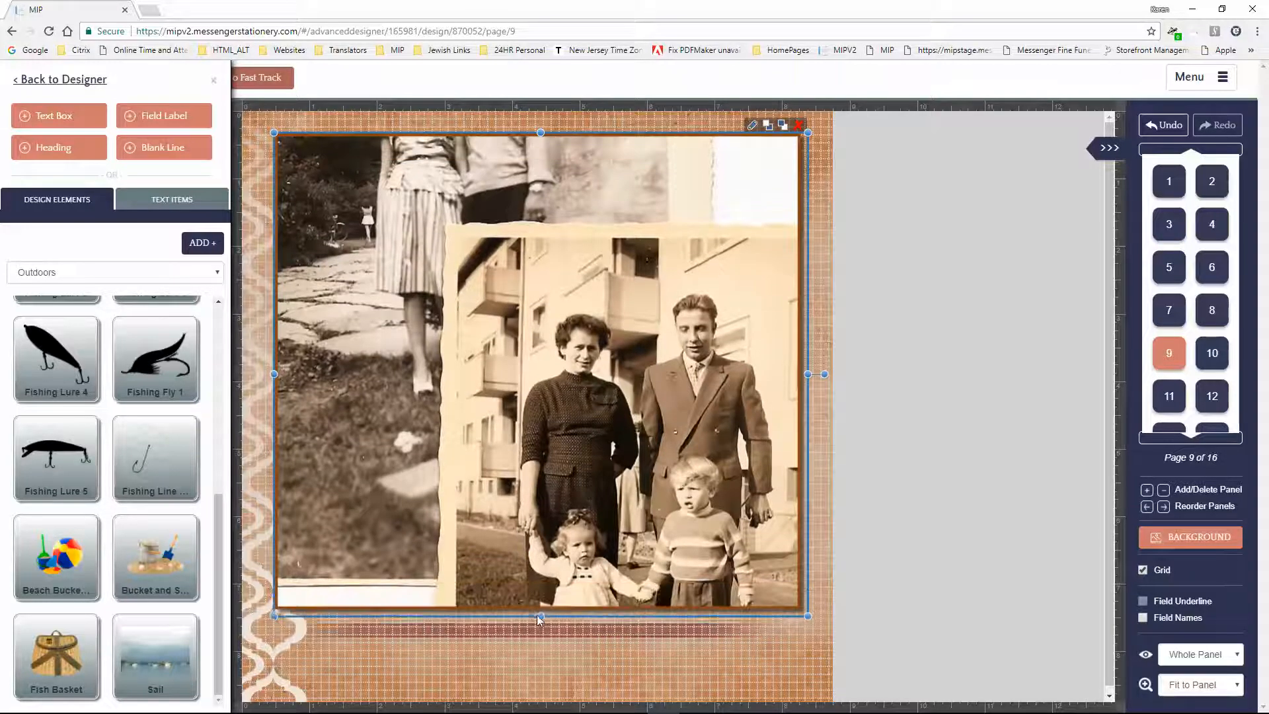
Crop the sepia collage on page 9 to its lower-right picture of the couple with two children.
left_click(752, 127)
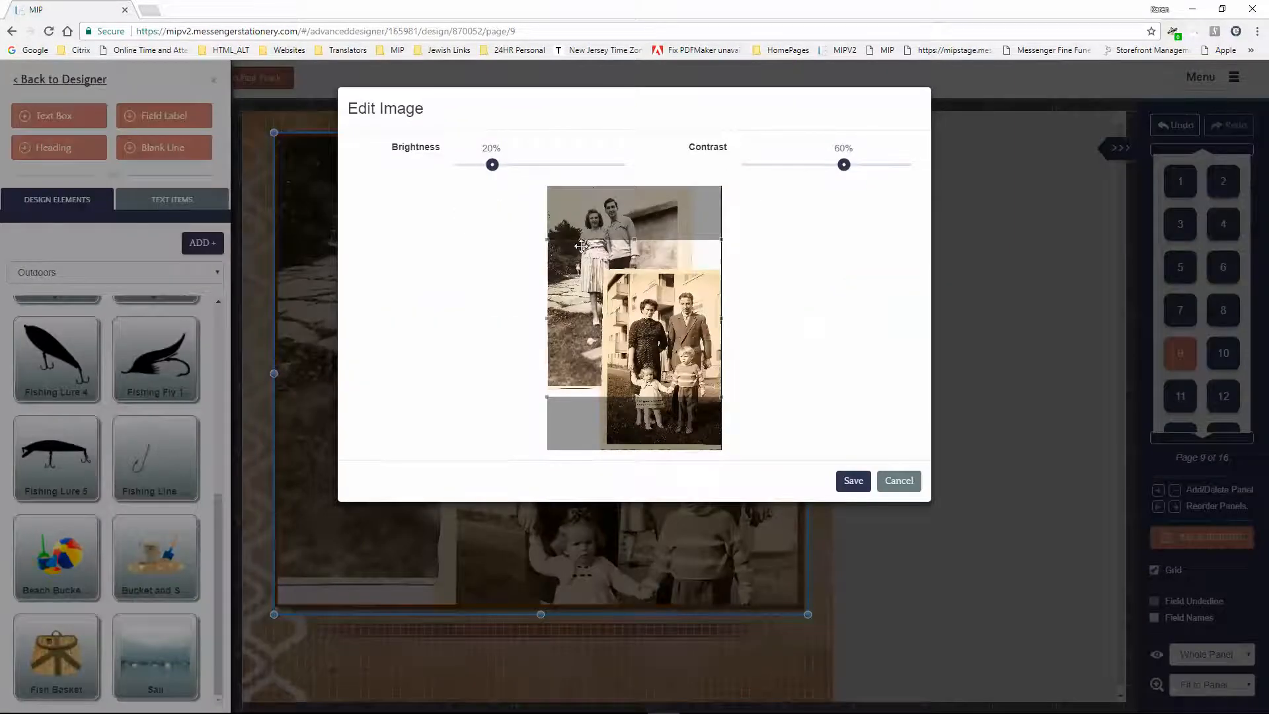
left_click_drag(593, 243, 604, 291)
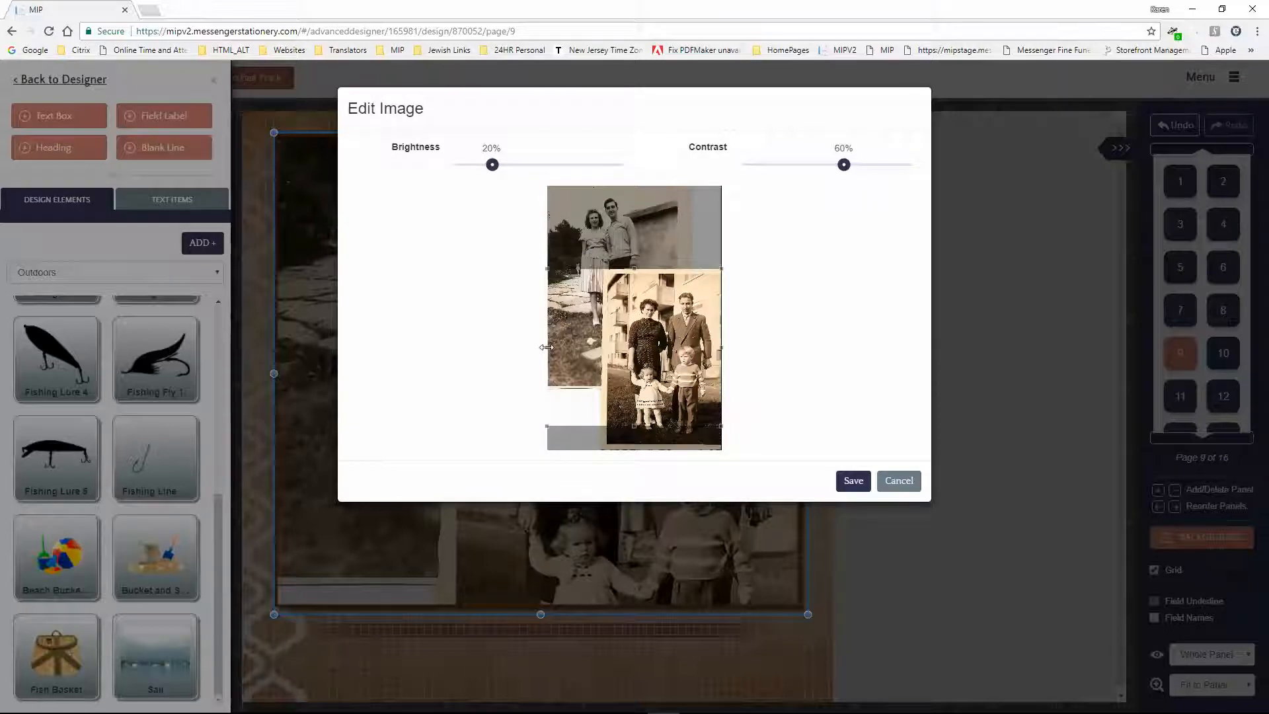
left_click_drag(548, 347, 653, 339)
left_click(863, 485)
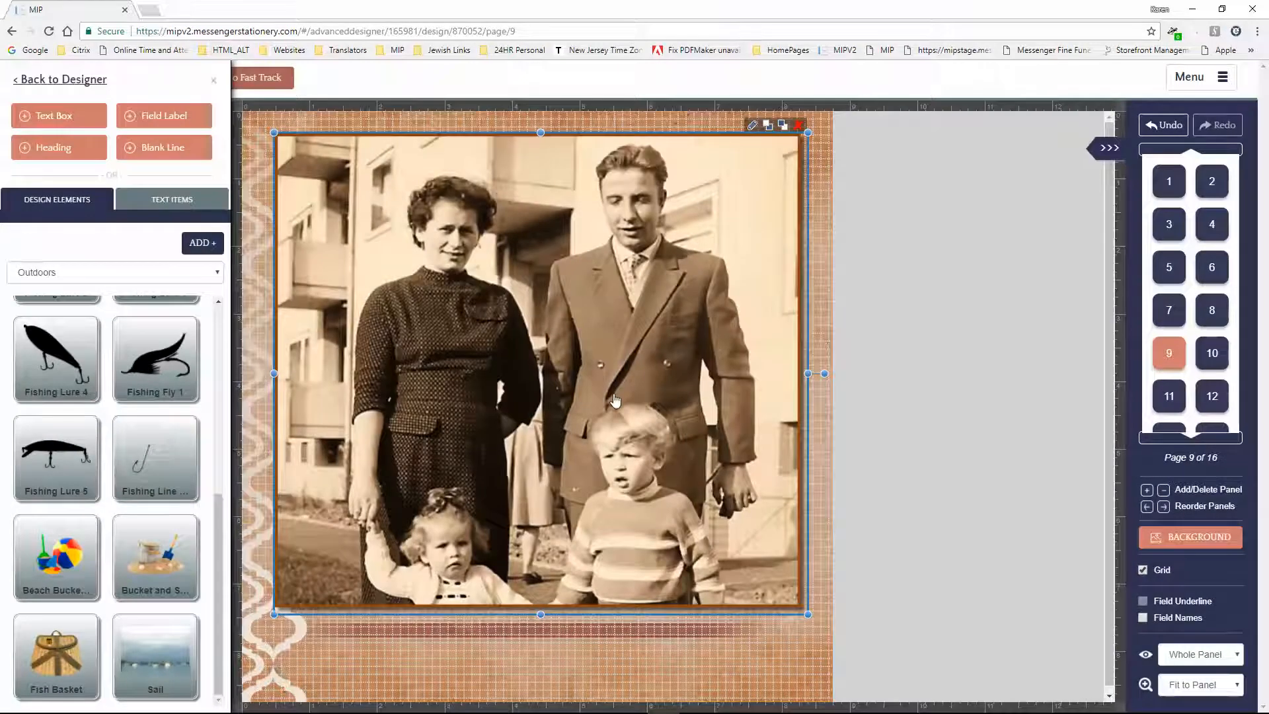
mouse_move(615, 401)
left_mouse_down()
mouse_move(613, 418)
mouse_move(613, 401)
left_mouse_up()
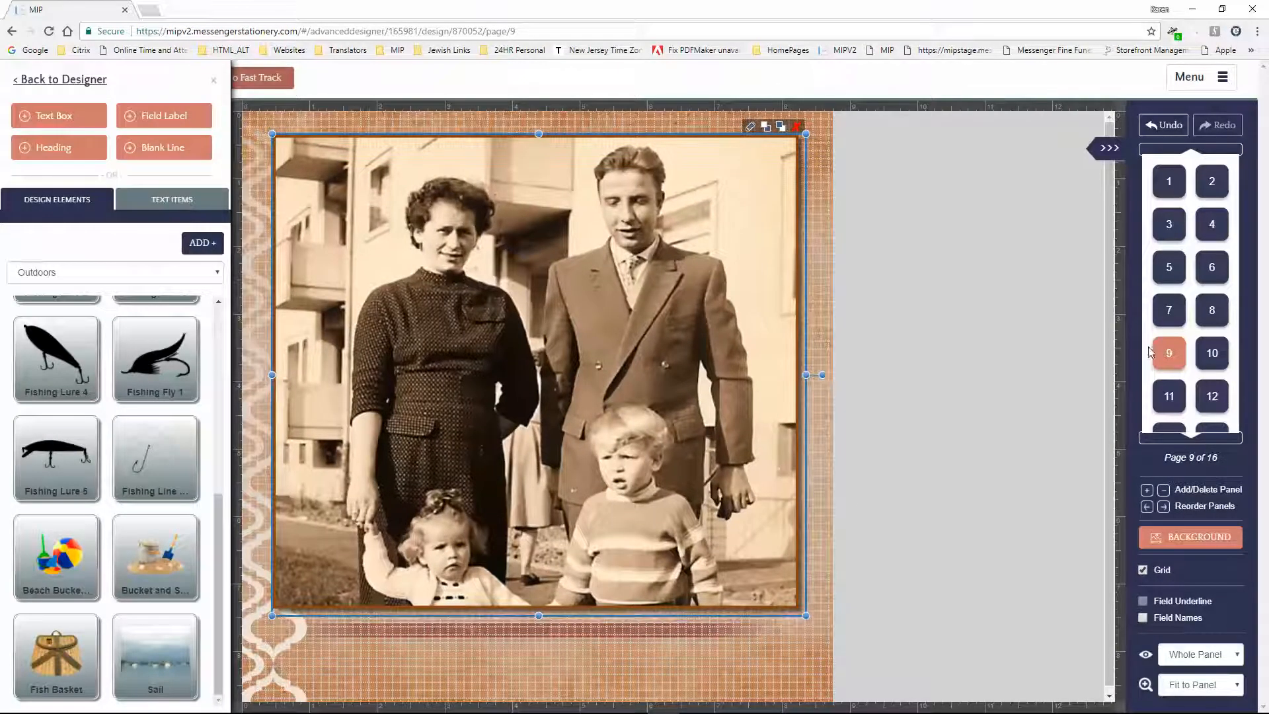
On page 10, remove the feather effect from the oval family dinner photo.
left_click(1213, 354)
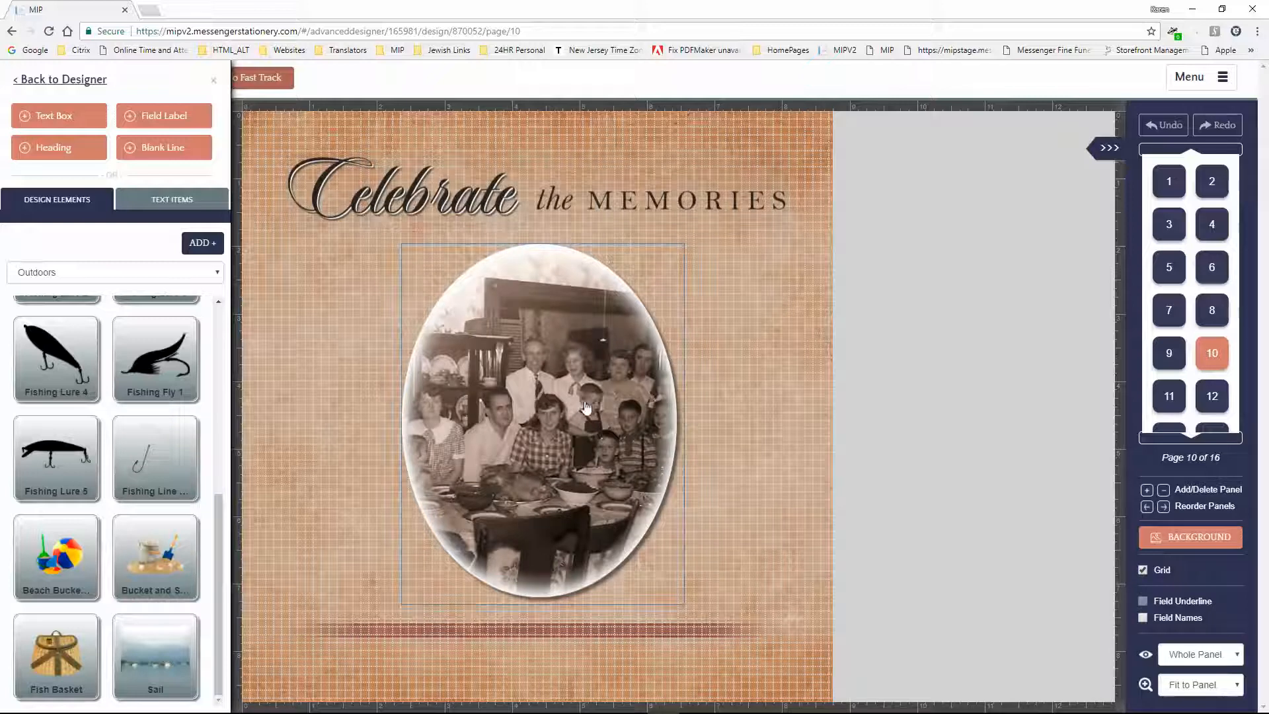
left_click(559, 389)
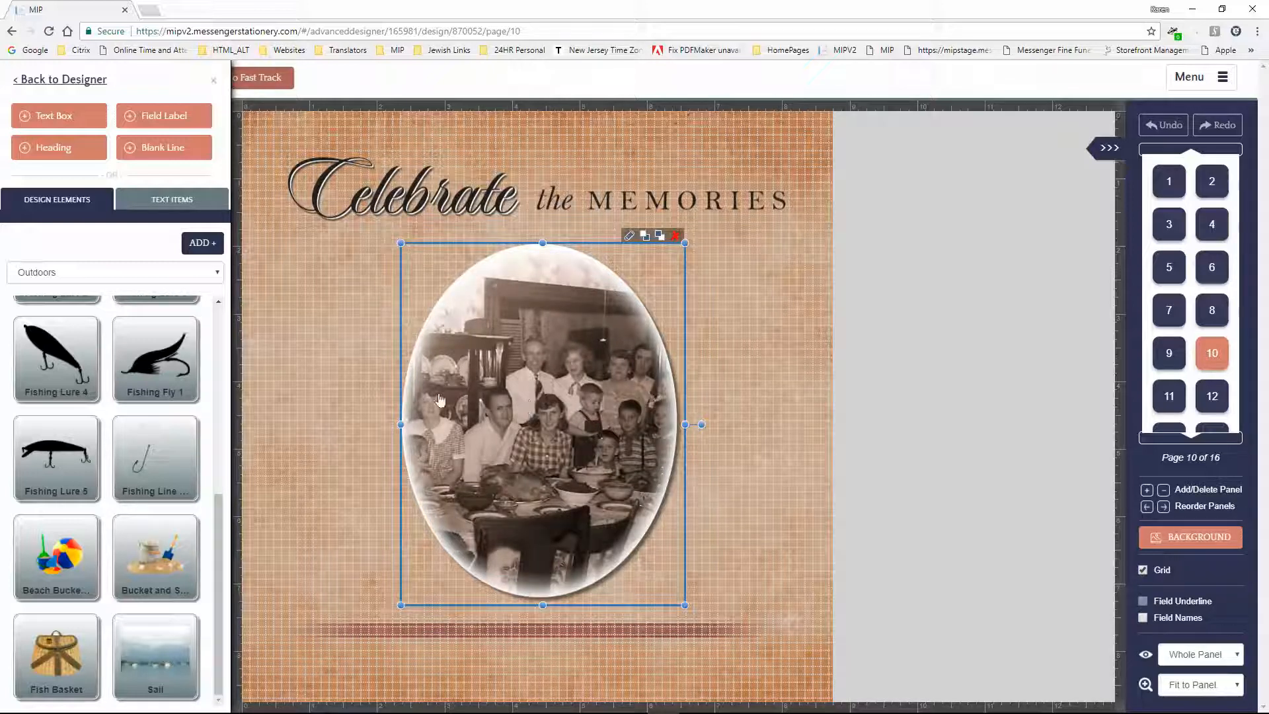
left_click(66, 90)
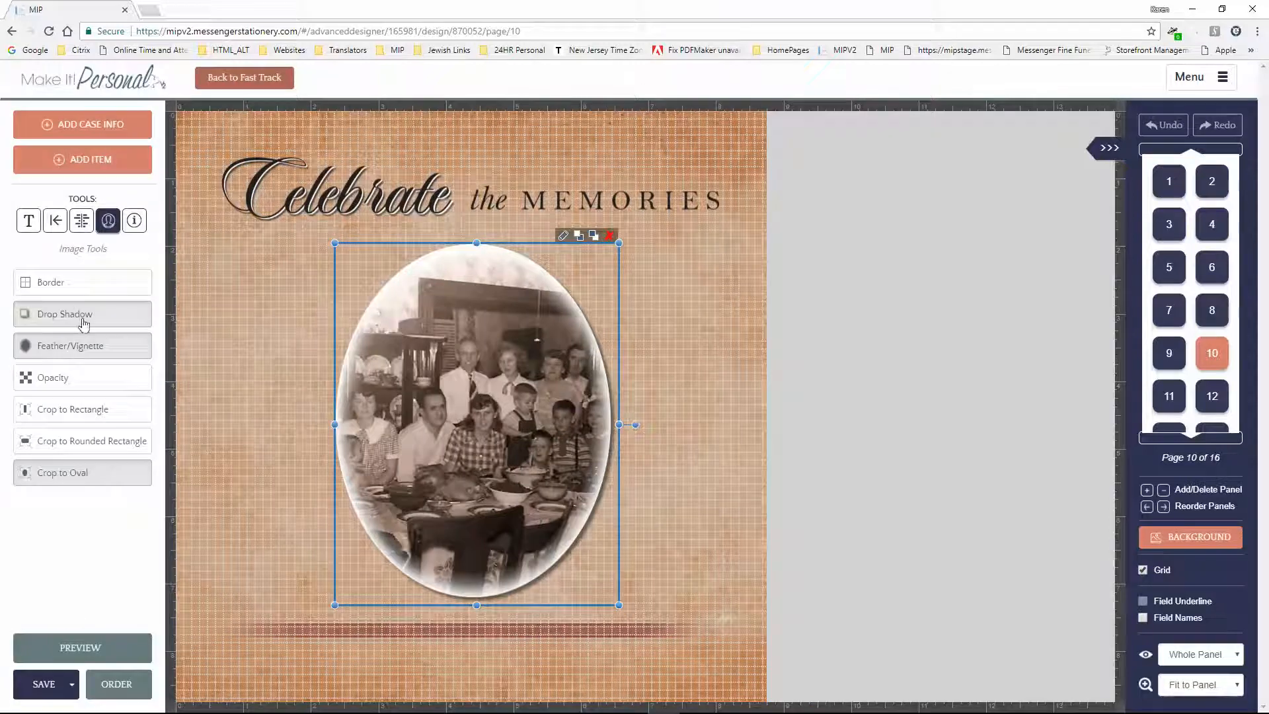
left_click(76, 347)
left_click_drag(39, 415, 31, 415)
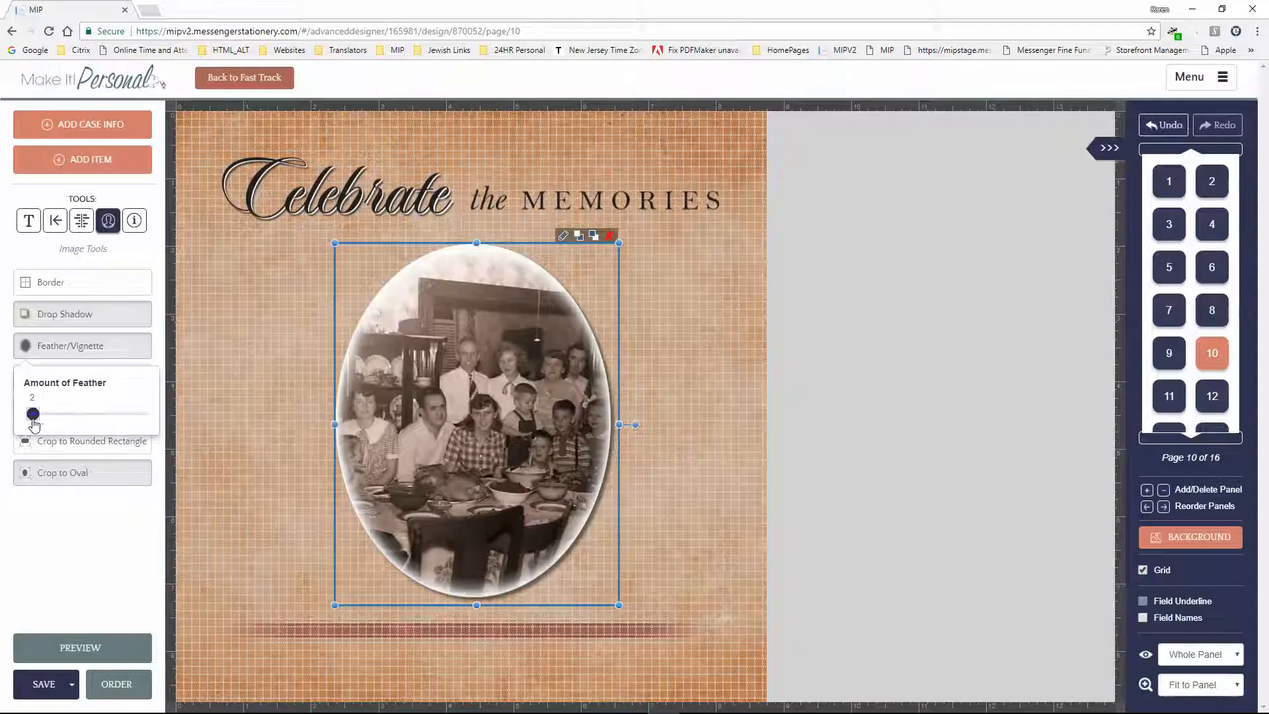
left_click(70, 353)
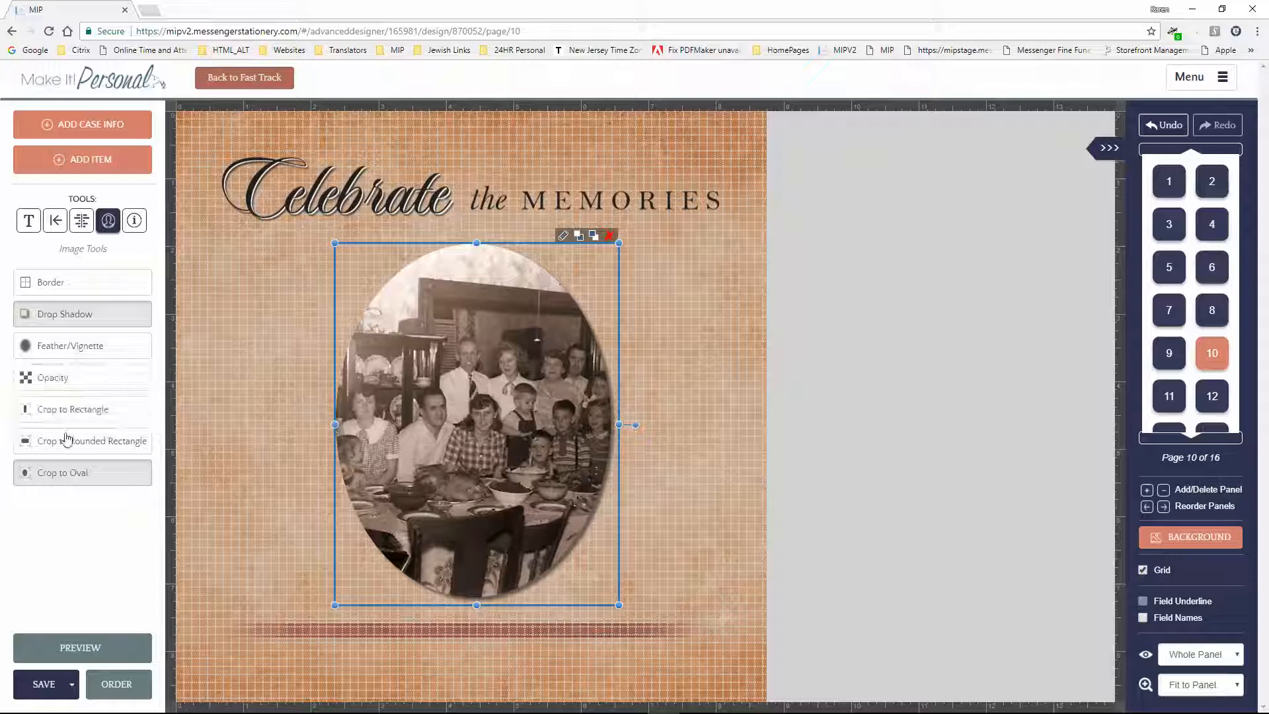
Crop the family dinner photo to a rectangle and widen it on both sides to nearly fill the page's width.
left_click(70, 411)
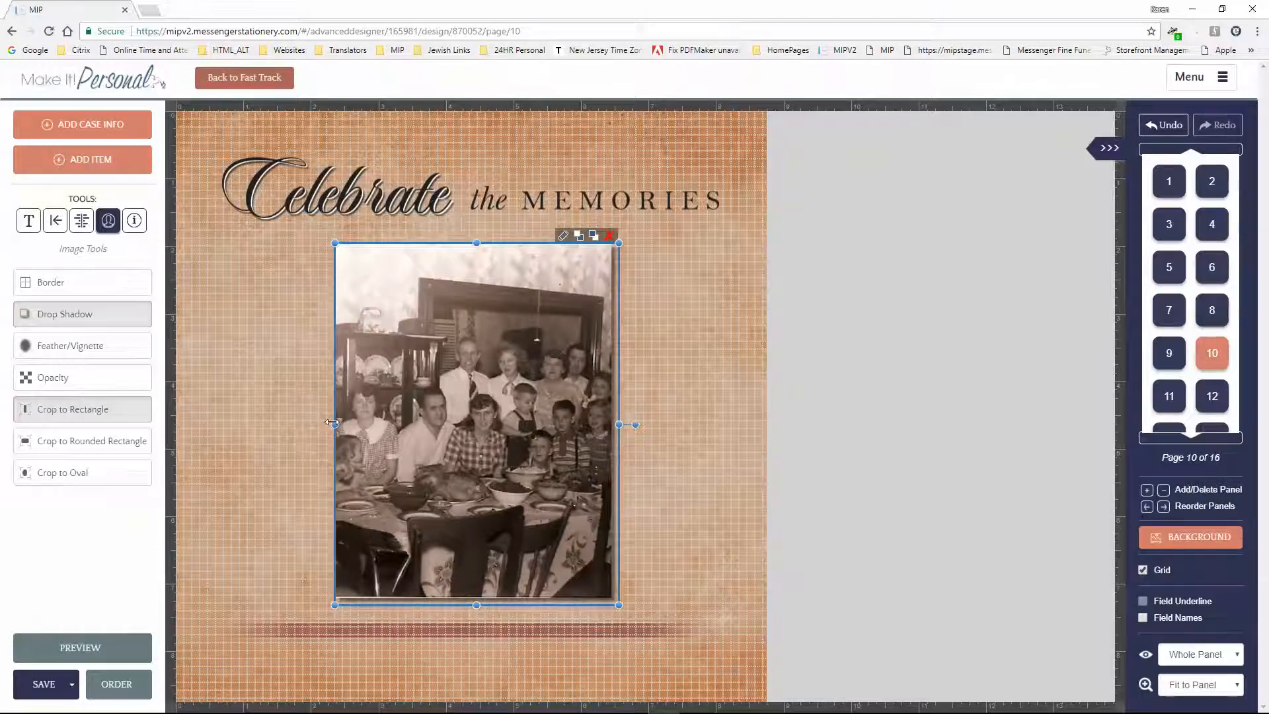
left_click_drag(335, 424, 188, 414)
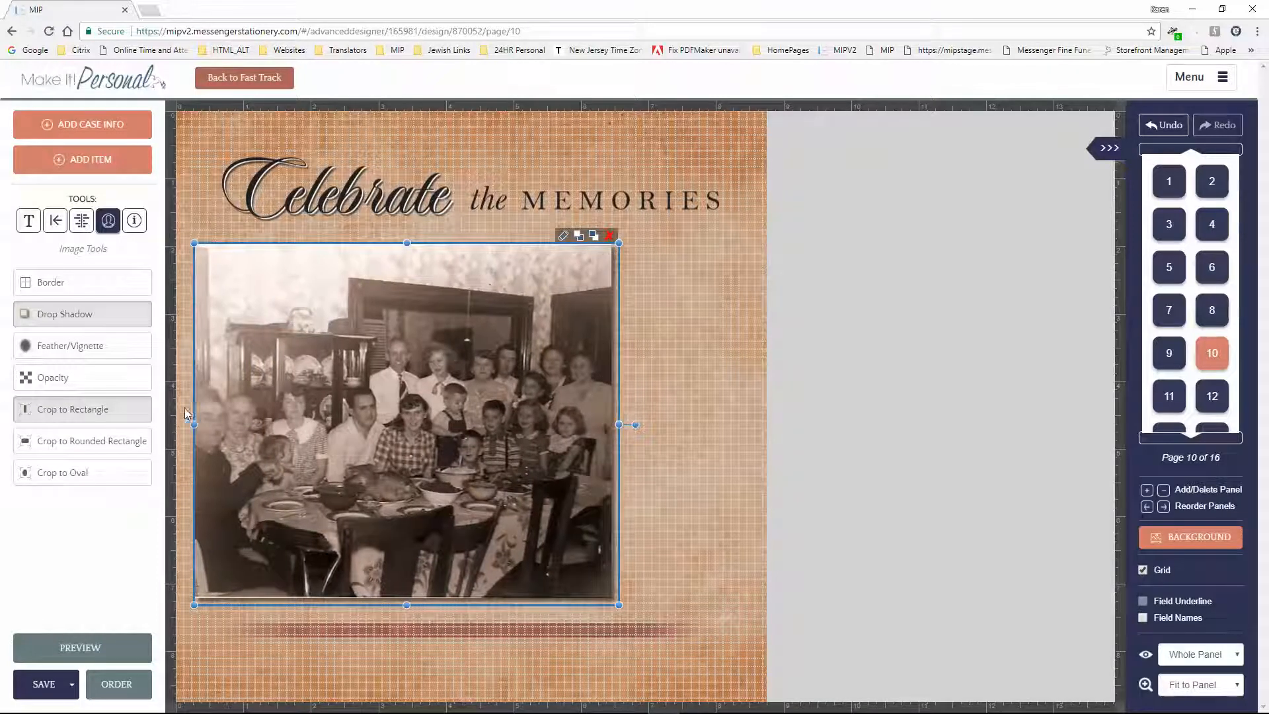
left_click_drag(616, 426, 743, 446)
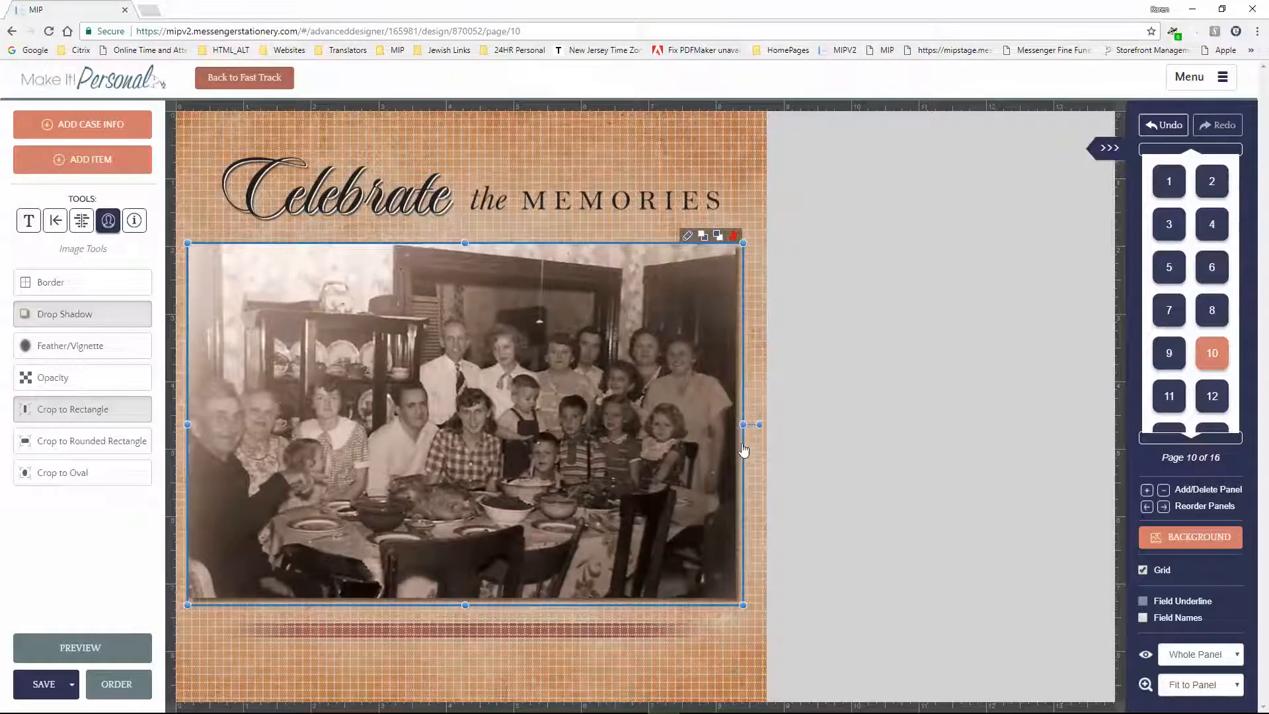
On page 9, shrink the sepia family photo toward its lower-right corner to less than half its width.
left_click(1167, 357)
left_click(445, 324)
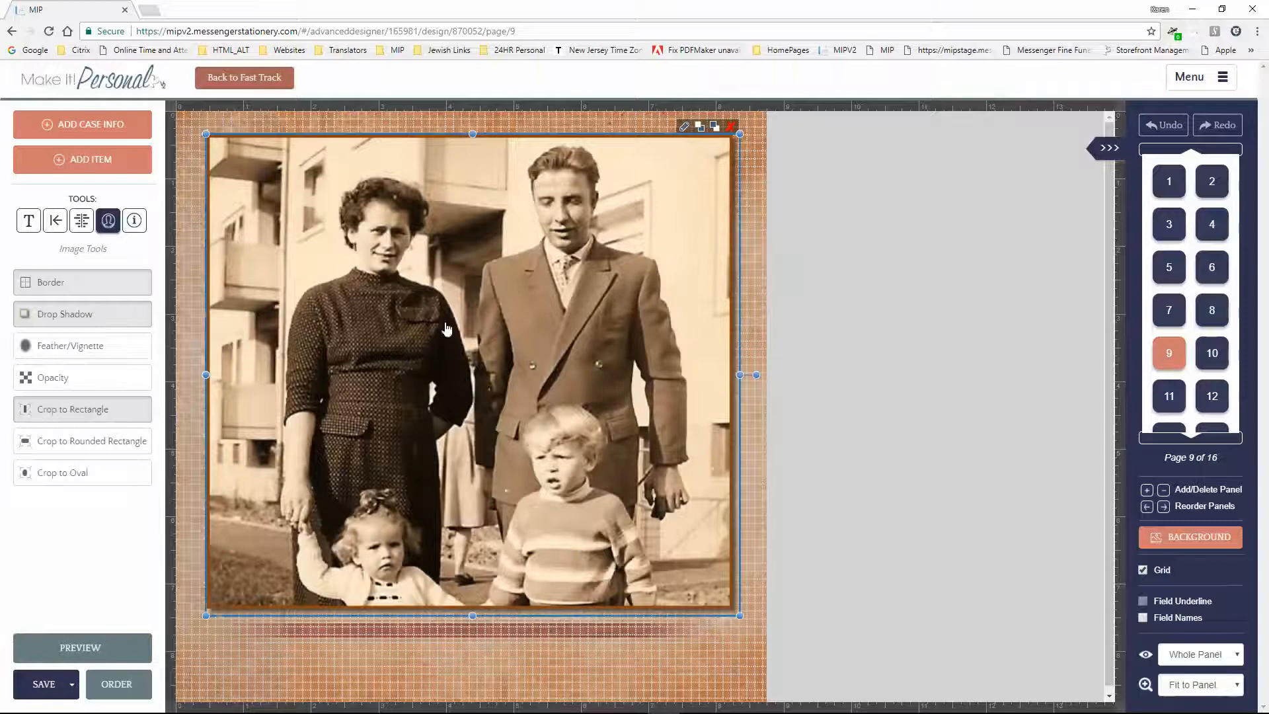
left_click_drag(205, 136, 574, 374)
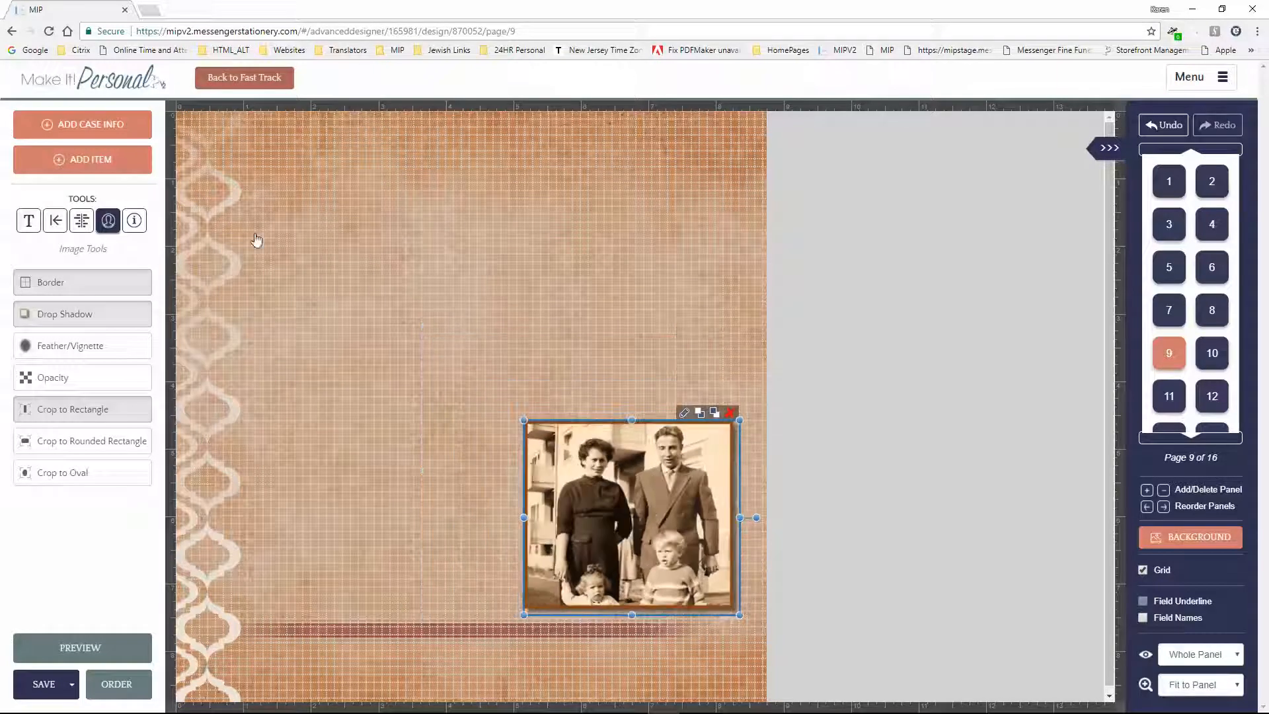
Add the unused case image combining two color family snapshots to page 9 and place it near the page's upper-left corner.
left_click(64, 131)
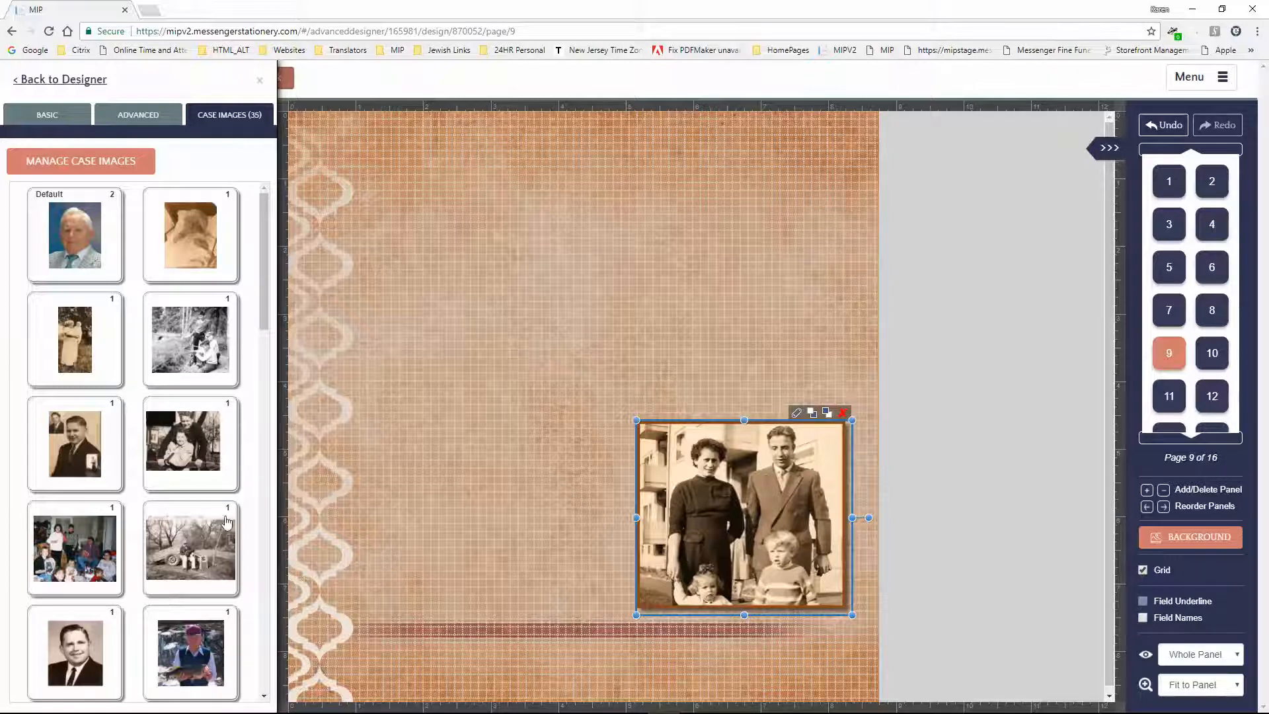
scroll(229, 526, "down", 3)
scroll(236, 534, "down", 3)
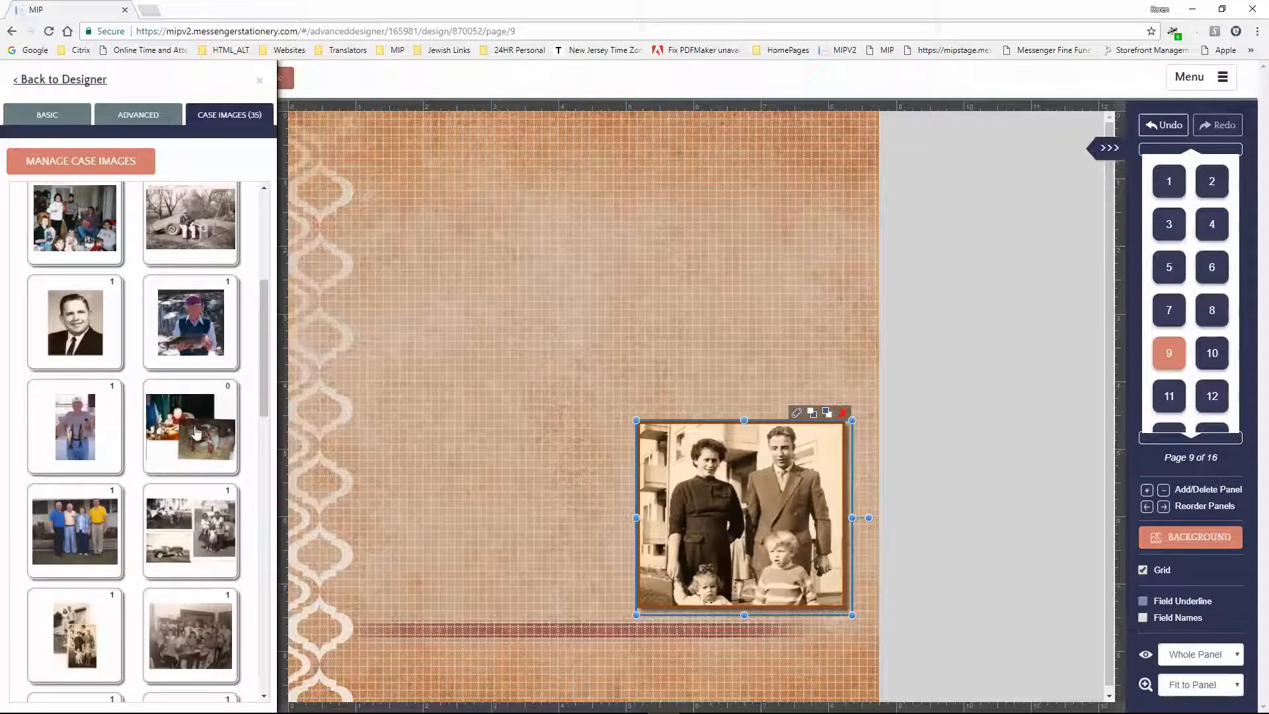
left_click(336, 466)
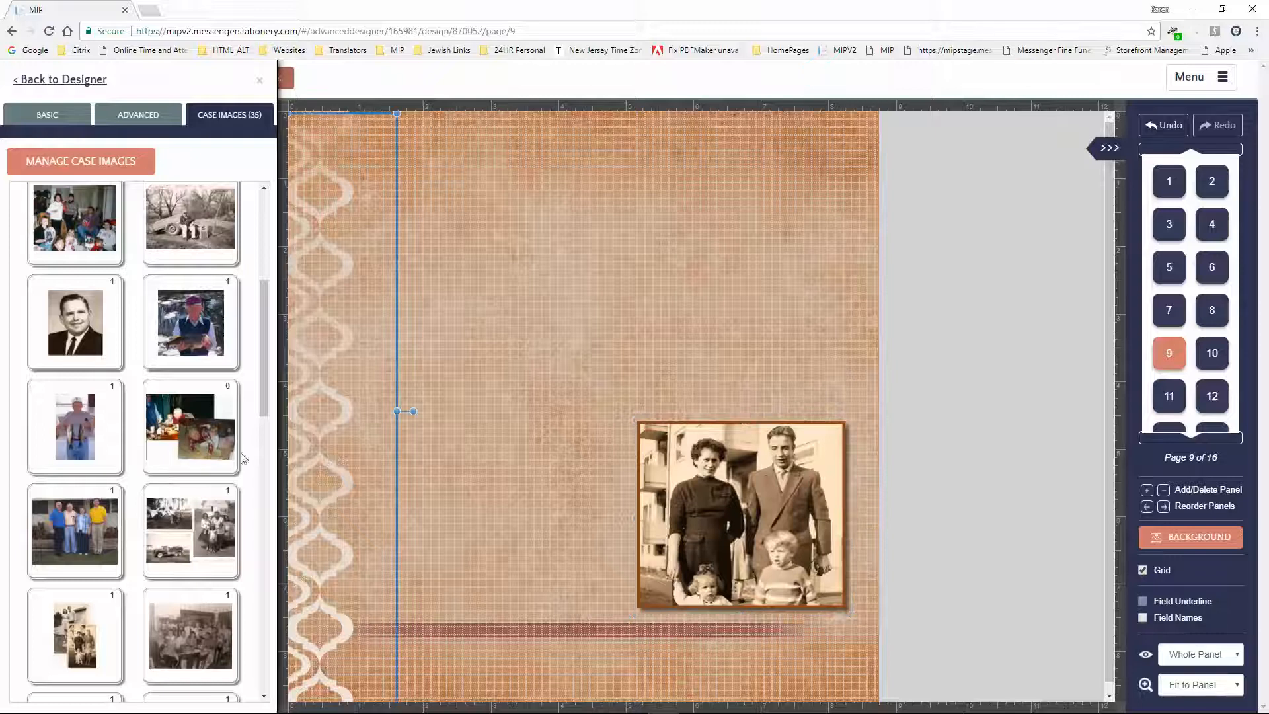
left_click(198, 417)
left_click_drag(572, 368, 422, 169)
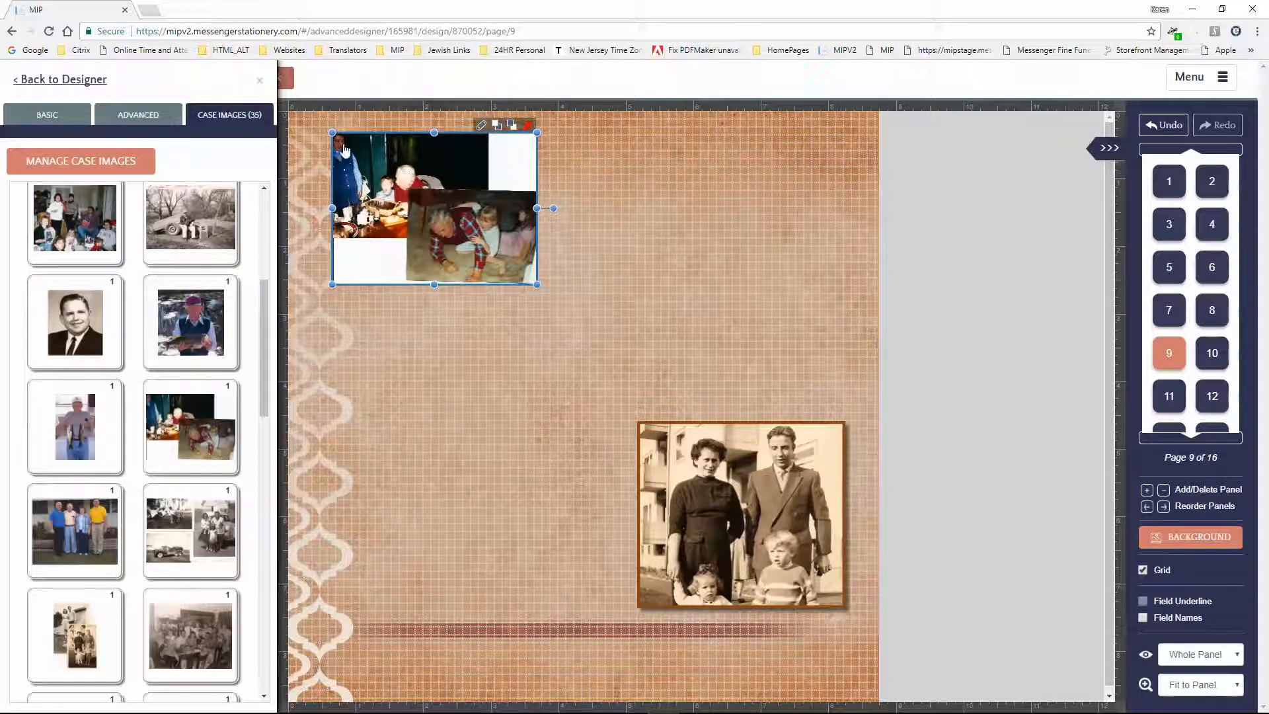
Crop the color collage to the man in the plaid shirt playing with children and raise its brightness to 27%.
left_click(481, 127)
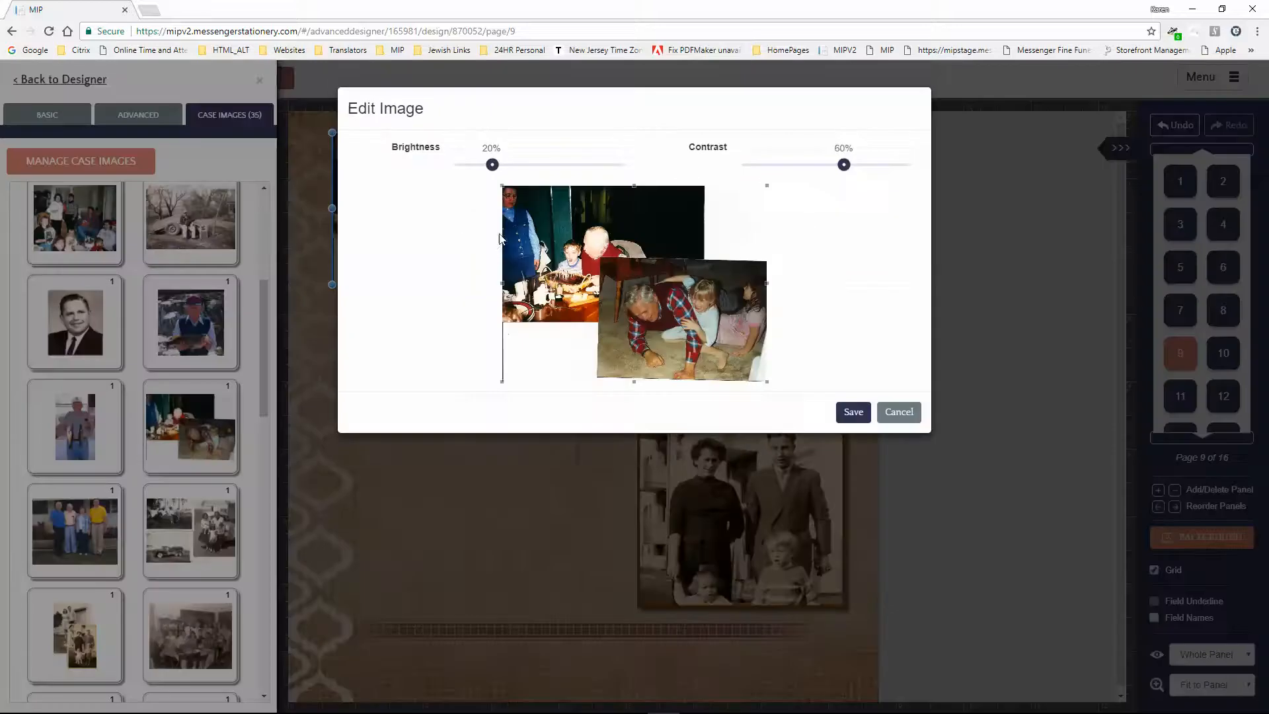
left_click_drag(501, 188, 621, 263)
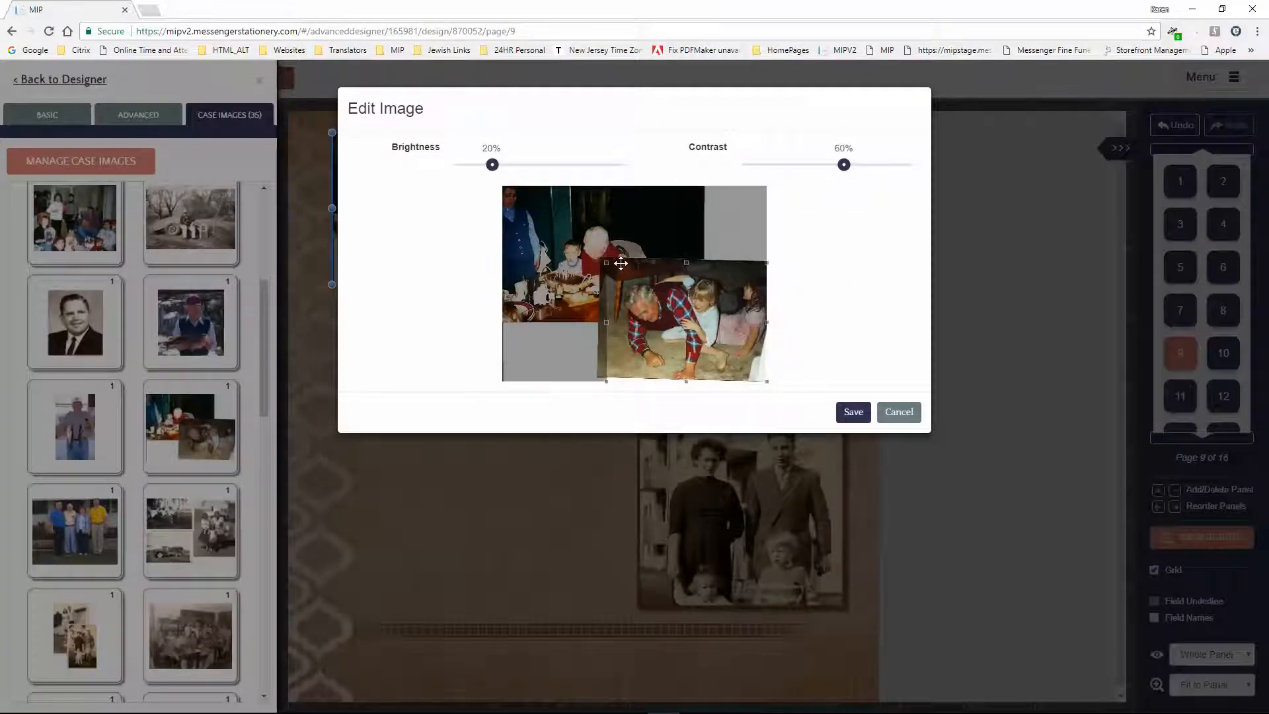
left_click_drag(710, 279, 703, 274)
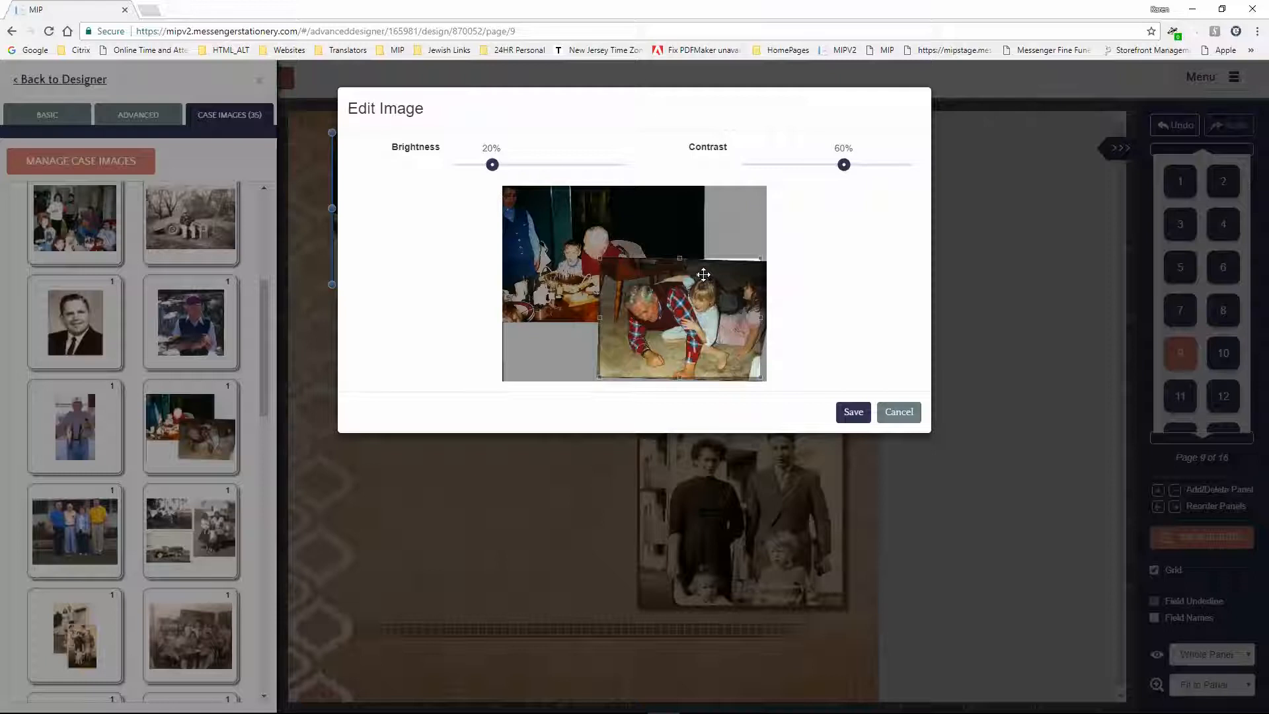
left_click_drag(491, 168, 504, 170)
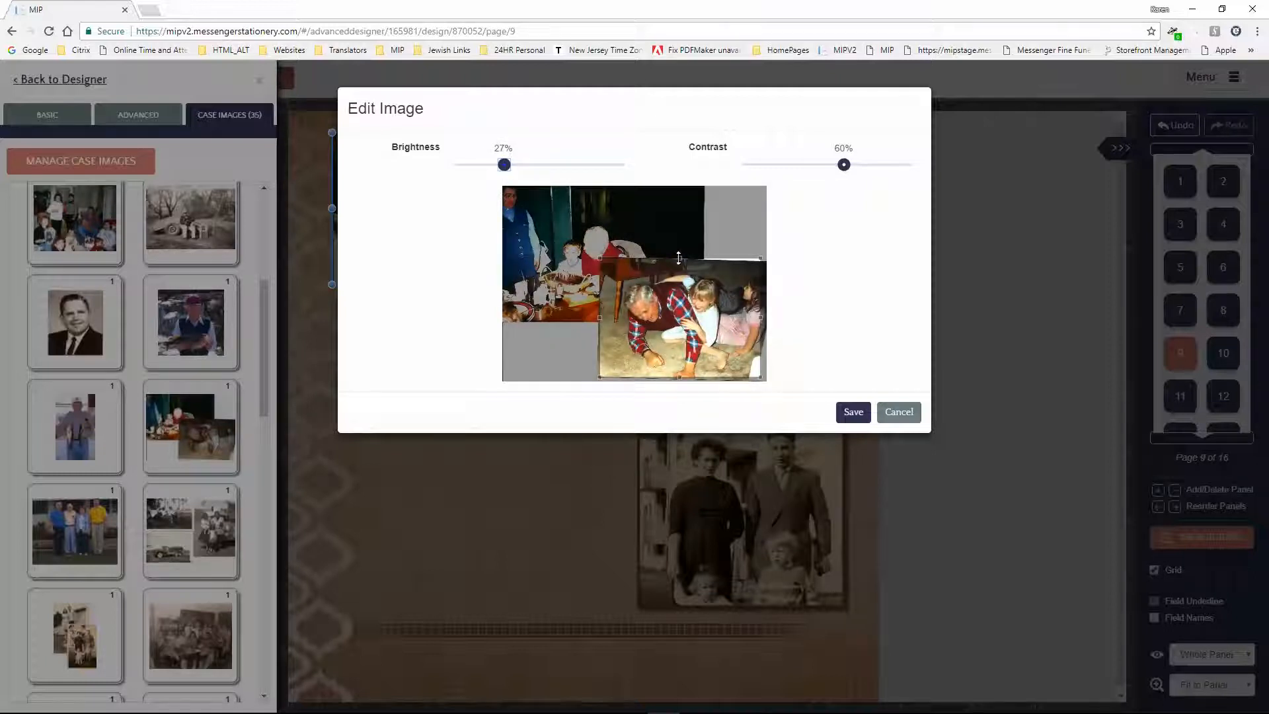
left_click_drag(678, 257, 697, 301)
left_click(859, 418)
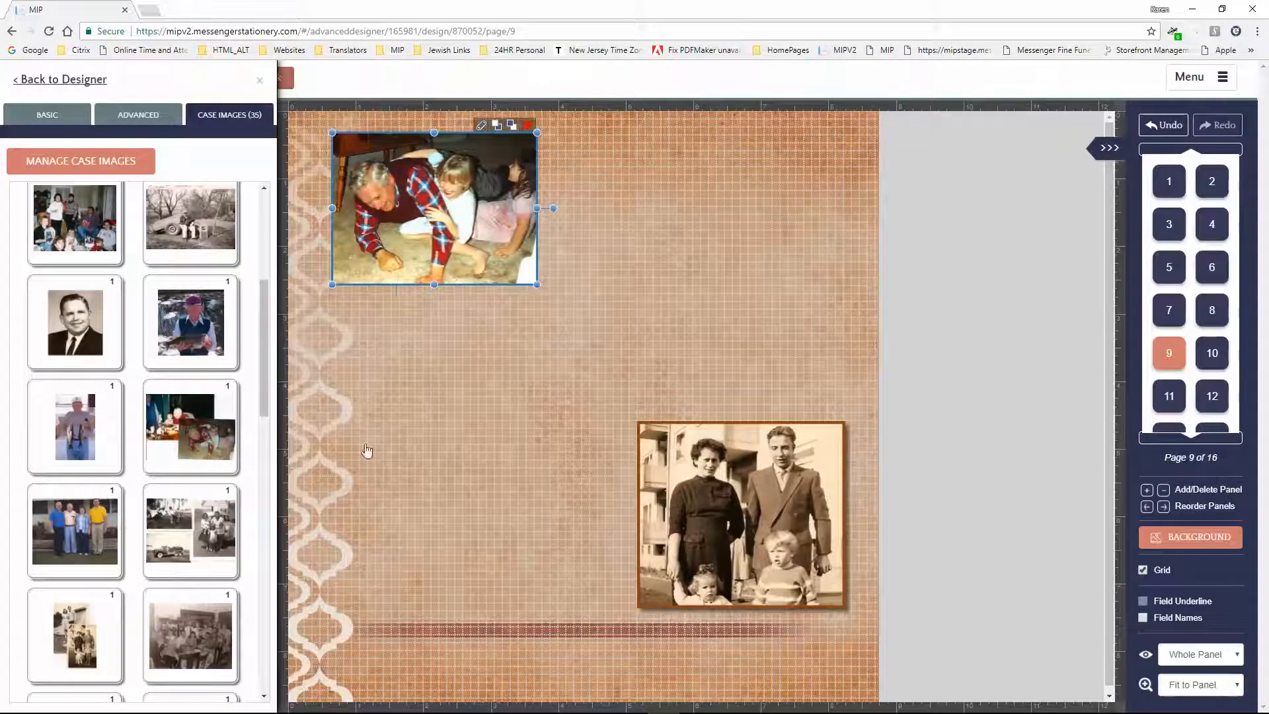
Browse further through the case images, shift the plaid-shirt photo slightly down on page 9, and close the image list.
left_click_drag(260, 352, 273, 531)
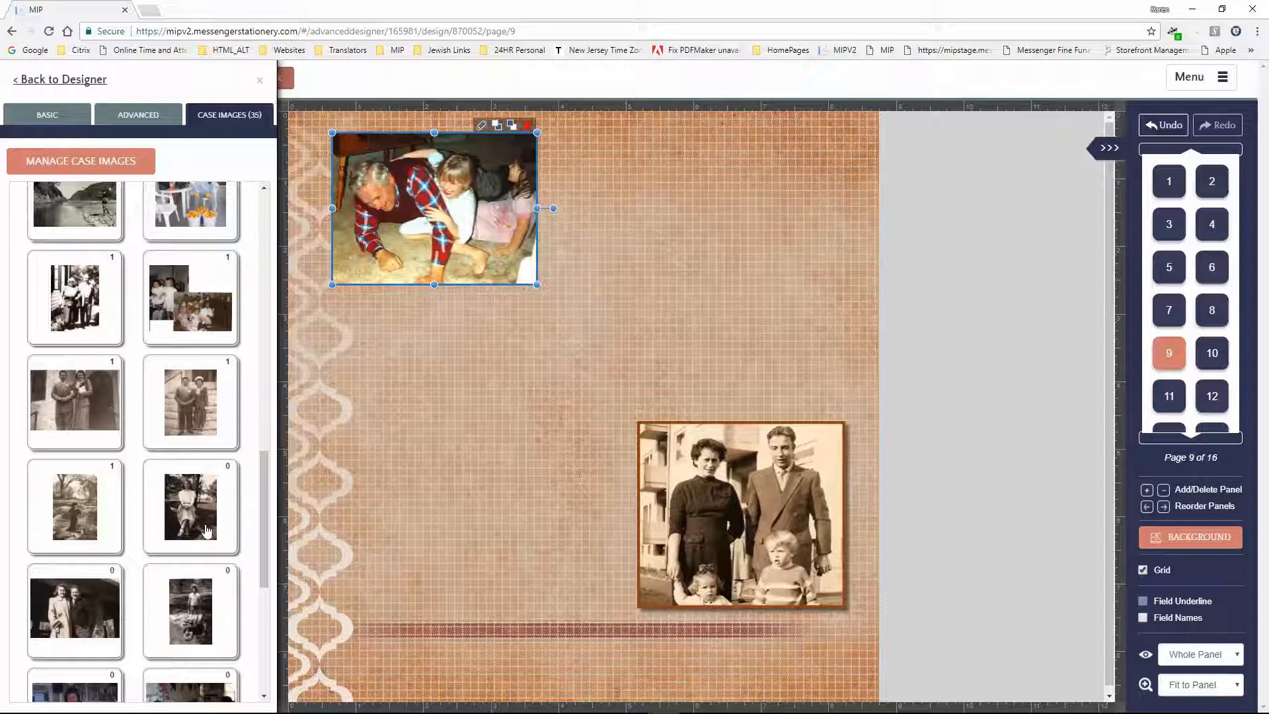
left_click_drag(432, 226, 432, 250)
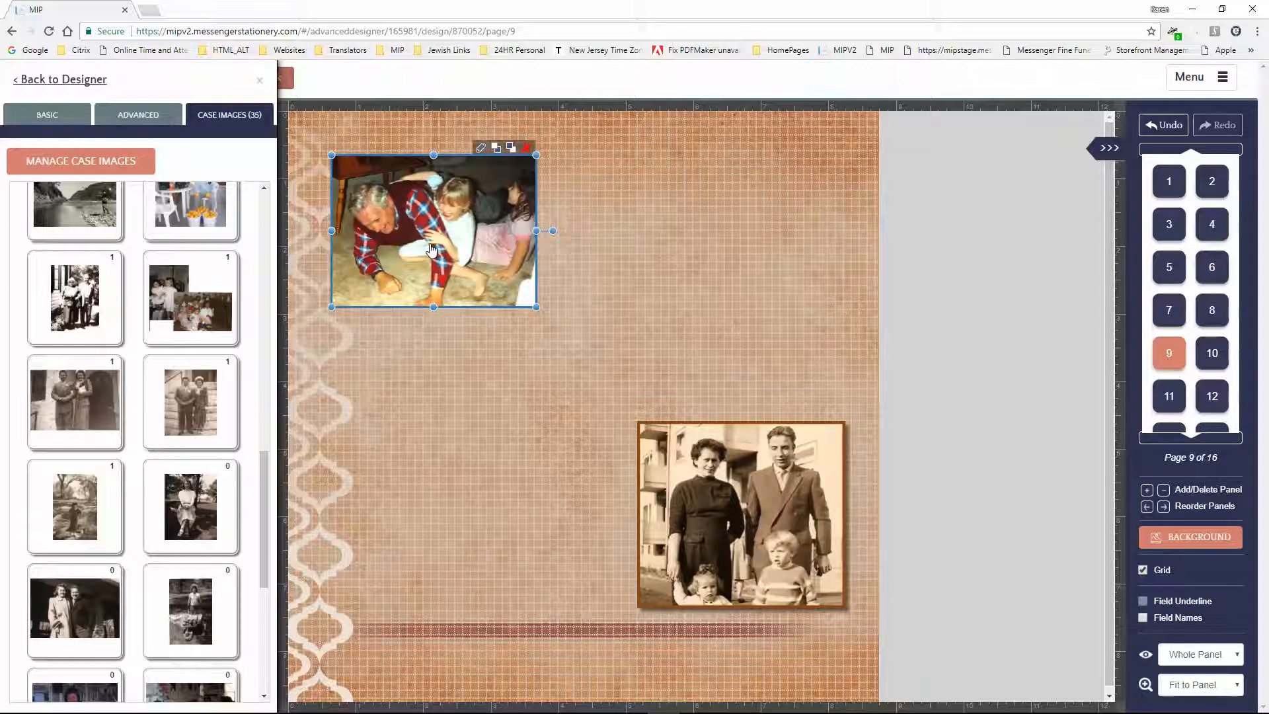
left_click(260, 82)
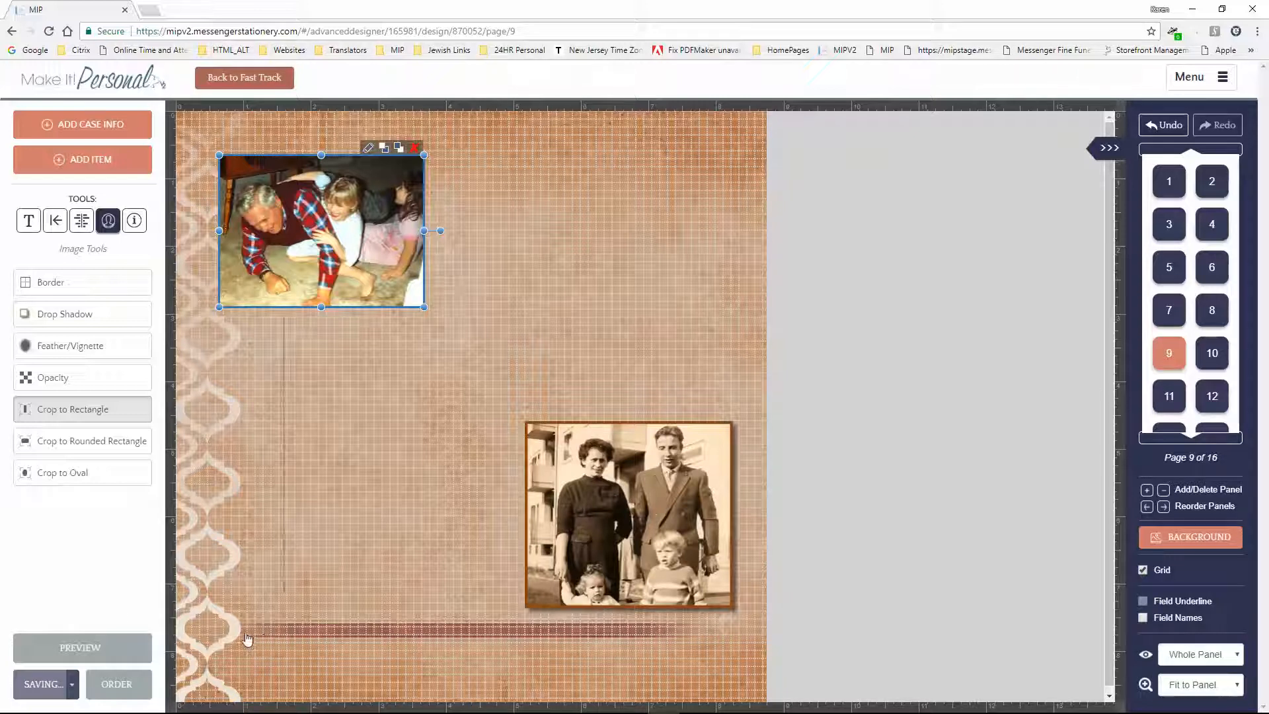
On page 12, crop the upper photo to its lower picture of the person in the plaid coat outside the white house.
left_click(1212, 353)
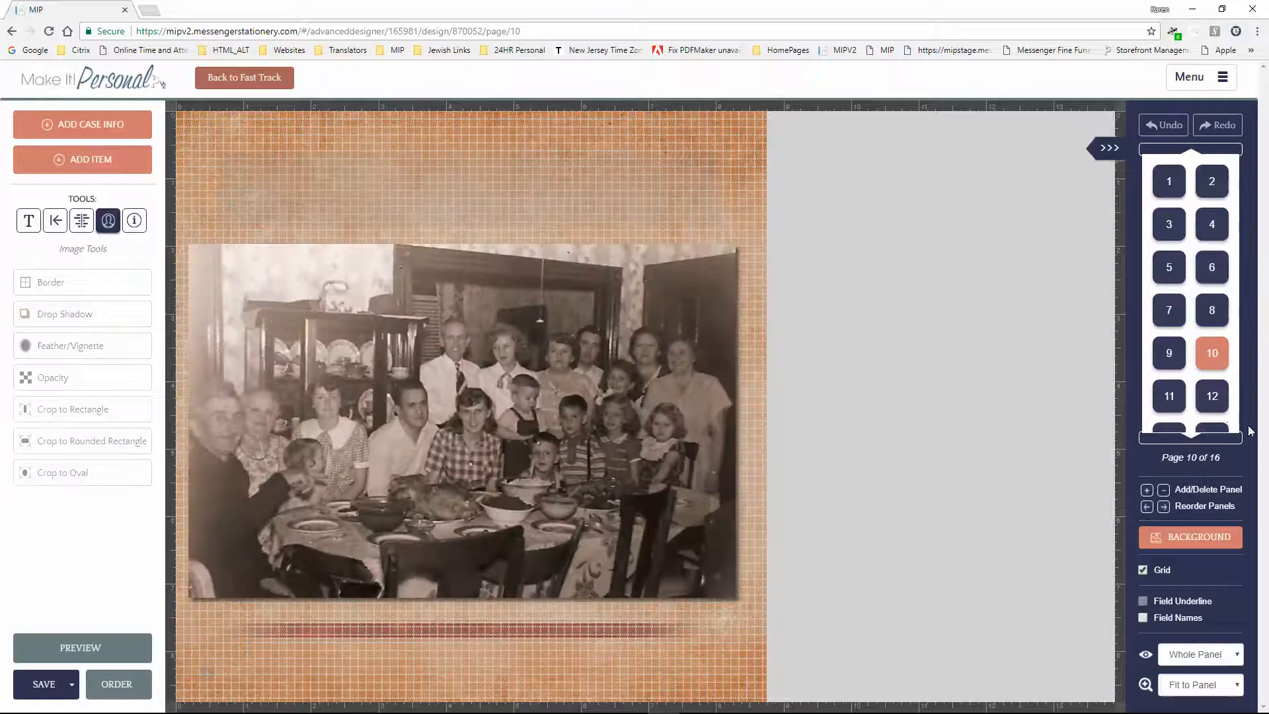
left_click(1170, 397)
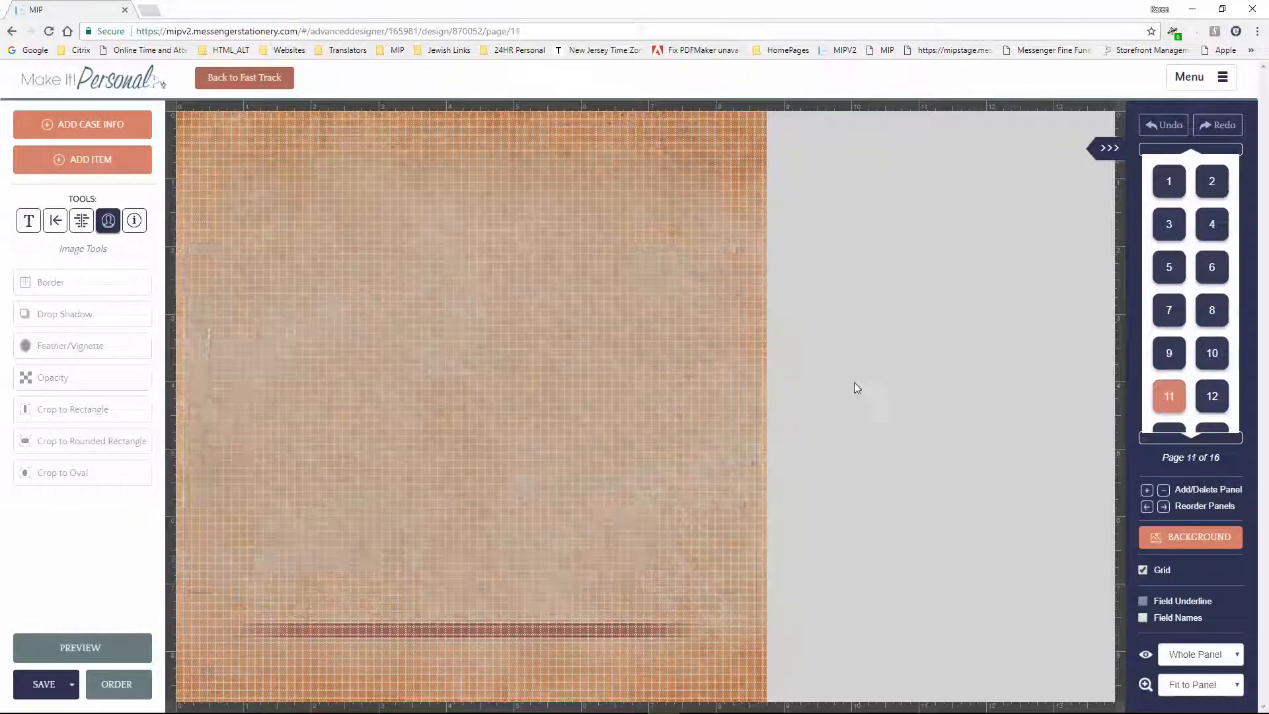
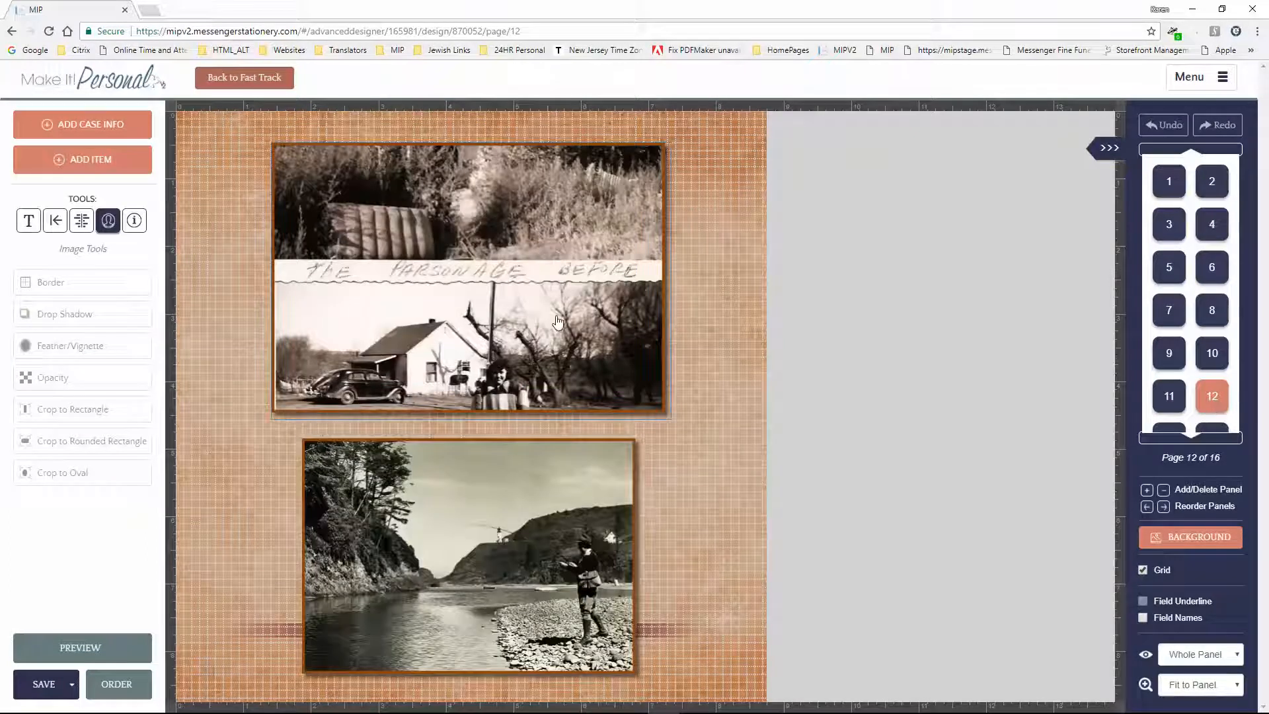
left_click(557, 322)
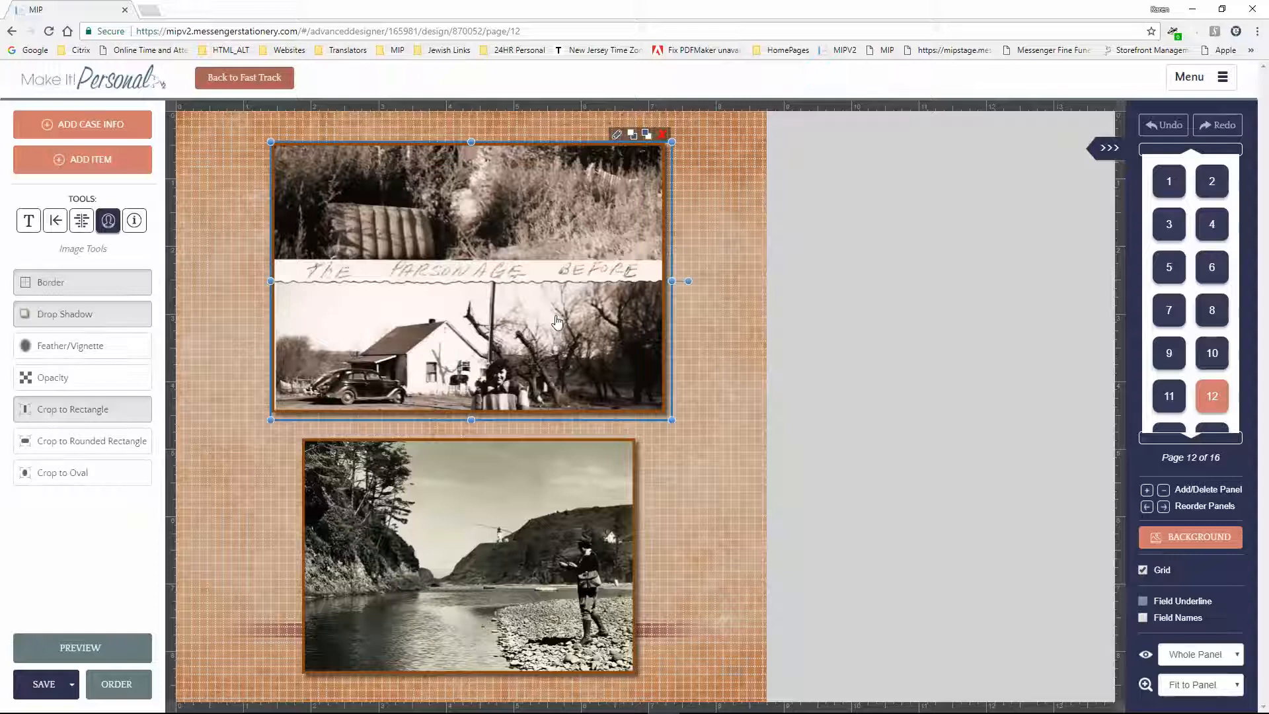
left_click(618, 136)
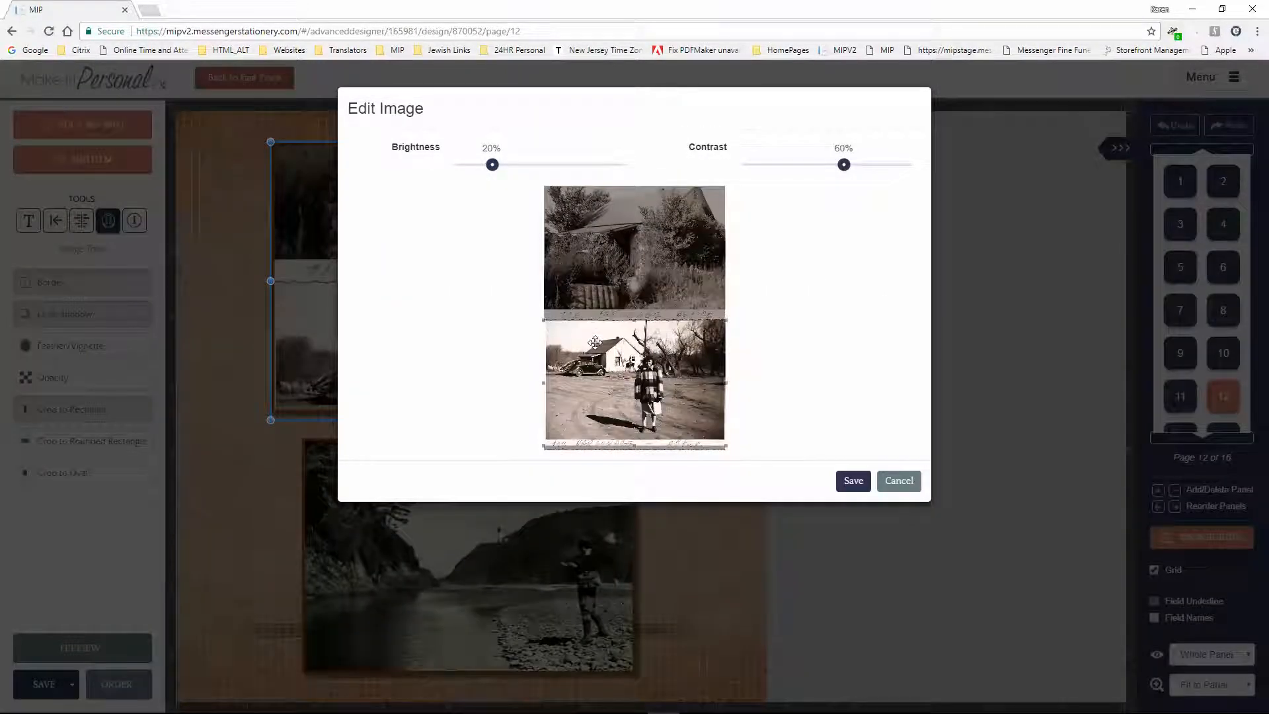
left_click_drag(636, 446, 634, 437)
left_click_drag(623, 384, 626, 386)
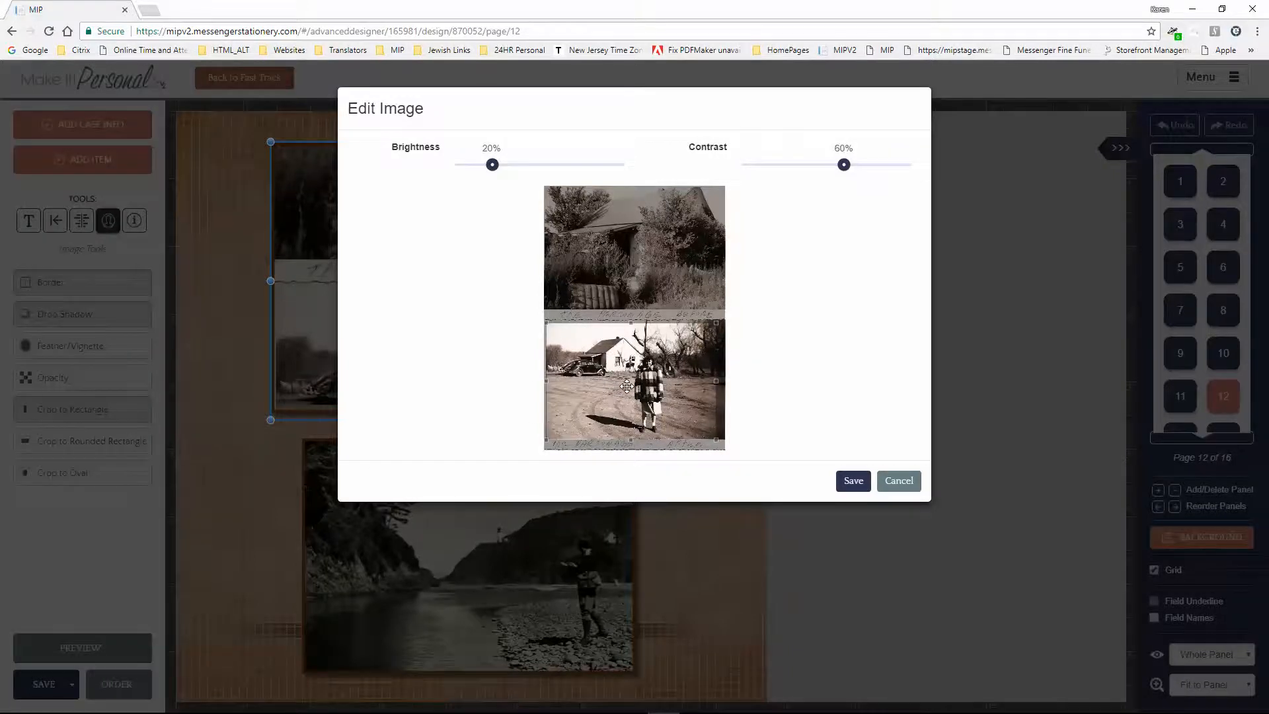
left_click(853, 482)
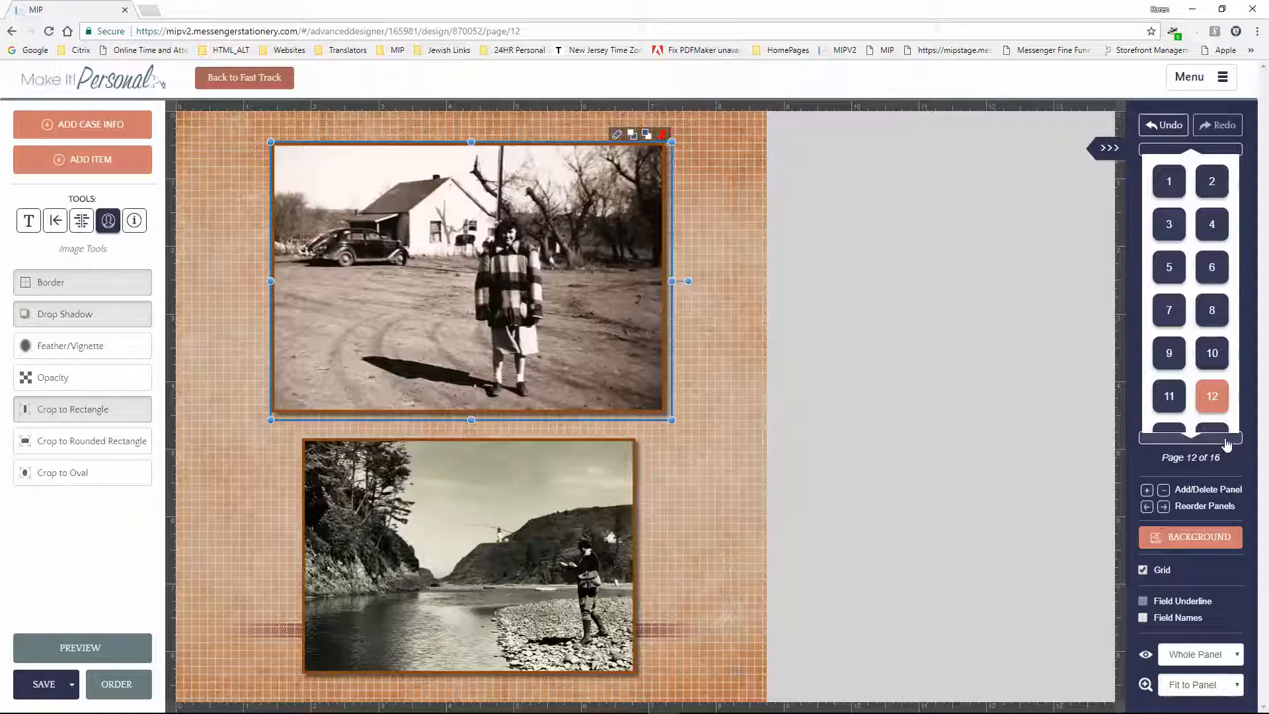
On page 13, extend the crop of the photo of the man holding oranges to include his hat and the fruit buckets.
scroll(1169, 369, "down", 1)
left_click(1169, 357)
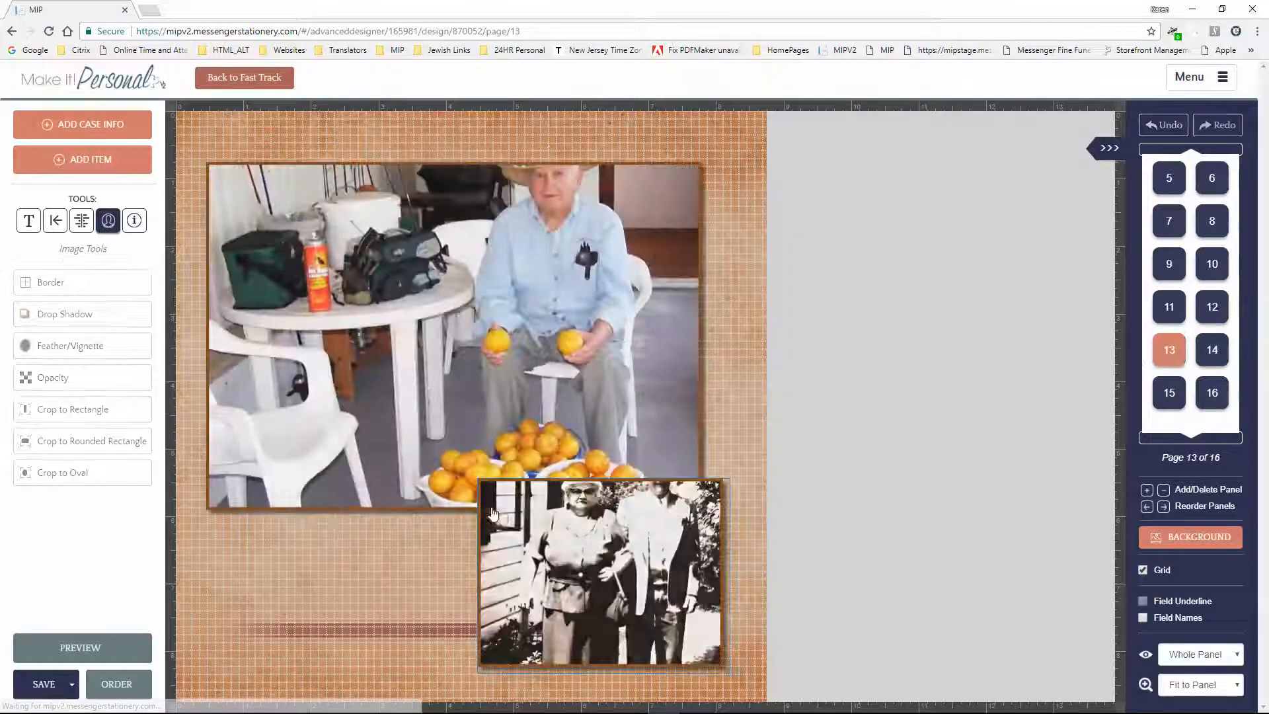
left_click(514, 263)
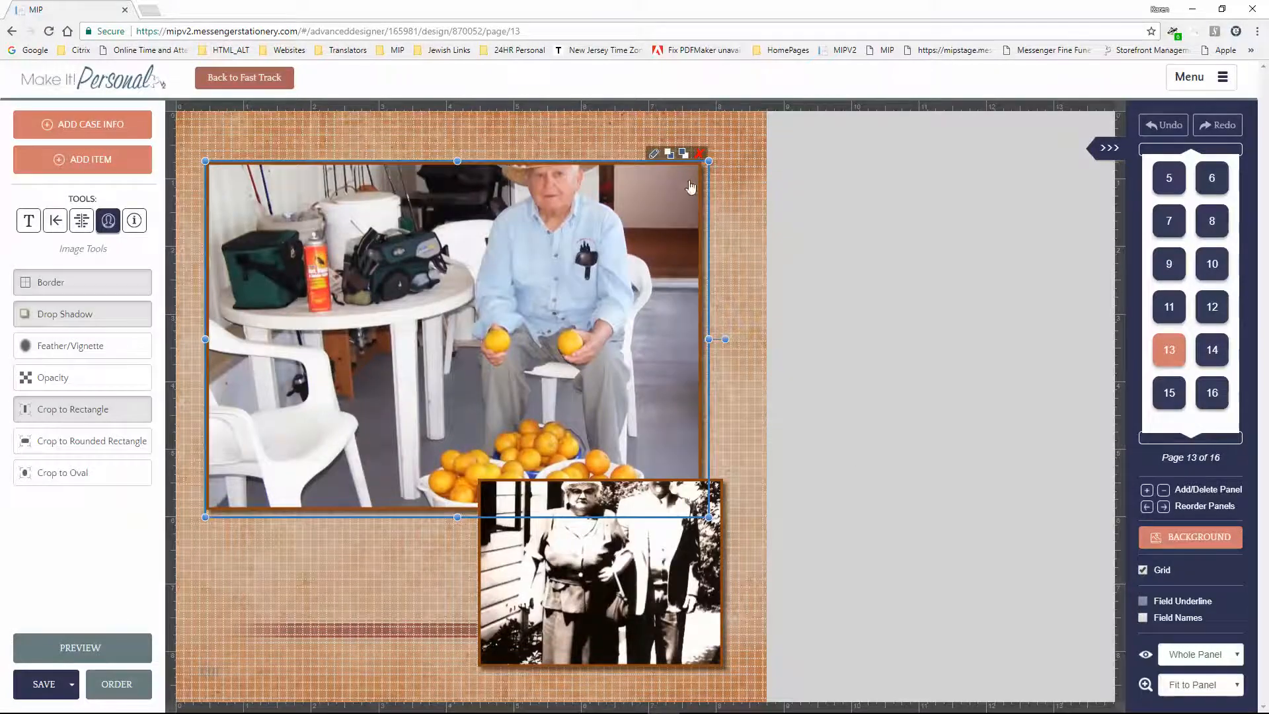
left_click(652, 155)
left_click_drag(611, 359, 624, 332)
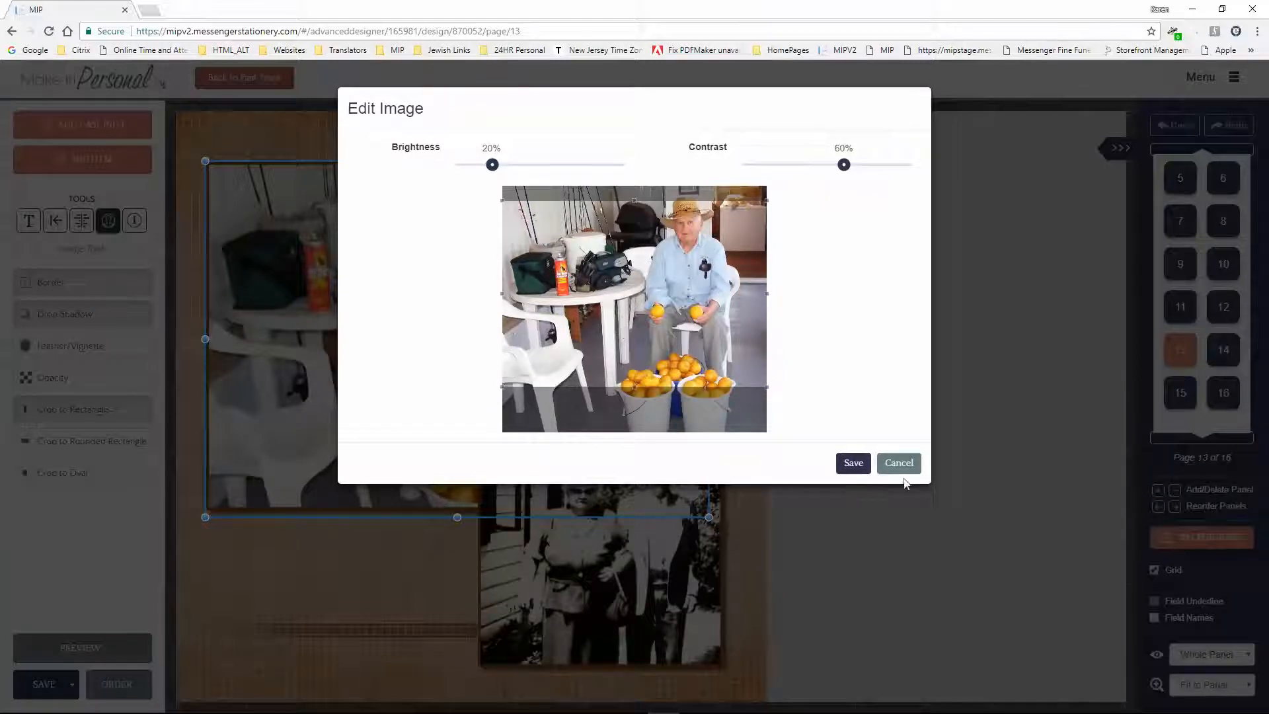
left_click(856, 464)
Narrow the orange photo's frame from its outer side and trim its crop slightly so the picture fills the frame.
left_click_drag(707, 340, 585, 339)
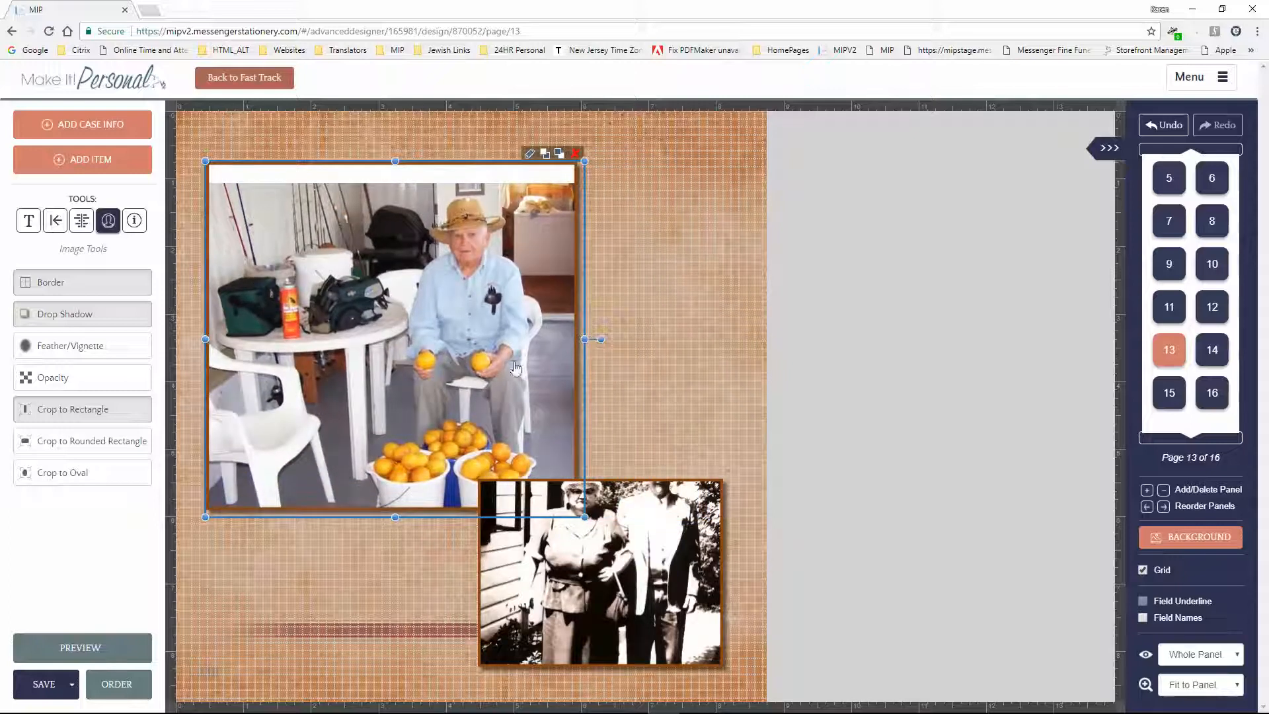
left_click(529, 156)
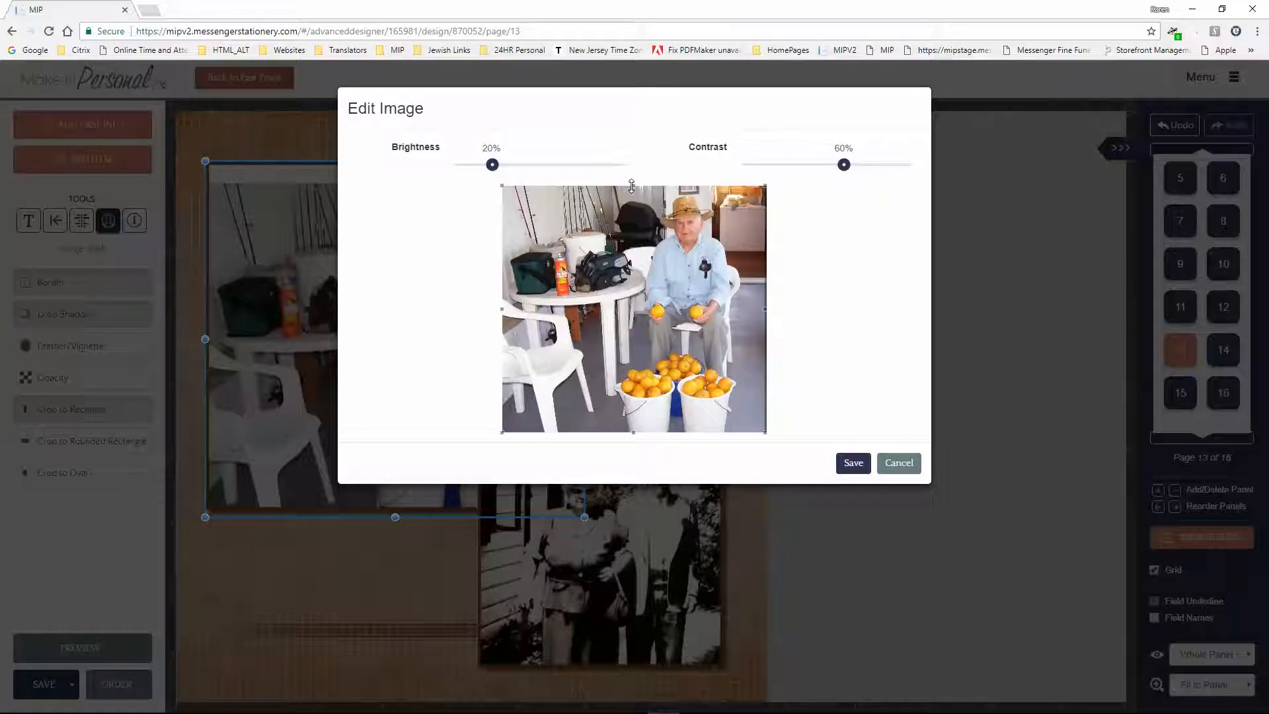
left_click_drag(632, 187, 632, 193)
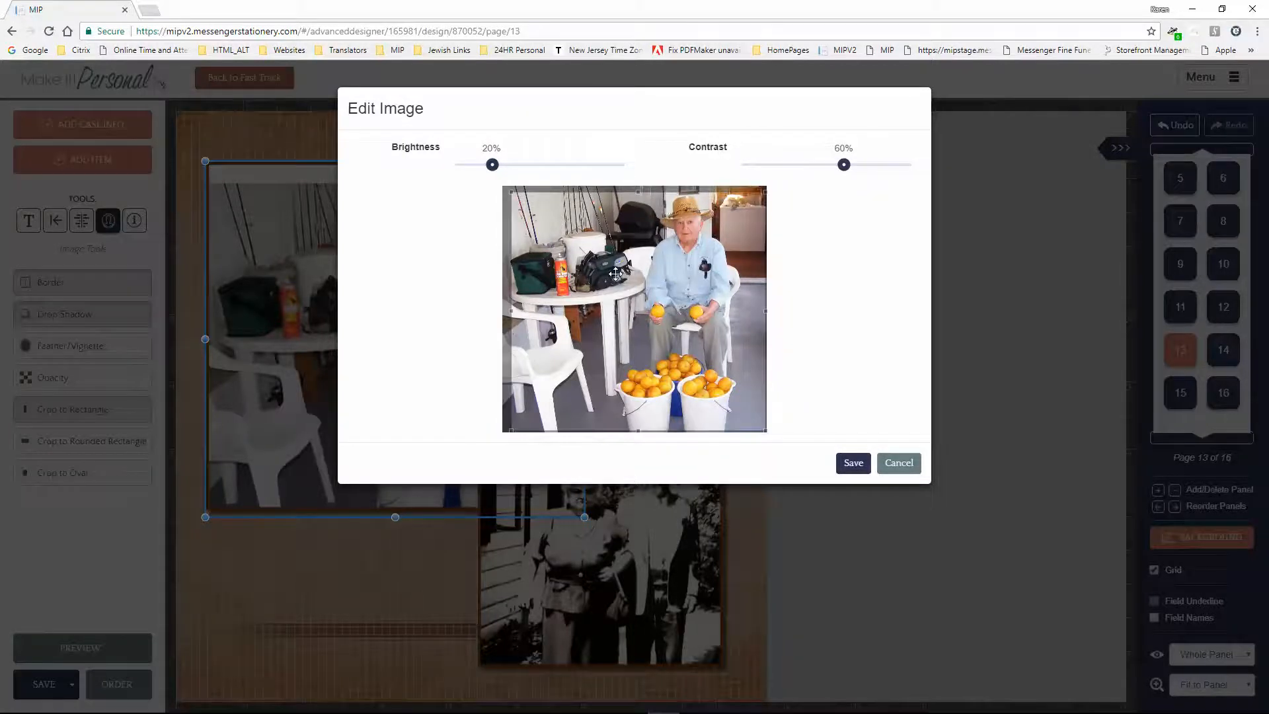
left_click(853, 462)
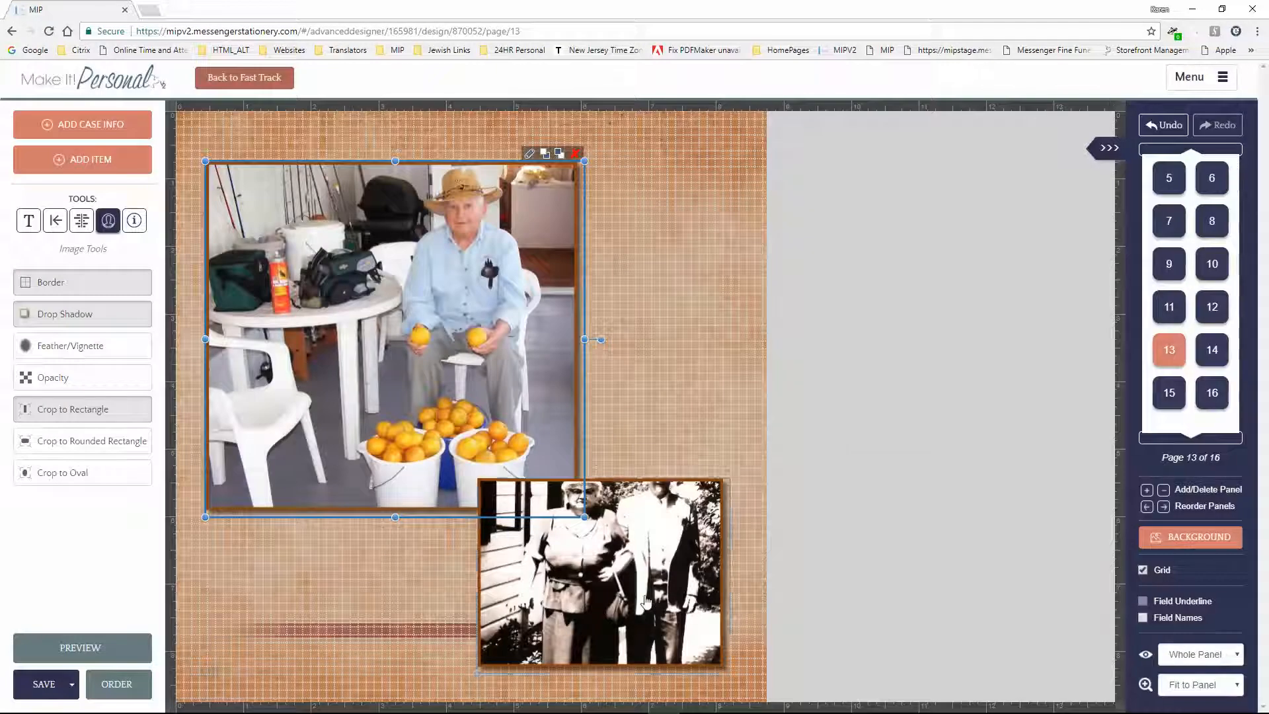
Delete the black-and-white couple photo that overlaps the orange photo on page 13.
left_click(645, 484)
mouse_move(604, 477)
left_mouse_down()
mouse_move(605, 455)
mouse_move(607, 468)
left_mouse_up()
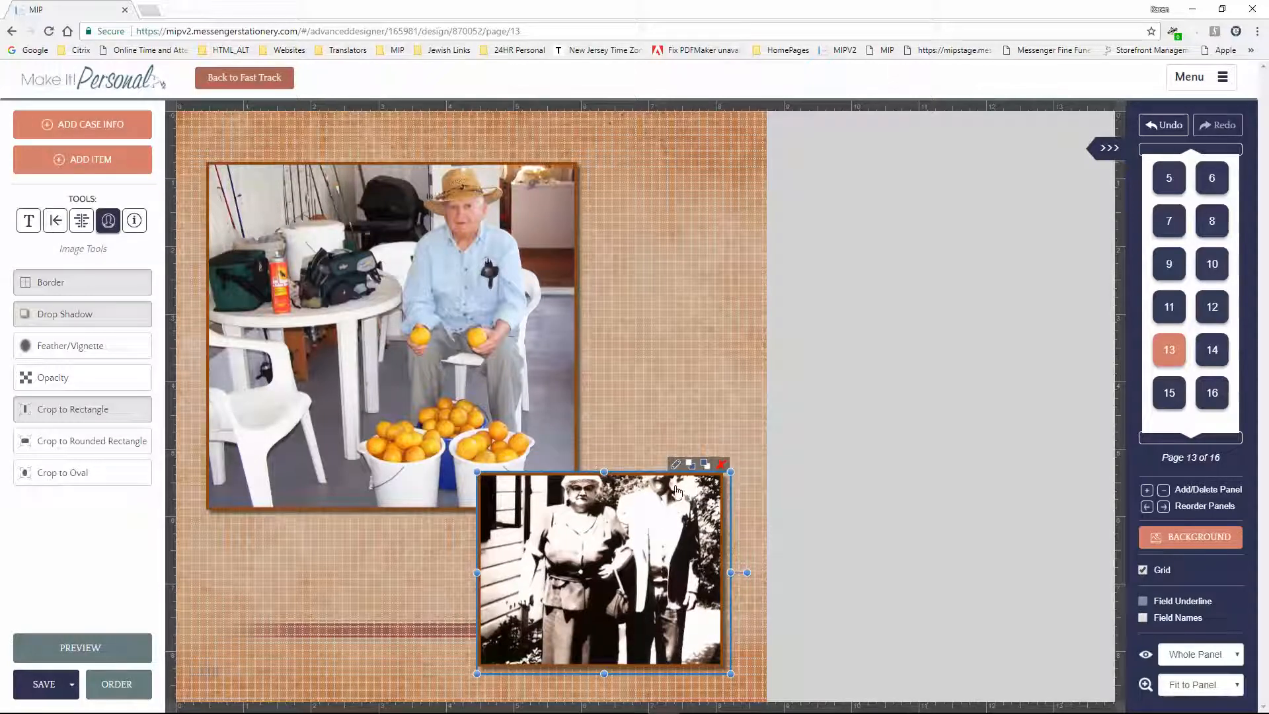
left_click(721, 465)
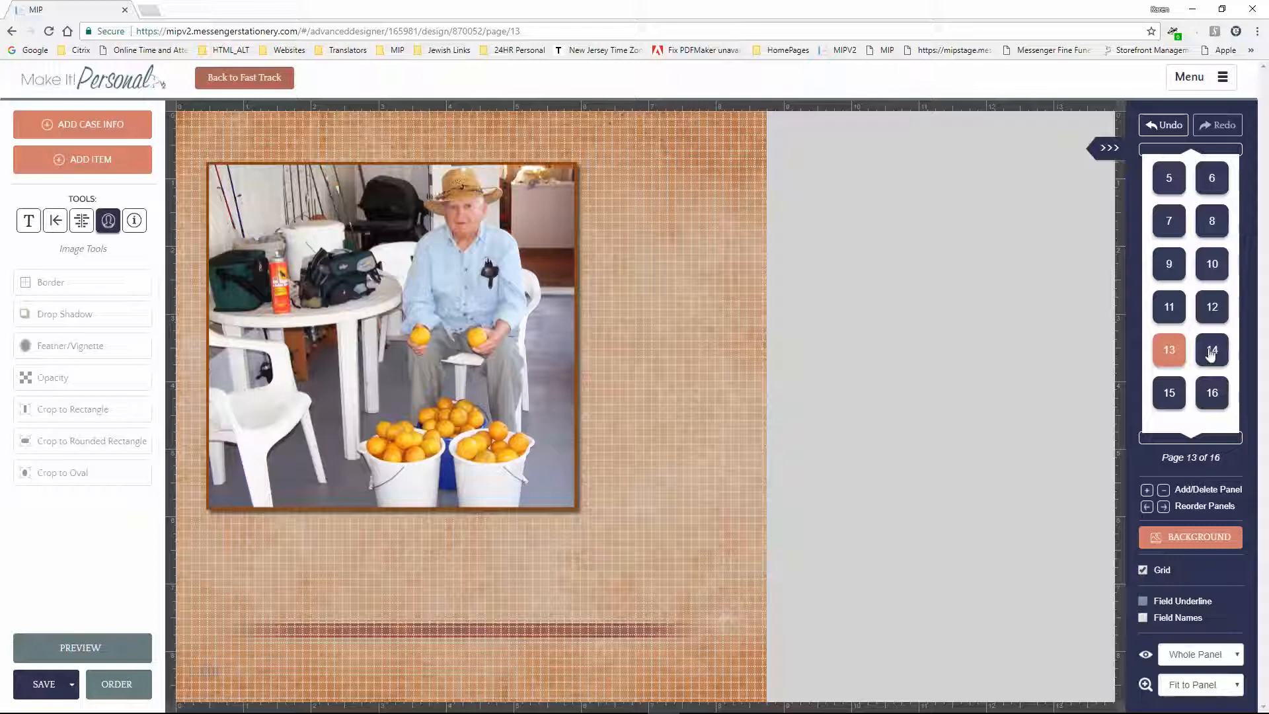
On page 9, add the unused black-and-white case image of the elderly couple near the middle and close the image list.
left_click(1170, 272)
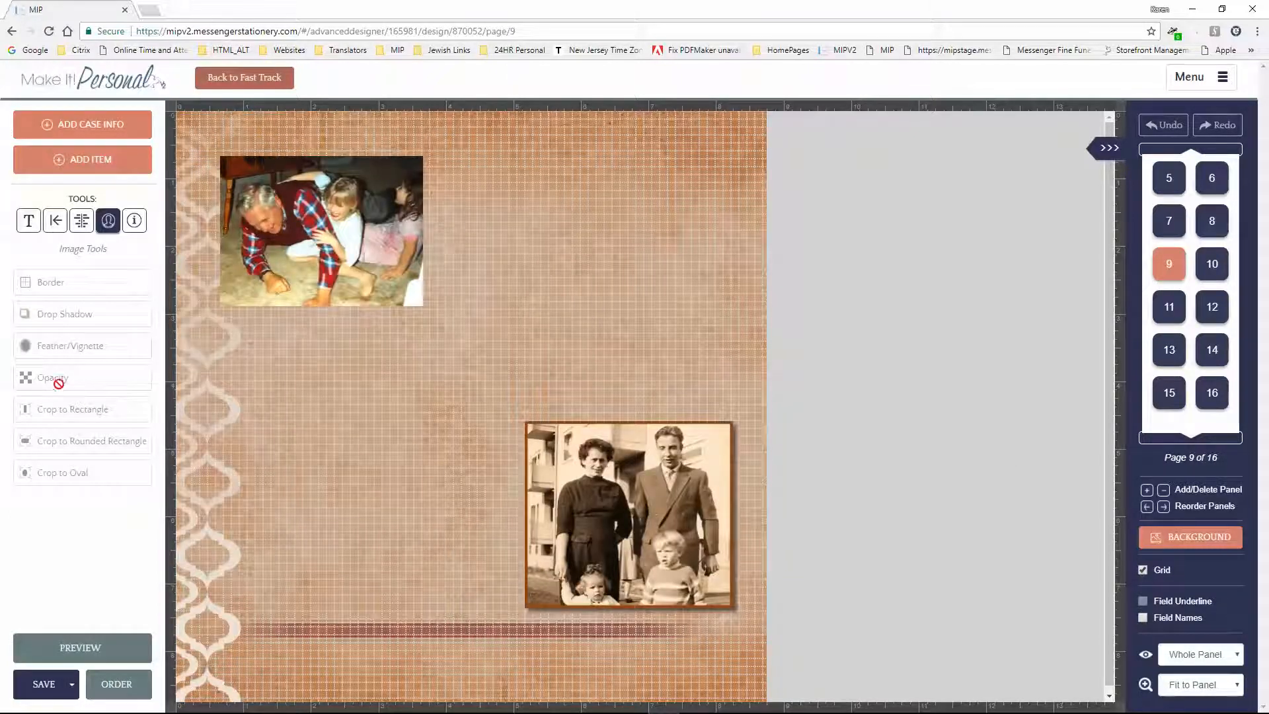
left_click(108, 129)
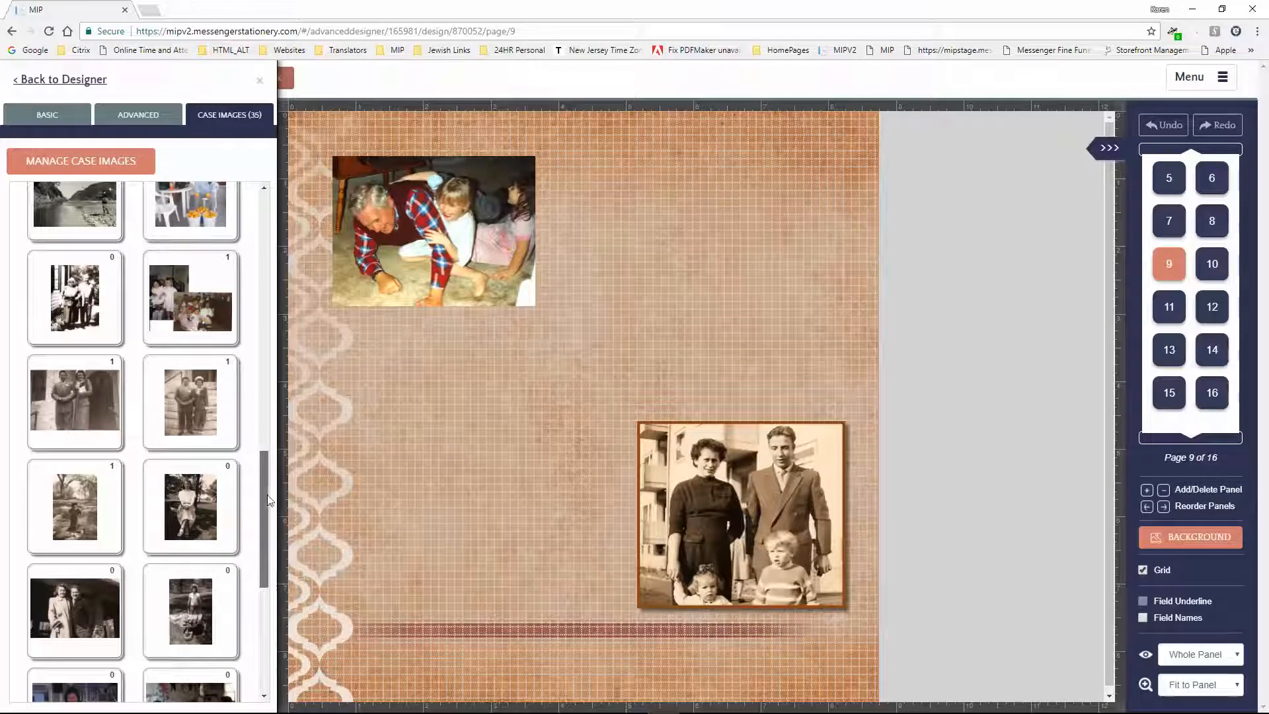
scroll(264, 565, "down", 4)
scroll(264, 568, "down", 2)
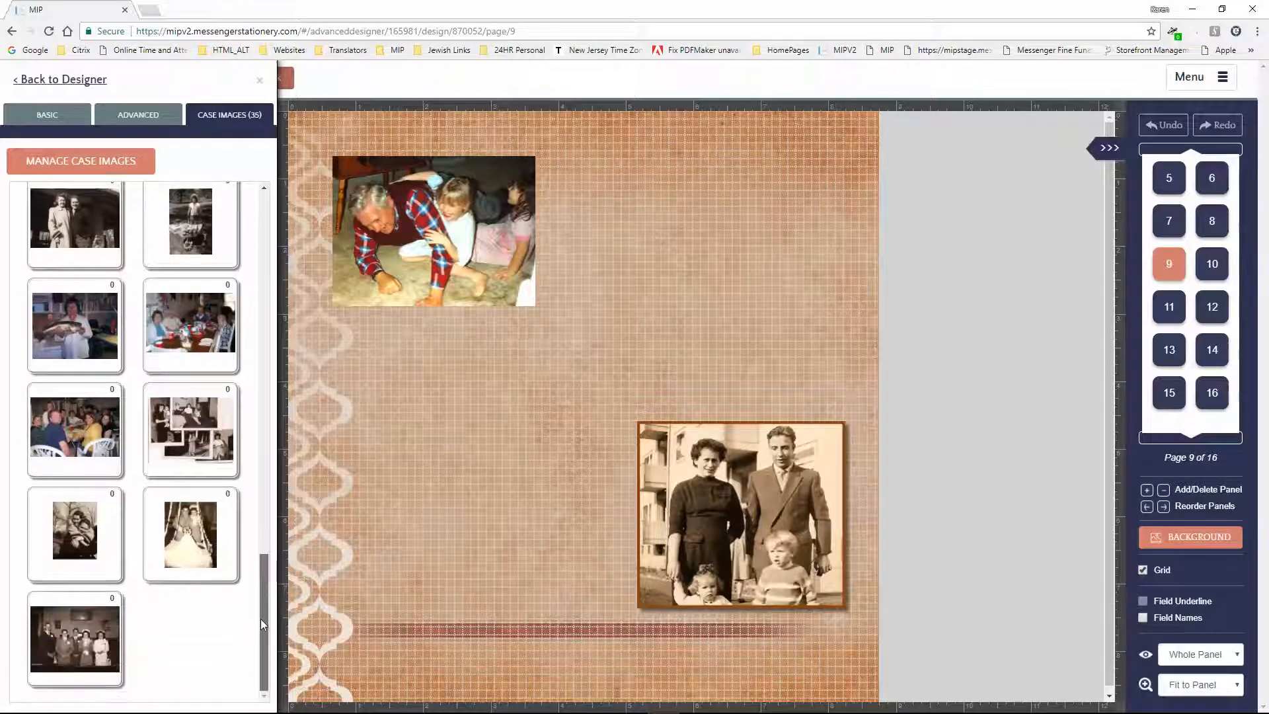
scroll(261, 595, "up", 3)
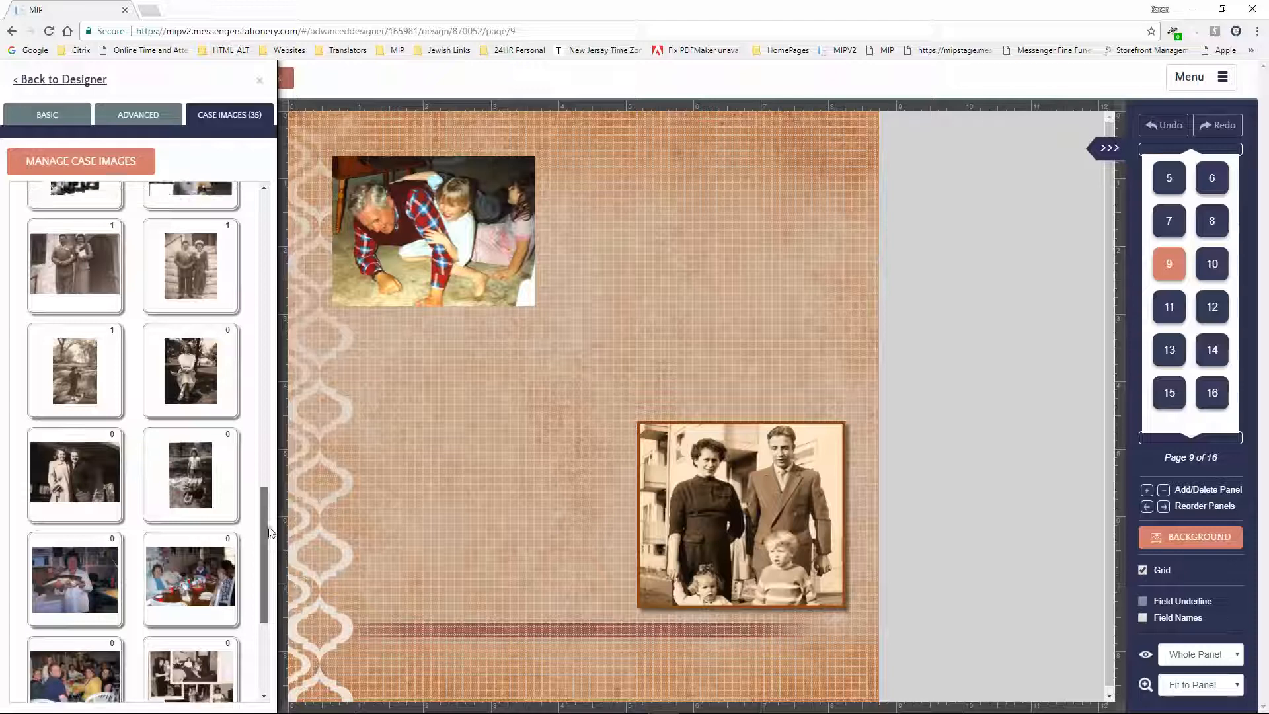
left_click_drag(267, 532, 279, 502)
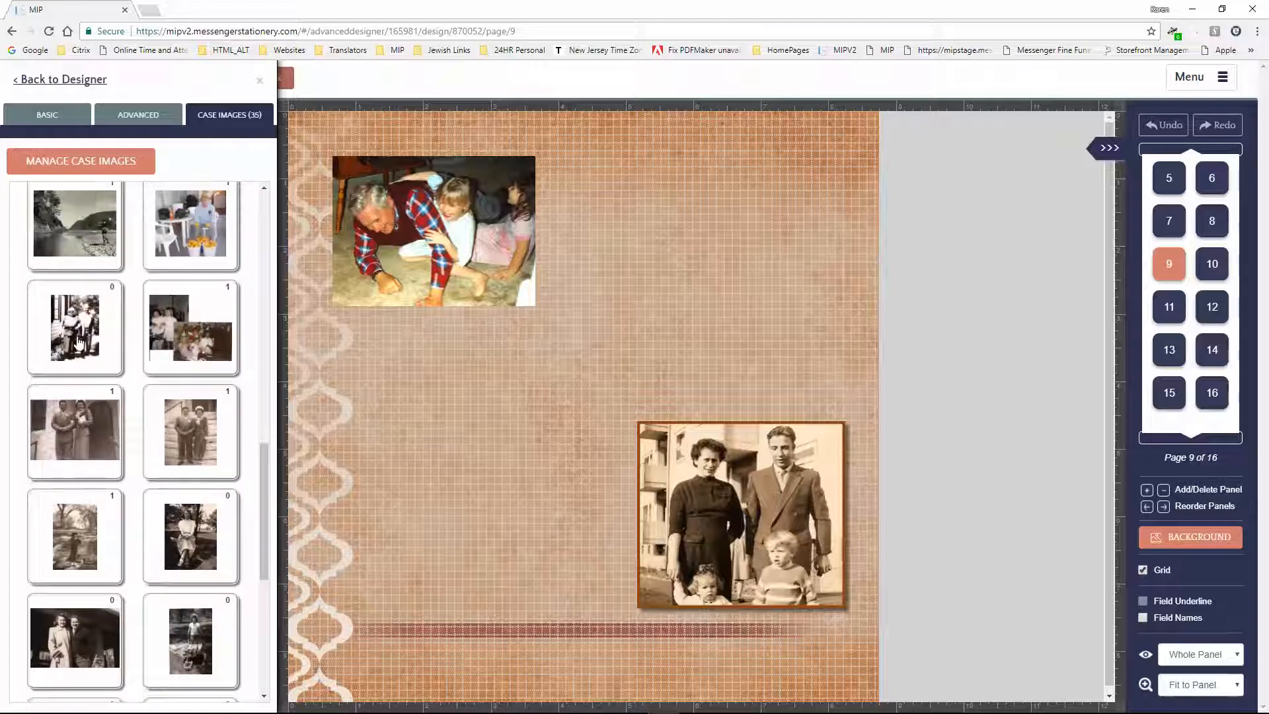
left_click_drag(78, 341, 548, 387)
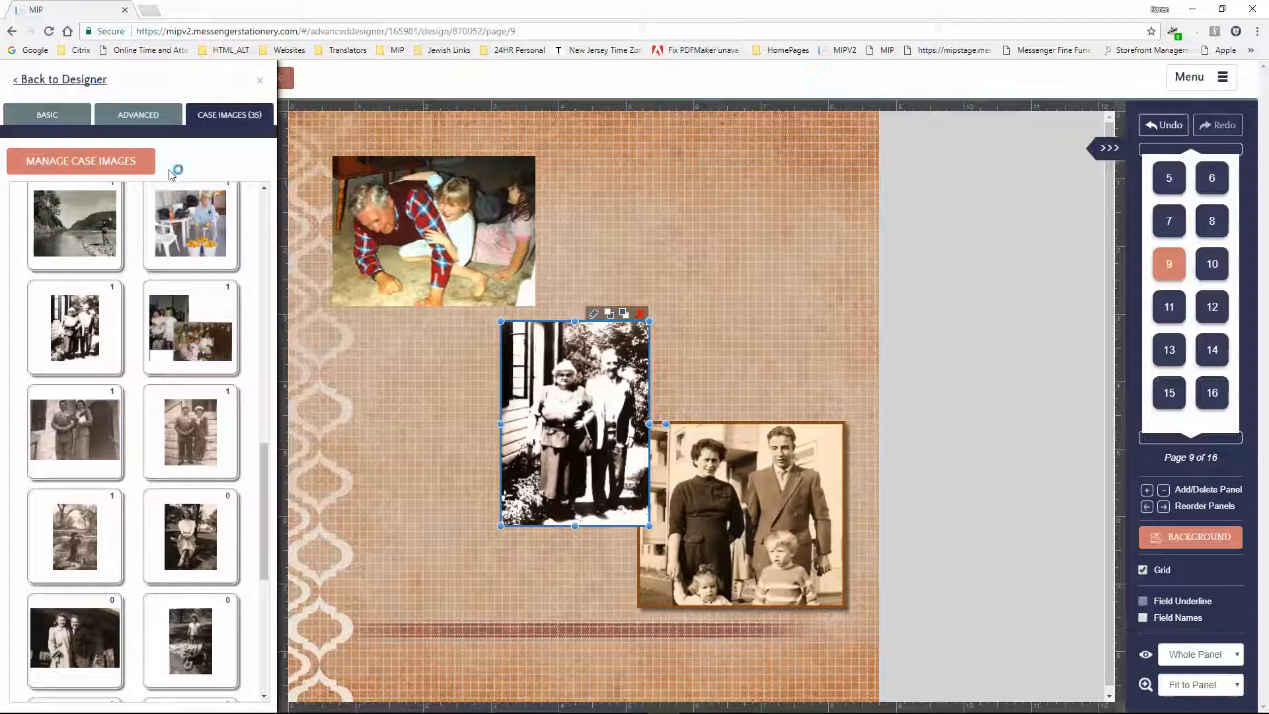
left_click(76, 80)
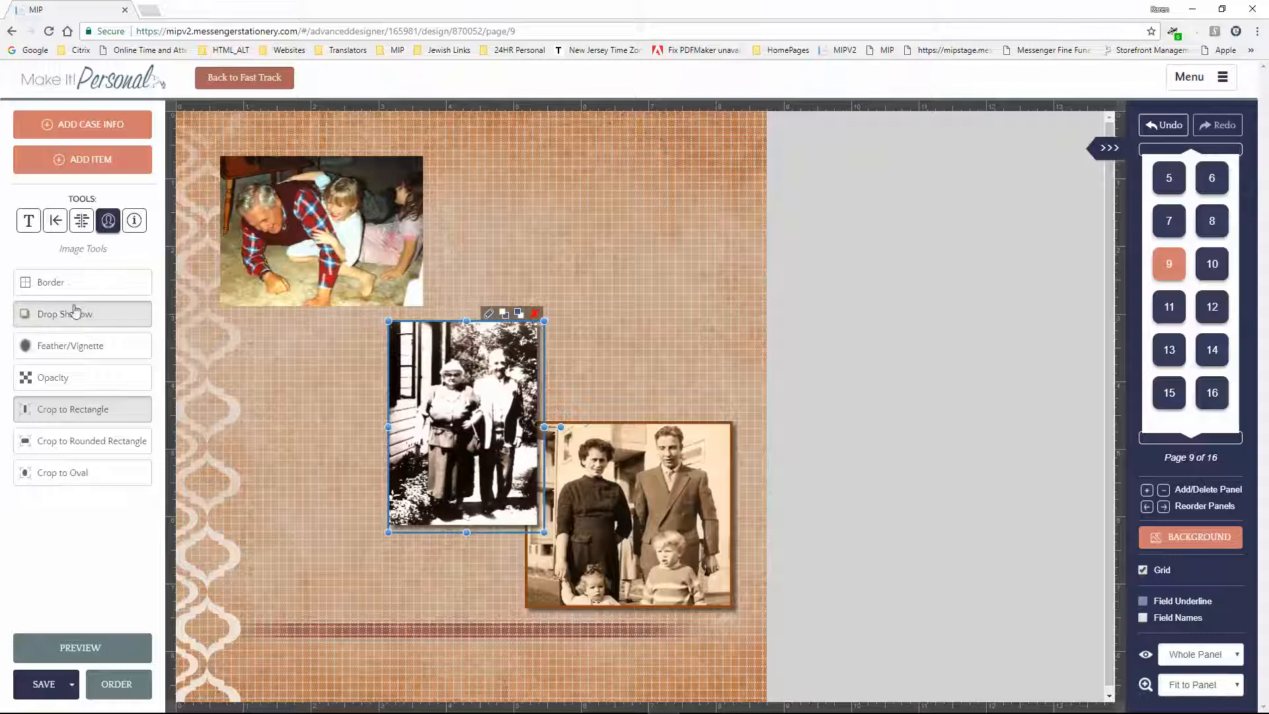
Give the elderly couple photo a drop shadow and a black border of thickness 1, and move it down and left of the family photo.
left_click(51, 282)
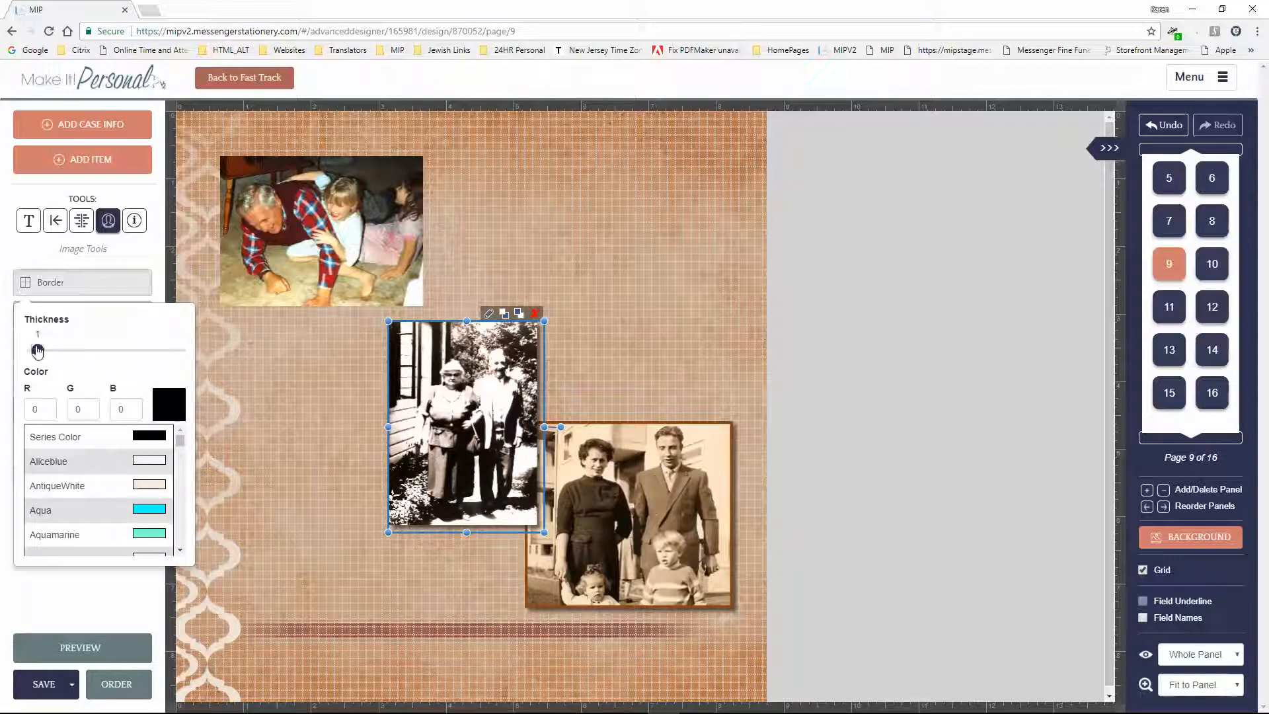
left_click(313, 427)
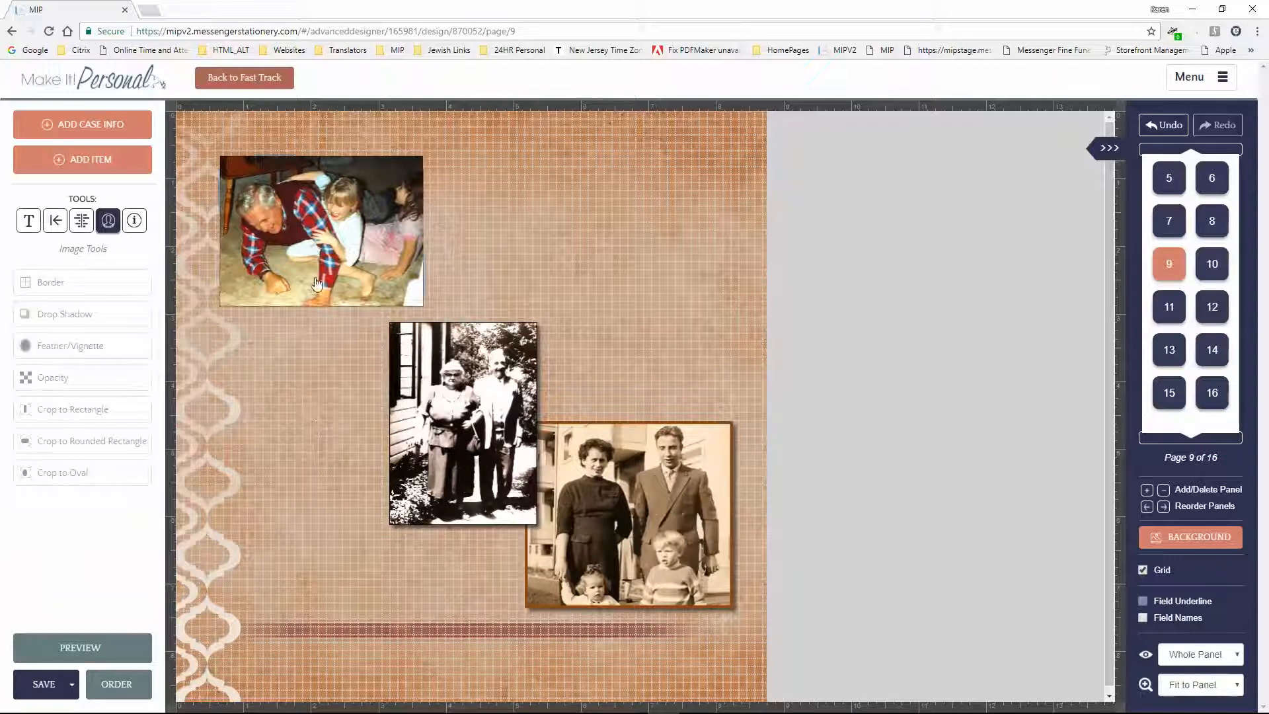
left_click_drag(482, 459, 446, 489)
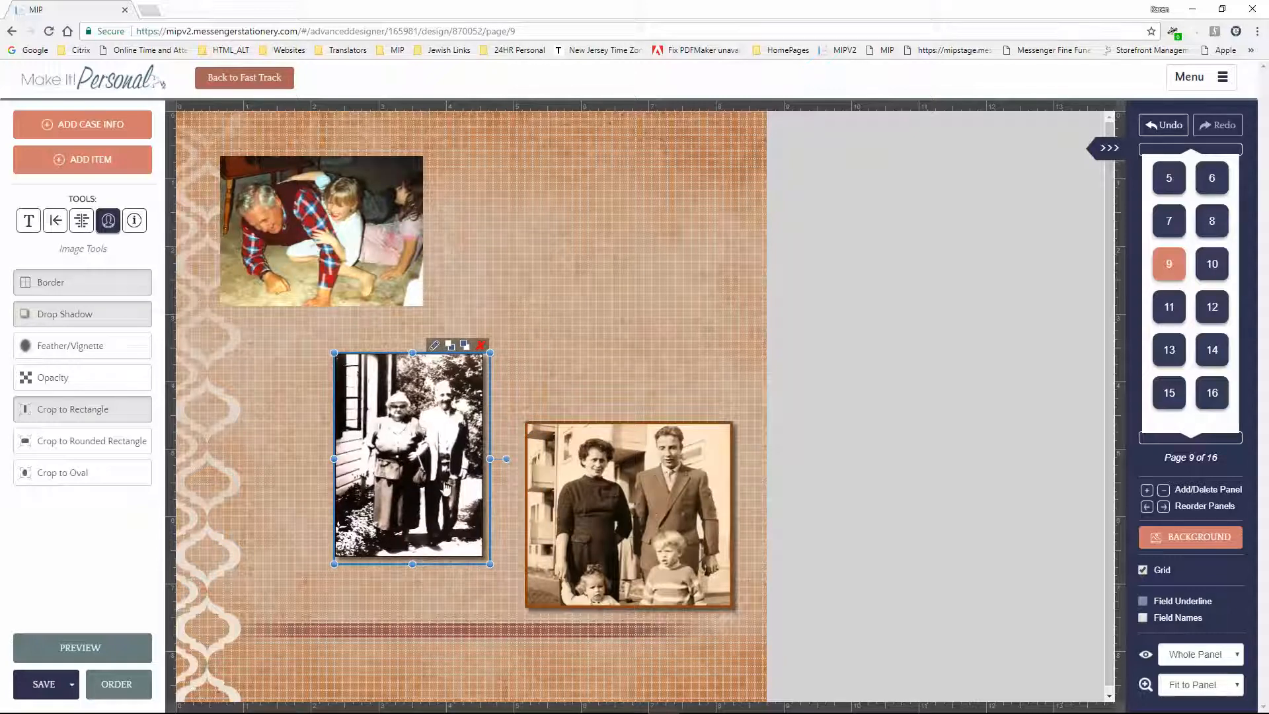
left_click(57, 286)
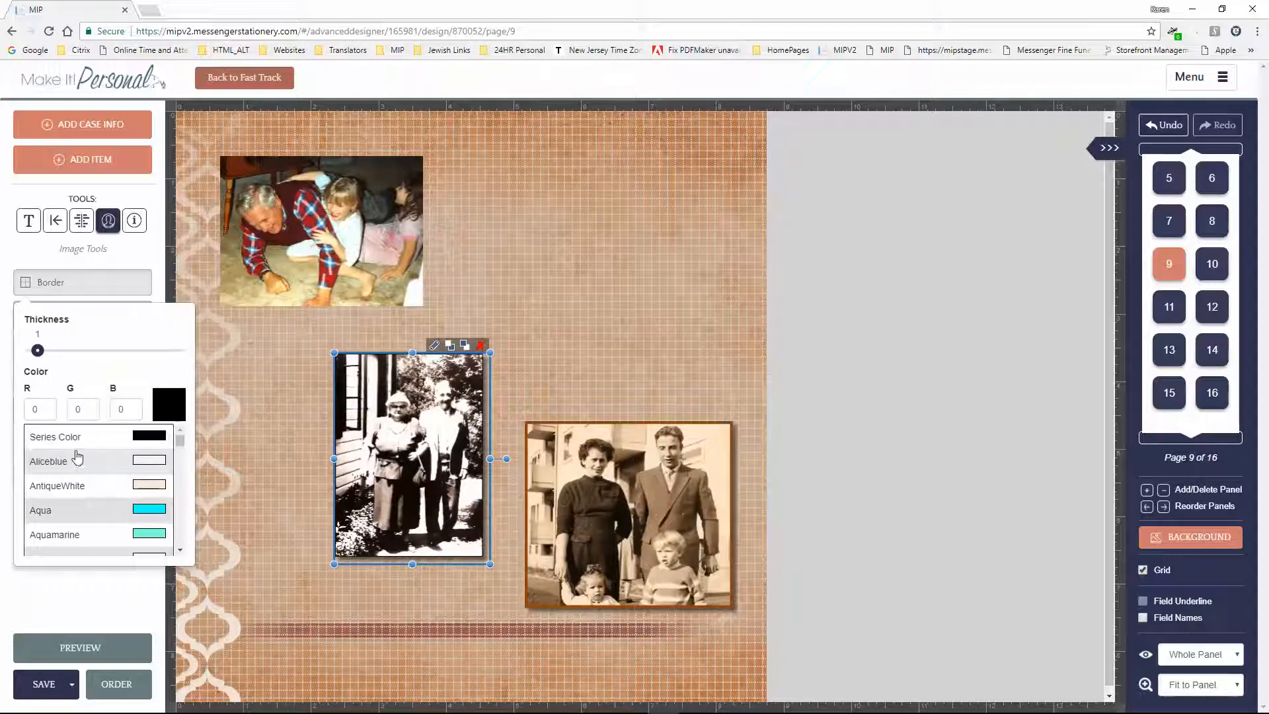
mouse_move(183, 442)
left_mouse_down()
mouse_move(183, 460)
mouse_move(181, 433)
left_mouse_up()
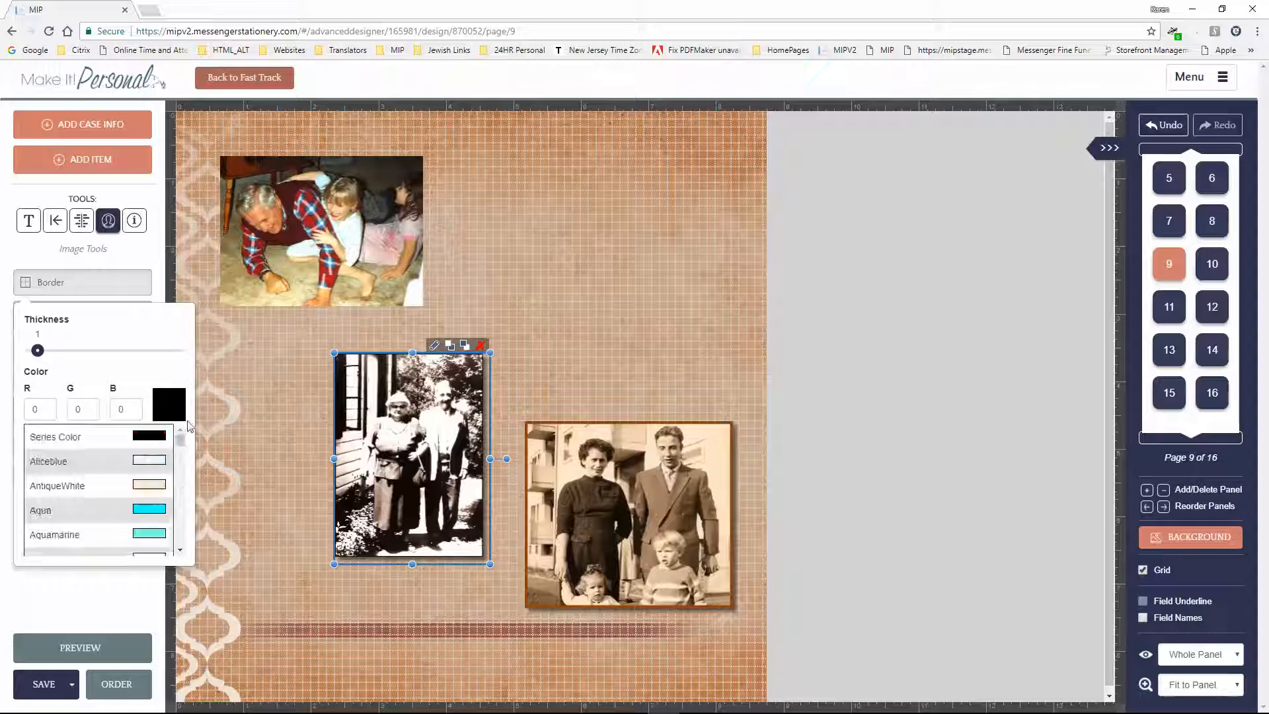
left_click(318, 269)
left_click(47, 283)
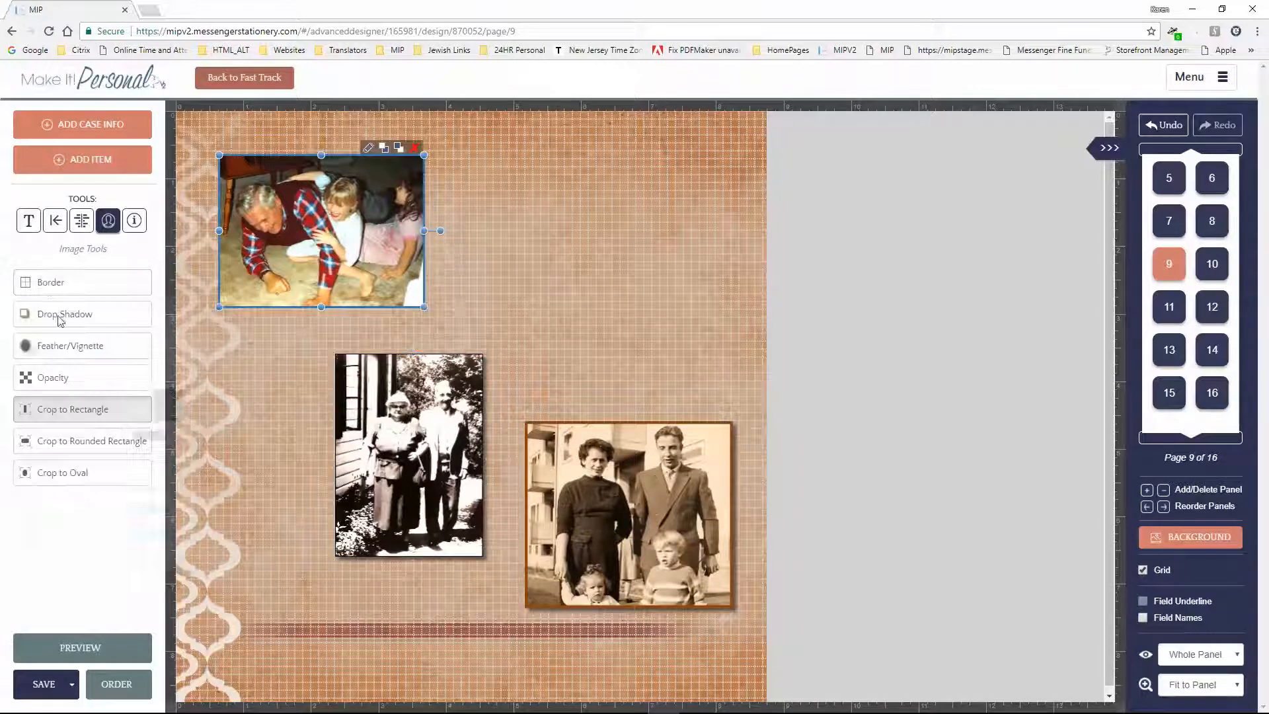
left_click(305, 382)
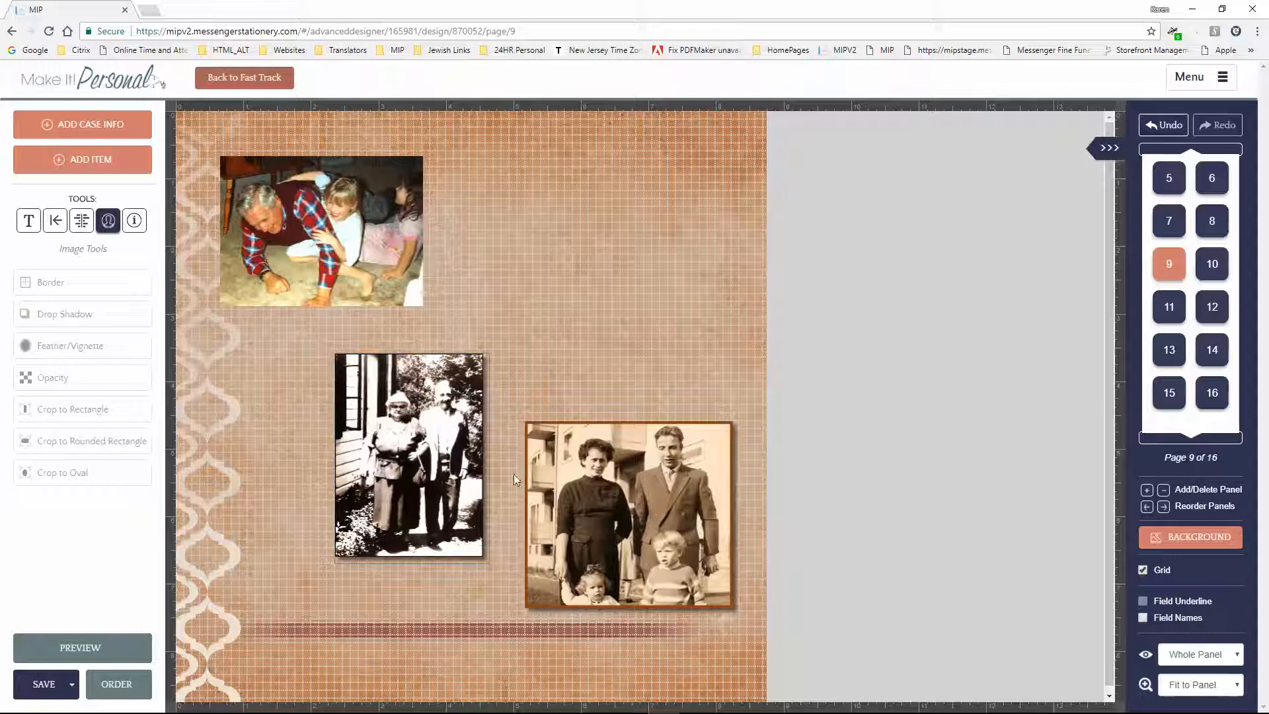
Look up the family photo's border color and enter it, R 139, G 69, B 19, for the plaid-shirt and elderly couple photos together.
left_click(585, 499)
left_click(446, 489)
left_click(601, 497)
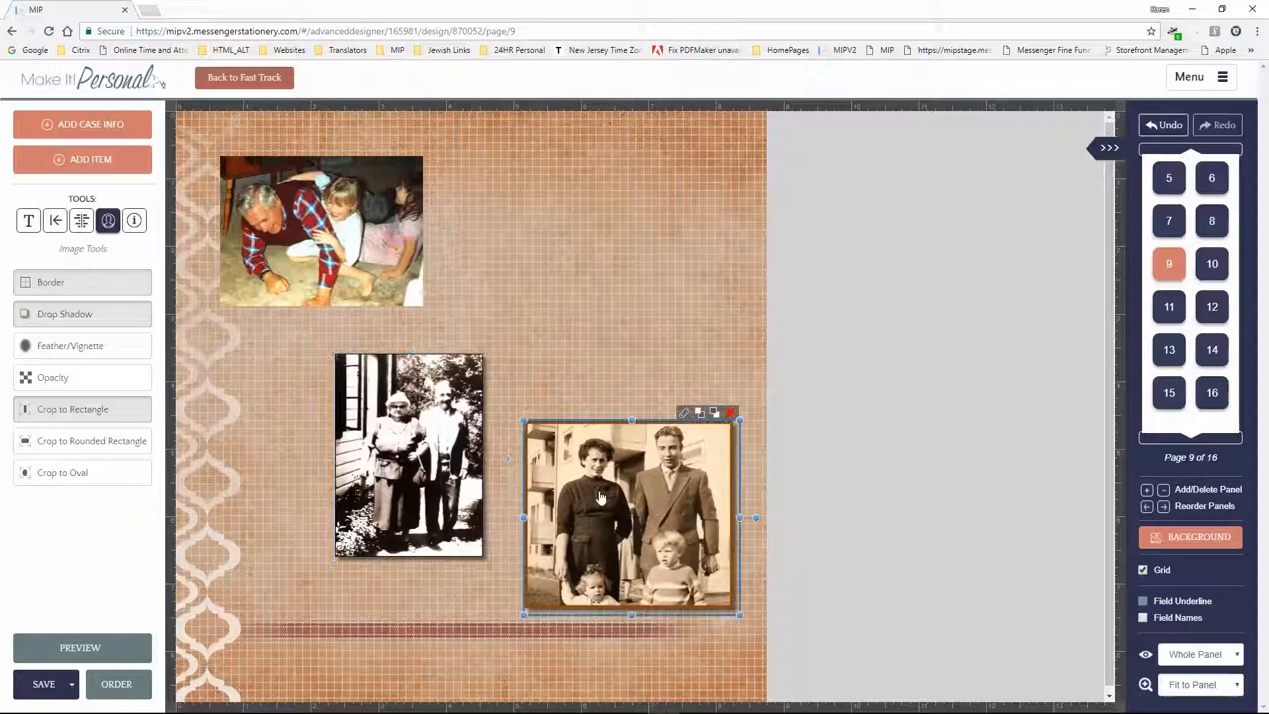
left_click(56, 283)
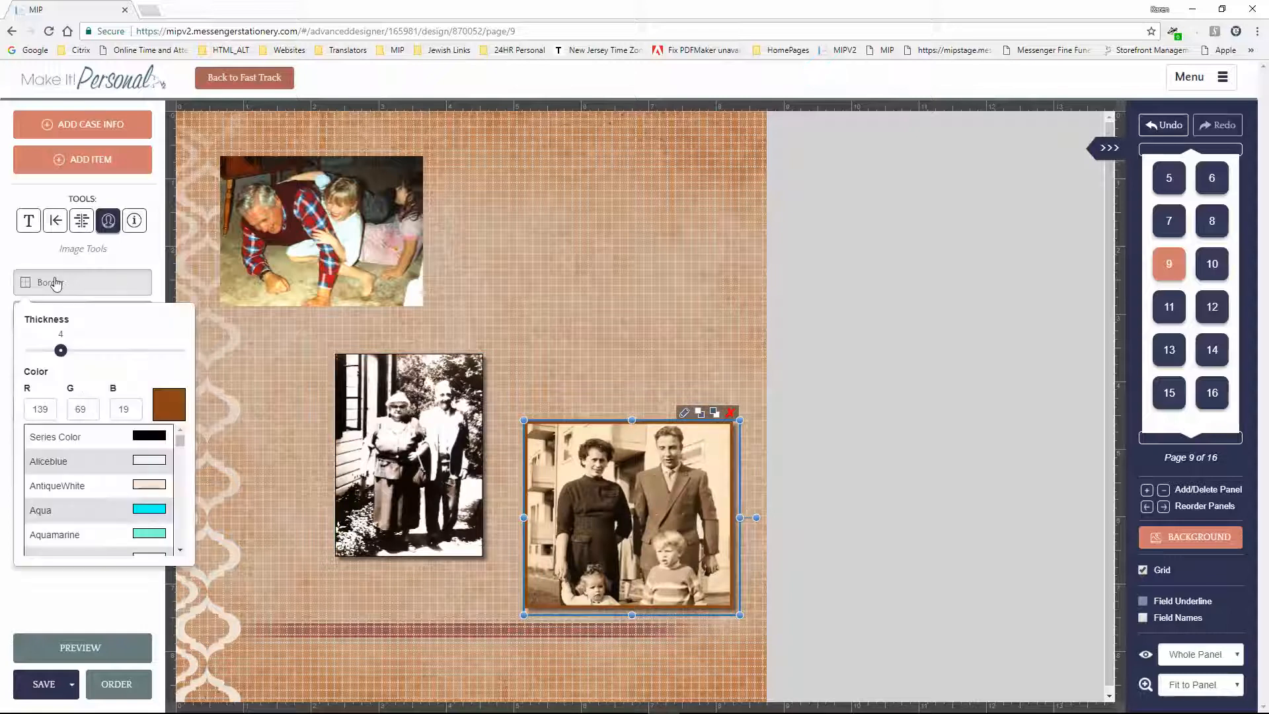
left_click(226, 261)
left_click(389, 444, "shift")
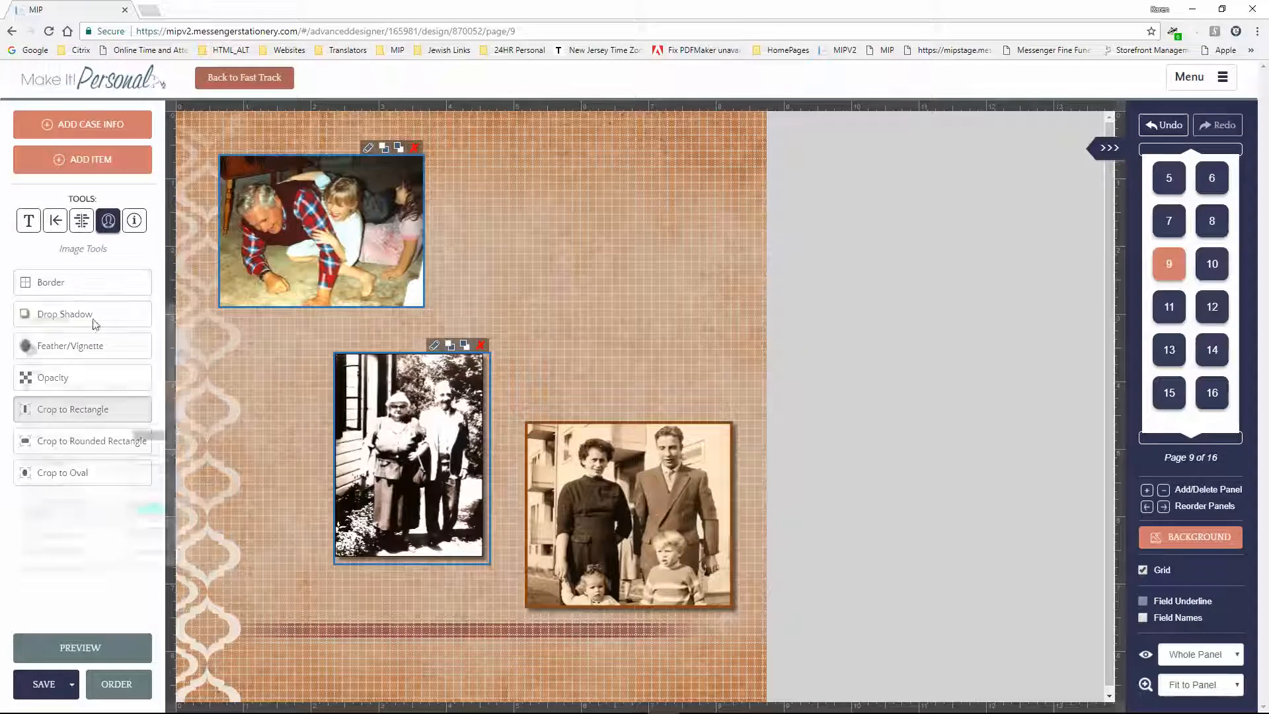
left_click(94, 321)
type("139")
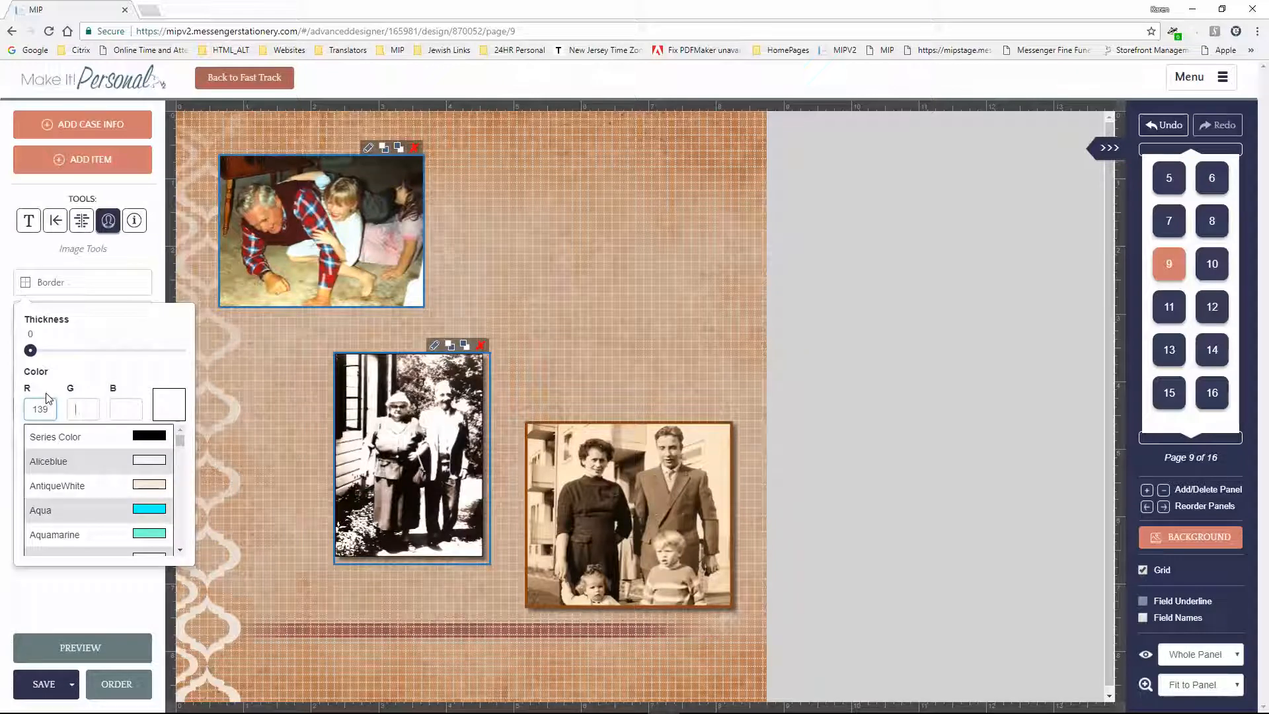
type("69")
key("Tab")
type("19")
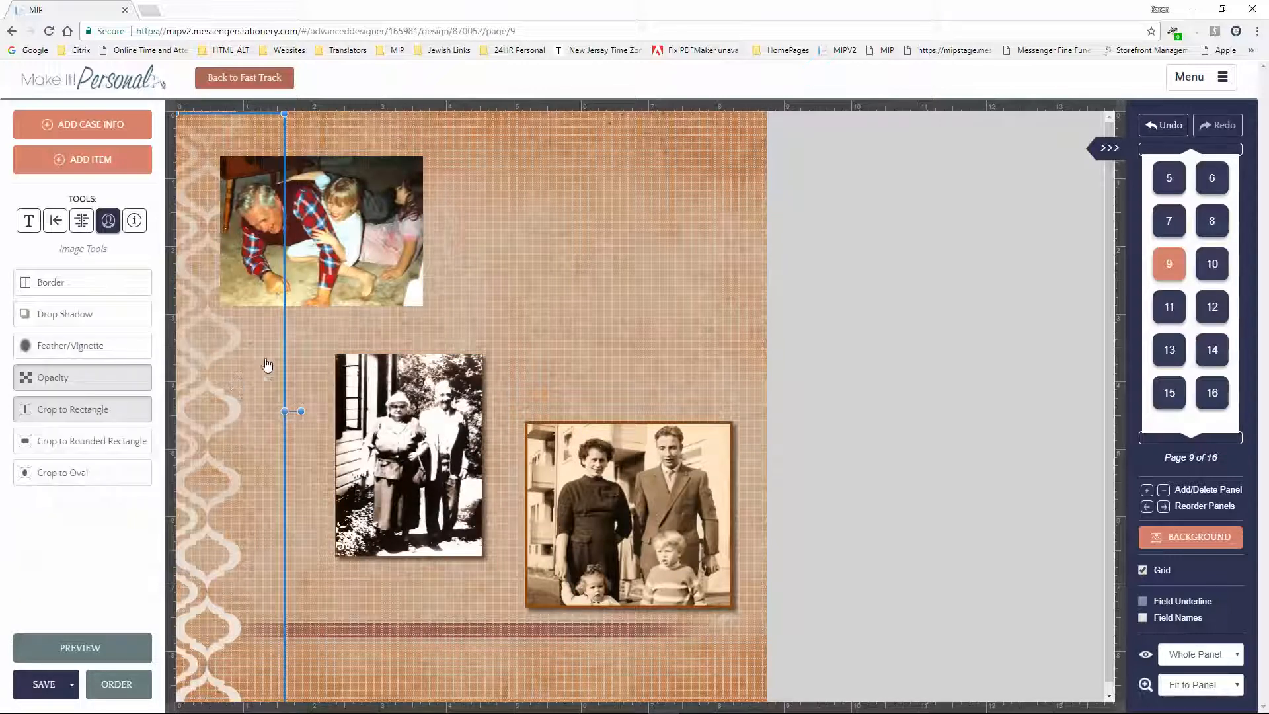
Reselect the plaid-shirt and elderly couple photos and increase the thickness of their brown borders.
left_click(266, 278)
left_click(419, 433)
left_click(51, 285)
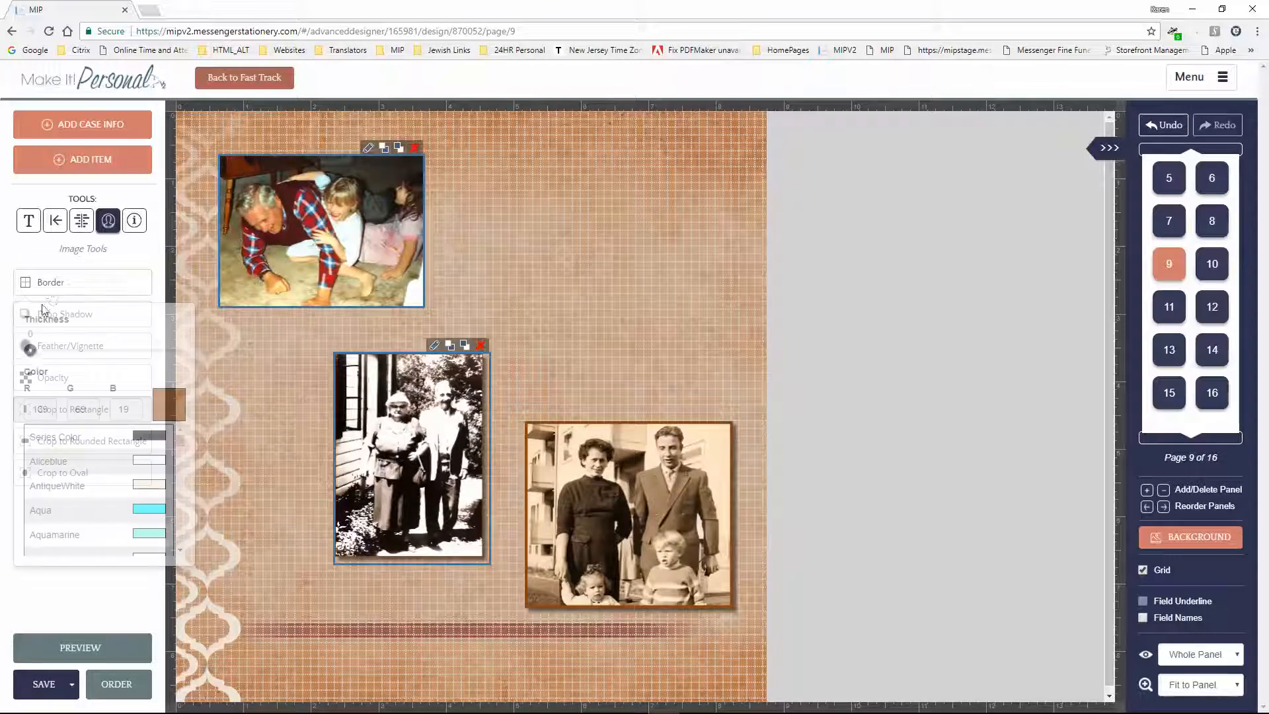
left_click(282, 380)
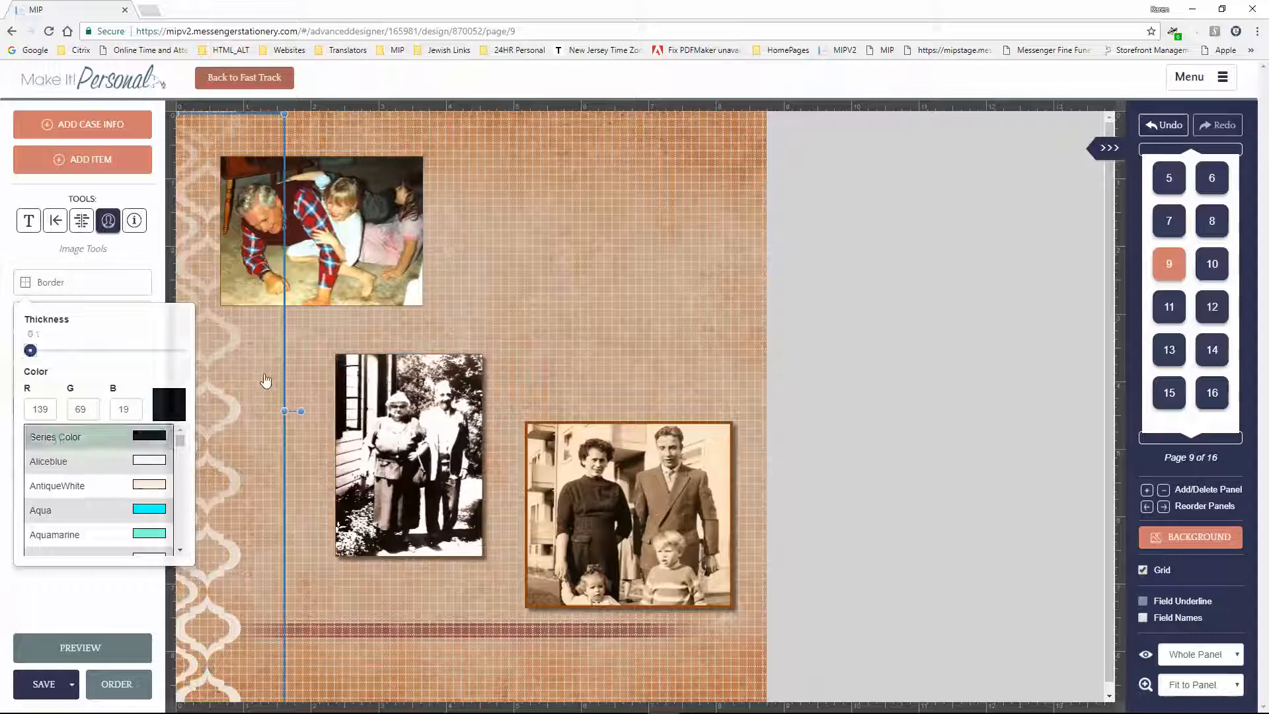
left_click(391, 403)
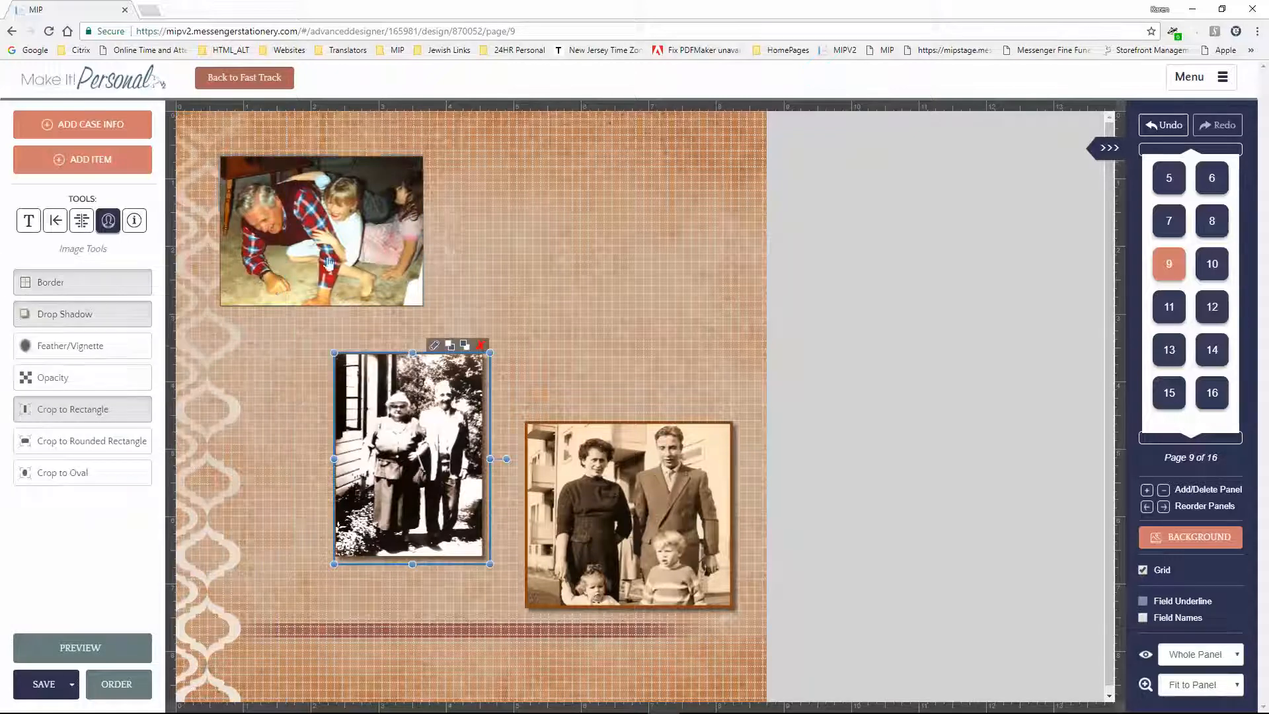
left_click(279, 276, "ctrl")
left_click(73, 285)
left_click_drag(39, 350, 44, 352)
left_click(284, 370)
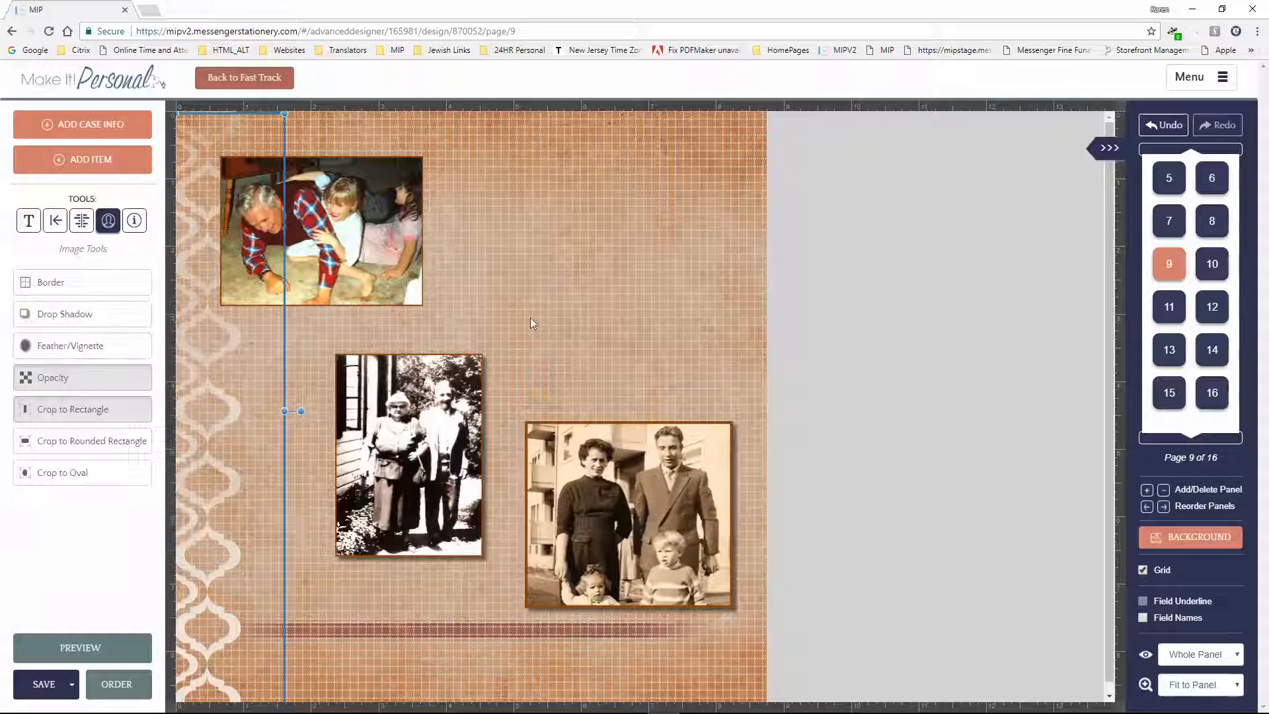
Apply a drop shadow to both photos and move the elderly couple photo up to overlap the plaid-shirt photo's lower-right corner.
left_click(383, 278)
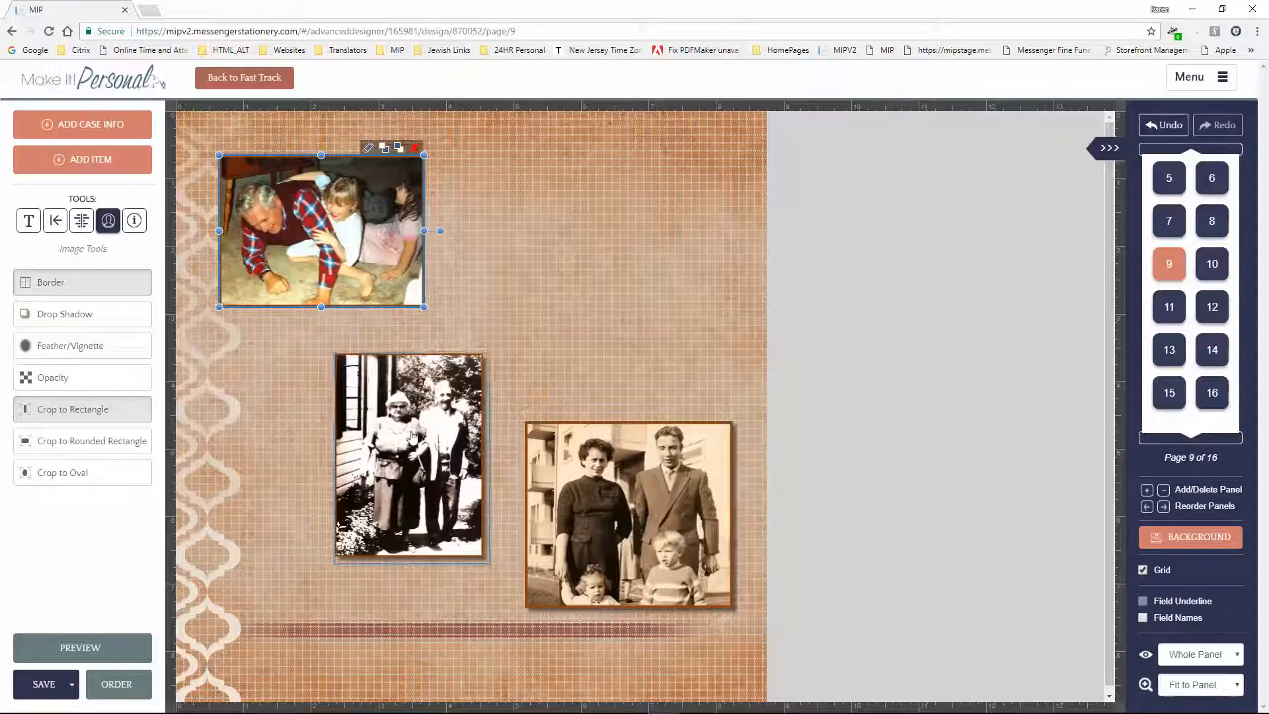
left_click(410, 436, "ctrl")
left_click(75, 312)
left_click(300, 400)
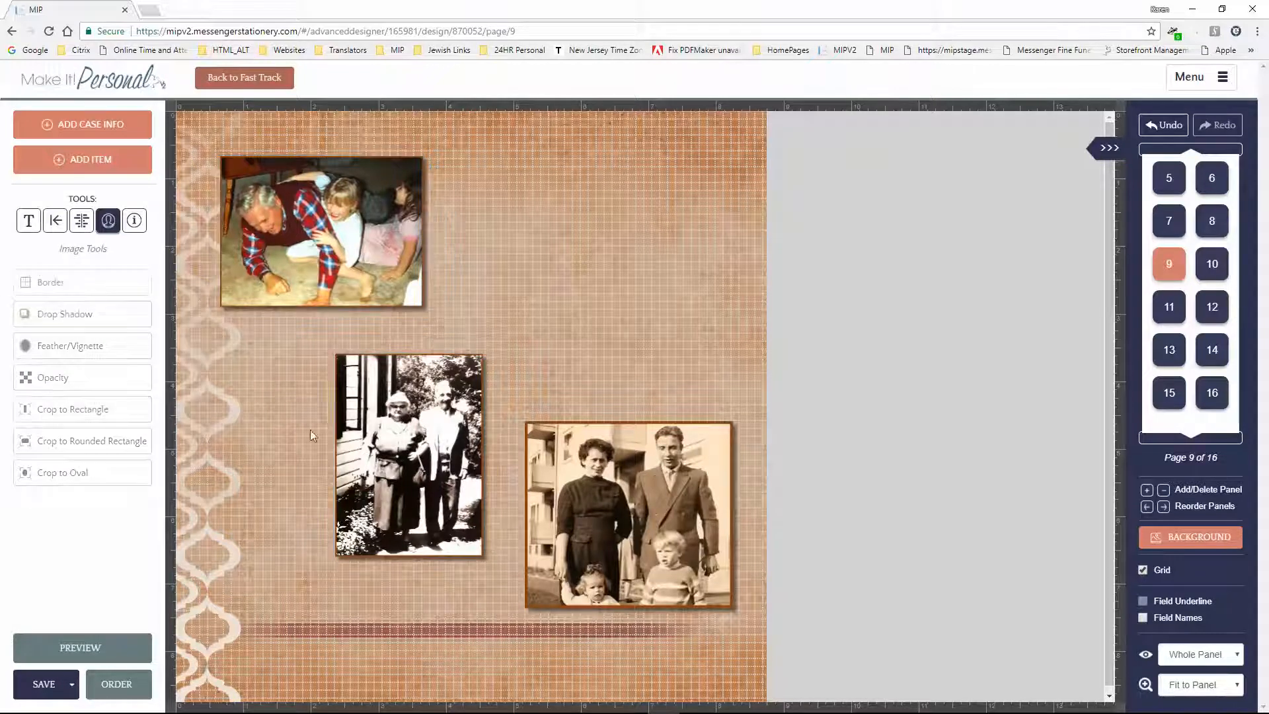
left_click(420, 477)
left_click_drag(421, 477, 444, 413)
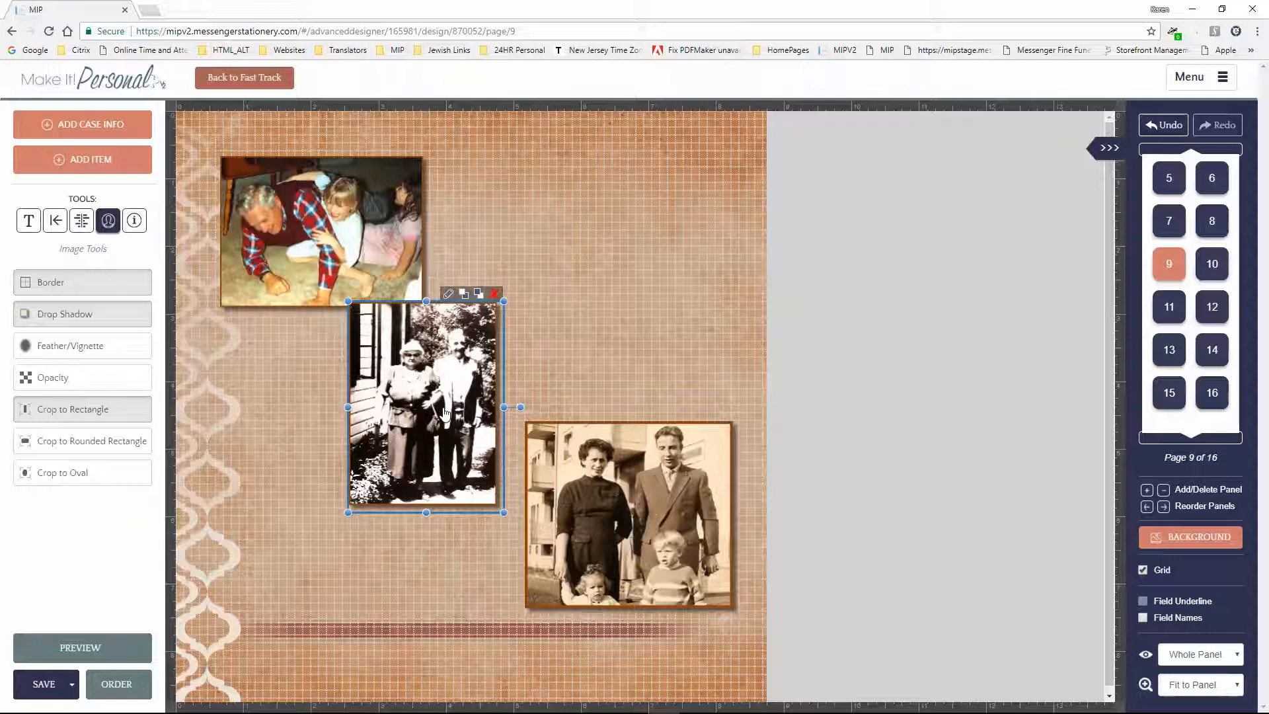
Move the elderly couple photo up beside the plaid-shirt photo on page 9 and enlarge it.
left_click(365, 193)
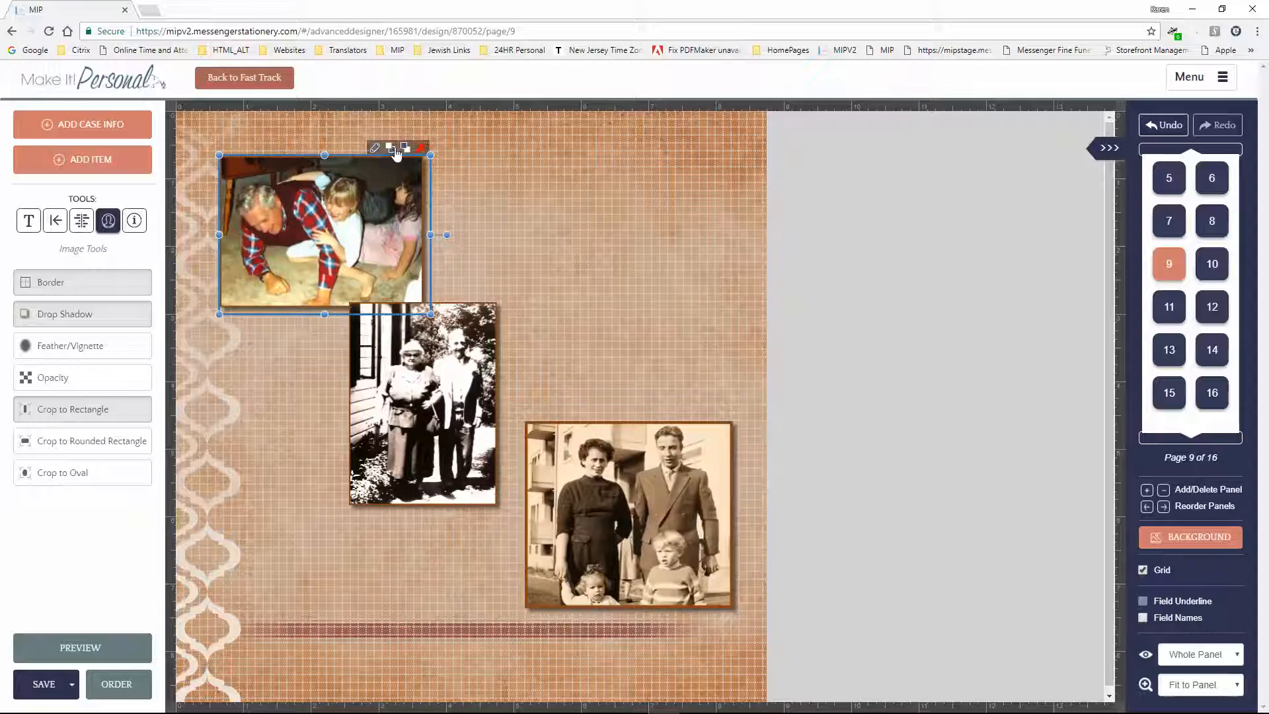
left_click(395, 149)
left_click(426, 388)
left_click(571, 509)
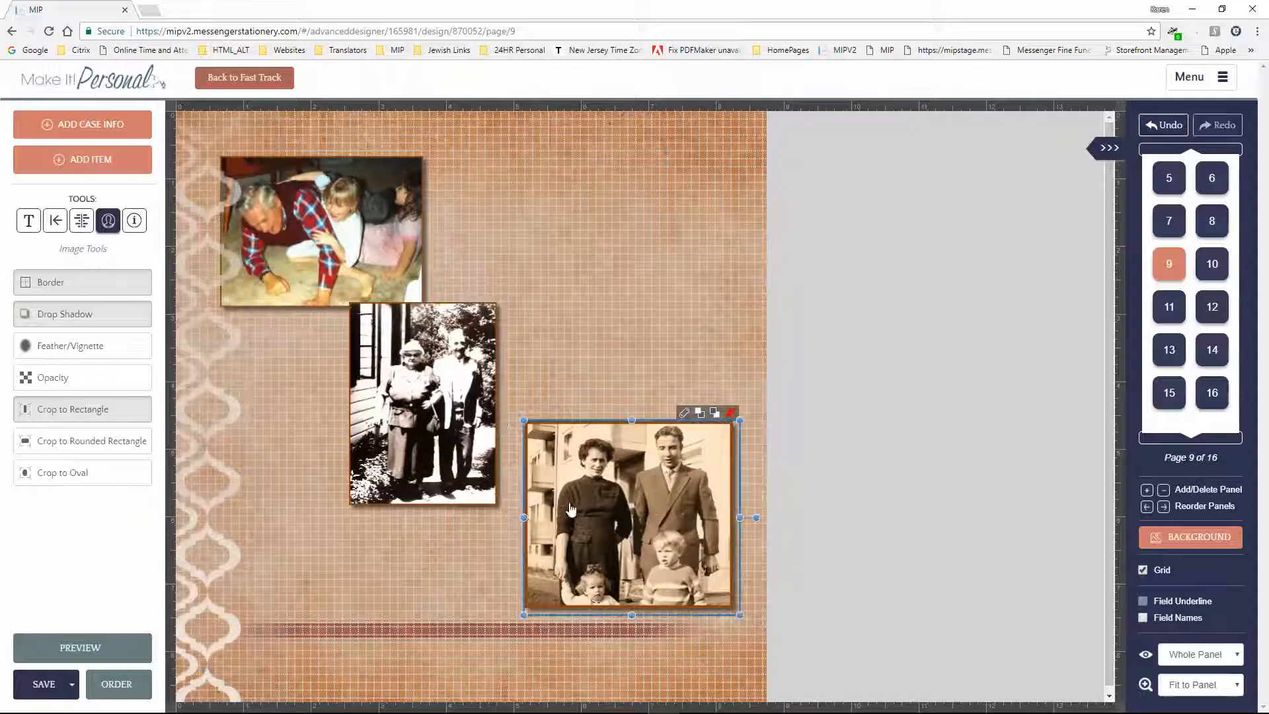
left_click(478, 492)
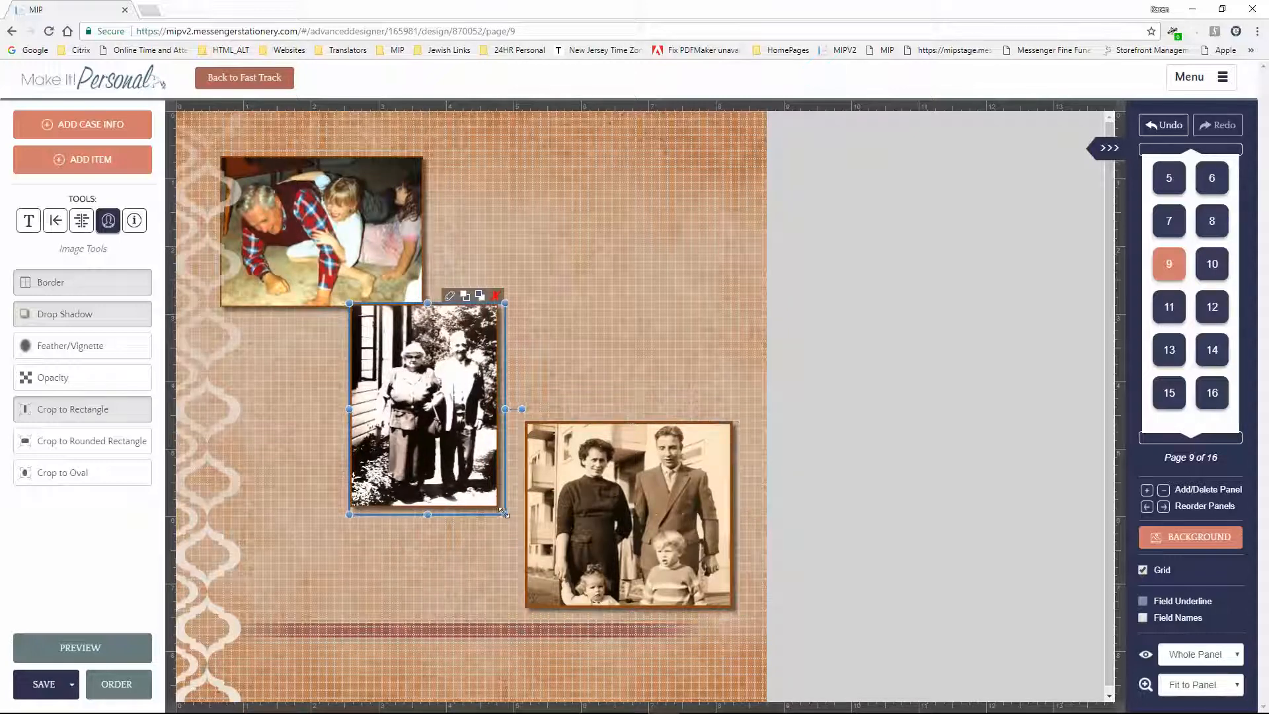
left_click_drag(464, 450, 557, 290)
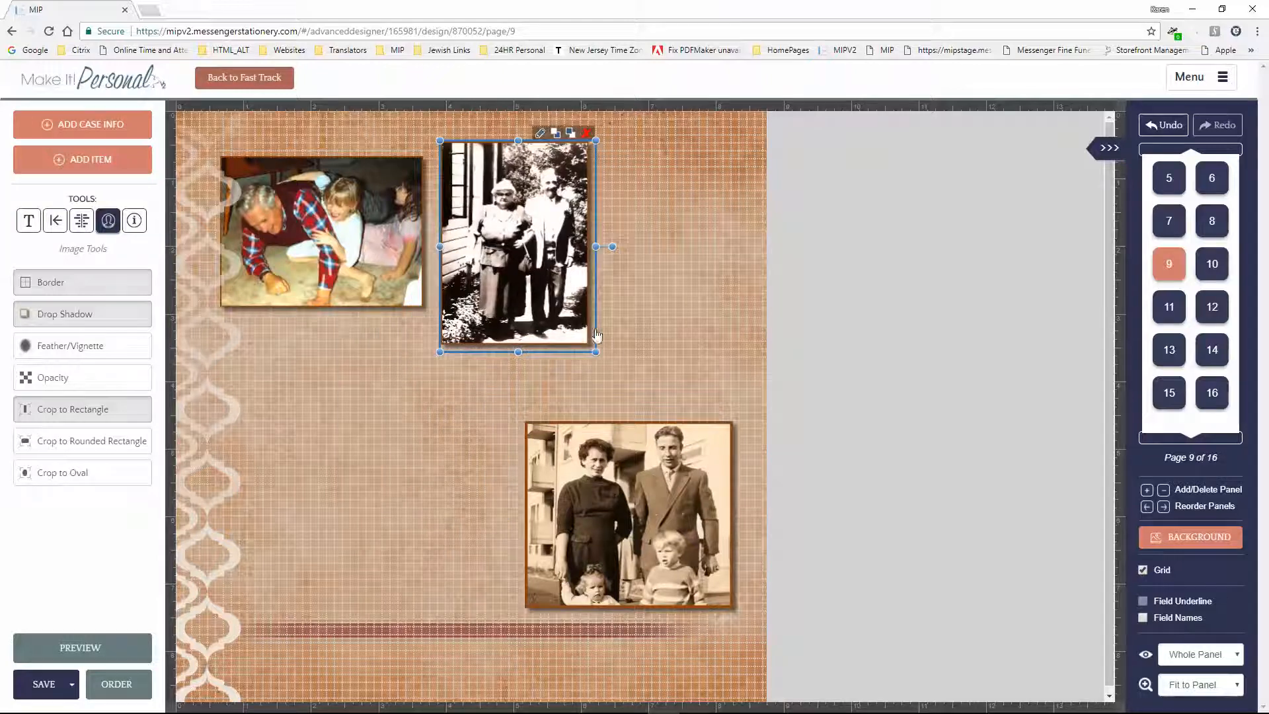
left_click_drag(594, 351, 639, 409)
Move the family photo below the plaid-shirt photo, enlarge it, and extend its lower edge to show more of the picture.
left_click_drag(544, 494, 268, 458)
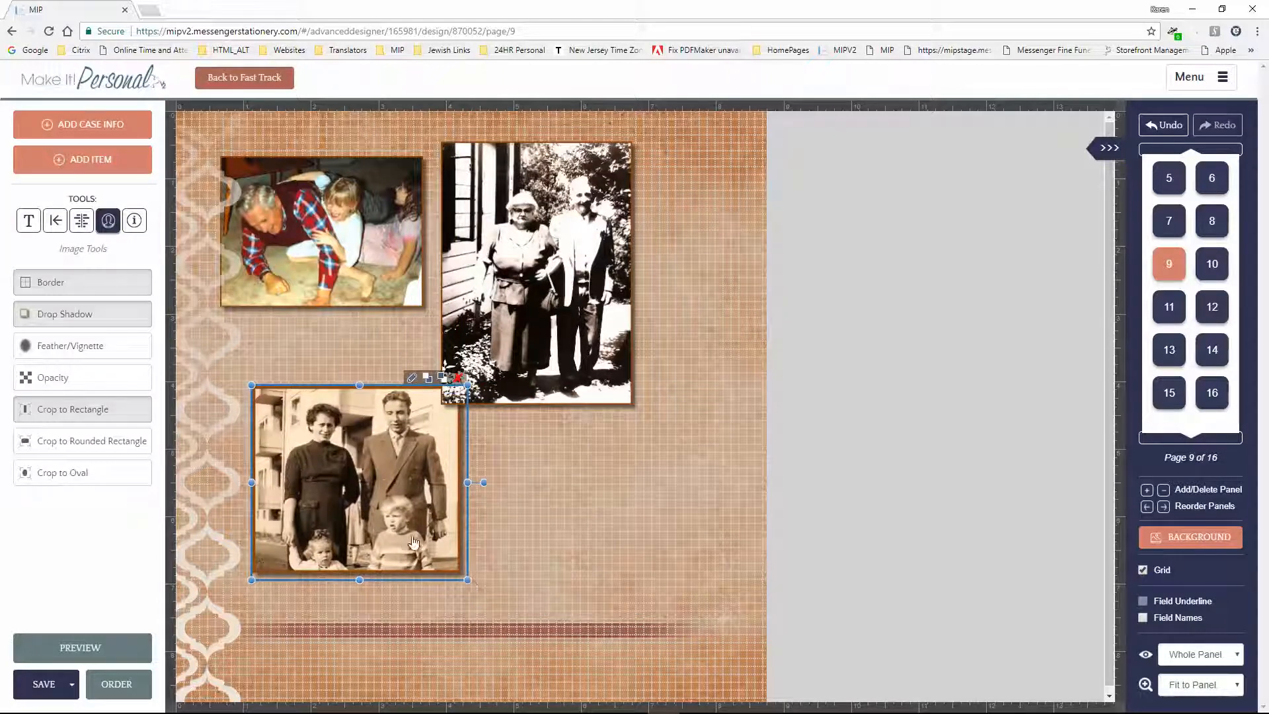
left_click_drag(468, 580, 504, 612)
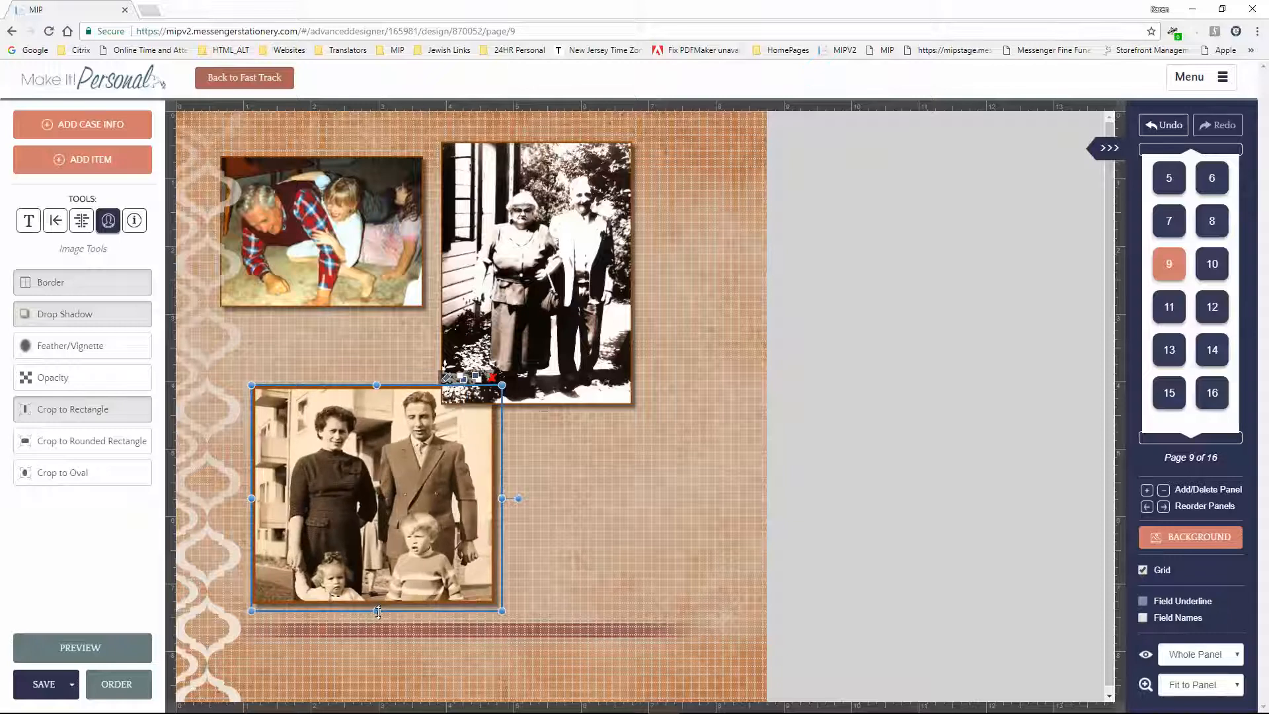
left_click_drag(375, 612, 373, 685)
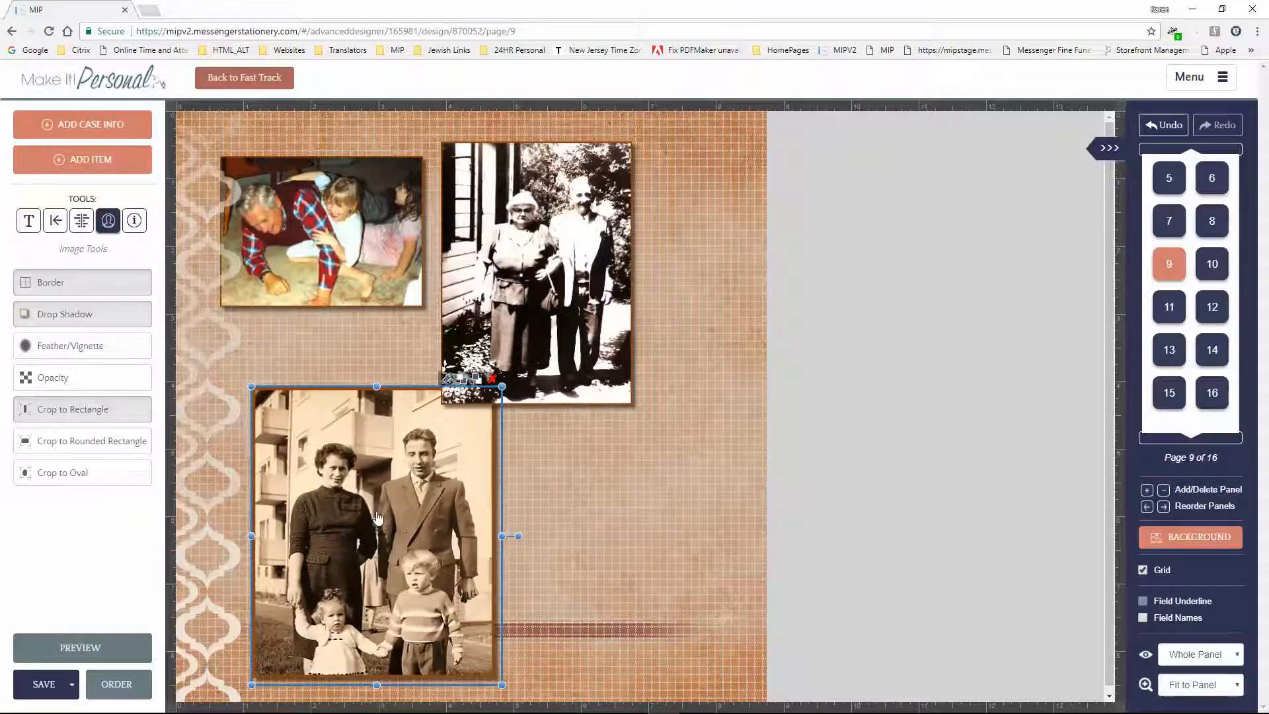
Check the family photo's crop area in the image editor and extend its upper edge to include more of the building.
left_click(447, 377)
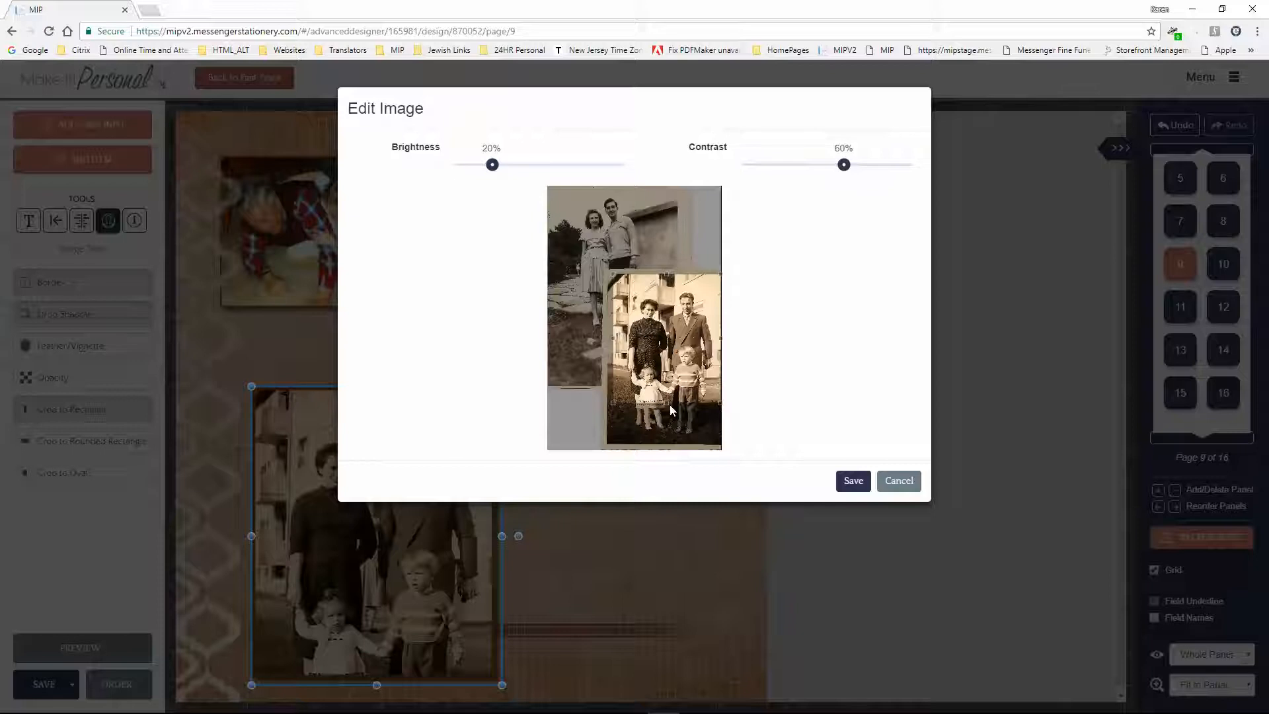
left_click(853, 481)
left_click_drag(379, 388, 388, 359)
left_click(448, 346)
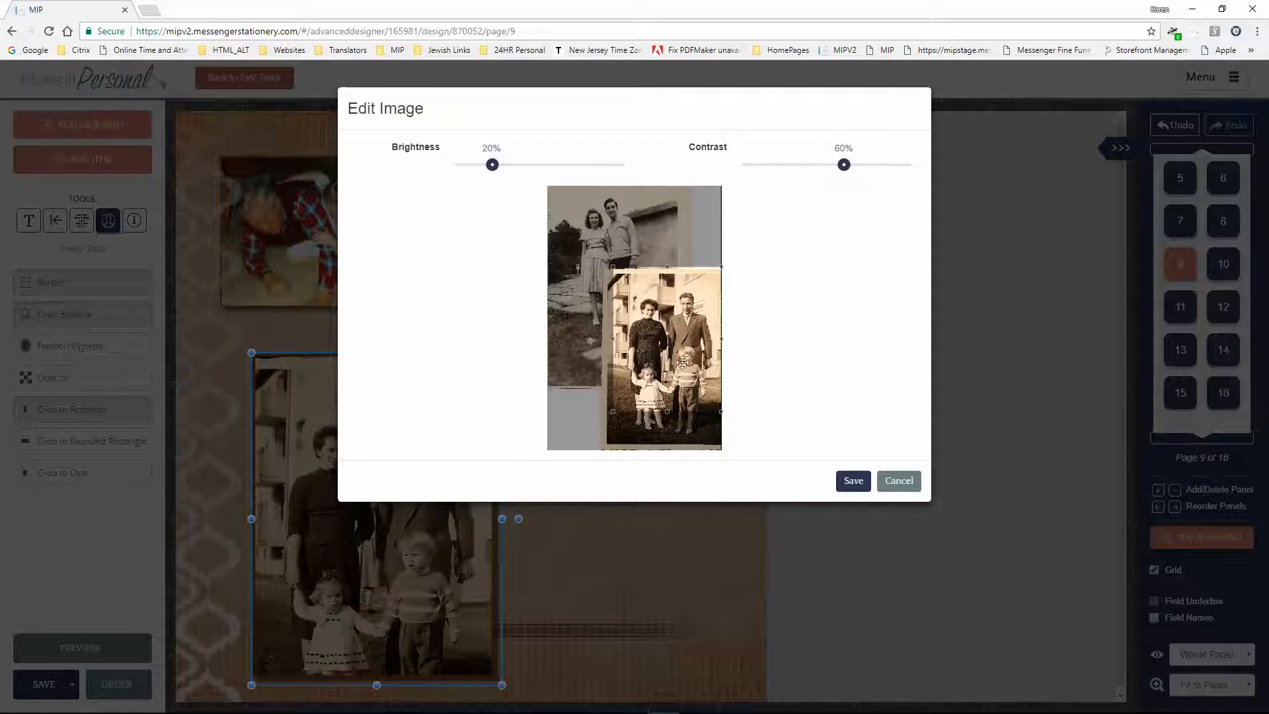
left_click(847, 484)
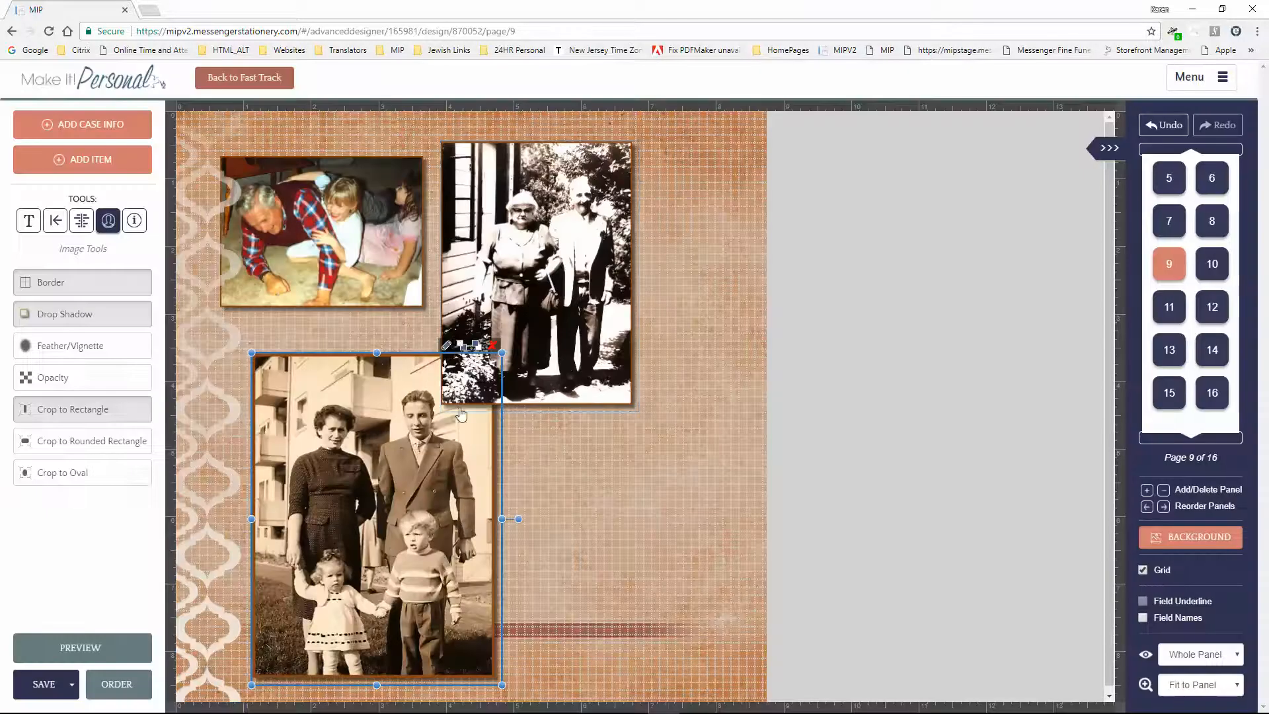
Shift the elderly couple photo down and to the right, and enlarge it so it overlaps the family photo's upper-right corner.
left_click(617, 439)
left_click(594, 387)
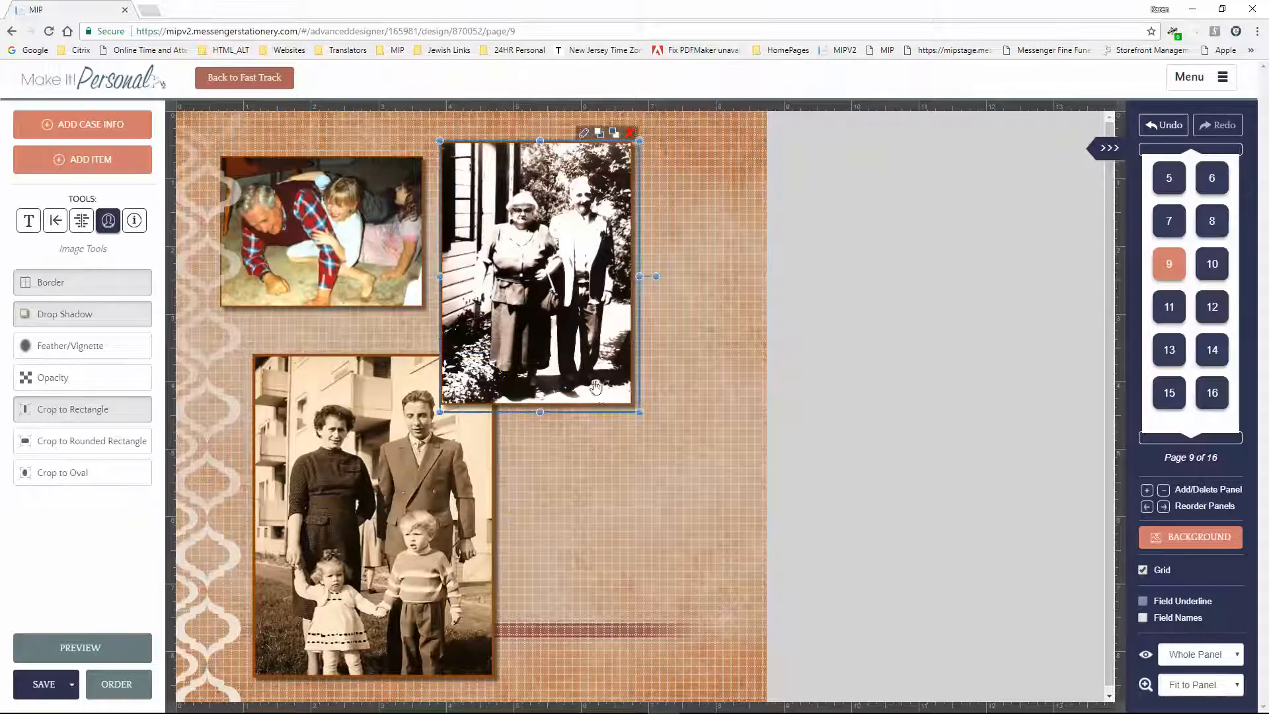
left_click_drag(555, 342, 583, 373)
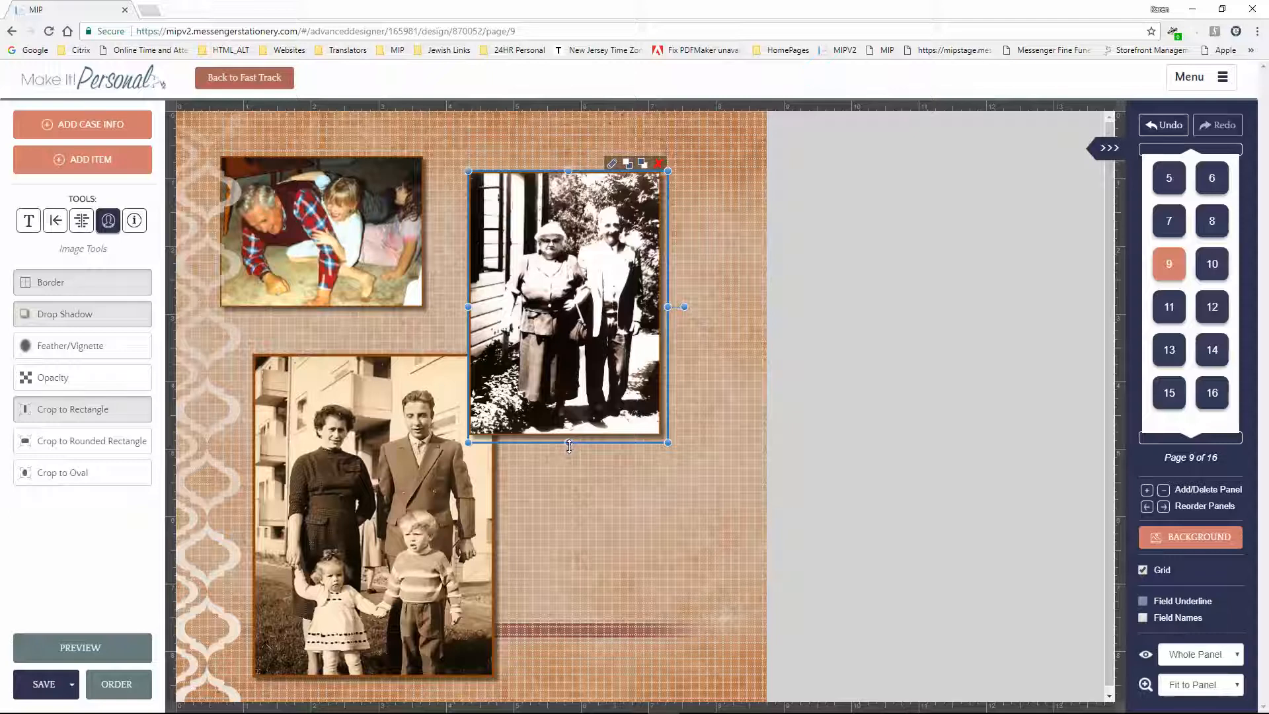
left_click_drag(569, 442, 568, 445)
left_click_drag(667, 444, 704, 495)
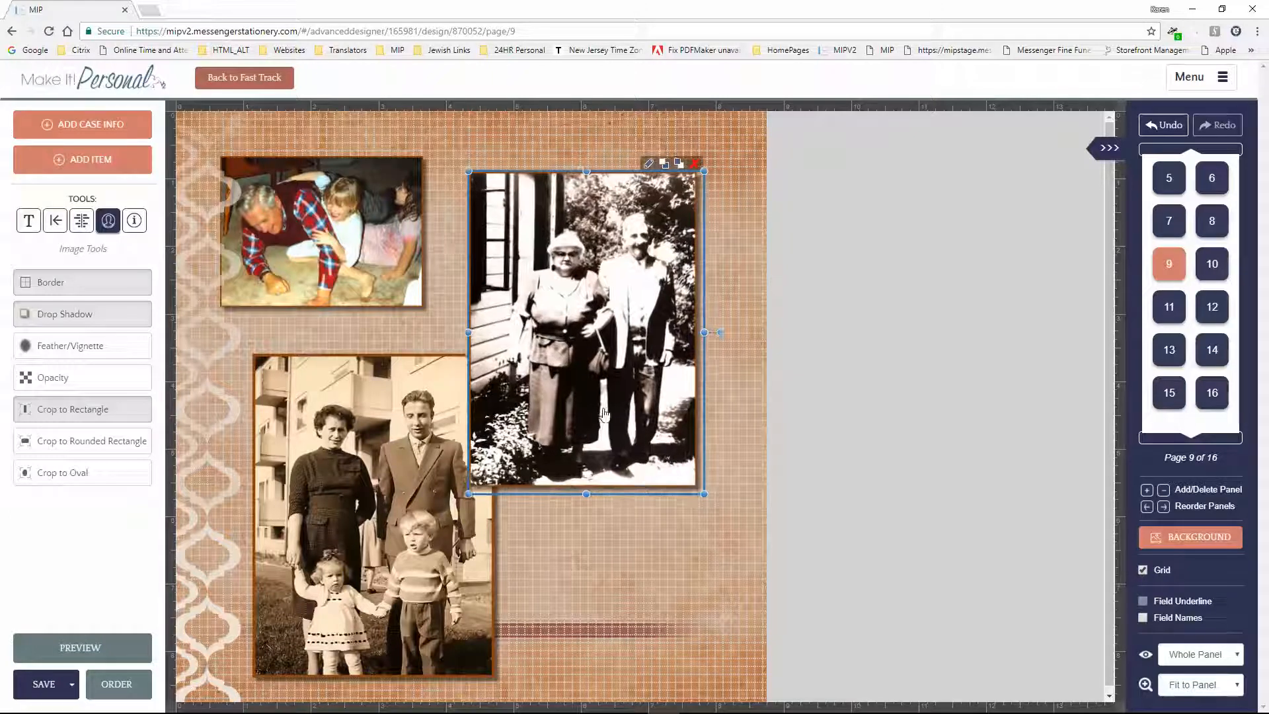
left_click_drag(625, 433, 634, 441)
left_click(947, 454)
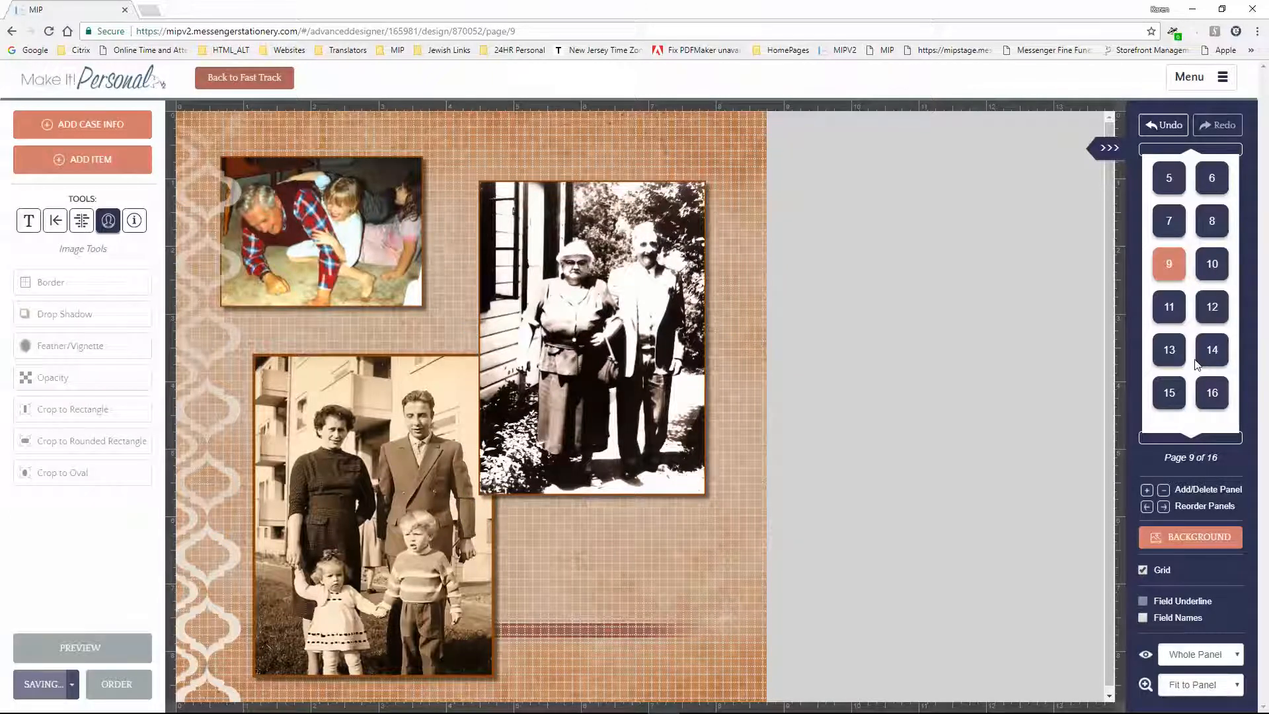
On page 14, crop the children's photo collage to the birthday party picture and set its brightness to 31%.
left_click(401, 165)
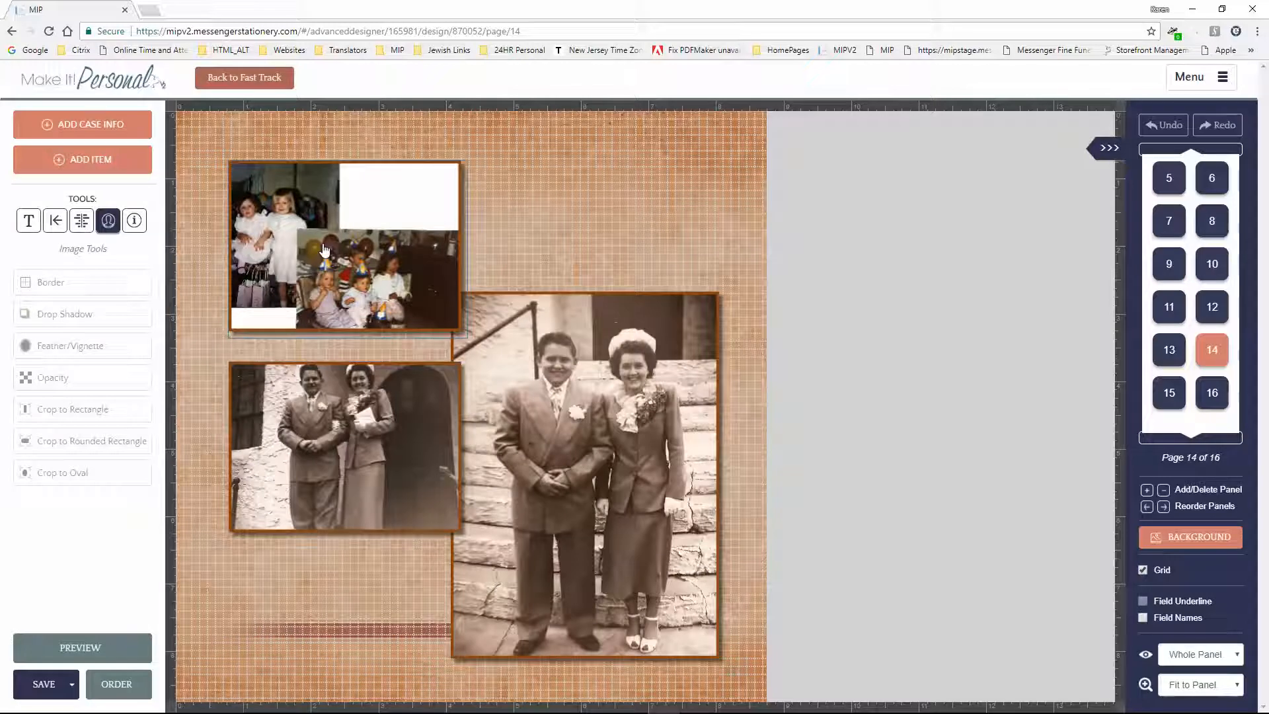
left_click(411, 154)
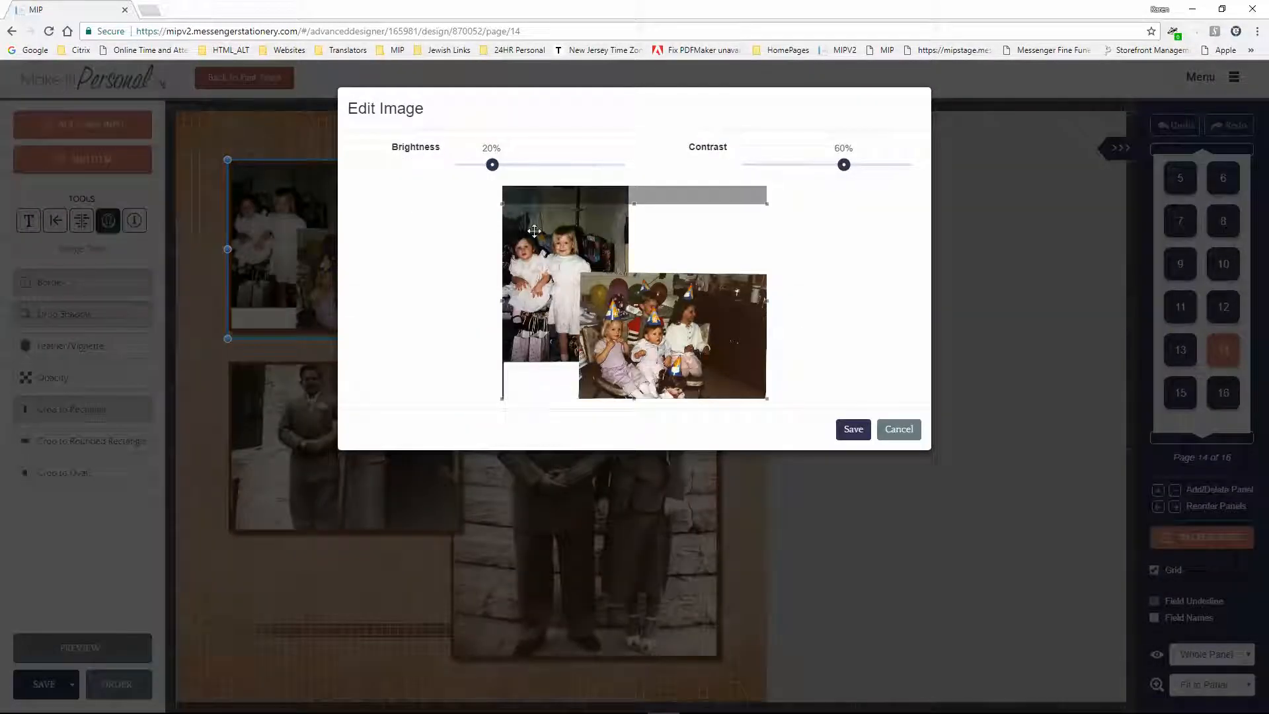
left_click_drag(503, 202, 606, 285)
left_click_drag(671, 323, 652, 321)
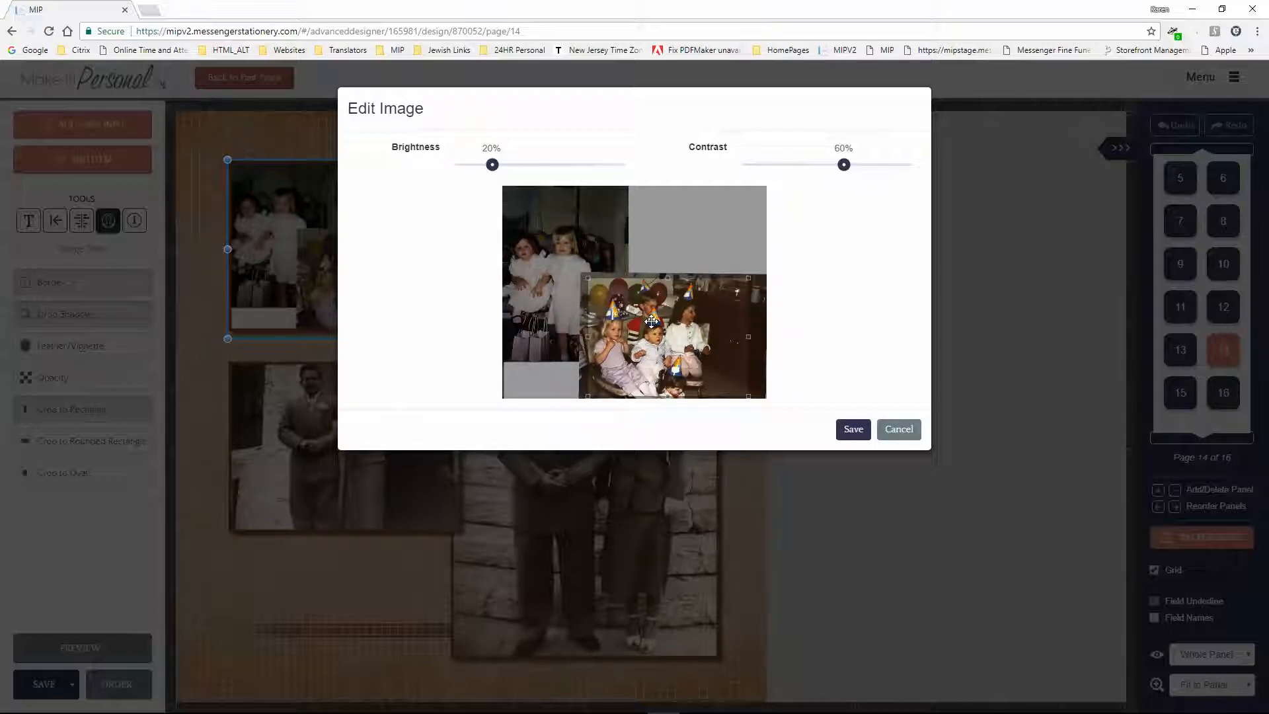
left_click_drag(496, 173, 511, 182)
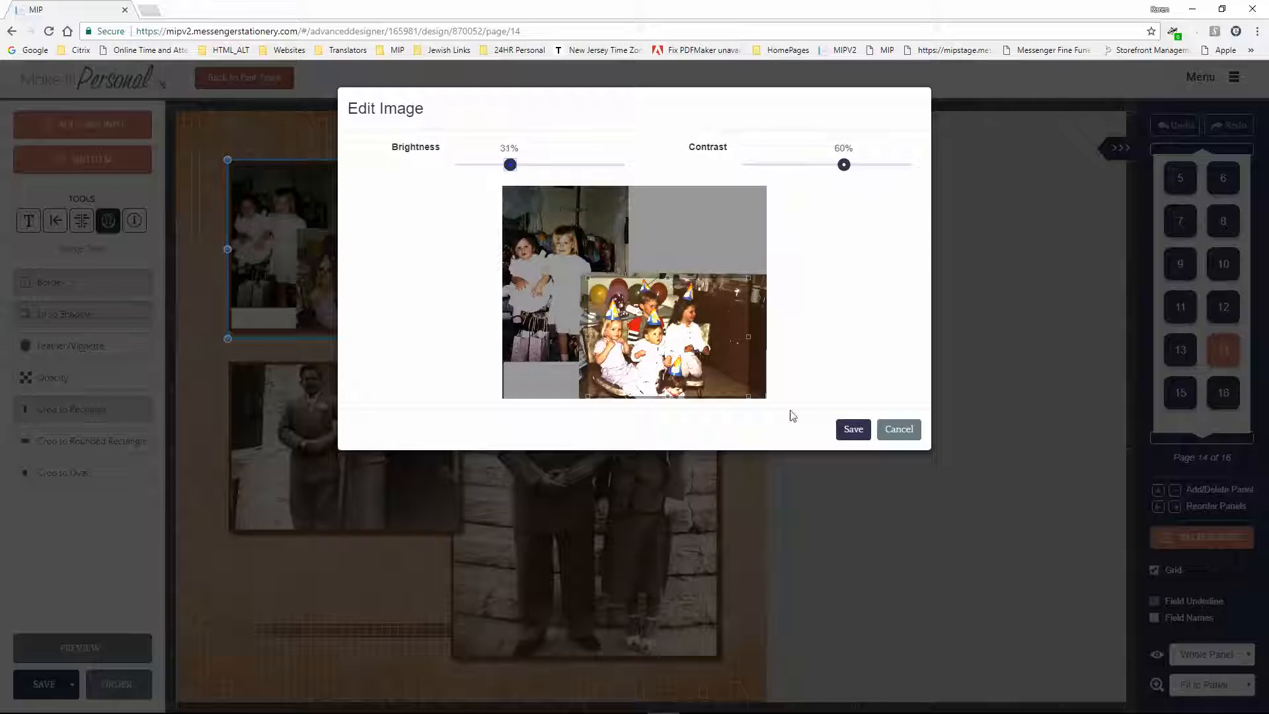
left_click(854, 429)
Enlarge the smaller wedding couple photo below the birthday party picture by pulling out its lower-left corner.
left_click(722, 563)
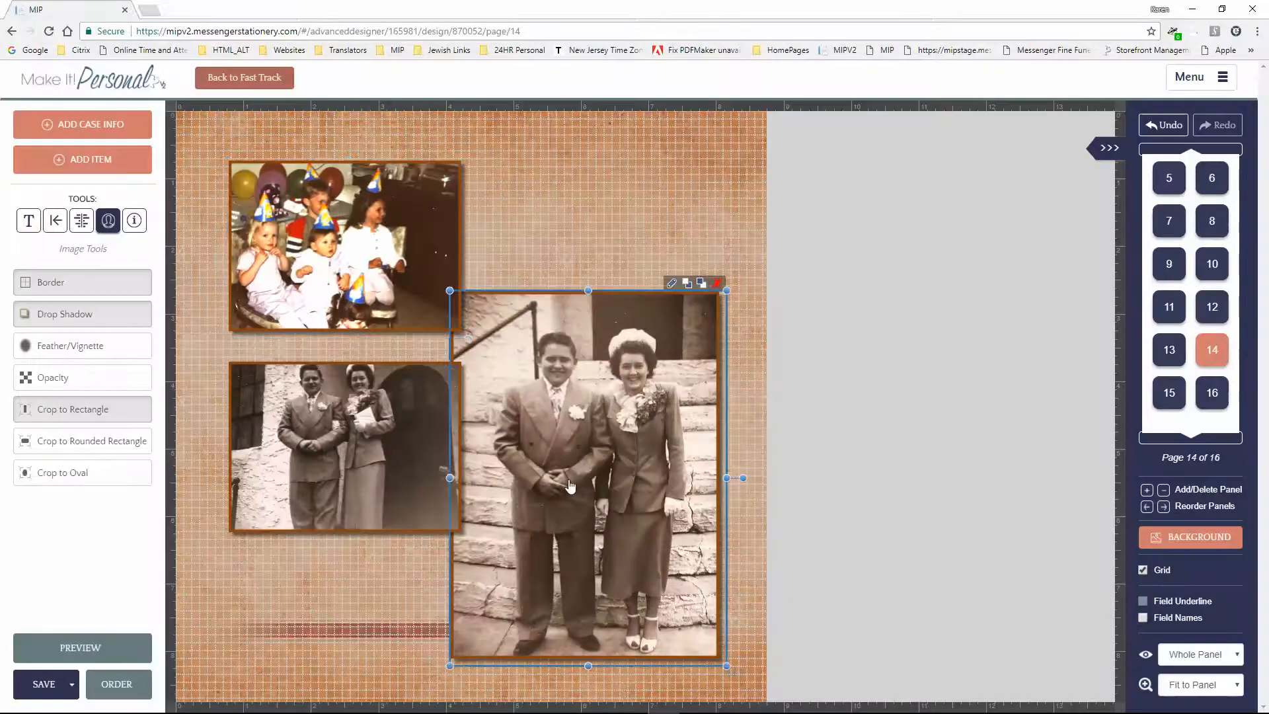
left_click(380, 456)
left_click_drag(228, 541, 186, 565)
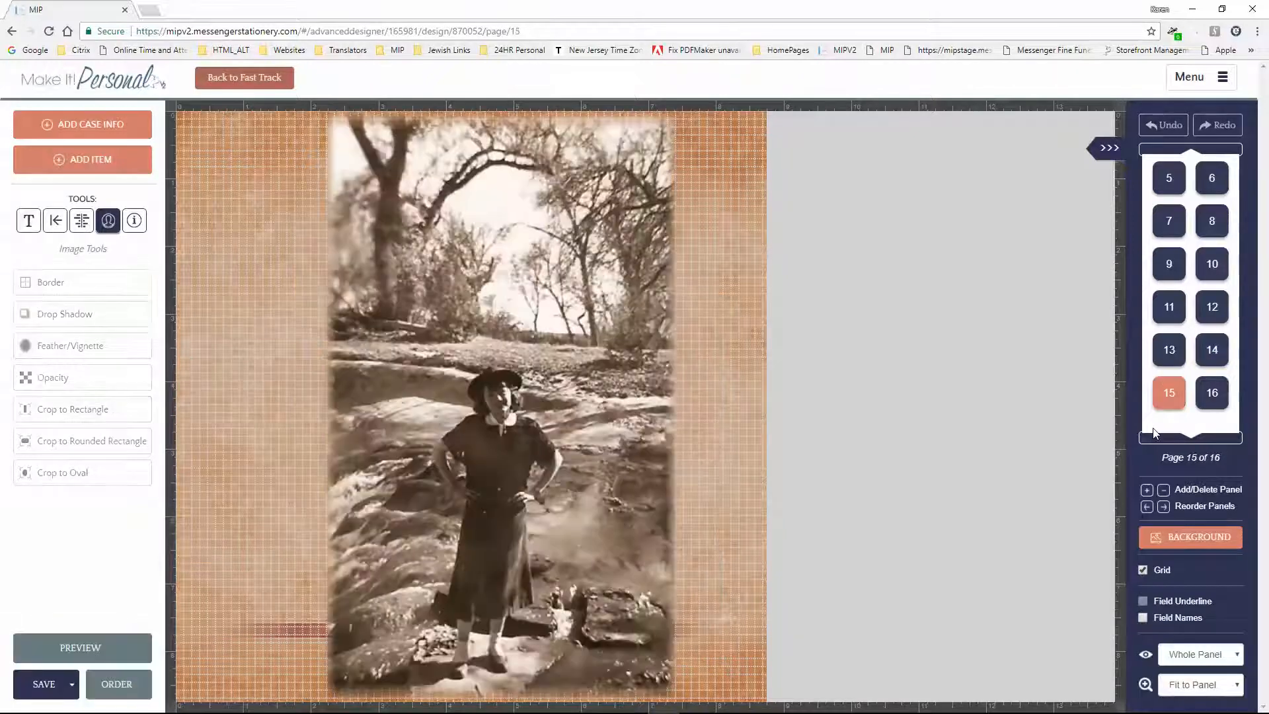
On page 15, shrink the feathered photo of the woman outdoors so it keeps a margin inside the page edges.
left_click(606, 429)
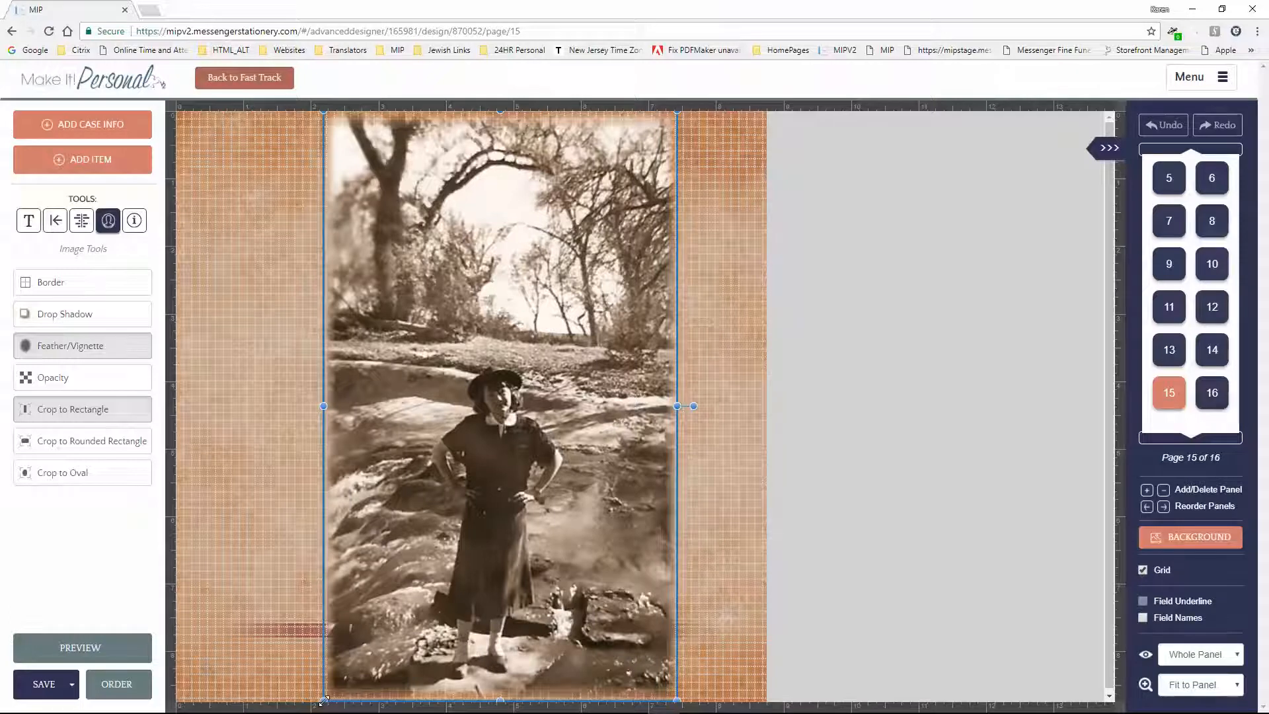
left_click_drag(324, 701, 362, 638)
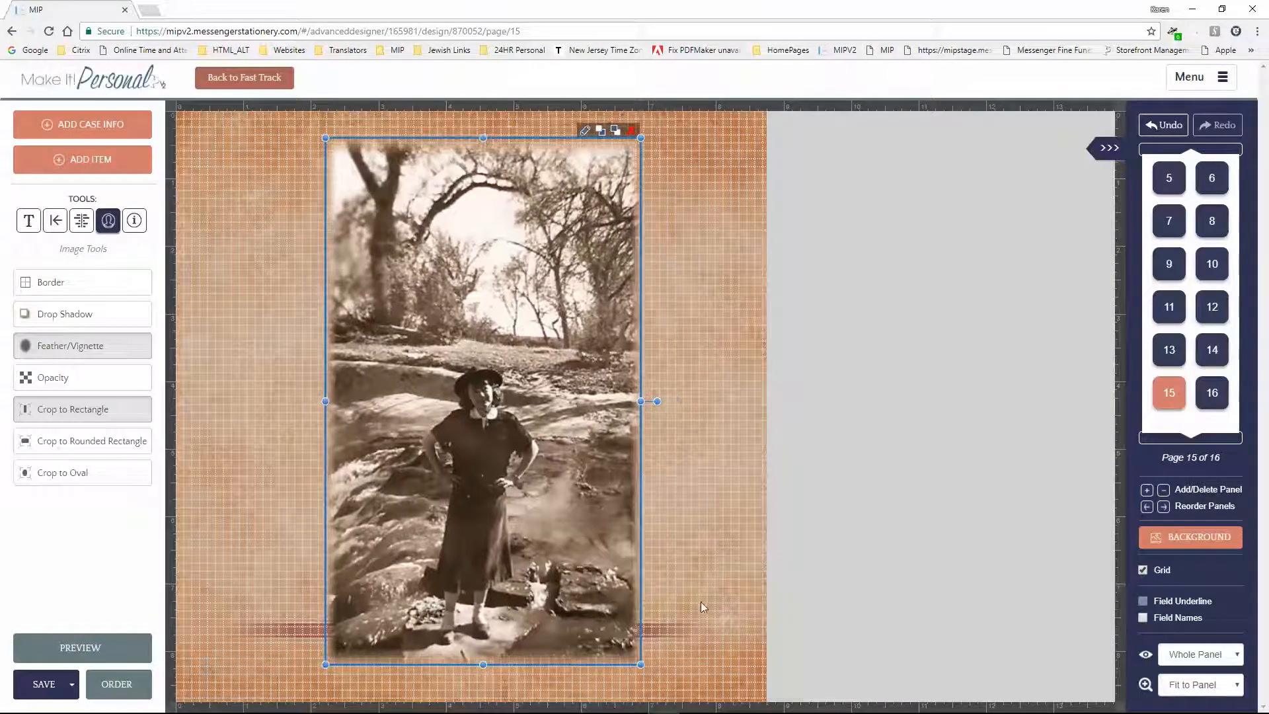
On page 16, replace the oval portrait of the man with the cake-cutting wedding photo from the case images.
left_click(1223, 399)
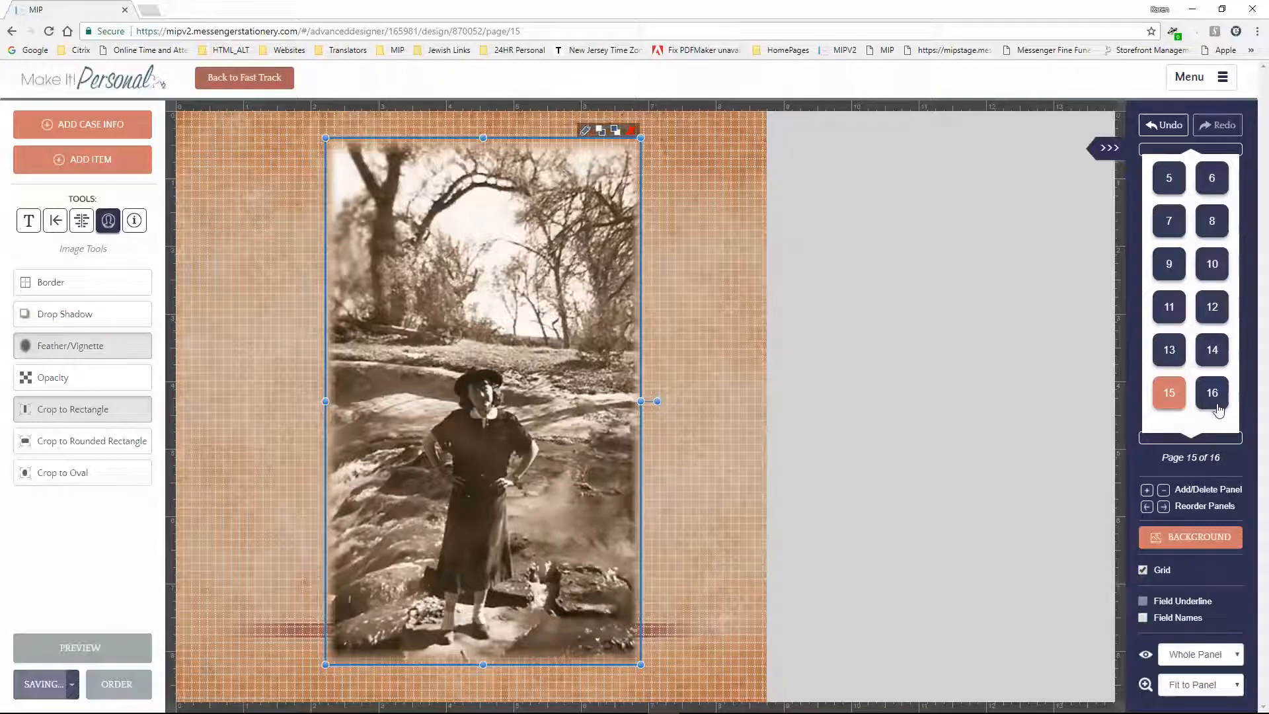
left_click(477, 379)
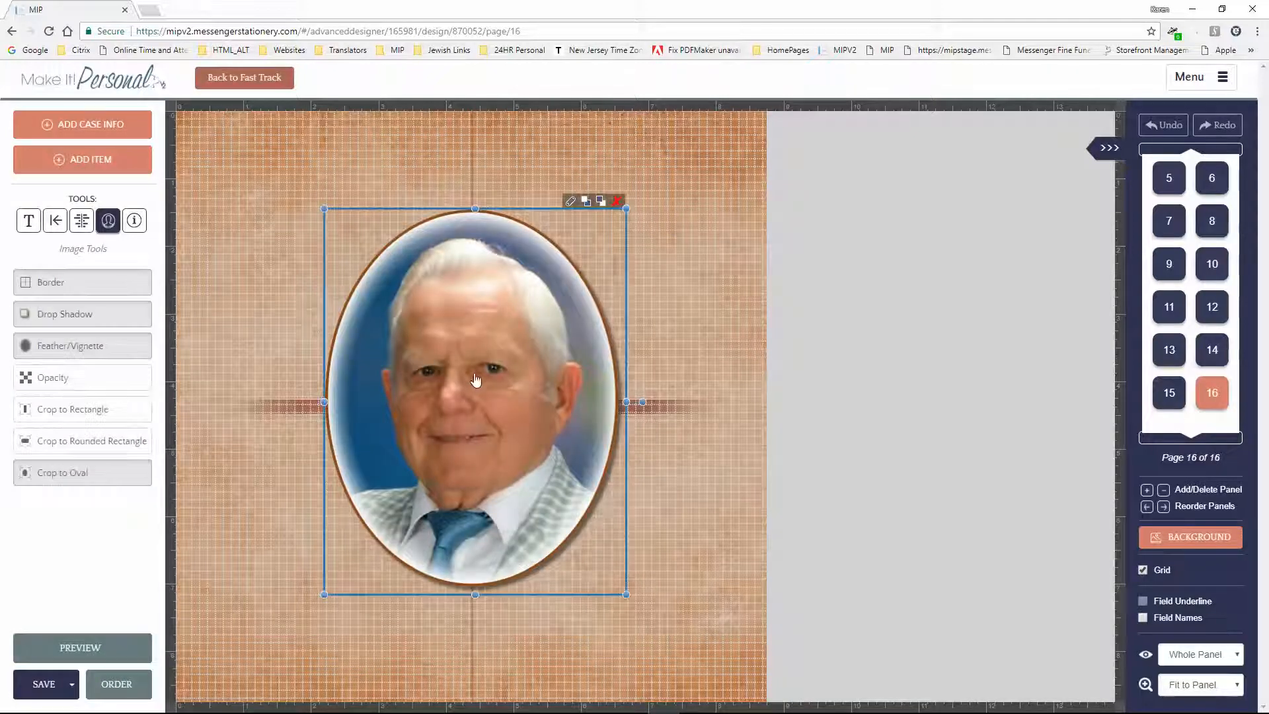
left_click(48, 129)
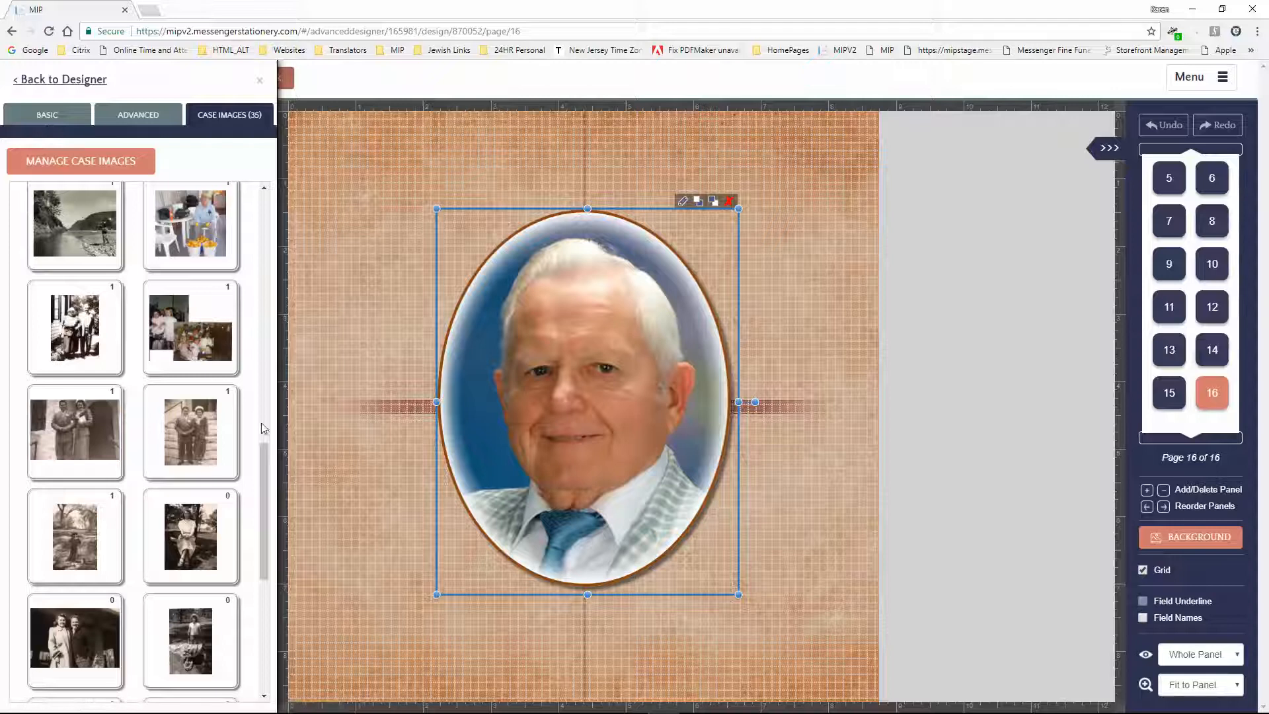
left_click_drag(268, 496, 268, 608)
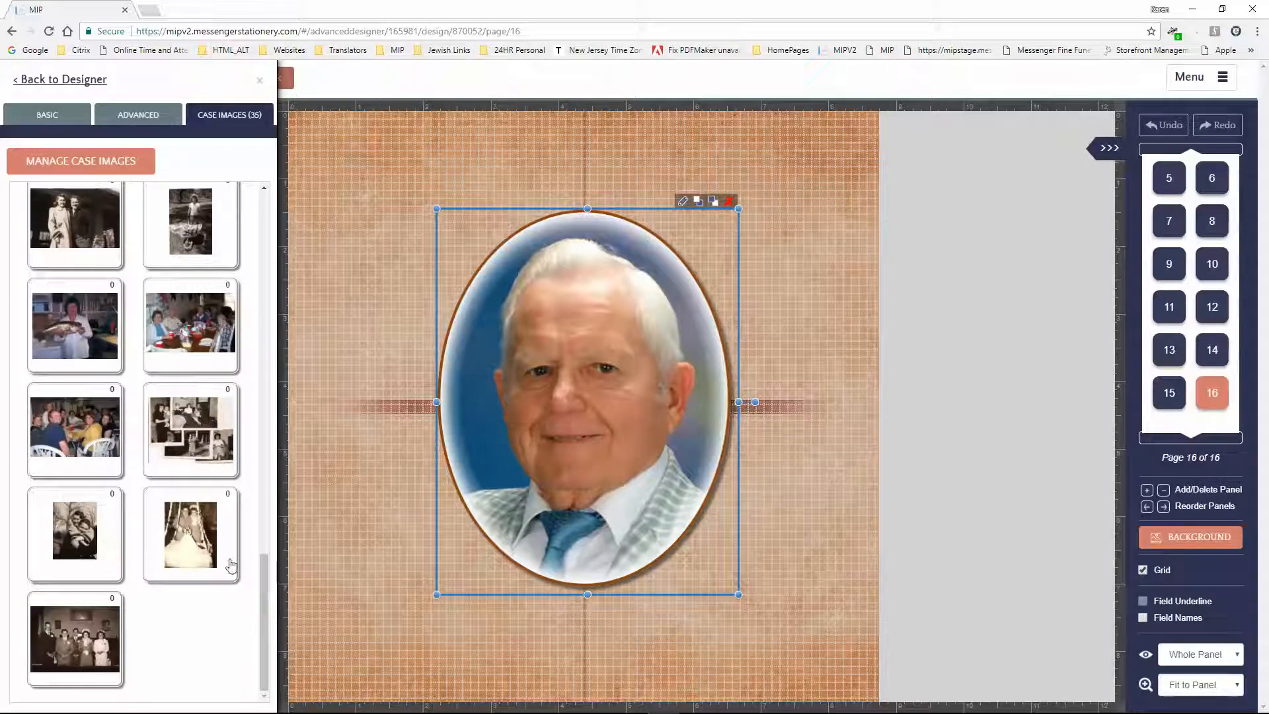
left_click_drag(178, 542, 572, 379)
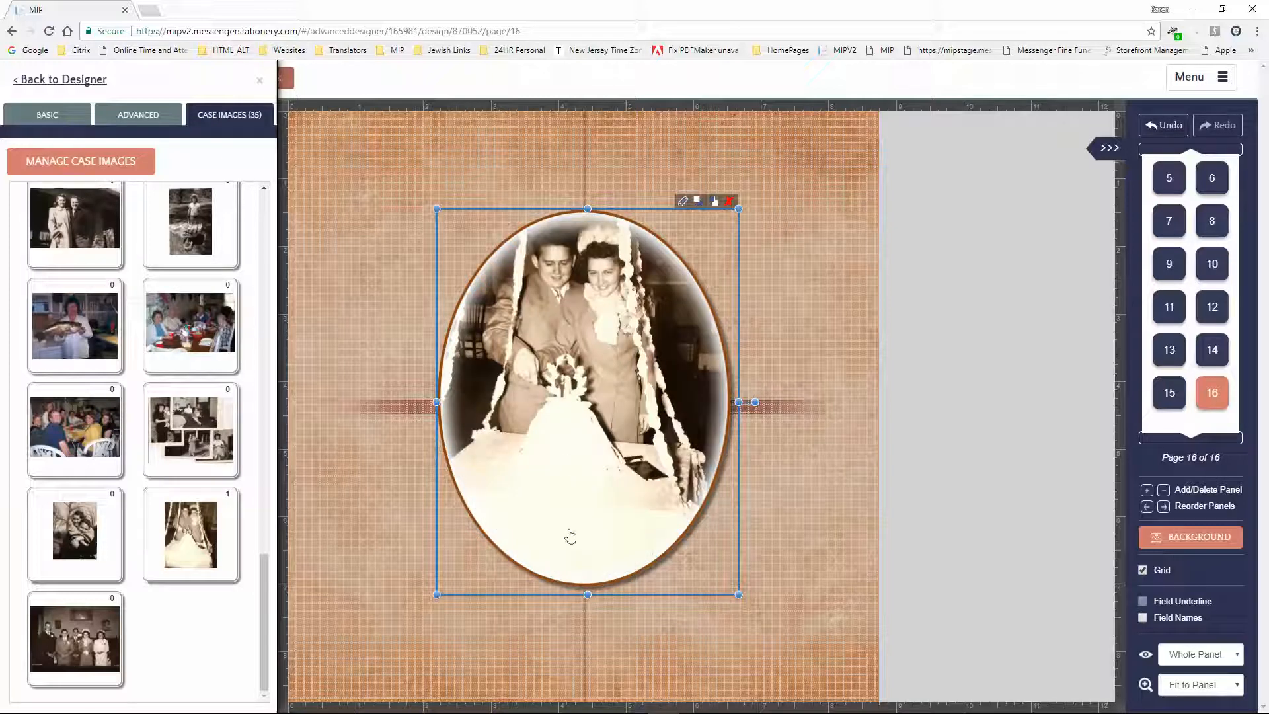
left_click(74, 80)
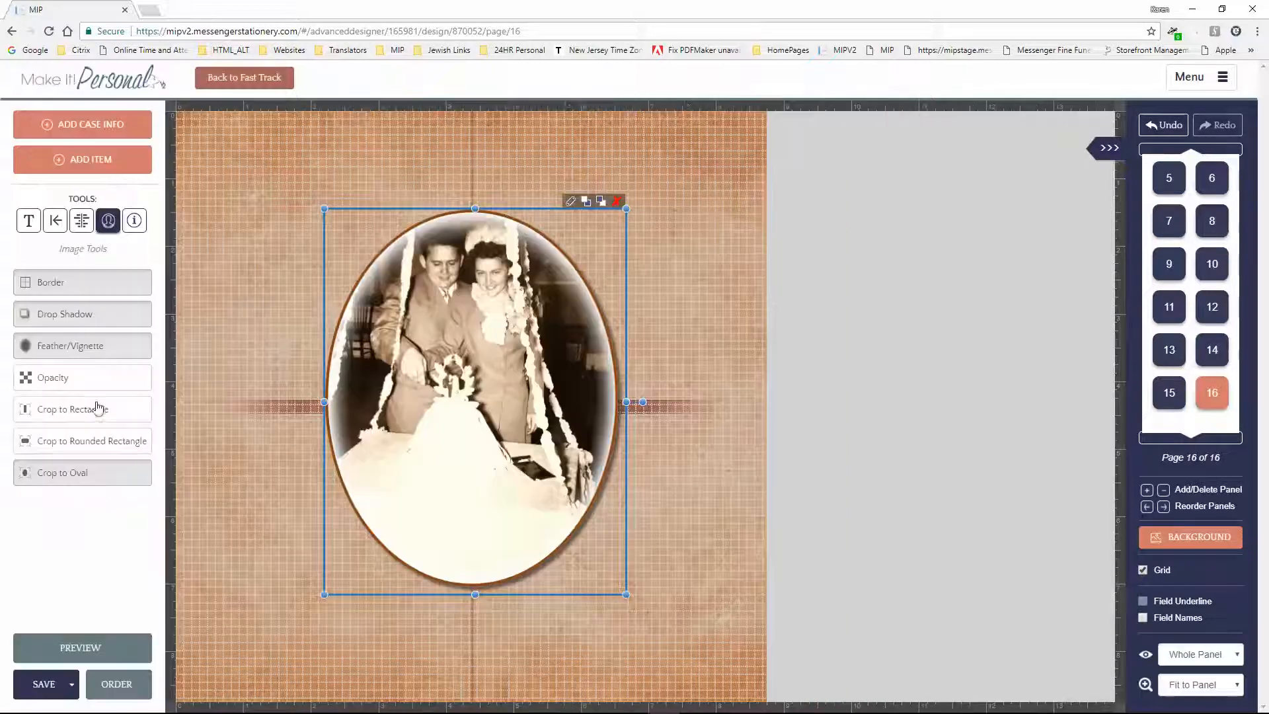
Try a rectangular crop on the cake-cutting photo and return it to the oval crop.
left_click(64, 411)
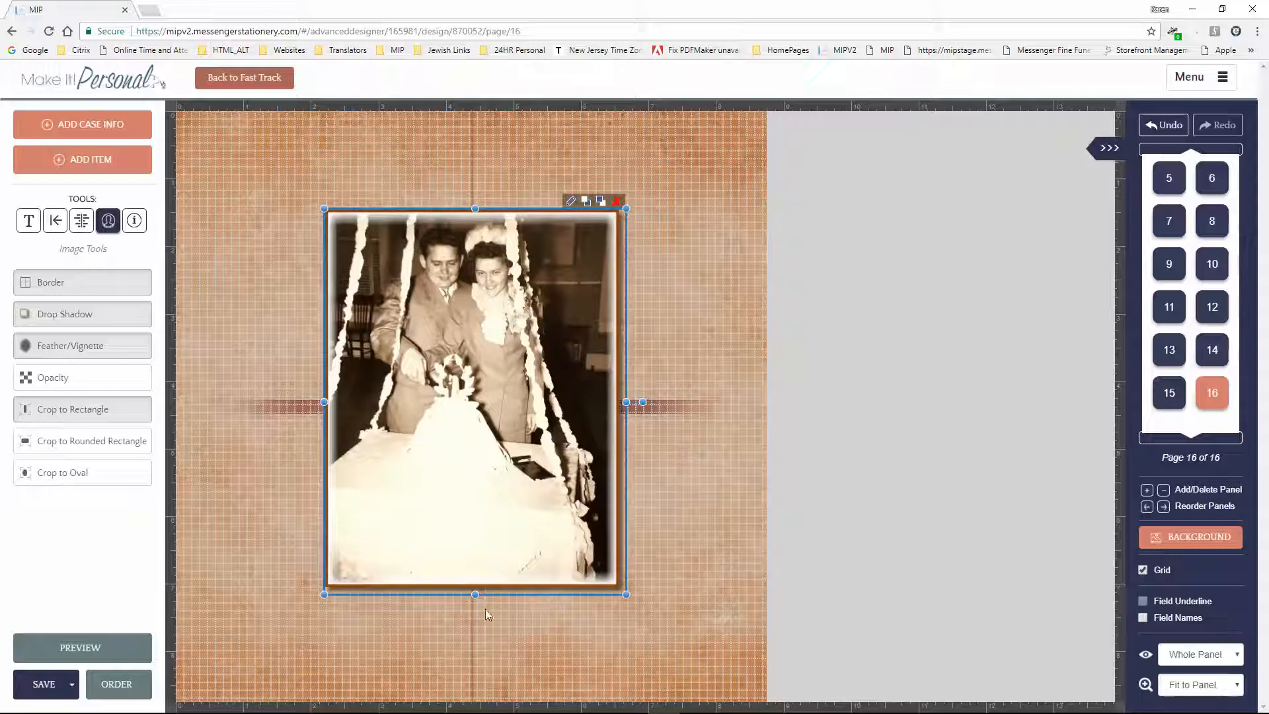
left_click(74, 482)
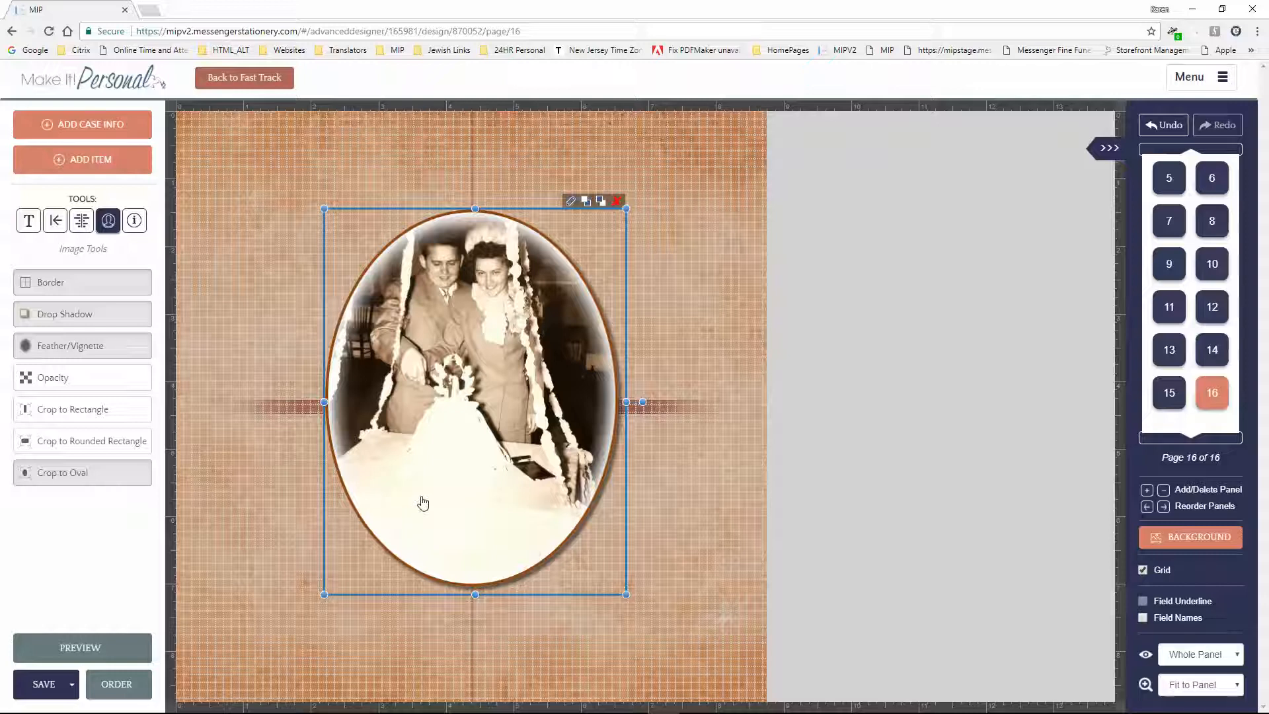
Set the cake-cutting photo's brightness to 19% and contrast to 49%, and save the image edits.
left_click(573, 202)
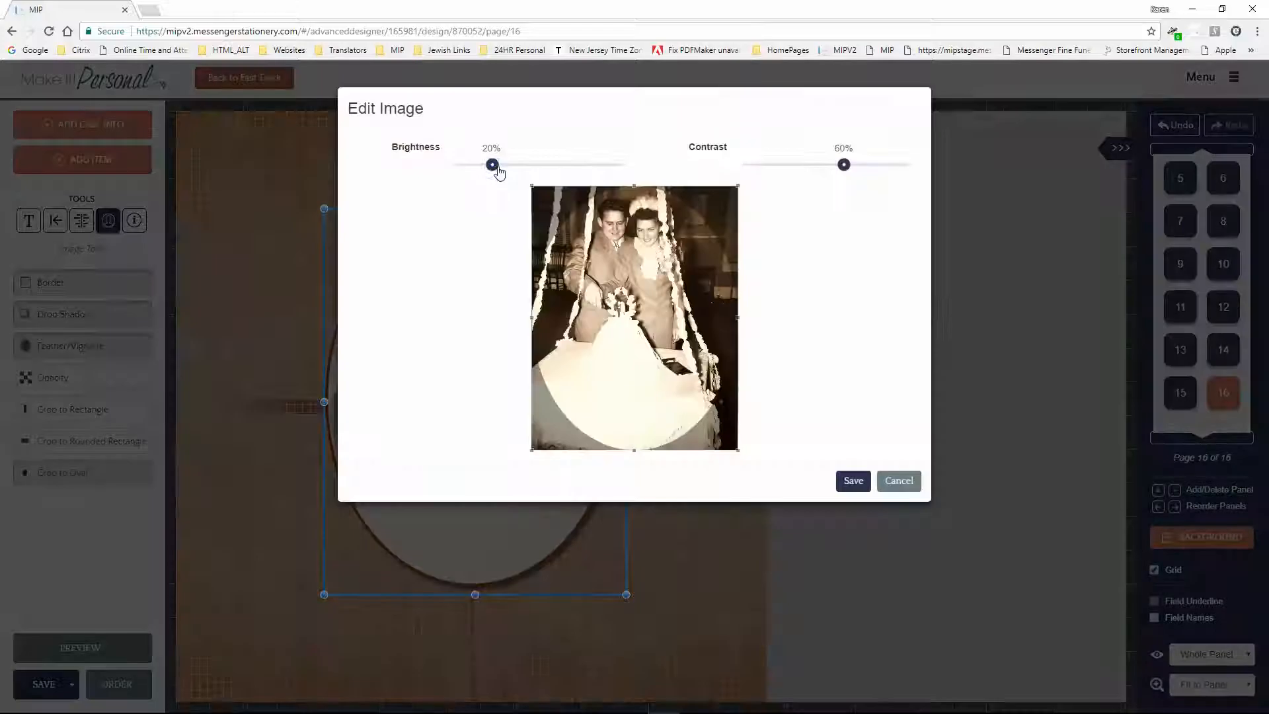
left_click_drag(497, 170, 491, 171)
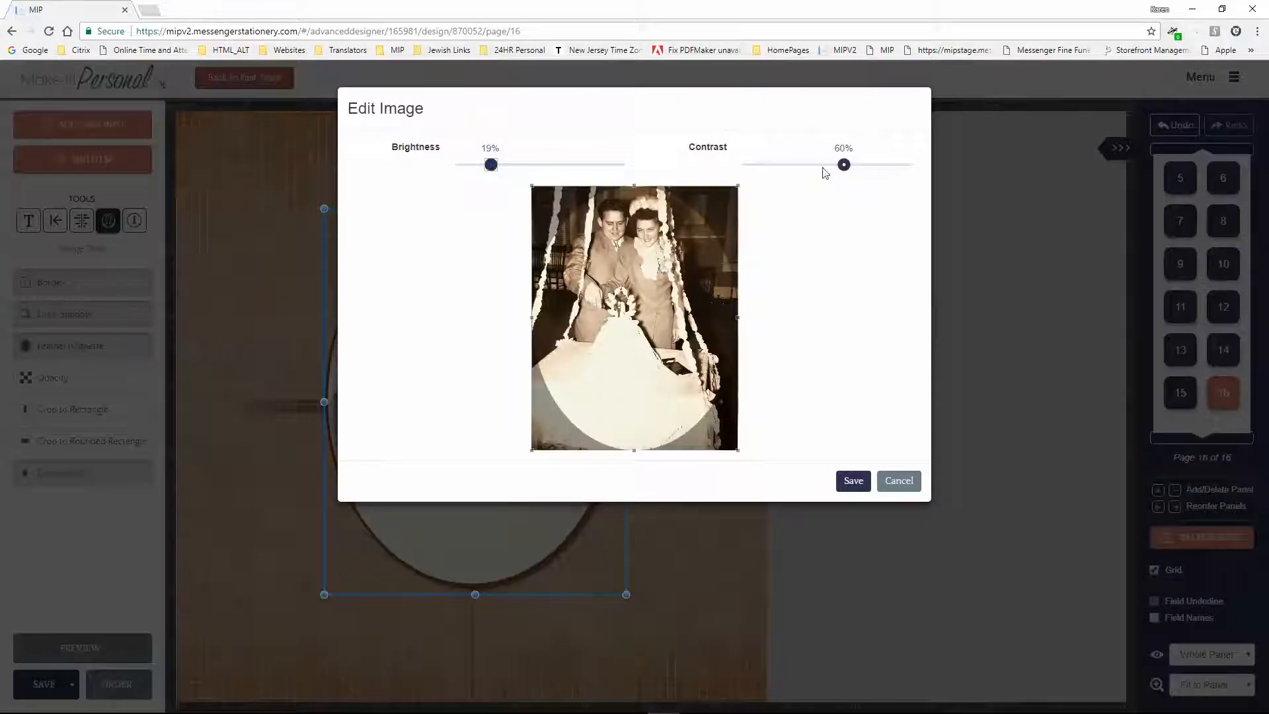
left_click_drag(848, 170, 827, 170)
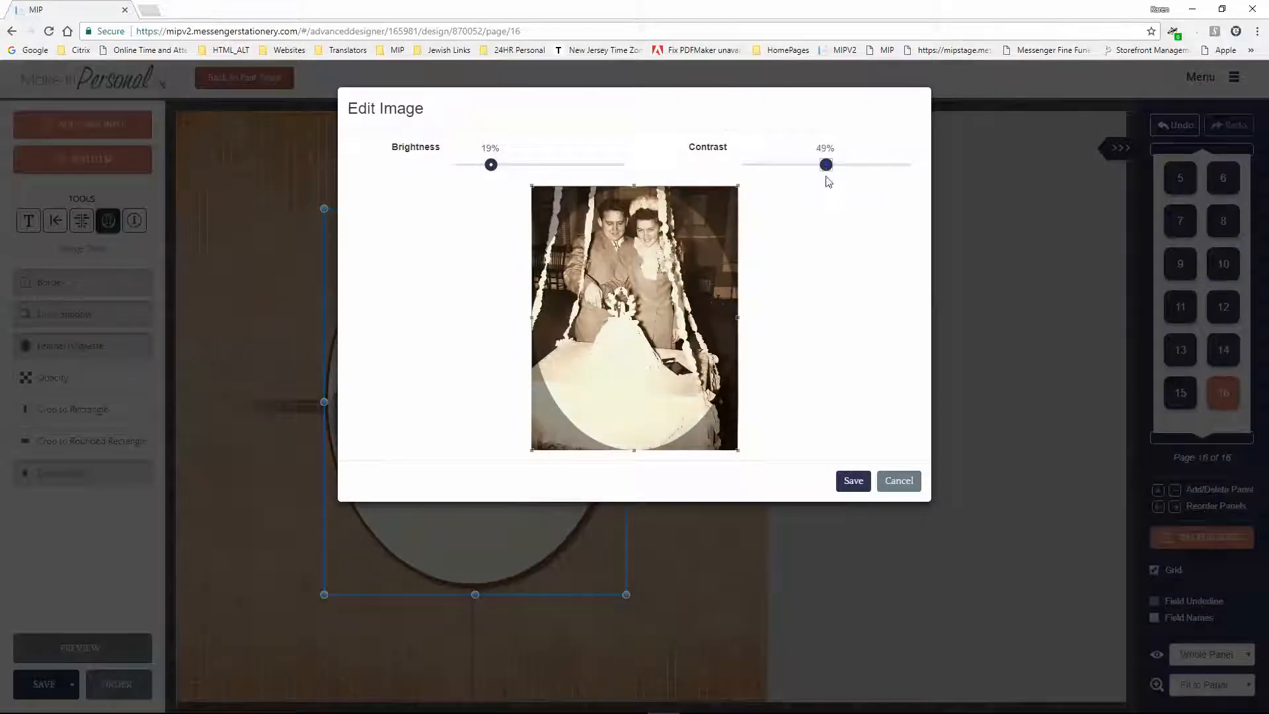
left_click(854, 482)
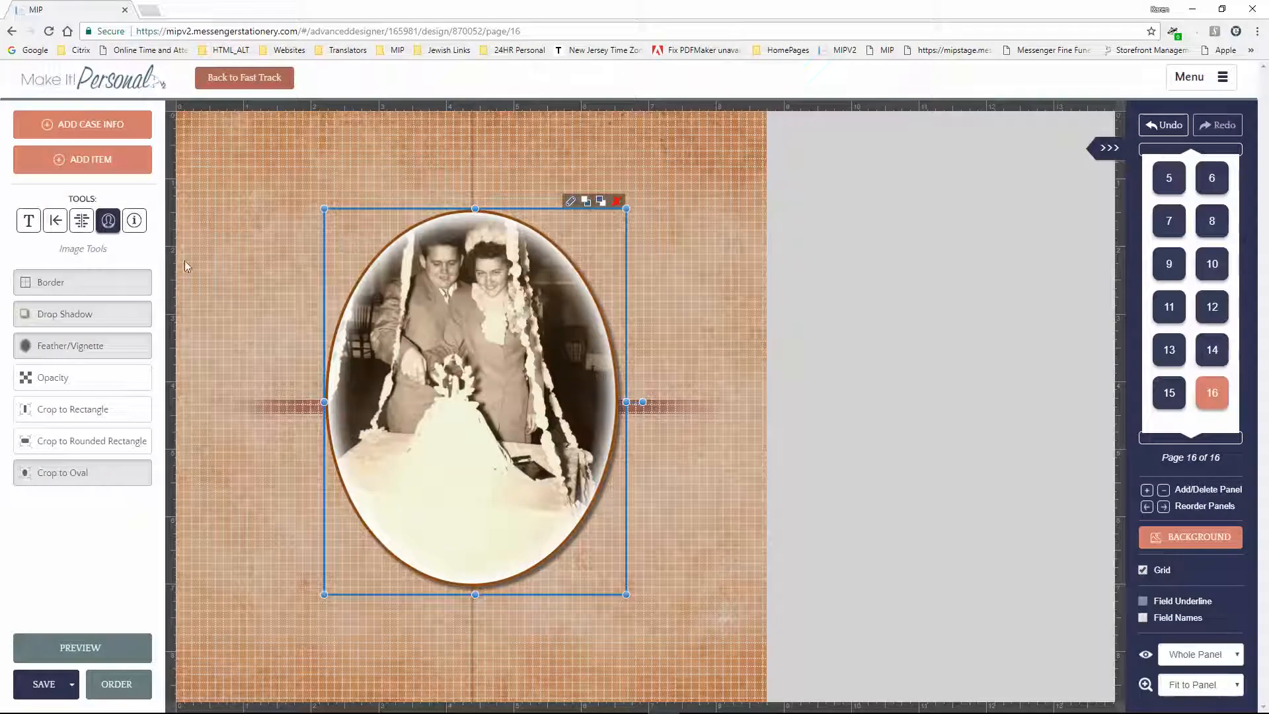
Reduce the cake-cutting photo's feather amount to 0.
left_click(78, 347)
left_click_drag(42, 414, 31, 417)
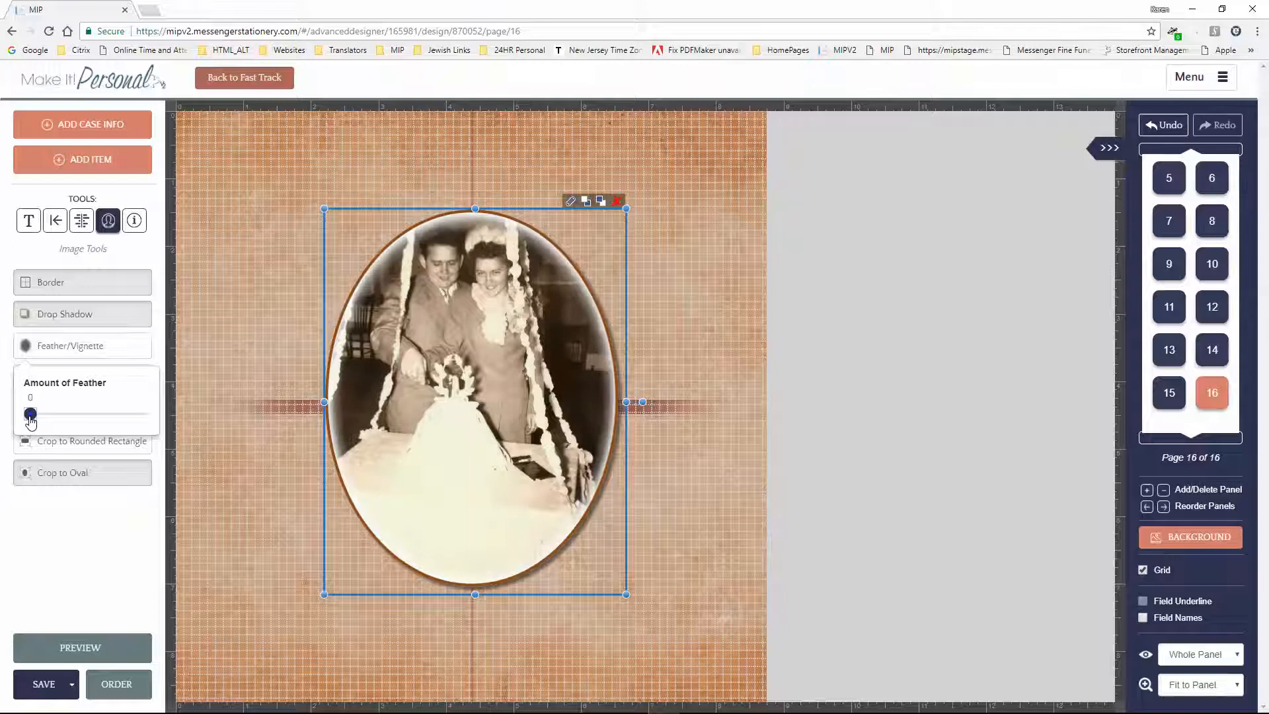
Check the cake-cutting photo's oval crop area in the image editor and save the image with its existing crop and adjustments.
left_click(446, 341)
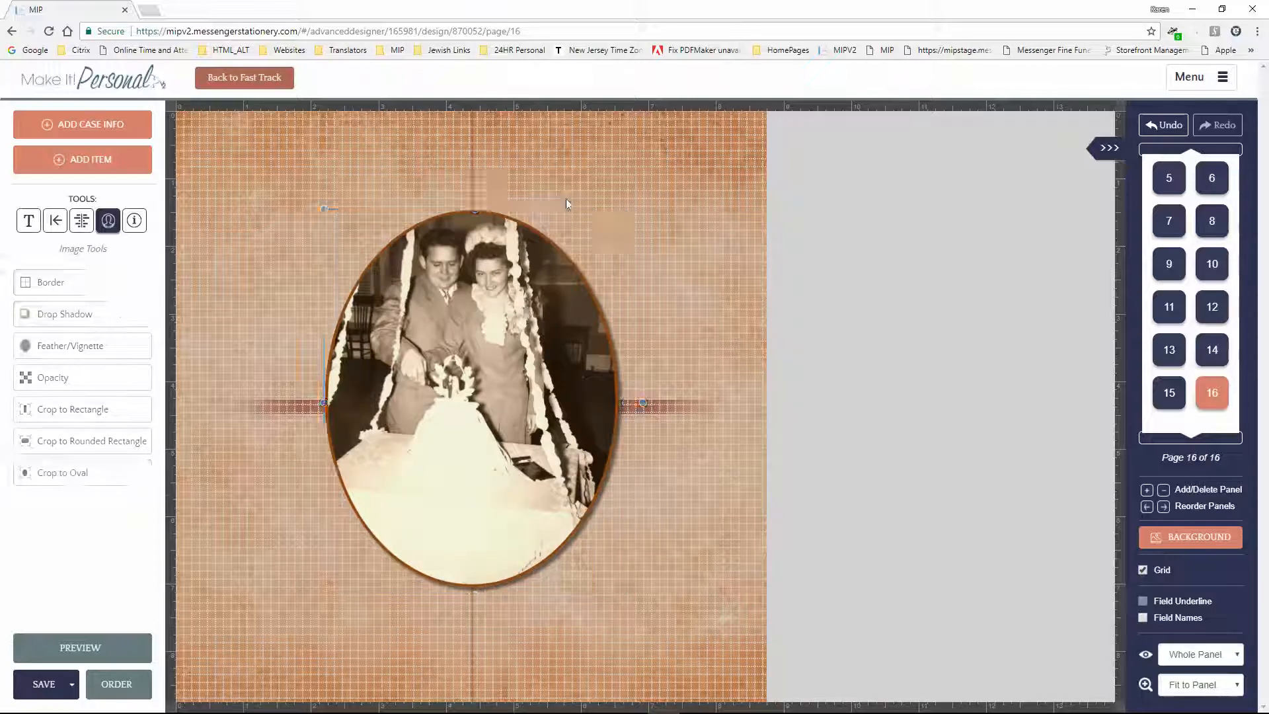
left_click(569, 202)
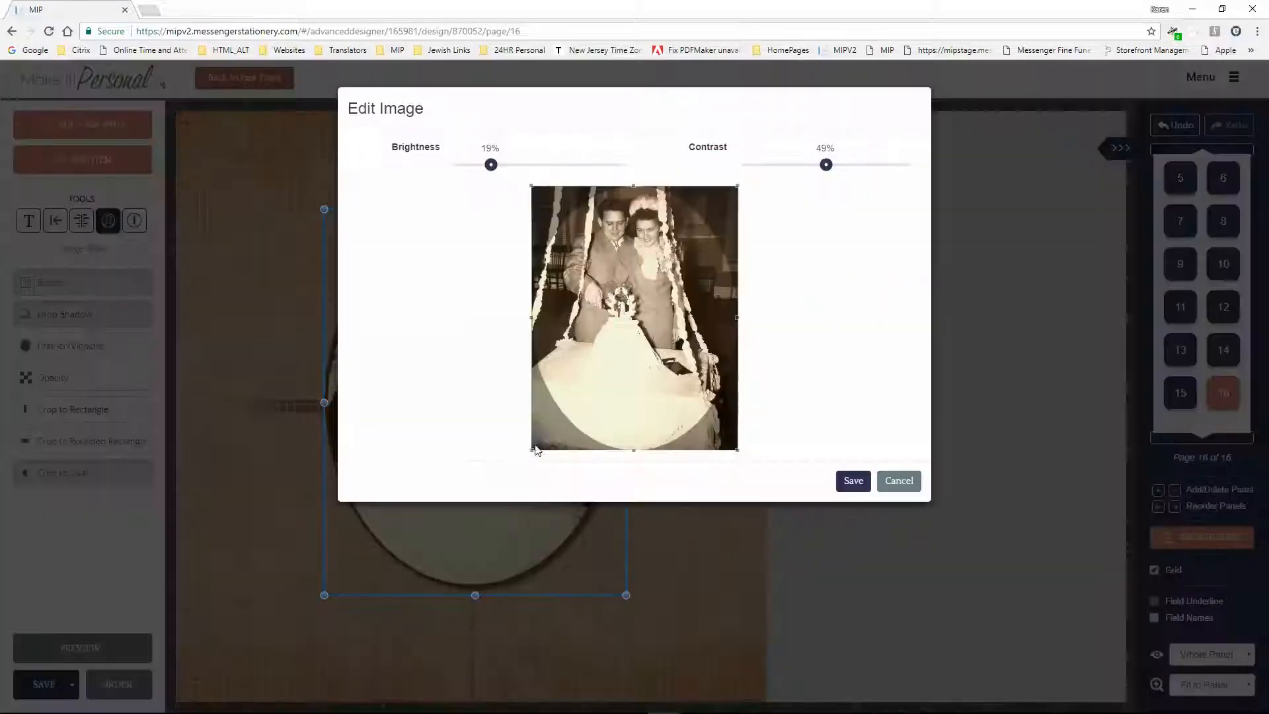
left_click(854, 481)
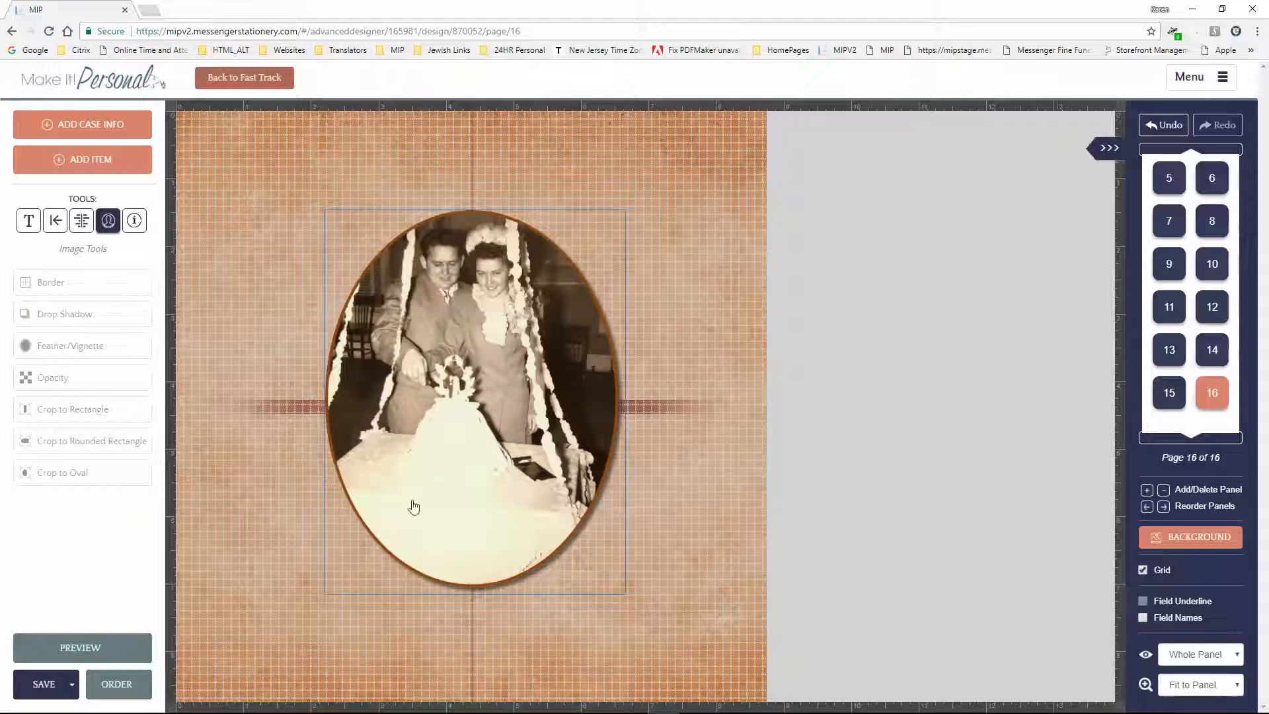
left_click(467, 375)
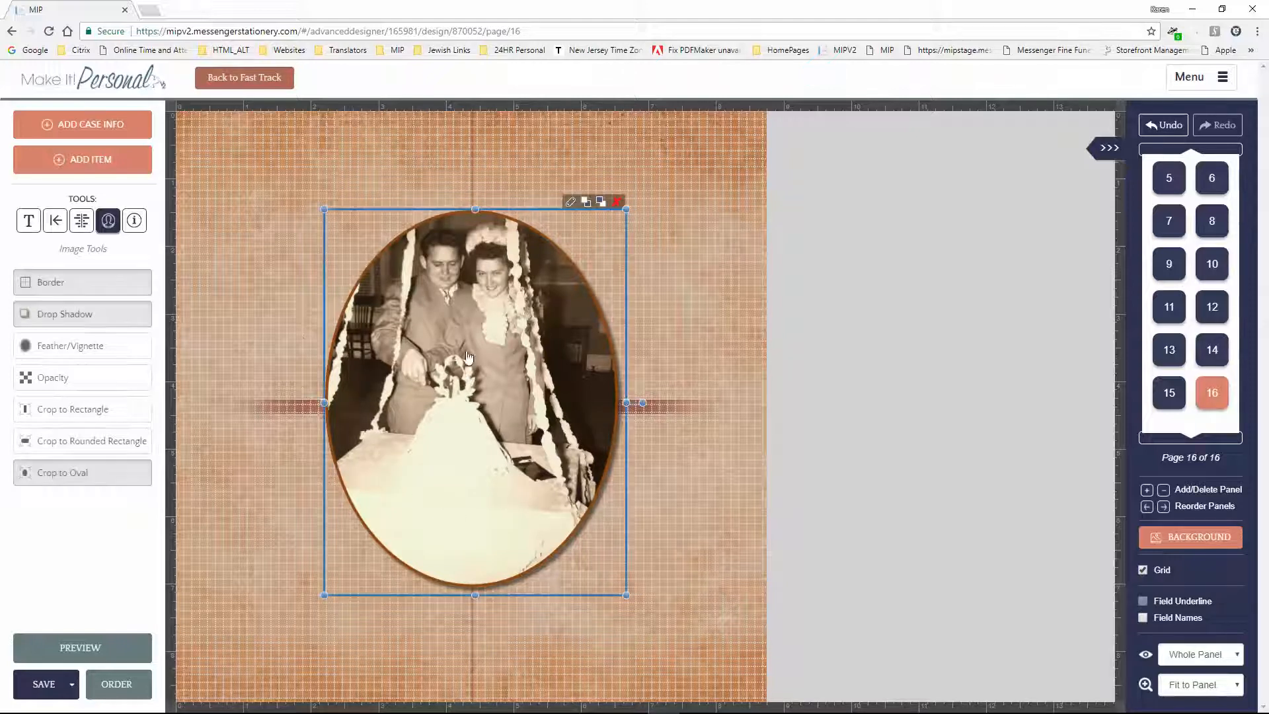
left_click(571, 203)
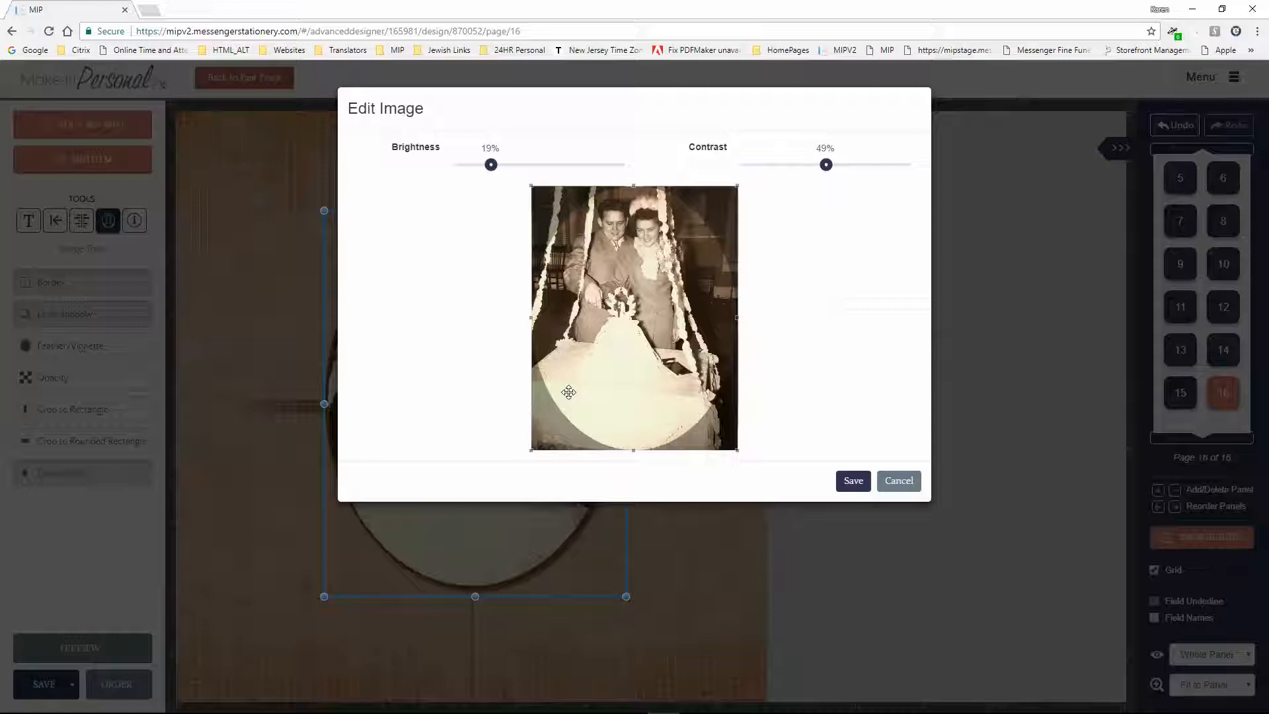
left_click(853, 483)
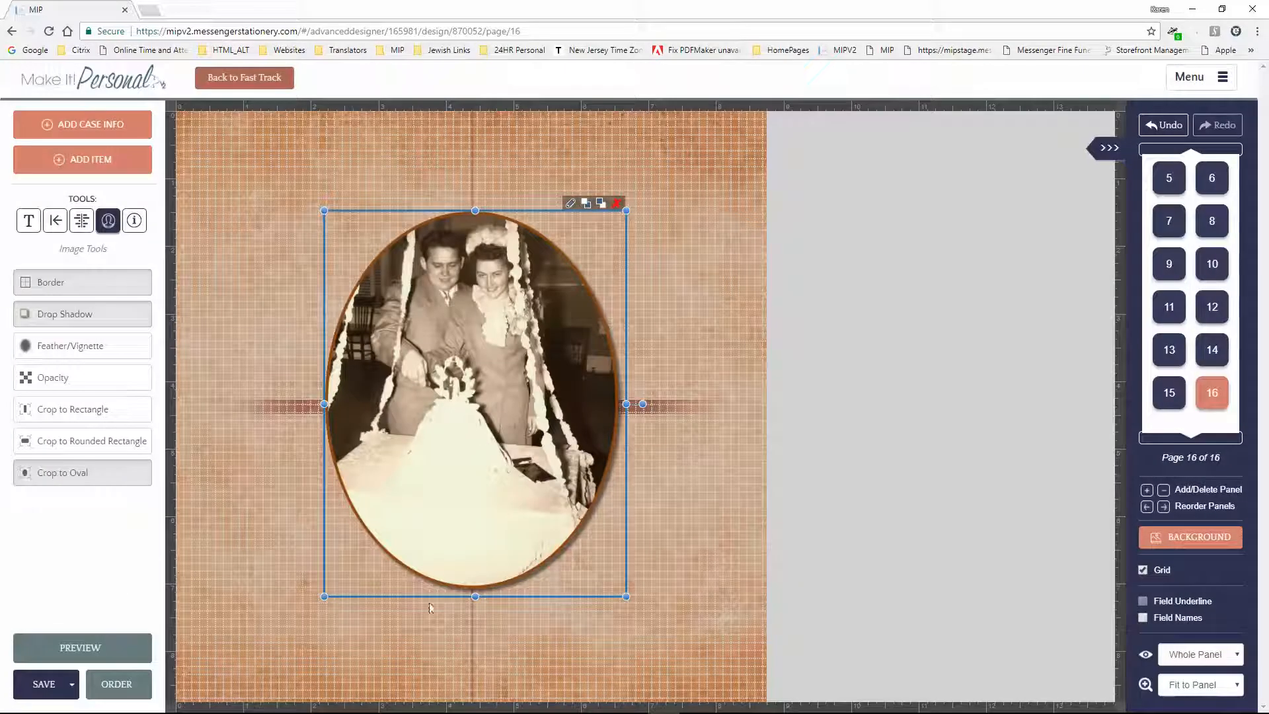